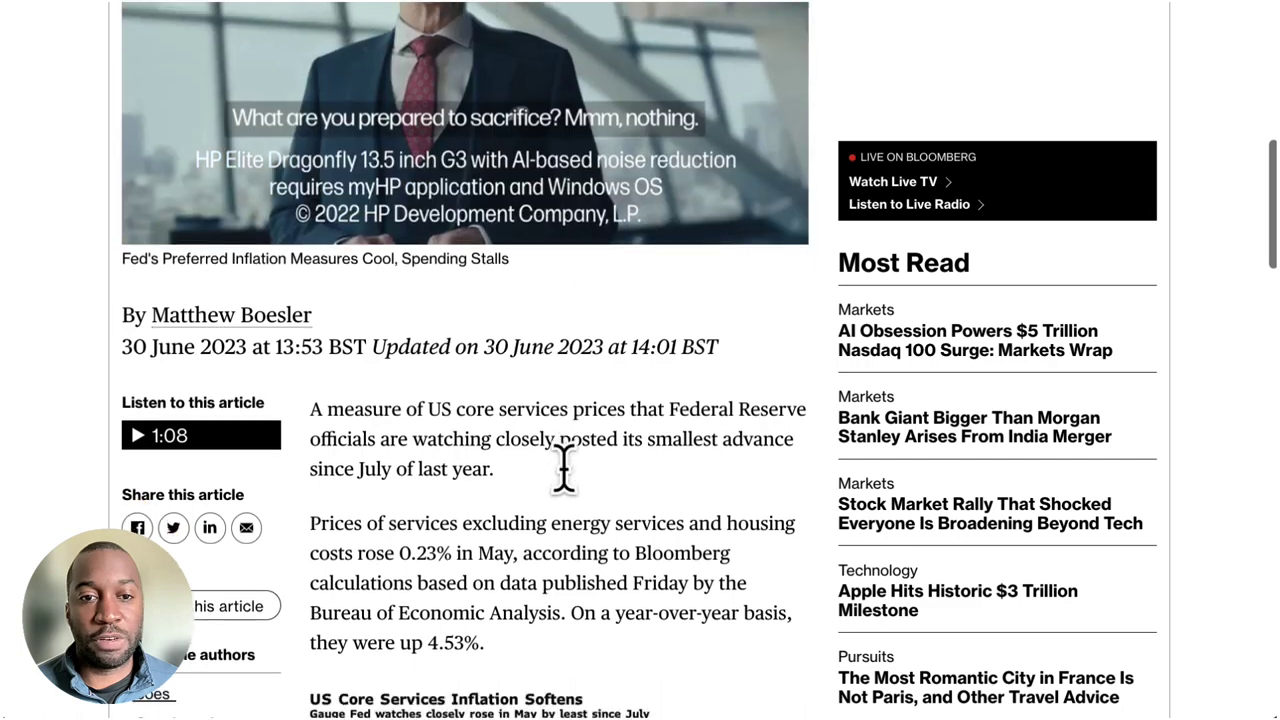
- Highlight the article's opening paragraph about US core services prices
{"action": "scroll", "coordinate": [500, 471], "scroll_direction": "down", "scroll_amount": 3}
{"action": "left_click_drag", "start_coordinate": [320, 160], "coordinate": [555, 262]}
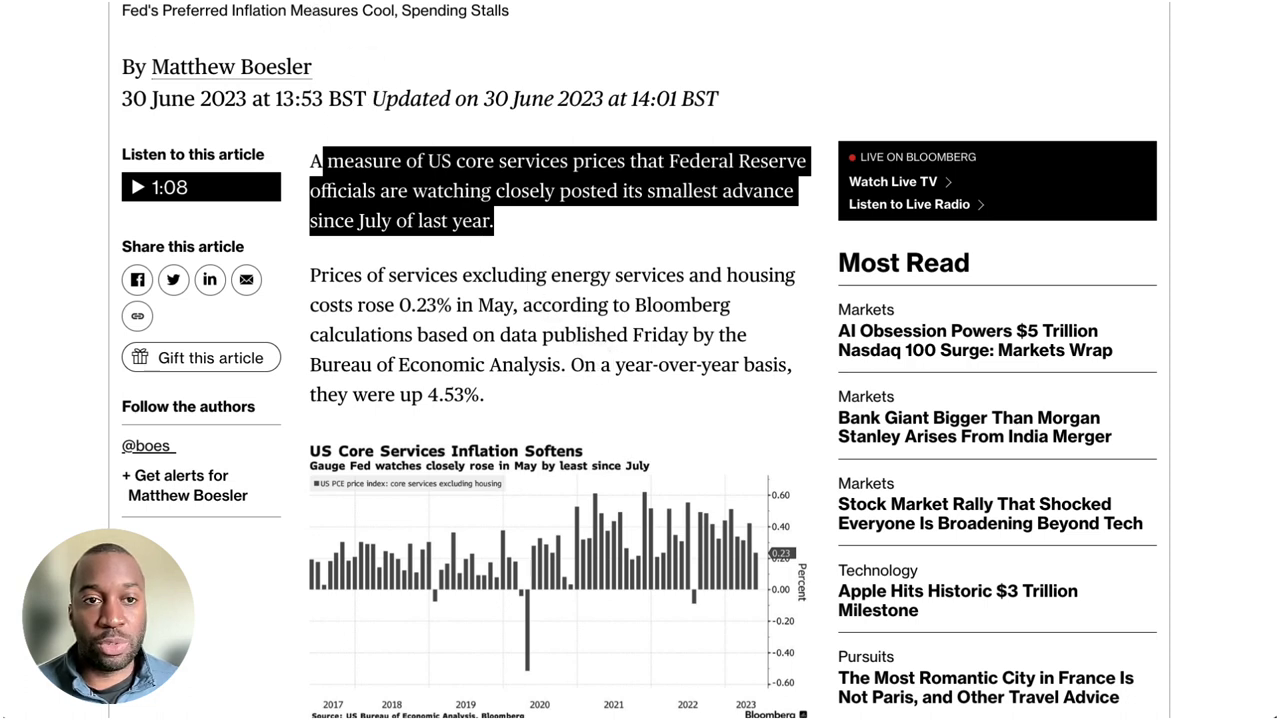
- Switch to the TradingView chart of the US Dollar Index and examine its recent daily candles against the marked zones
{"action": "left_click", "coordinate": [240, 2]}
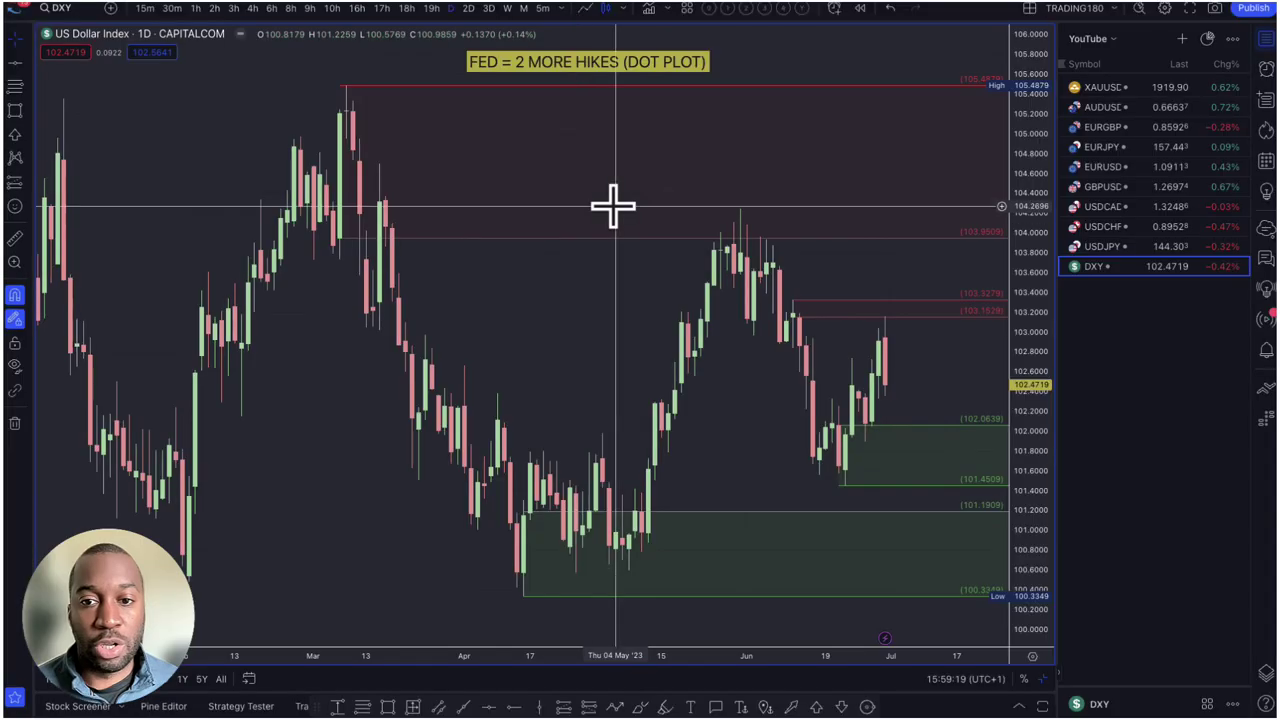
{"action": "scroll", "coordinate": [890, 380], "scroll_direction": "up", "scroll_amount": 5}
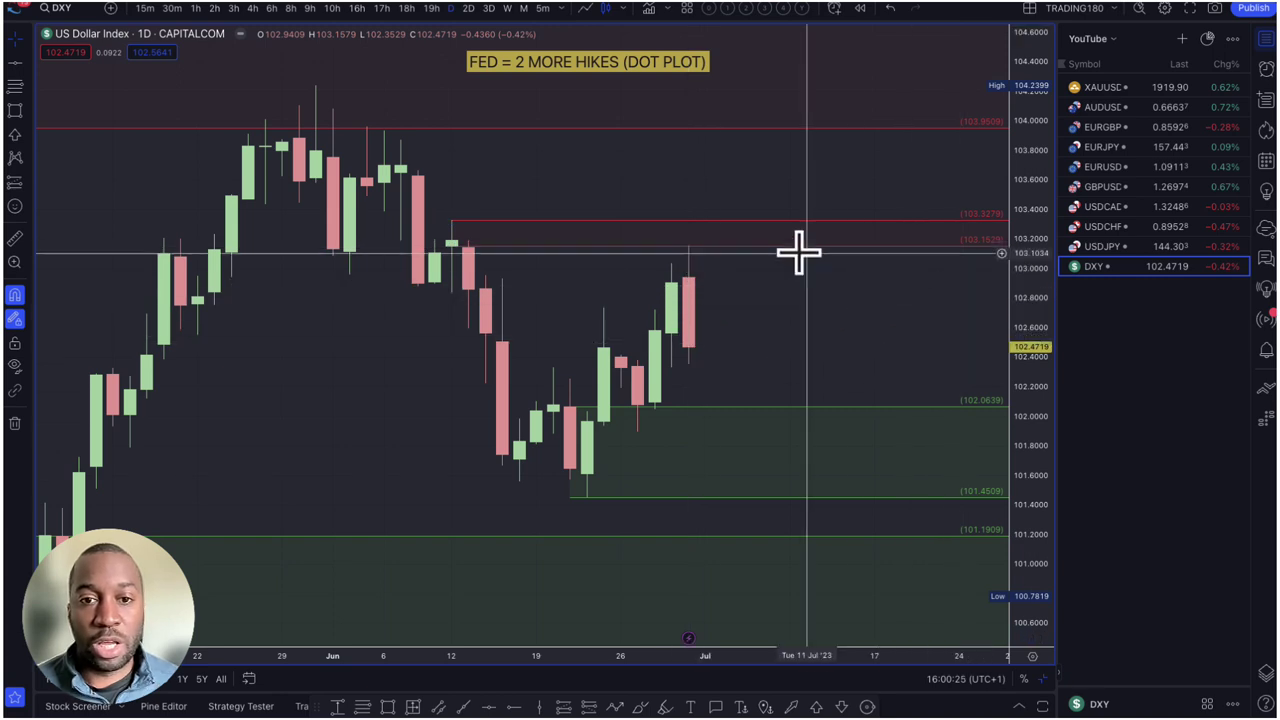
{"action": "scroll", "coordinate": [720, 310], "scroll_direction": "down", "scroll_amount": 3}
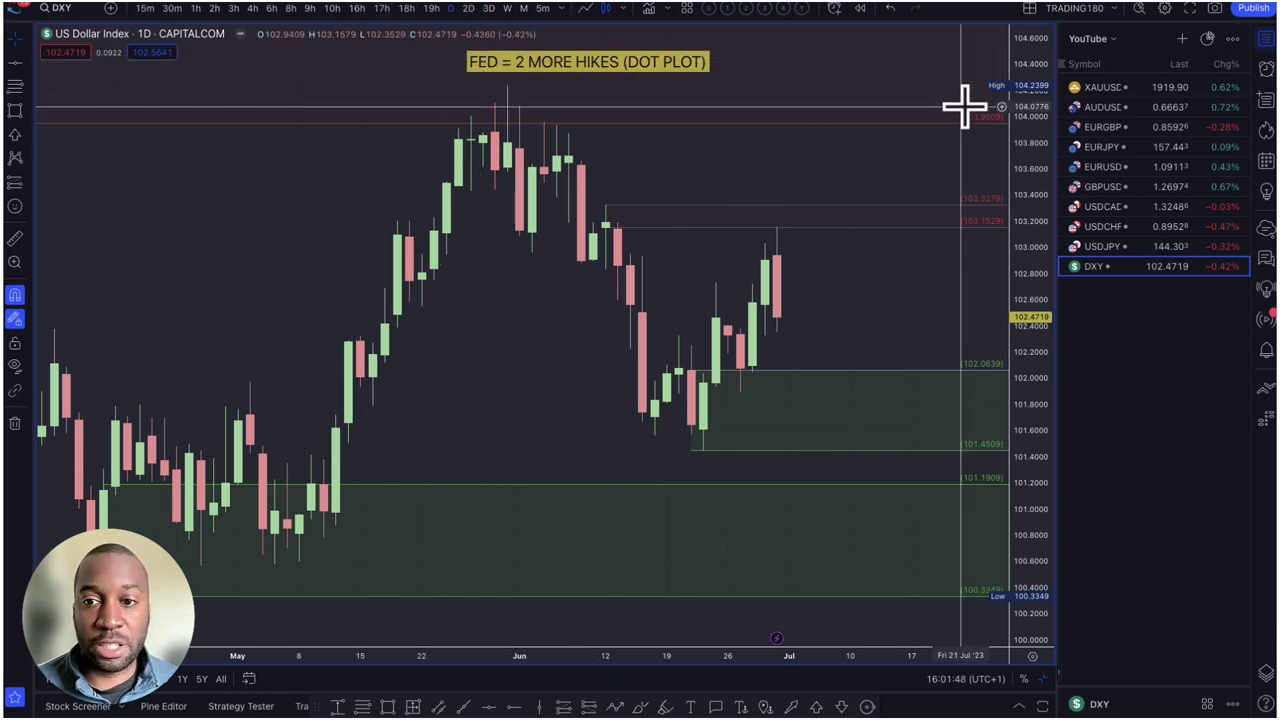
- Open the USDJPY daily chart from the watchlist and view its latest candles up close
{"action": "left_click", "coordinate": [1130, 250]}
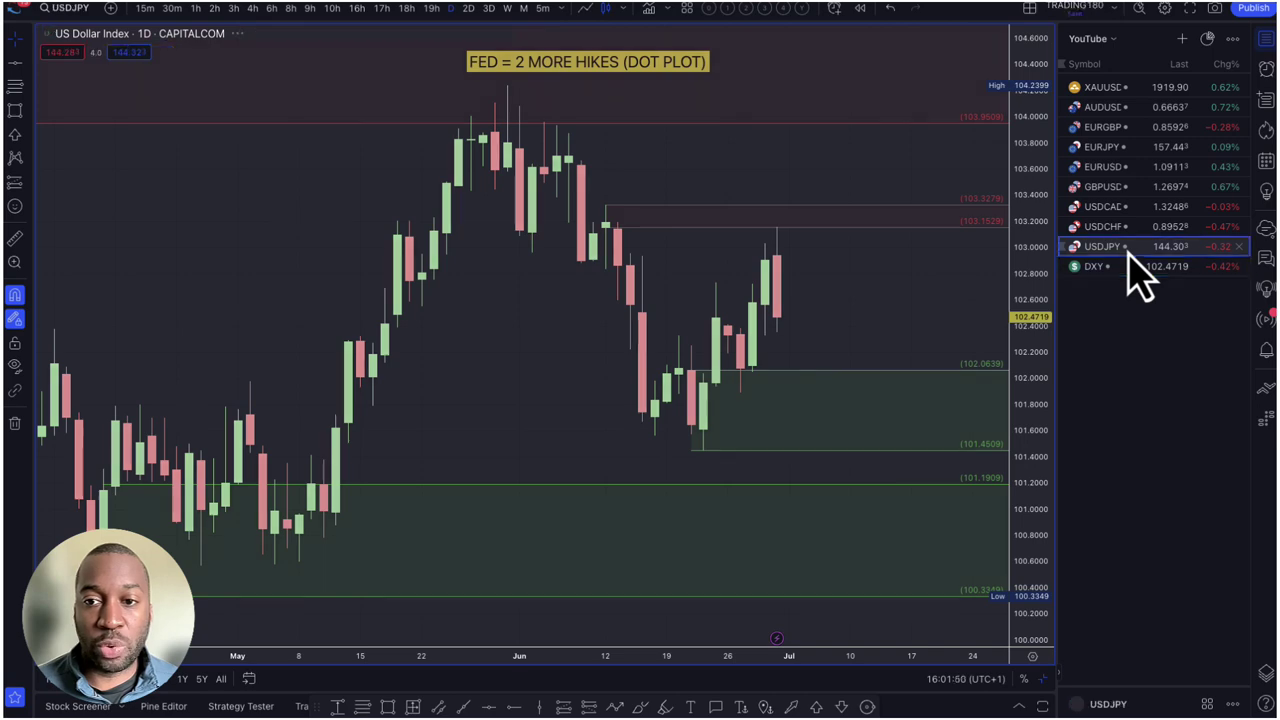
{"action": "scroll", "coordinate": [723, 343], "scroll_direction": "up", "scroll_amount": 3}
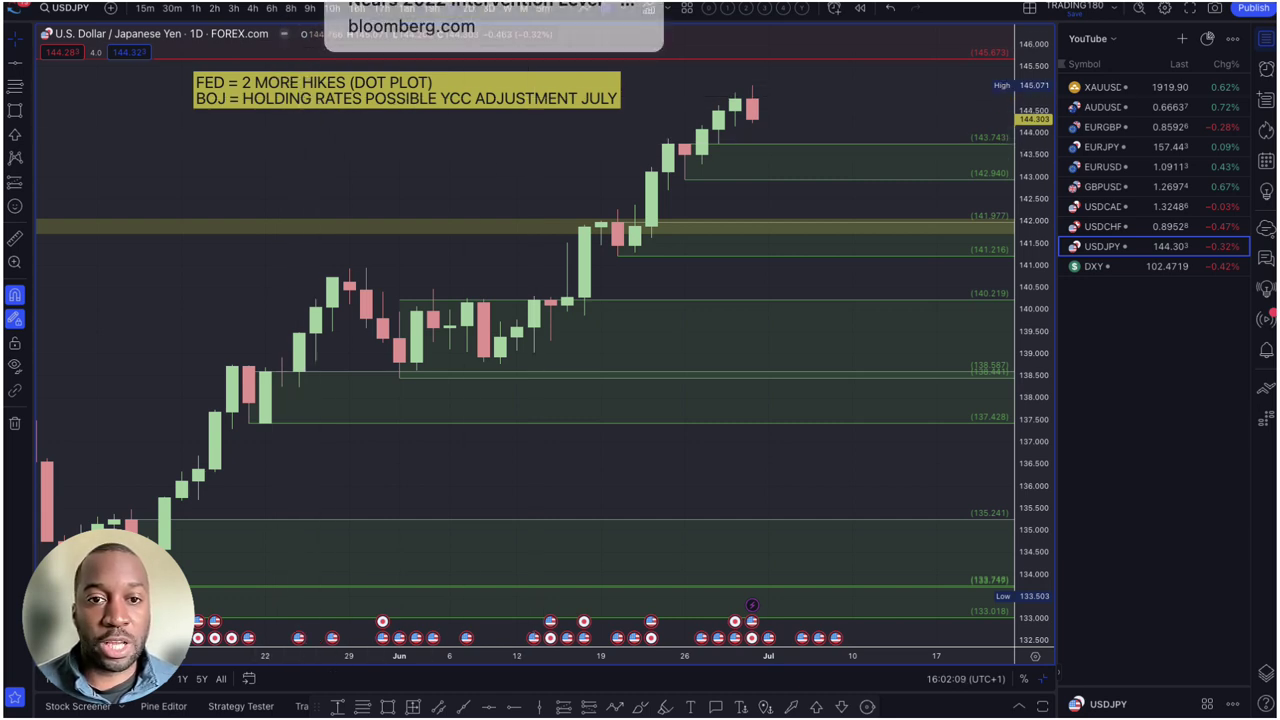
- Switch to the Bloomberg article on the yen weakening to 145 per dollar and highlight its headline and two summary bullets
{"action": "left_click", "coordinate": [400, 12]}
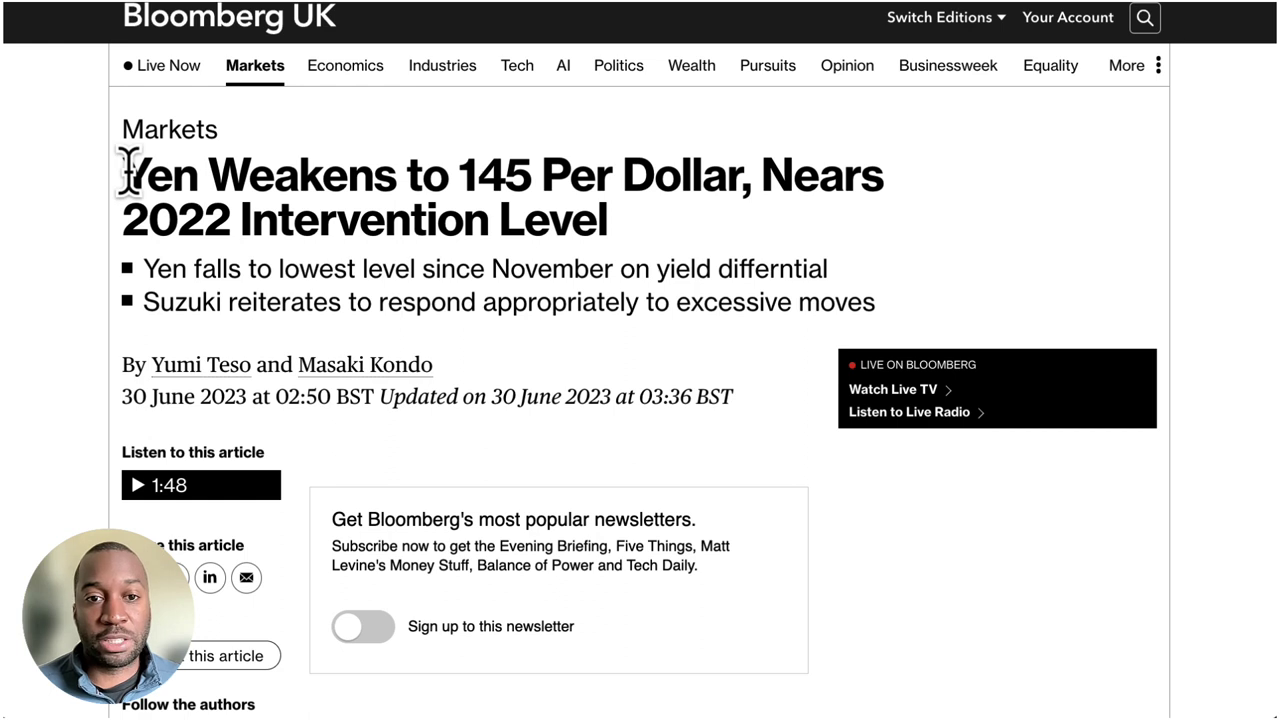
{"action": "left_click_drag", "start_coordinate": [125, 172], "coordinate": [623, 243]}
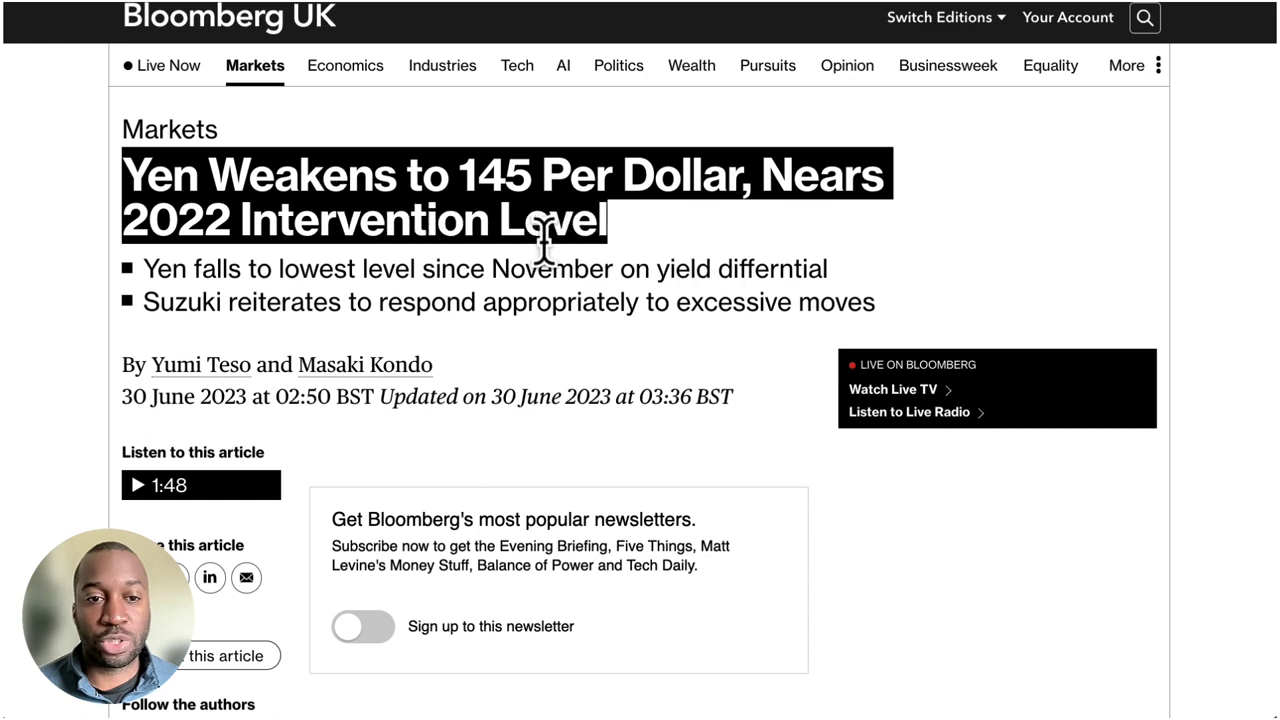
{"action": "left_click_drag", "start_coordinate": [157, 268], "coordinate": [889, 314]}
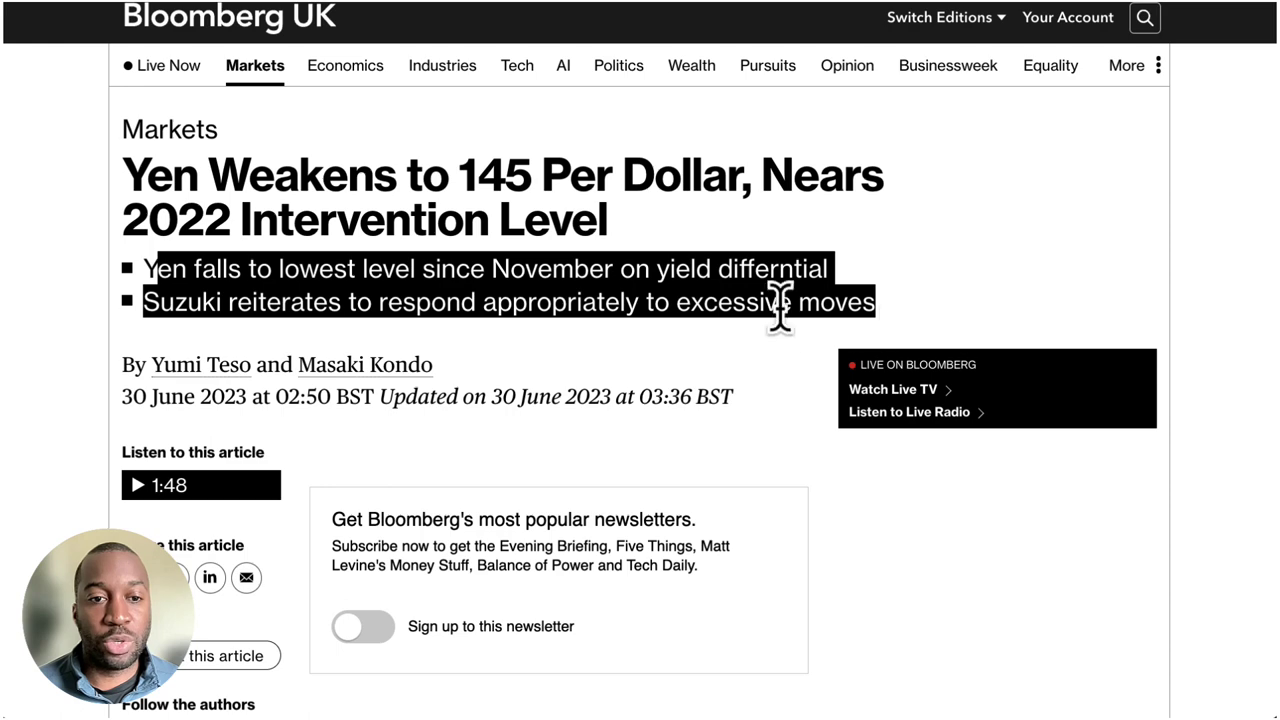
{"action": "scroll", "coordinate": [508, 305], "scroll_direction": "down", "scroll_amount": 3}
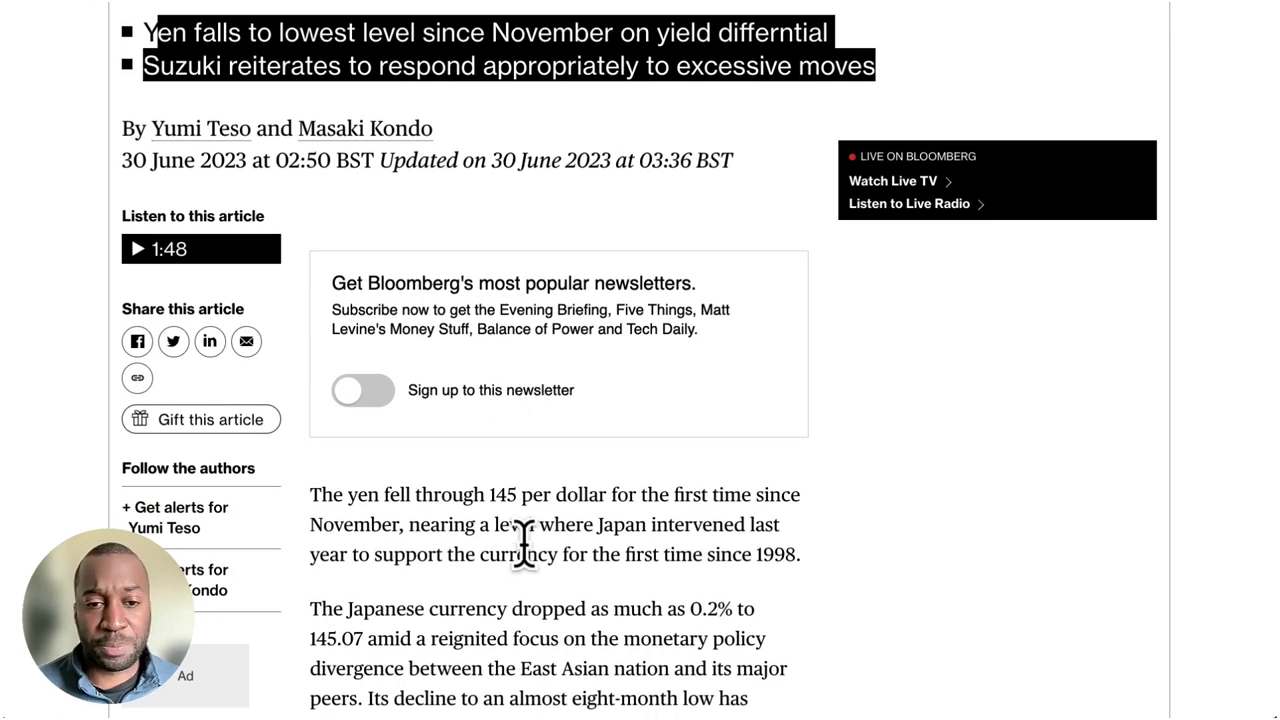
{"action": "scroll", "coordinate": [490, 560], "scroll_direction": "down", "scroll_amount": 1}
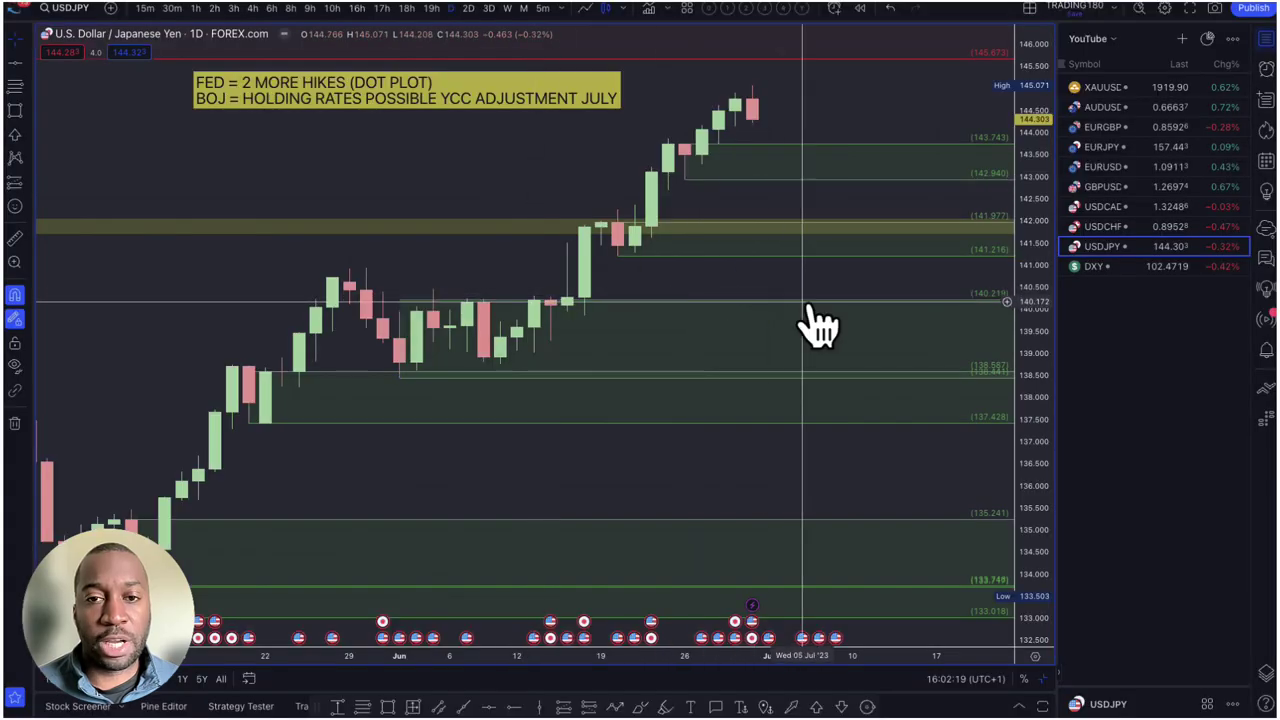
- Return to the USDJPY chart in TradingView and examine the price history back to late 2022 around the 145.673–146.796 zone
{"action": "scroll", "coordinate": [806, 323], "scroll_direction": "down", "scroll_amount": 5}
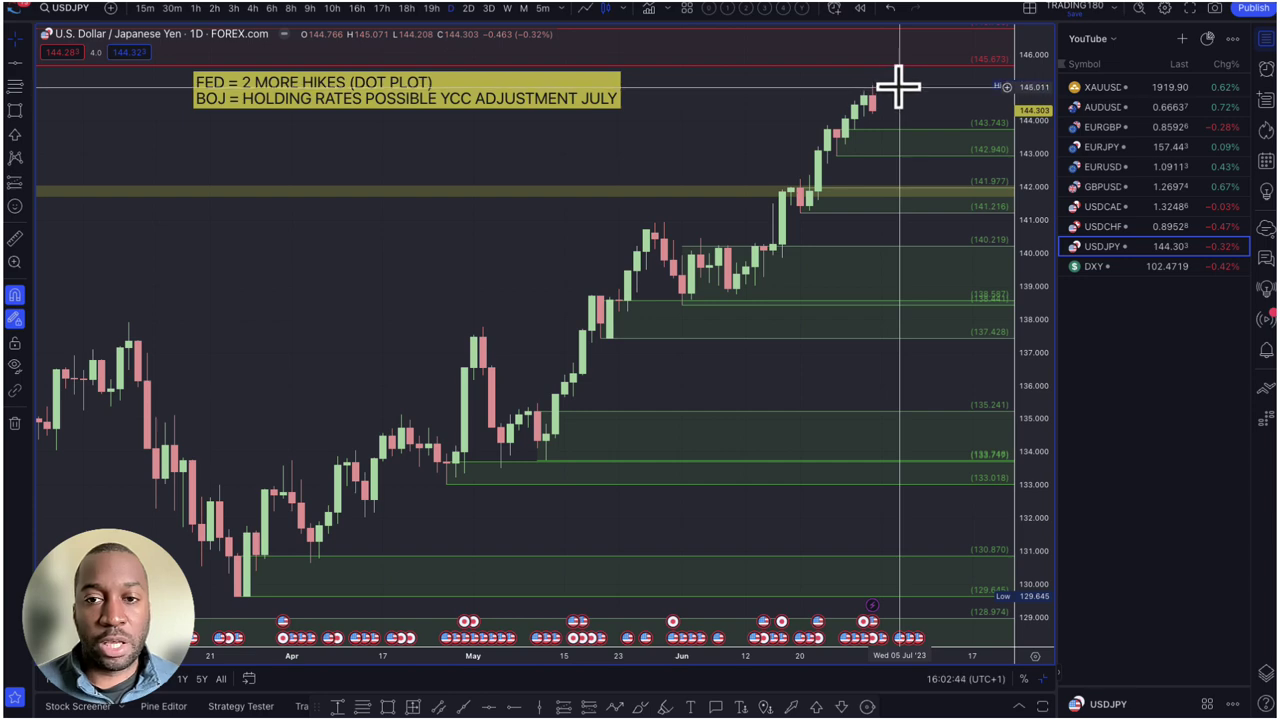
{"action": "scroll", "coordinate": [900, 88], "scroll_direction": "down", "scroll_amount": 2}
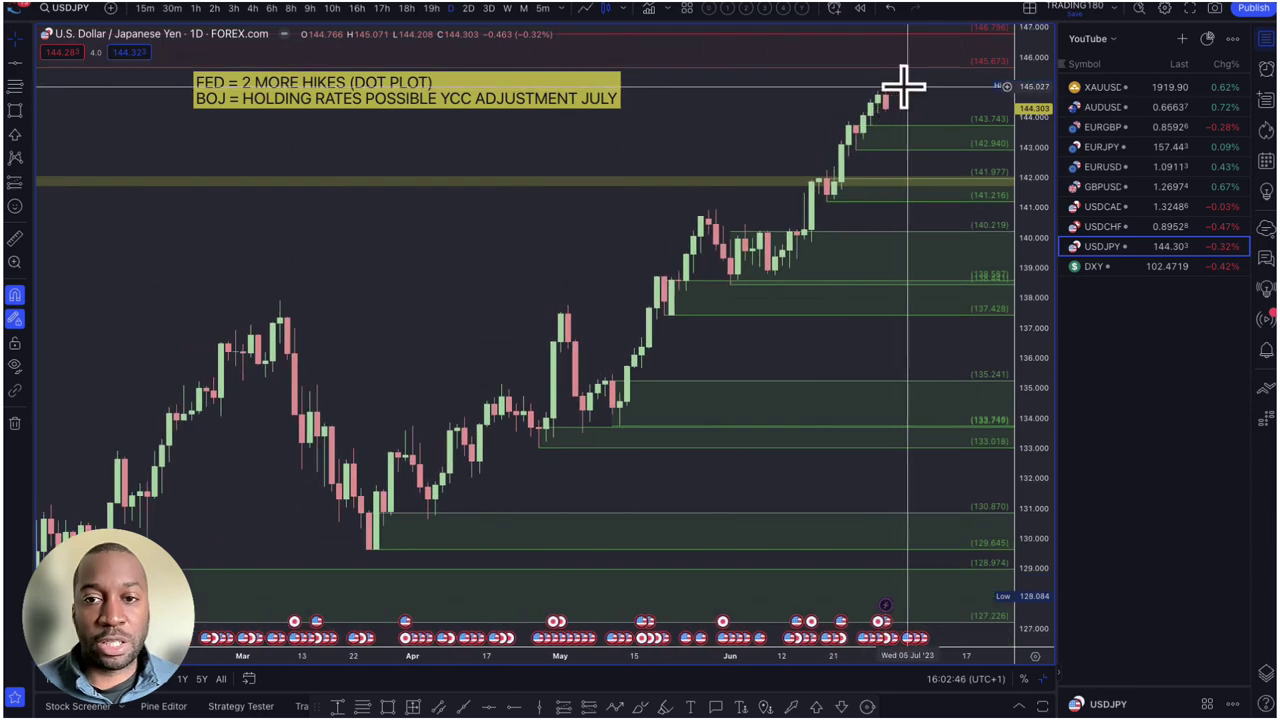
{"action": "scroll", "coordinate": [902, 90], "scroll_direction": "down", "scroll_amount": 3}
{"action": "scroll", "coordinate": [902, 88], "scroll_direction": "down", "scroll_amount": 1}
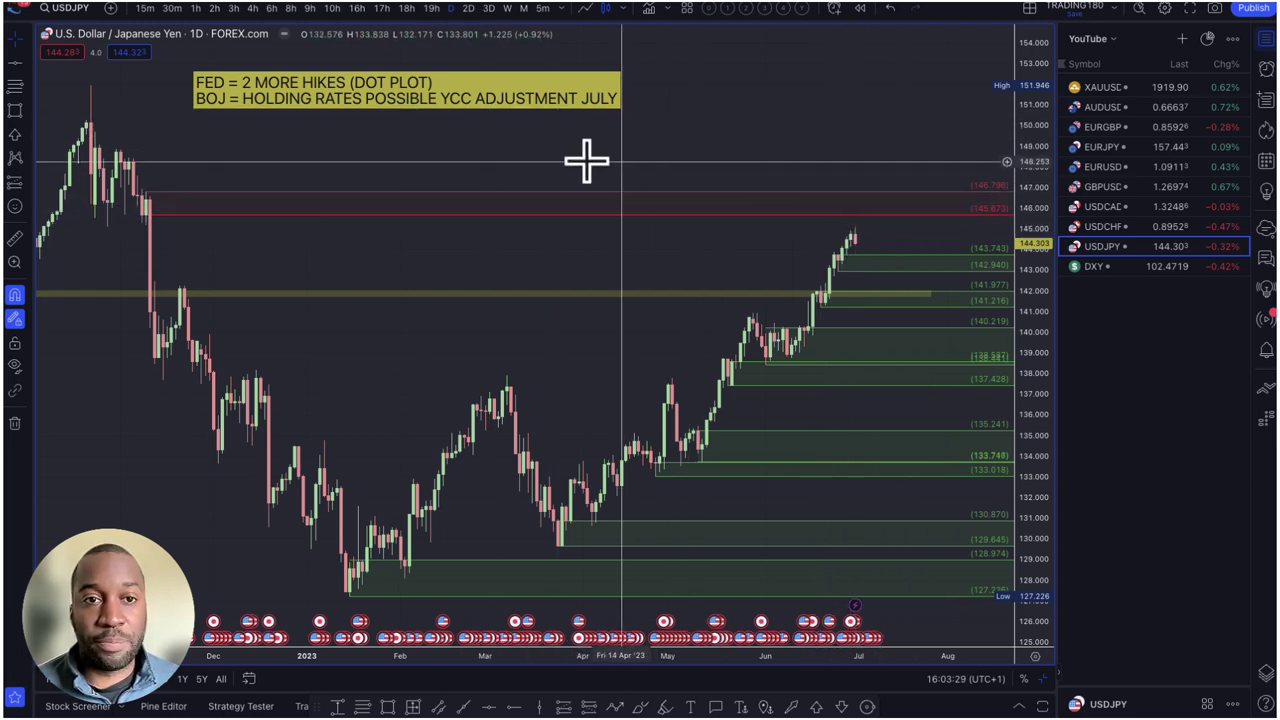
- Switch back to the Bloomberg yen article and highlight the passages on Japan's earlier intervention, the currency's drop and the officials' reminders
{"action": "left_click", "coordinate": [490, 4]}
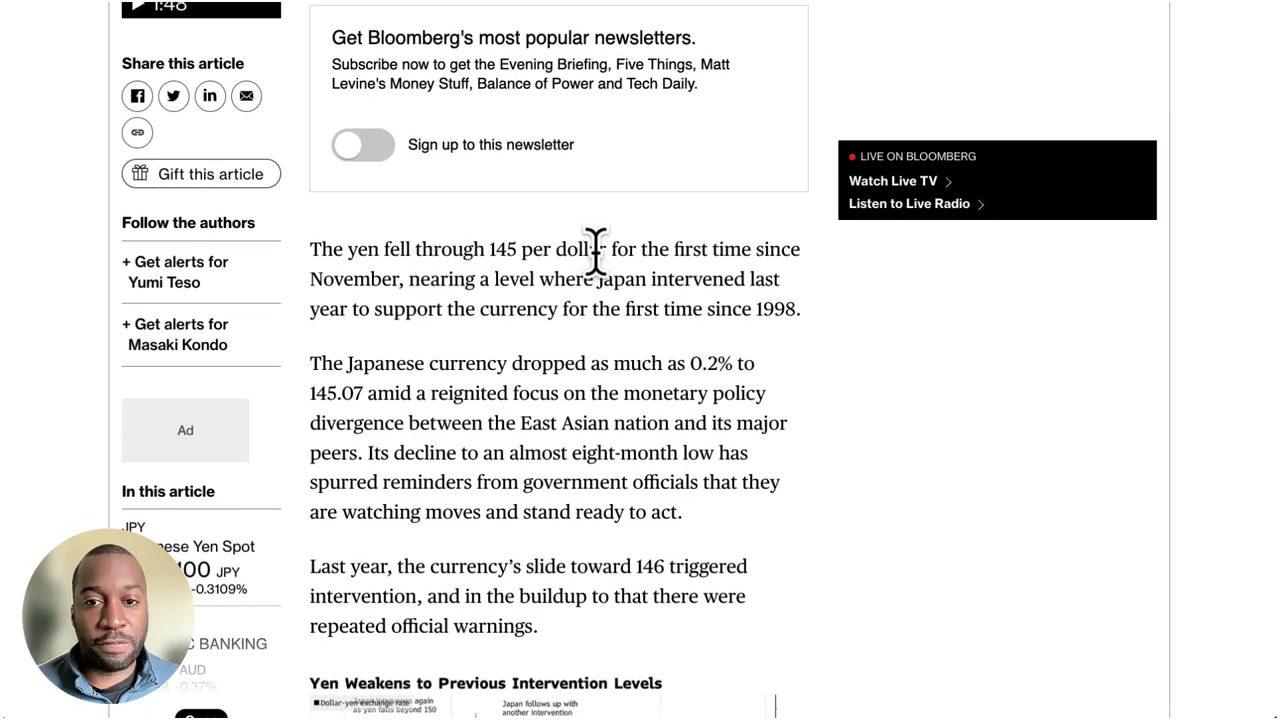
{"action": "left_click_drag", "start_coordinate": [411, 278], "coordinate": [760, 310]}
{"action": "left_click_drag", "start_coordinate": [316, 362], "coordinate": [362, 445]}
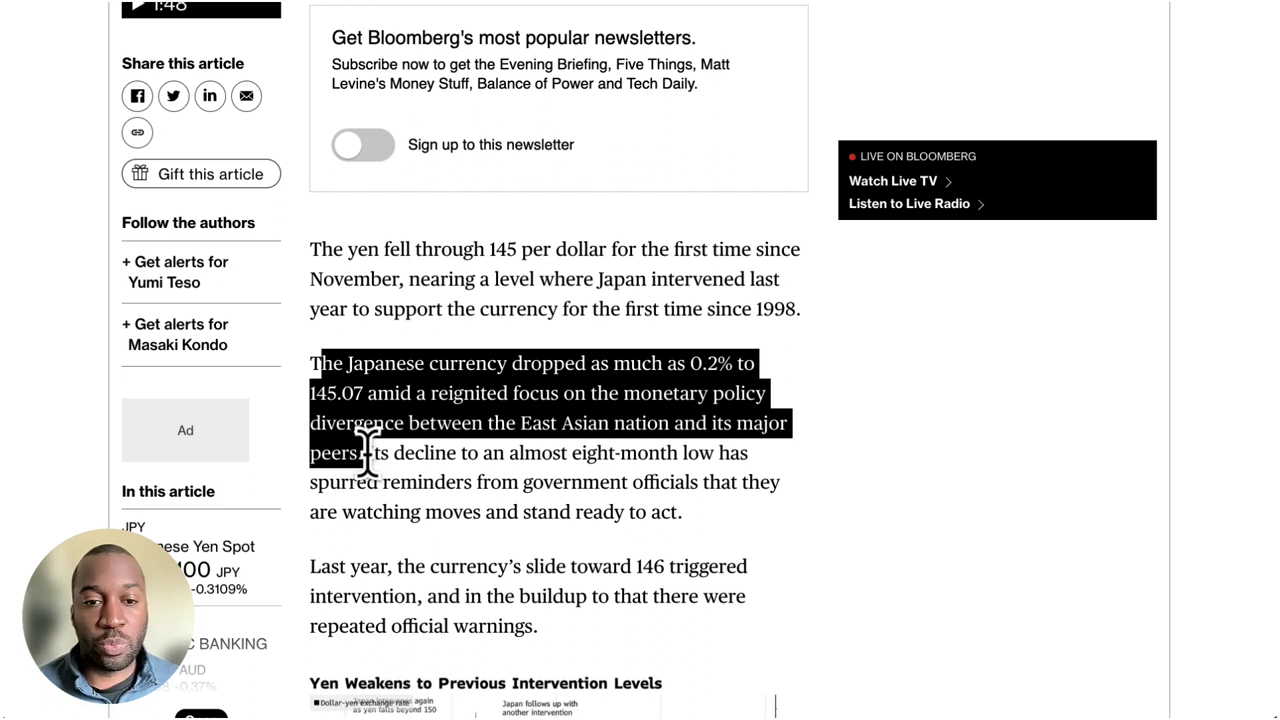
{"action": "left_click_drag", "start_coordinate": [368, 452], "coordinate": [681, 518]}
- Highlight the article's passage on last year's intervention and the repeated official warnings above the exchange-rate chart
{"action": "scroll", "coordinate": [666, 580], "scroll_direction": "down", "scroll_amount": 3}
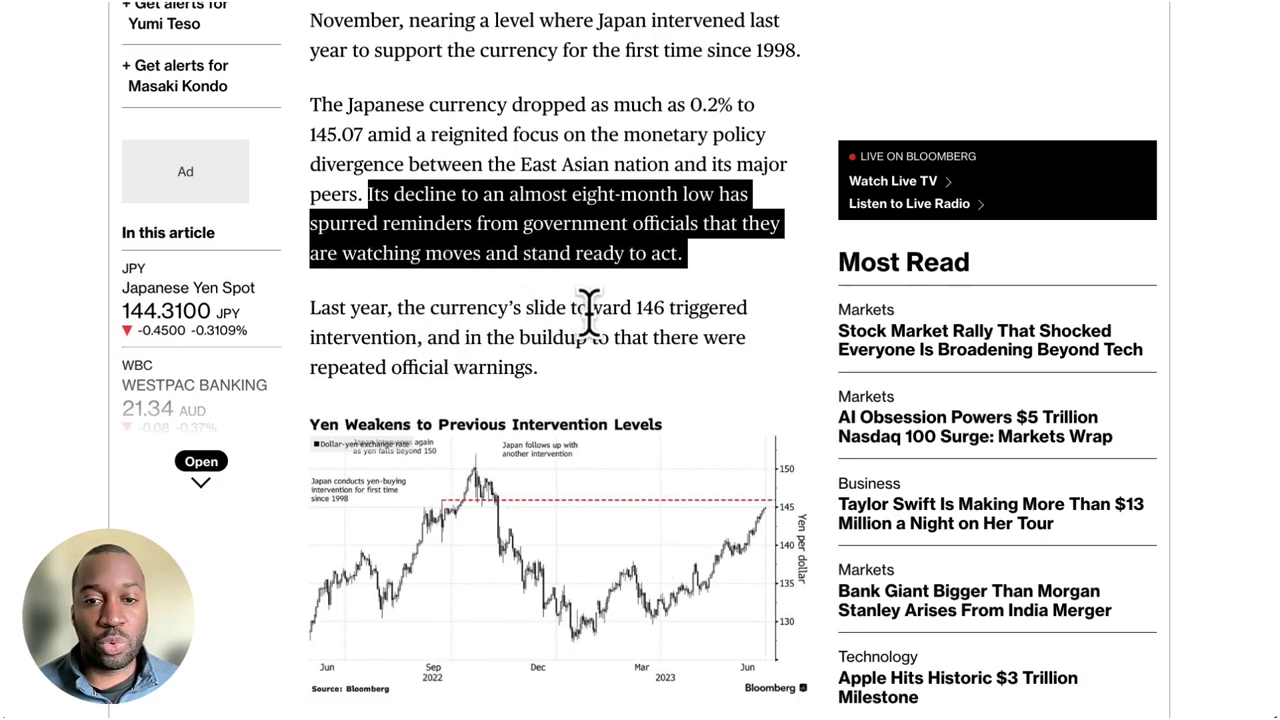
{"action": "left_click", "coordinate": [726, 308]}
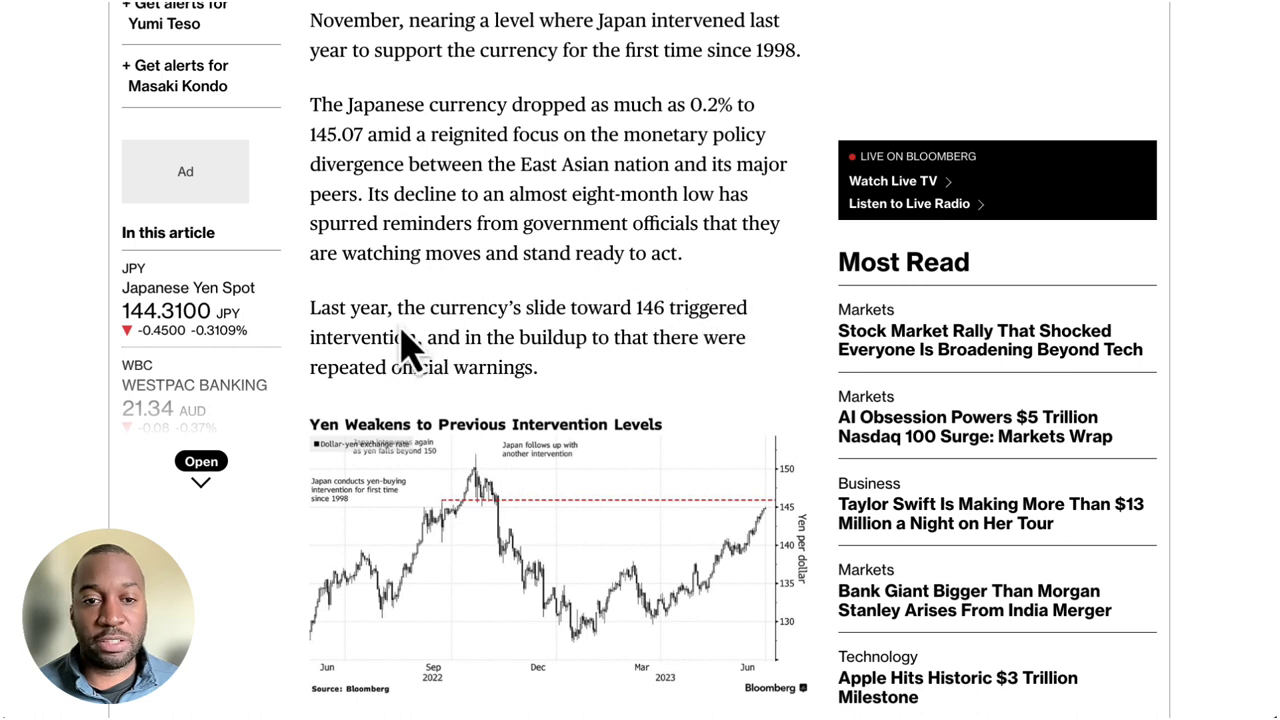
{"action": "left_click_drag", "start_coordinate": [314, 337], "coordinate": [540, 368]}
{"action": "left_click", "coordinate": [600, 543]}
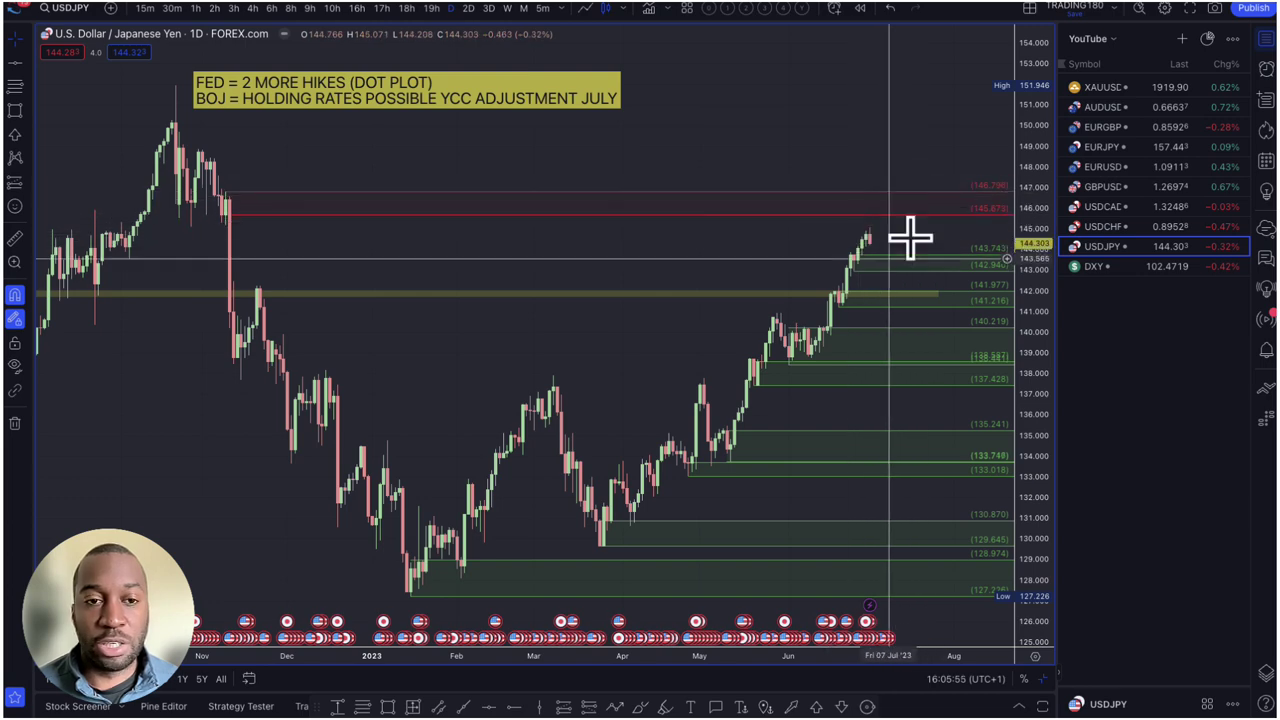
- Draw two arrow markers on the USDJPY chart: one from the last candle down to about 143.0, another from there up to about 144.8
{"action": "scroll", "coordinate": [897, 240], "scroll_direction": "down", "scroll_amount": 2}
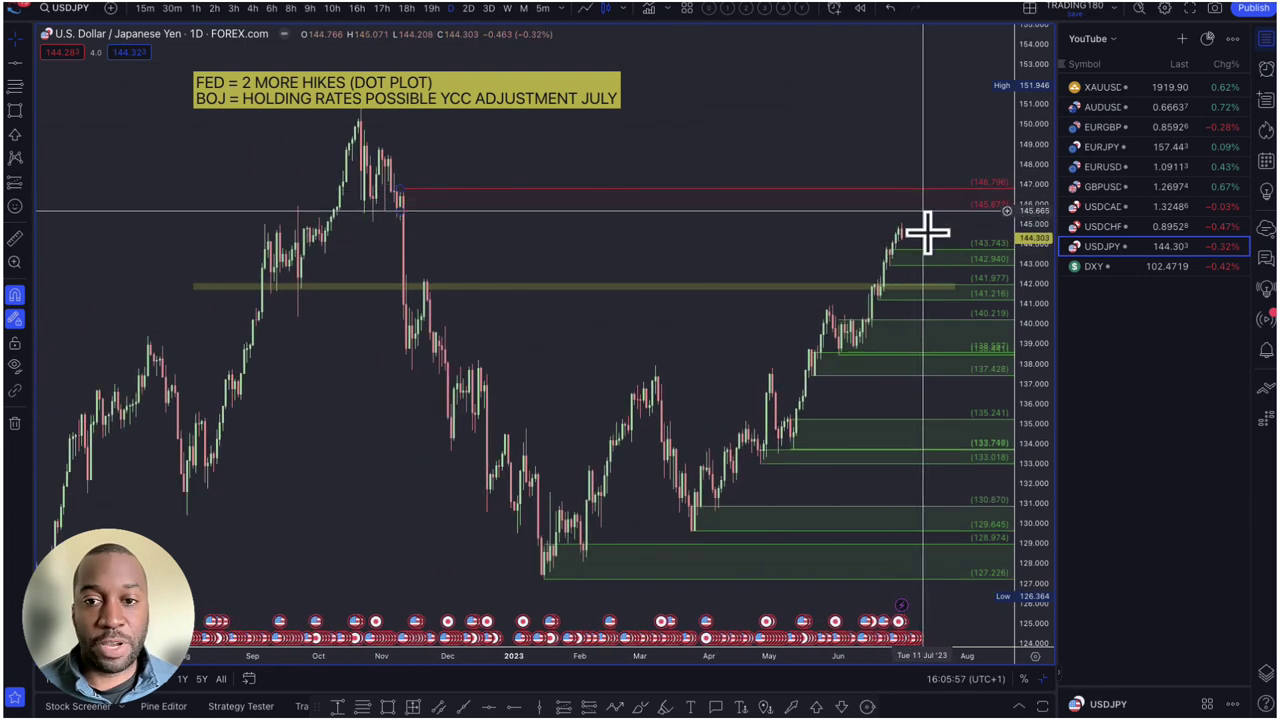
{"action": "scroll", "coordinate": [900, 271], "scroll_direction": "up", "scroll_amount": 2}
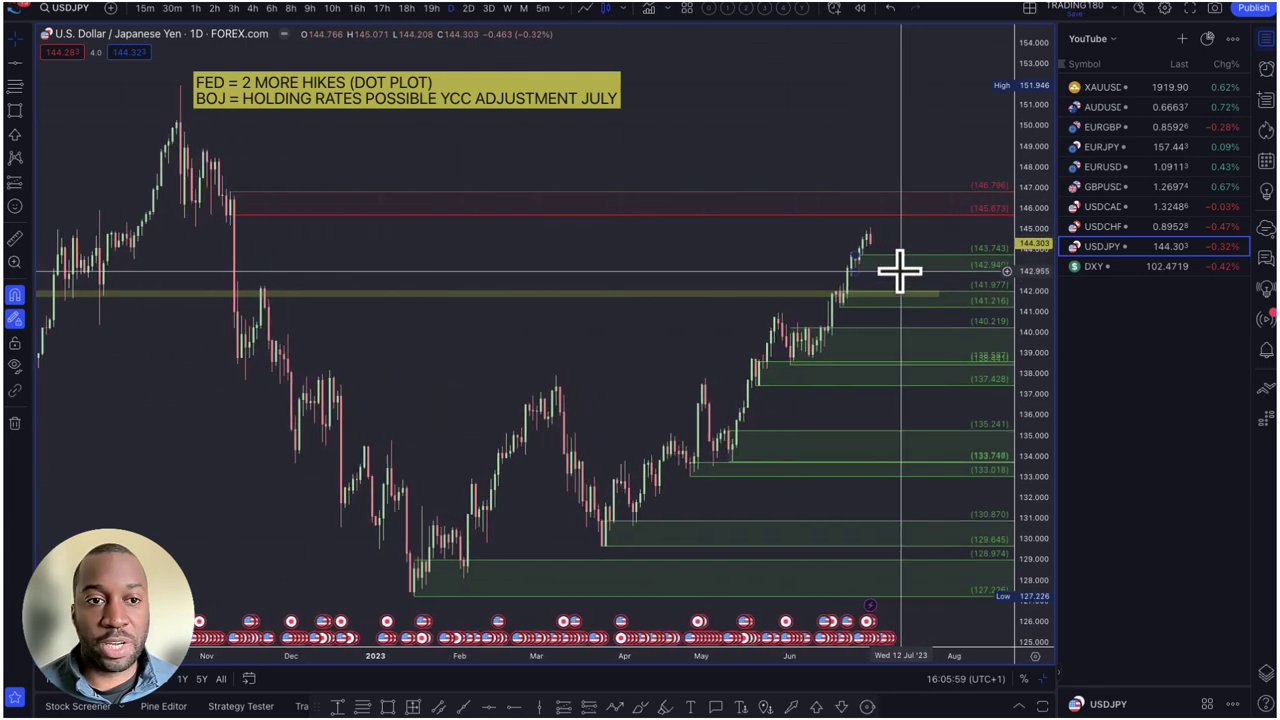
{"action": "left_click", "coordinate": [30, 113]}
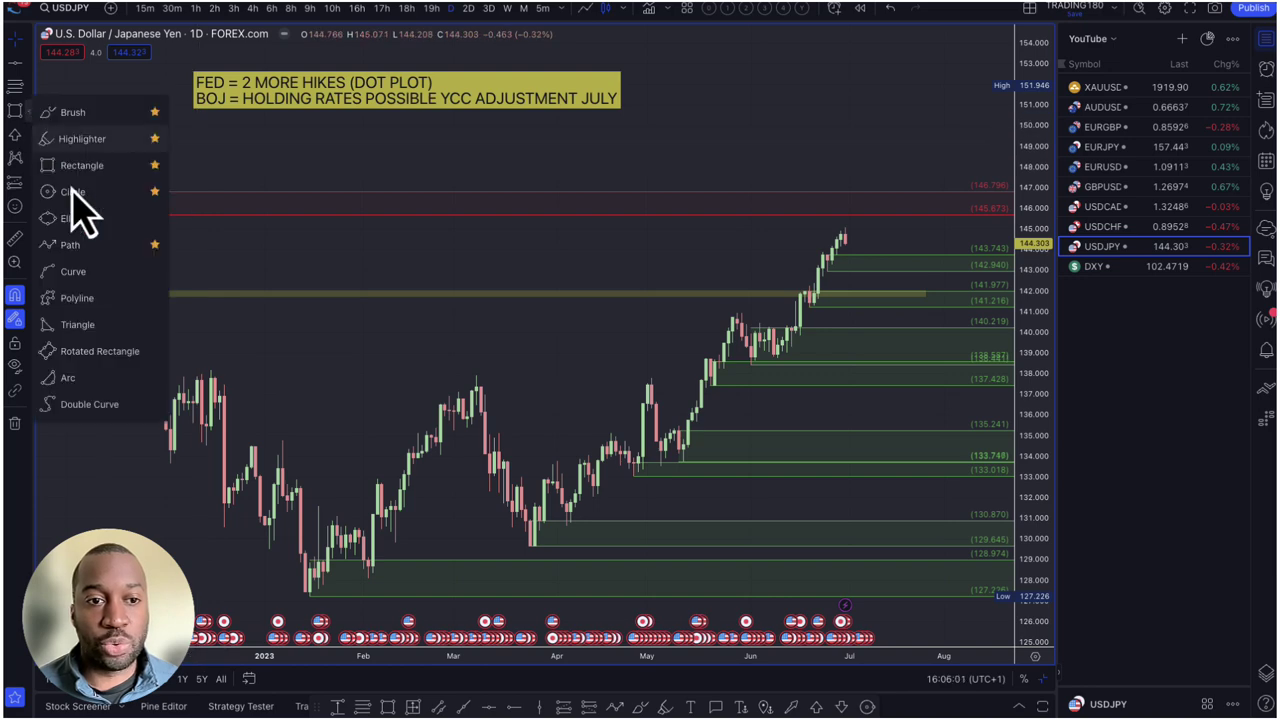
{"action": "left_click", "coordinate": [94, 248]}
{"action": "scroll", "coordinate": [528, 320], "scroll_direction": "up", "scroll_amount": 3}
{"action": "scroll", "coordinate": [528, 320], "scroll_direction": "up", "scroll_amount": 5}
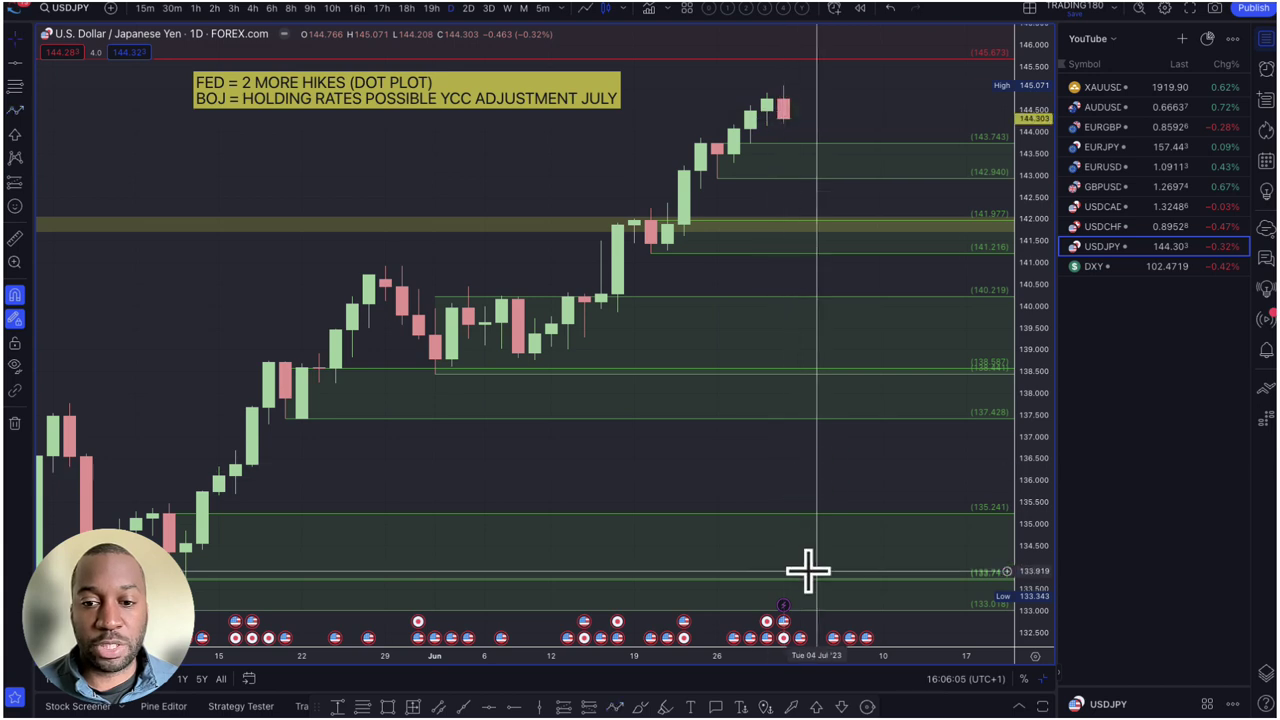
{"action": "left_click", "coordinate": [792, 707]}
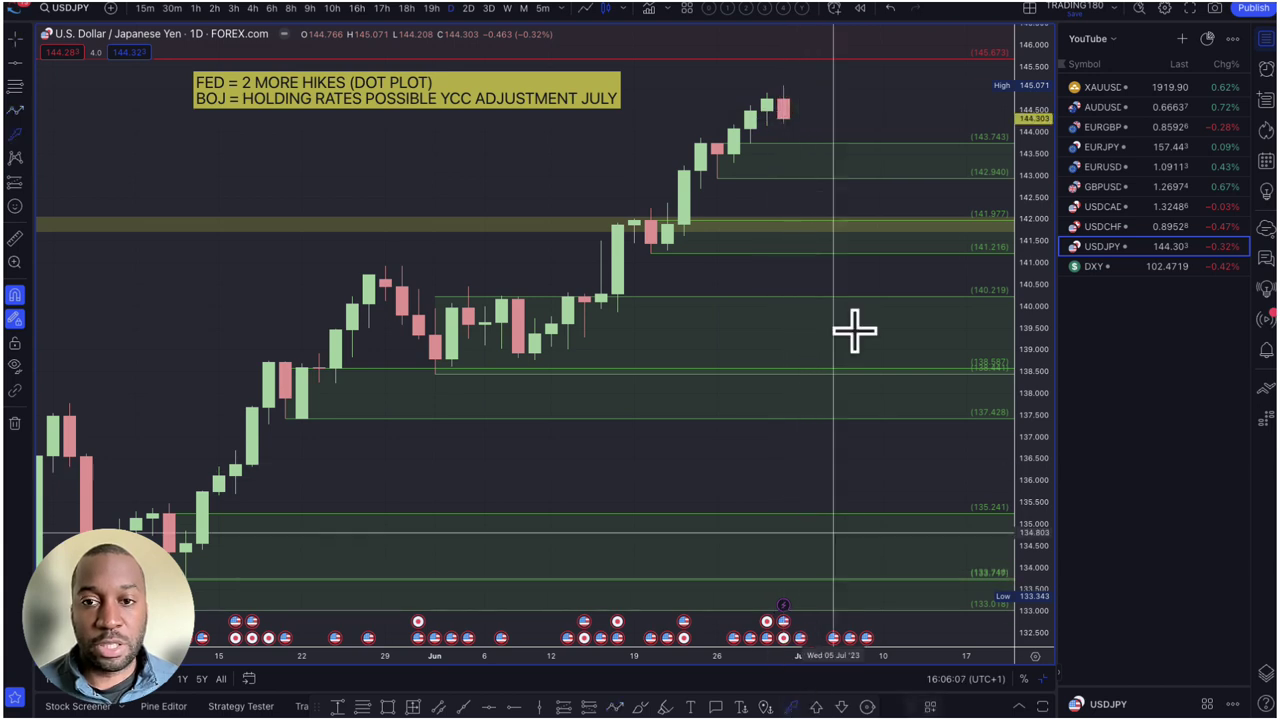
{"action": "left_click", "coordinate": [784, 121]}
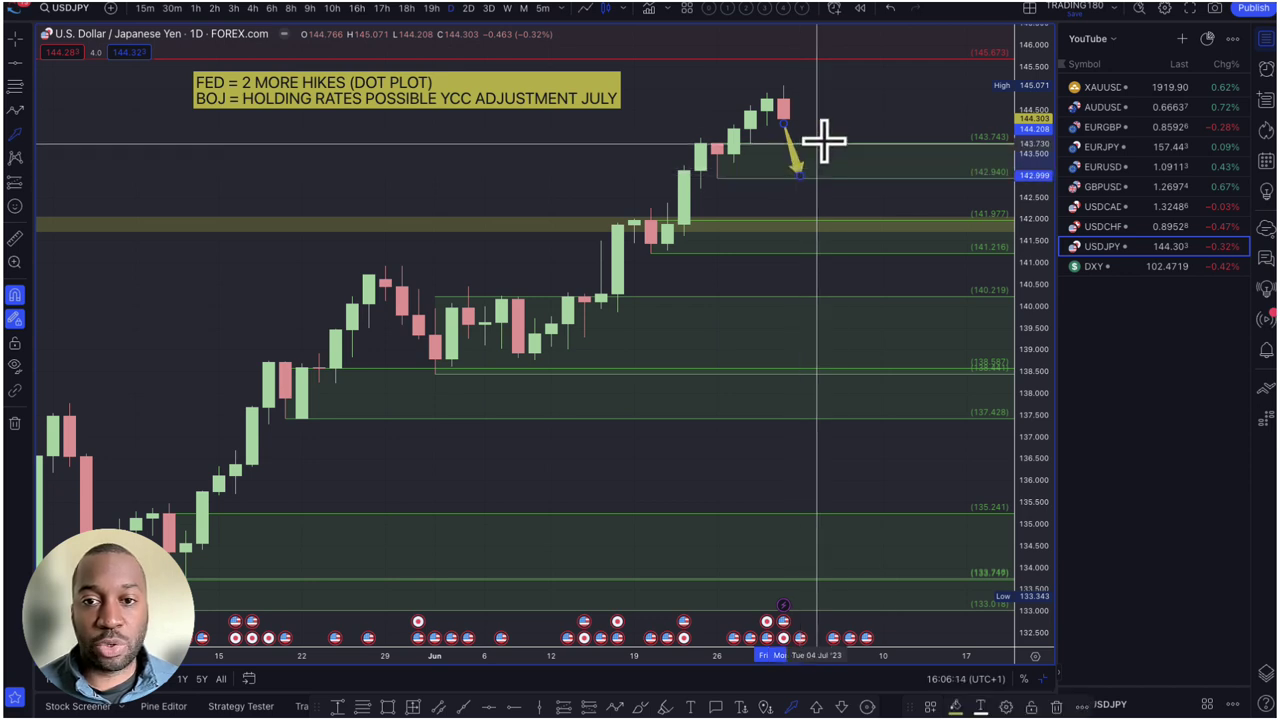
{"action": "left_click", "coordinate": [816, 176]}
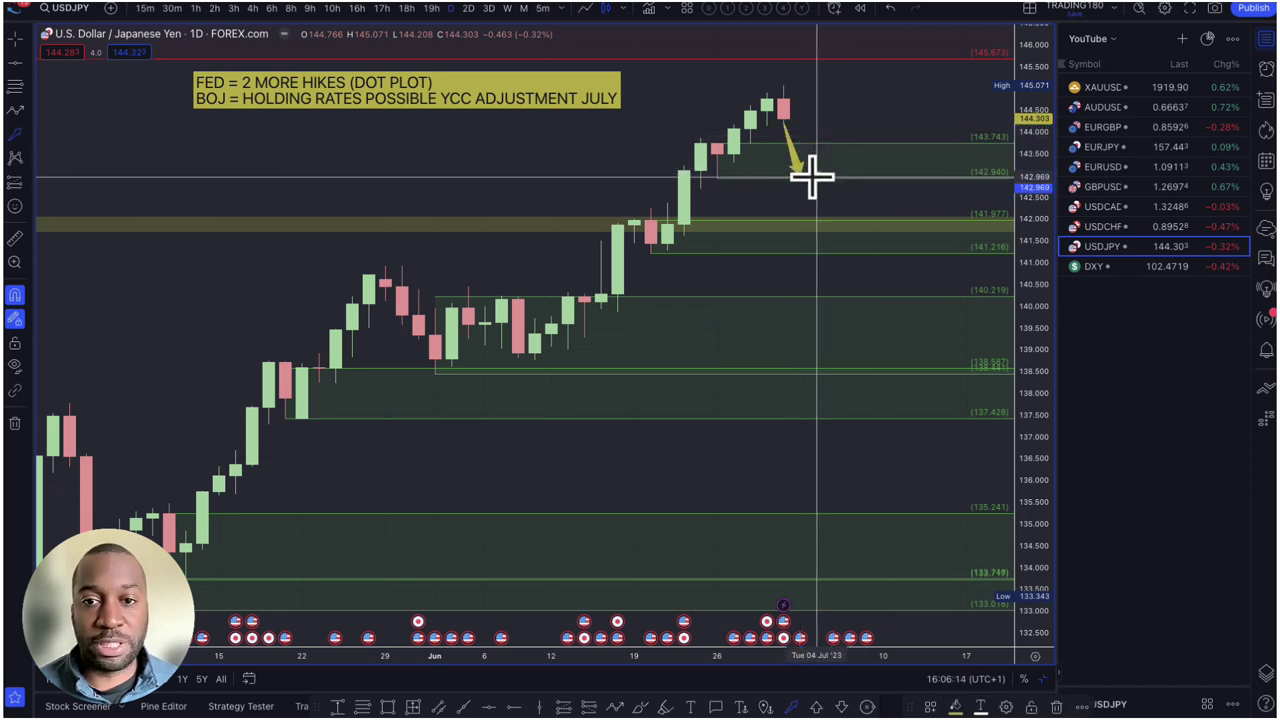
{"action": "double_click", "coordinate": [850, 97]}
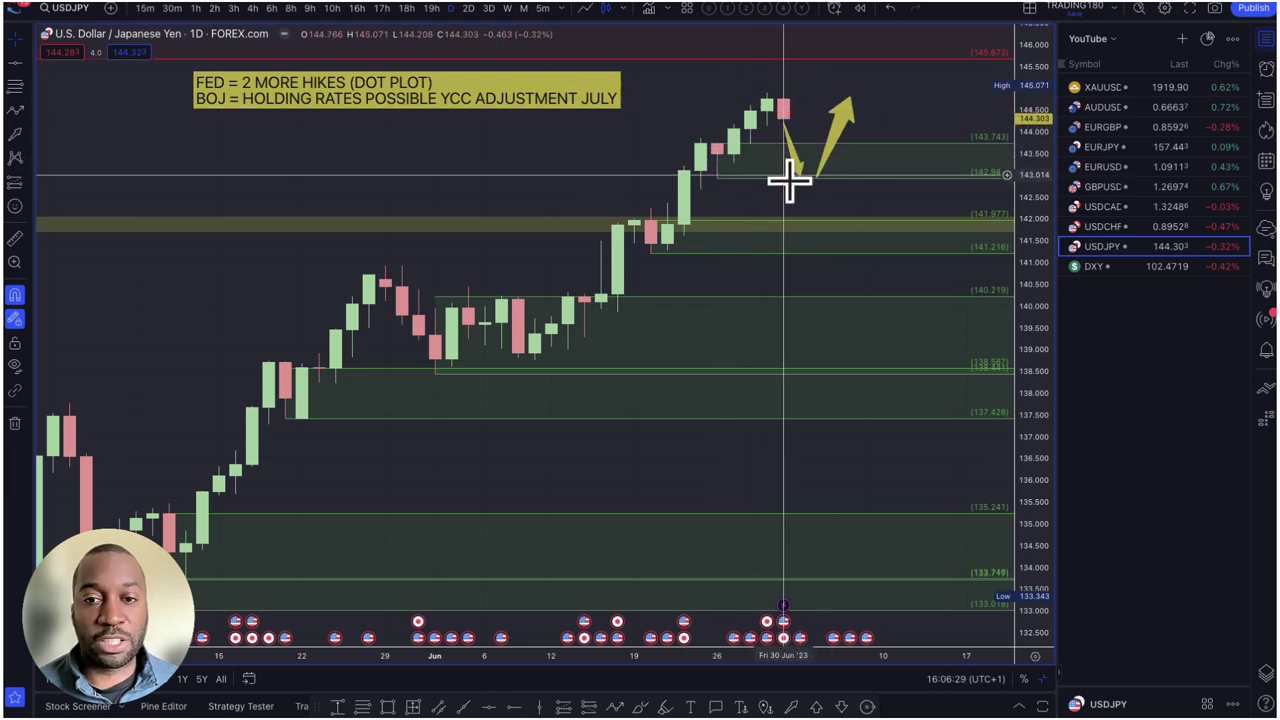
- Extend both arrows down to the yellow zone, placing the falling arrow's tip at about 141.77 and the rising arrow's start beside it
{"action": "left_click_drag", "start_coordinate": [800, 178], "coordinate": [799, 203]}
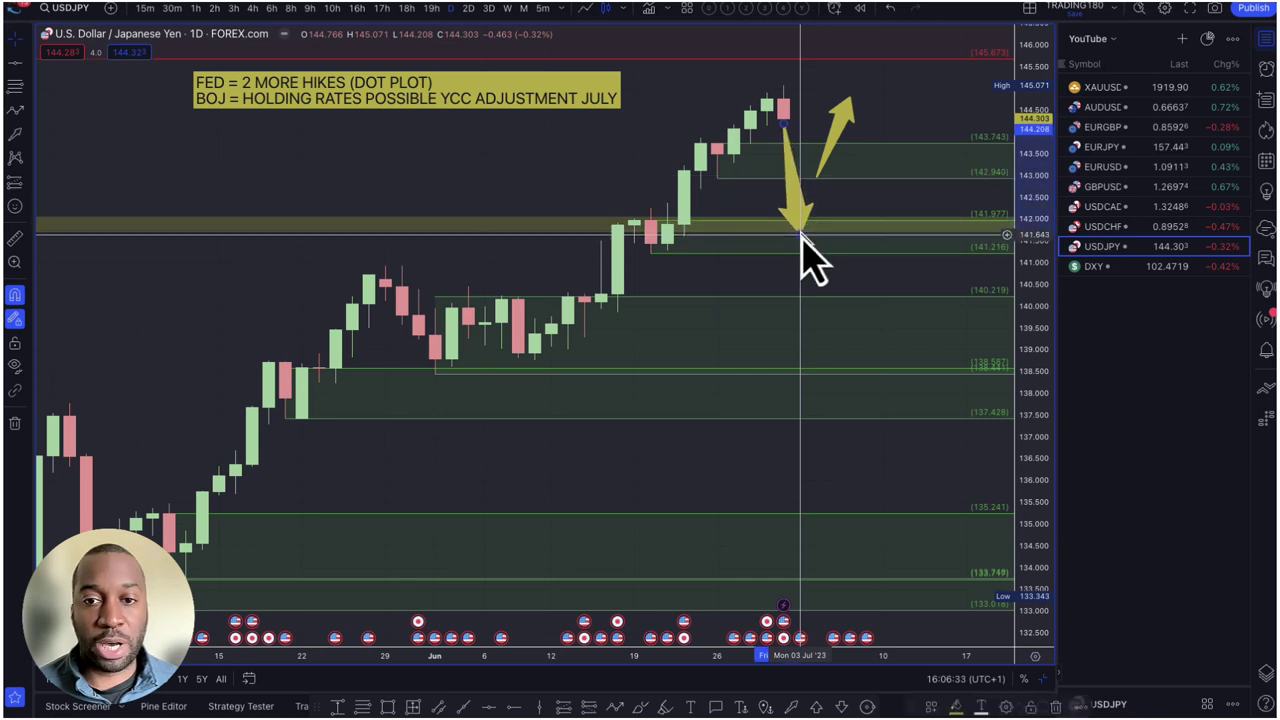
{"action": "left_click_drag", "start_coordinate": [818, 176], "coordinate": [818, 233]}
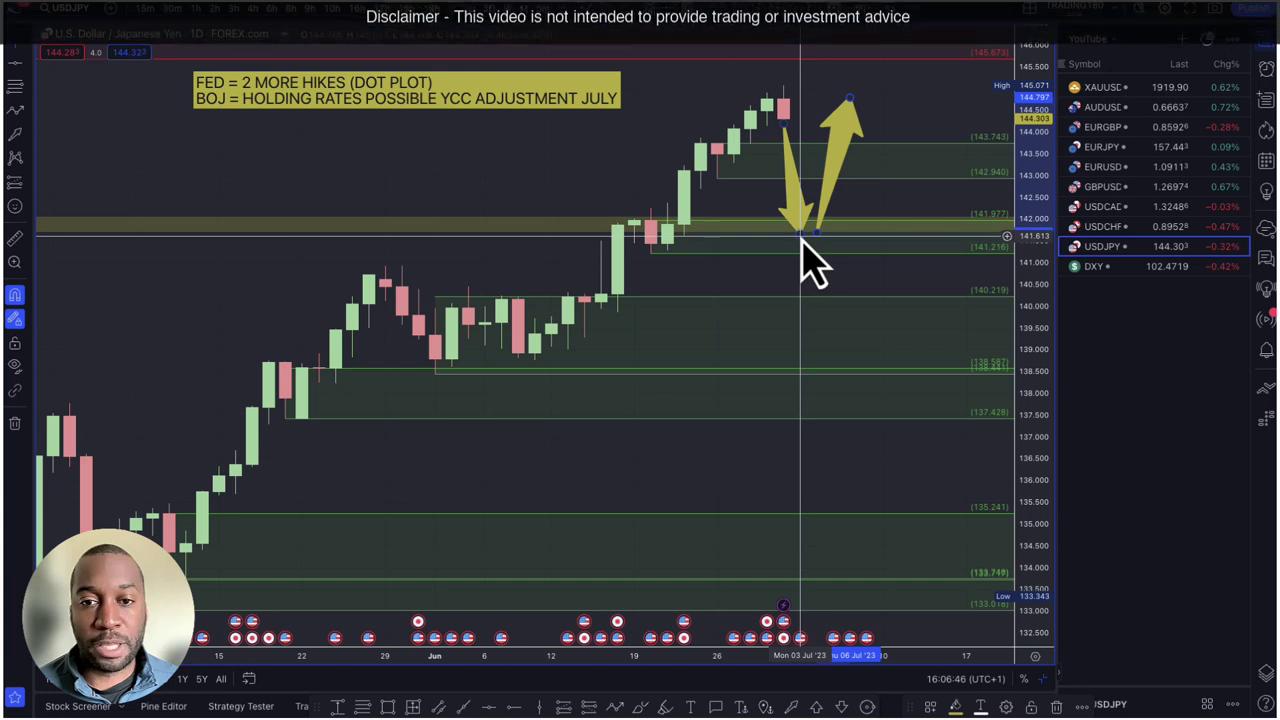
{"action": "mouse_move", "coordinate": [801, 236]}
{"action": "left_mouse_down"}
{"action": "mouse_move", "coordinate": [796, 172]}
{"action": "mouse_move", "coordinate": [799, 235]}
{"action": "left_mouse_up"}
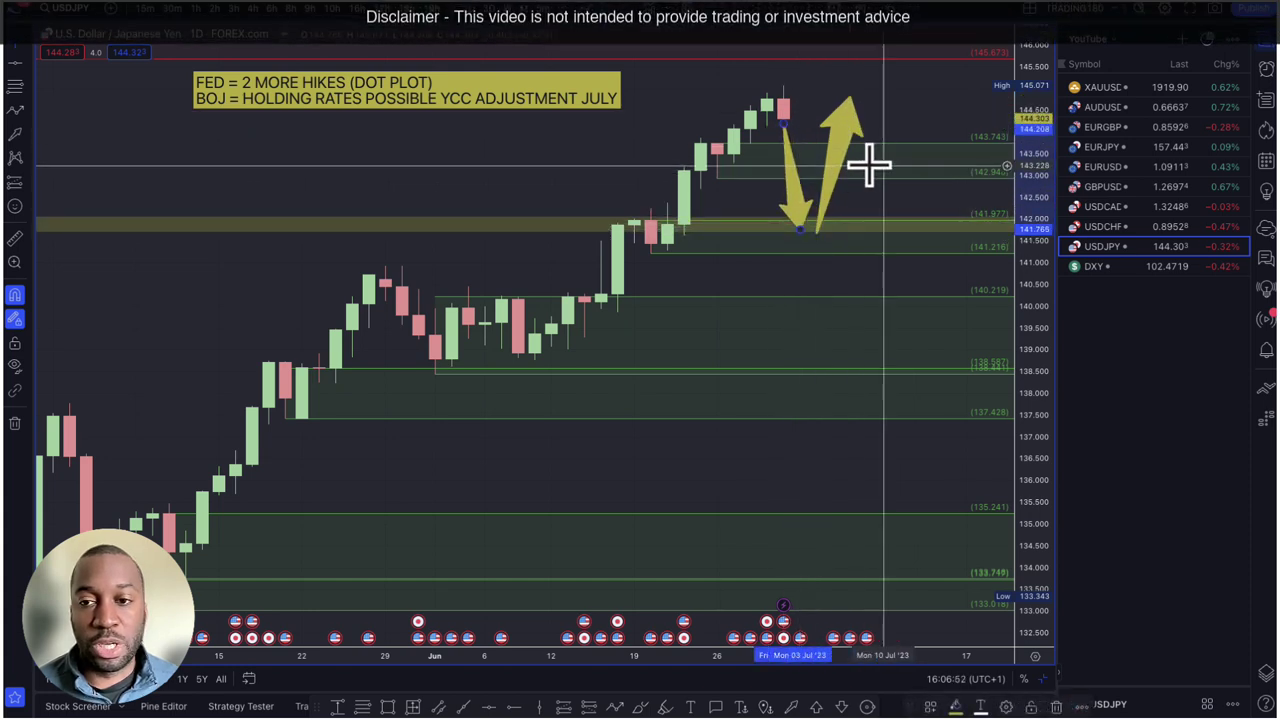
{"action": "left_click", "coordinate": [805, 228]}
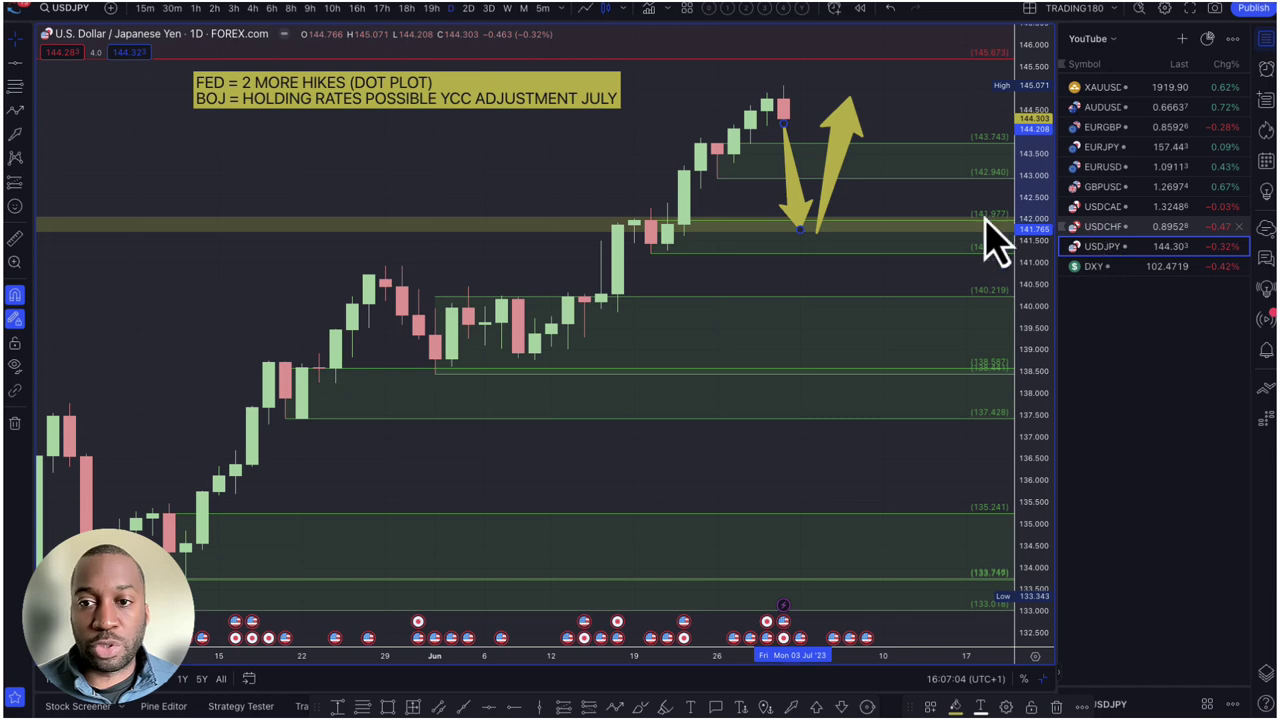
- Open the USDCHF chart and draw a rectangle around the sideways candles from 15 June onward, between about 0.9011 and 0.8908
{"action": "key", "text": "Up"}
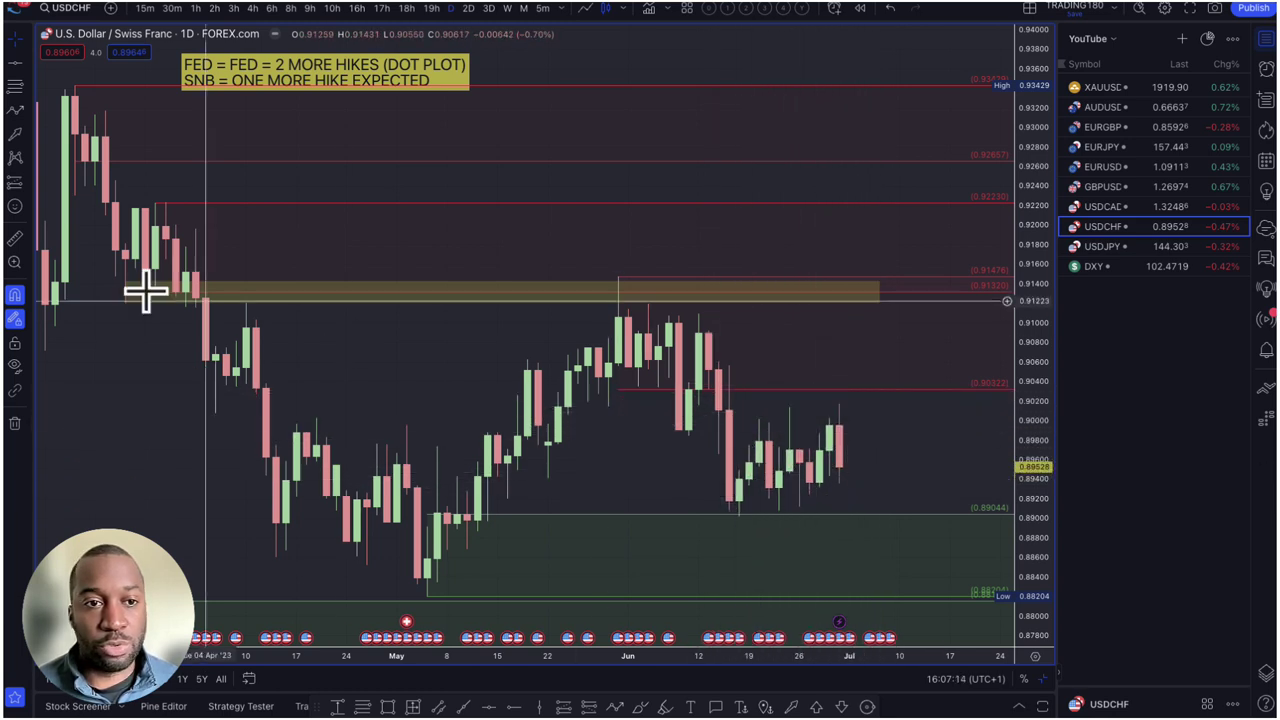
{"action": "left_click", "coordinate": [33, 150]}
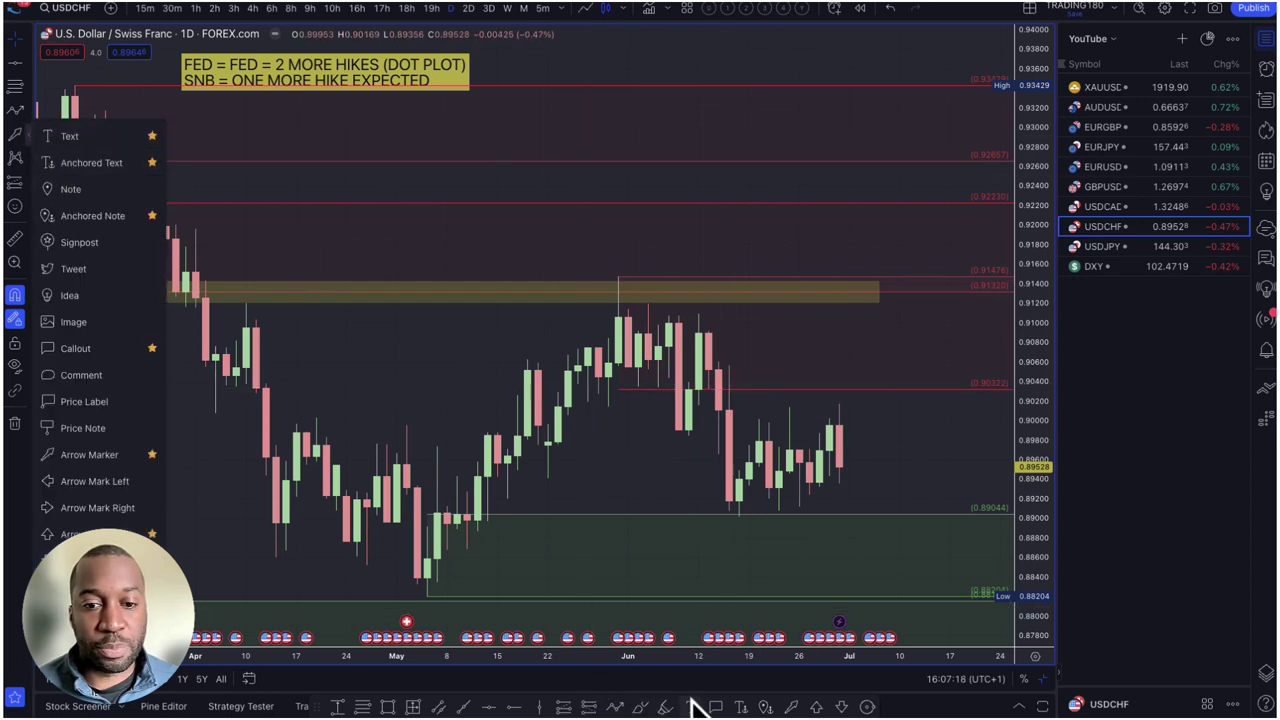
{"action": "left_click", "coordinate": [388, 707]}
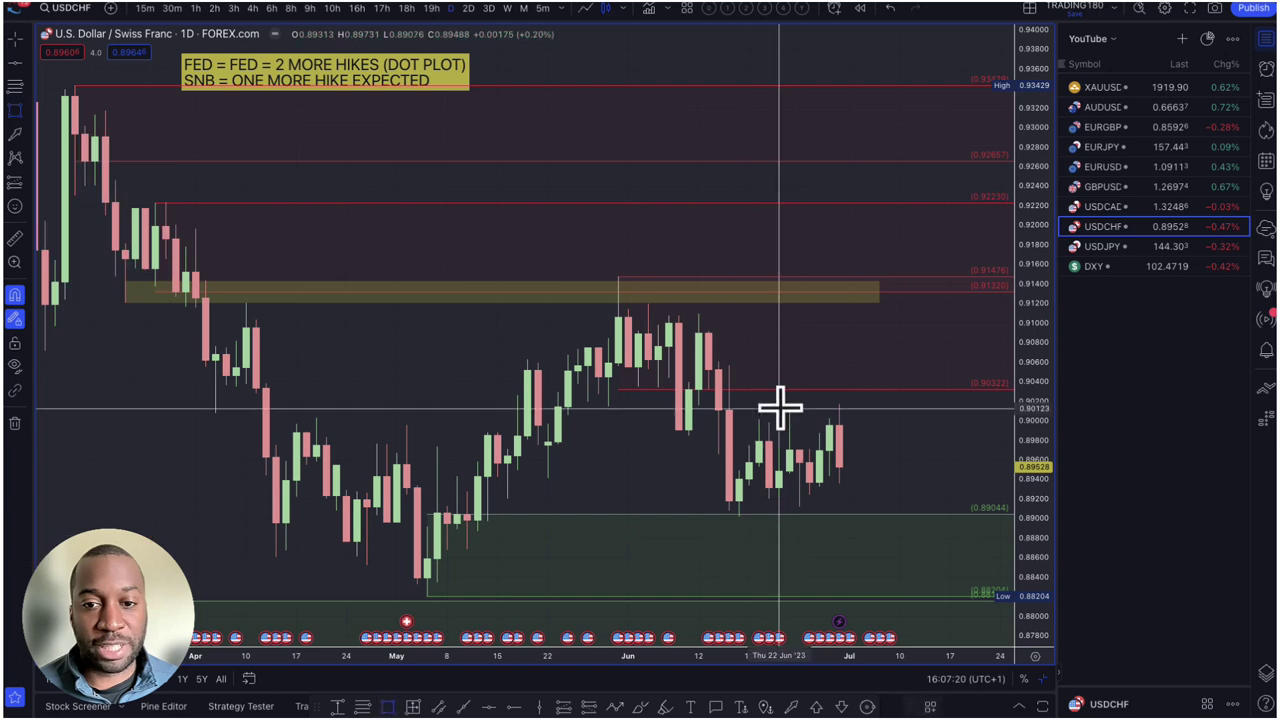
{"action": "mouse_move", "coordinate": [731, 409]}
{"action": "left_mouse_down"}
{"action": "mouse_move", "coordinate": [832, 445]}
{"action": "mouse_move", "coordinate": [860, 510]}
{"action": "left_mouse_up"}
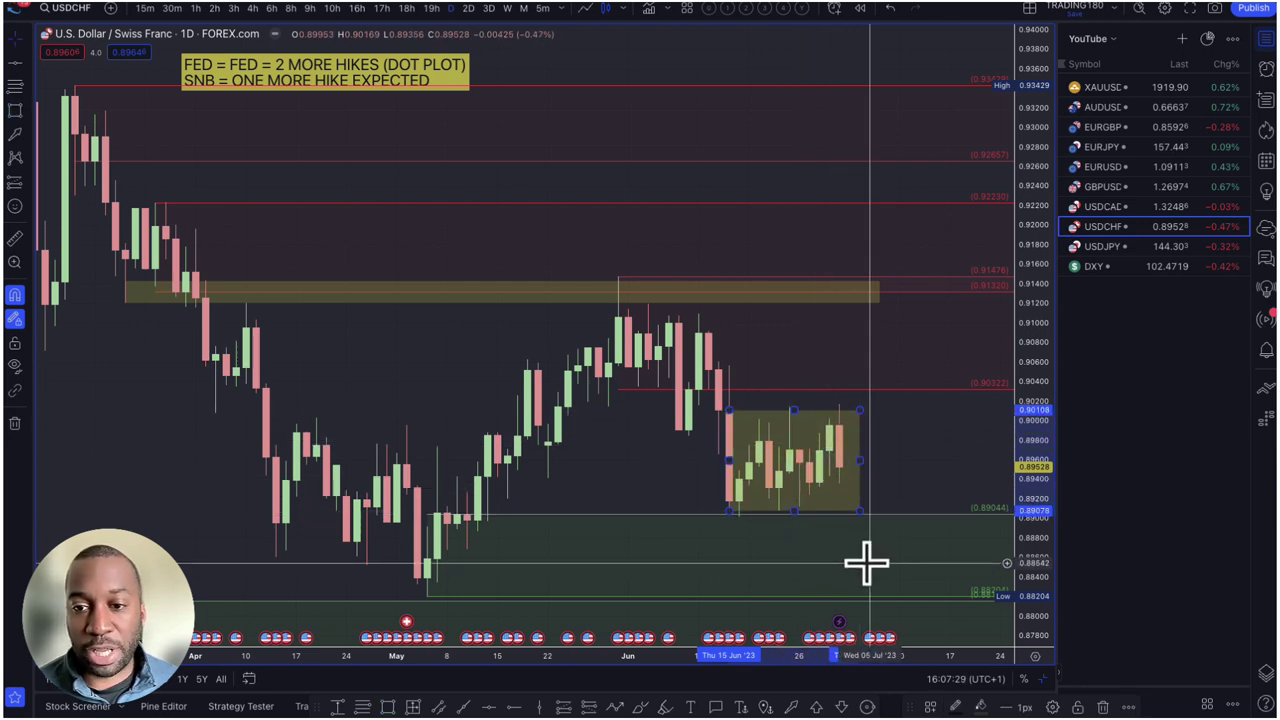
- Delete the yellow rectangle around the sideways June candles on the USDCHF chart
{"action": "right_click", "coordinate": [790, 495]}
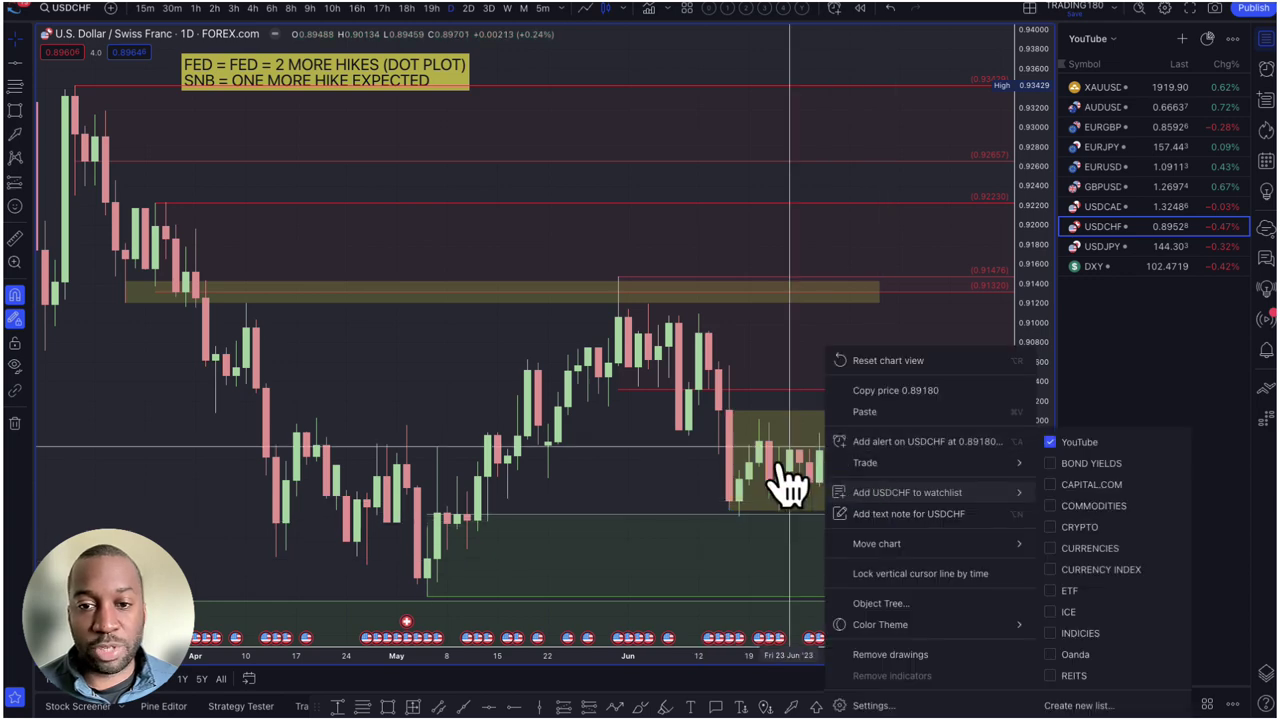
{"action": "left_click", "coordinate": [745, 470]}
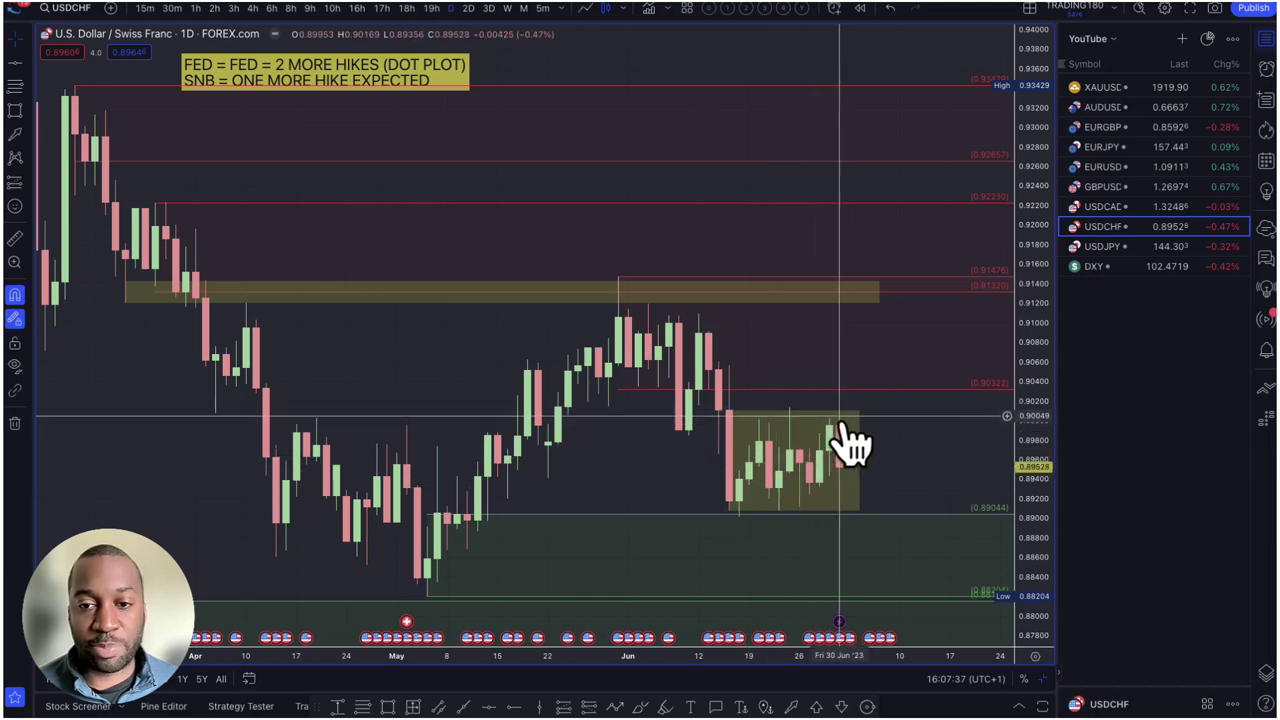
{"action": "scroll", "coordinate": [822, 503], "scroll_direction": "up", "scroll_amount": 2}
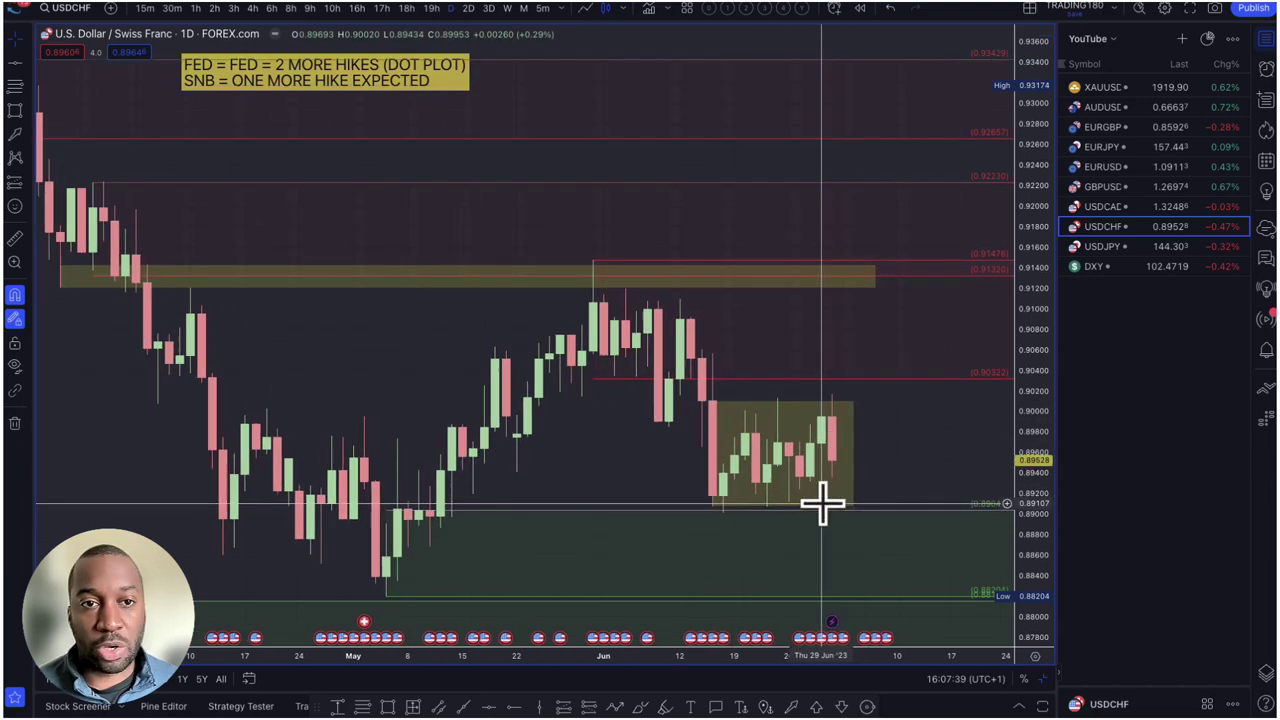
{"action": "scroll", "coordinate": [790, 465], "scroll_direction": "down", "scroll_amount": 2}
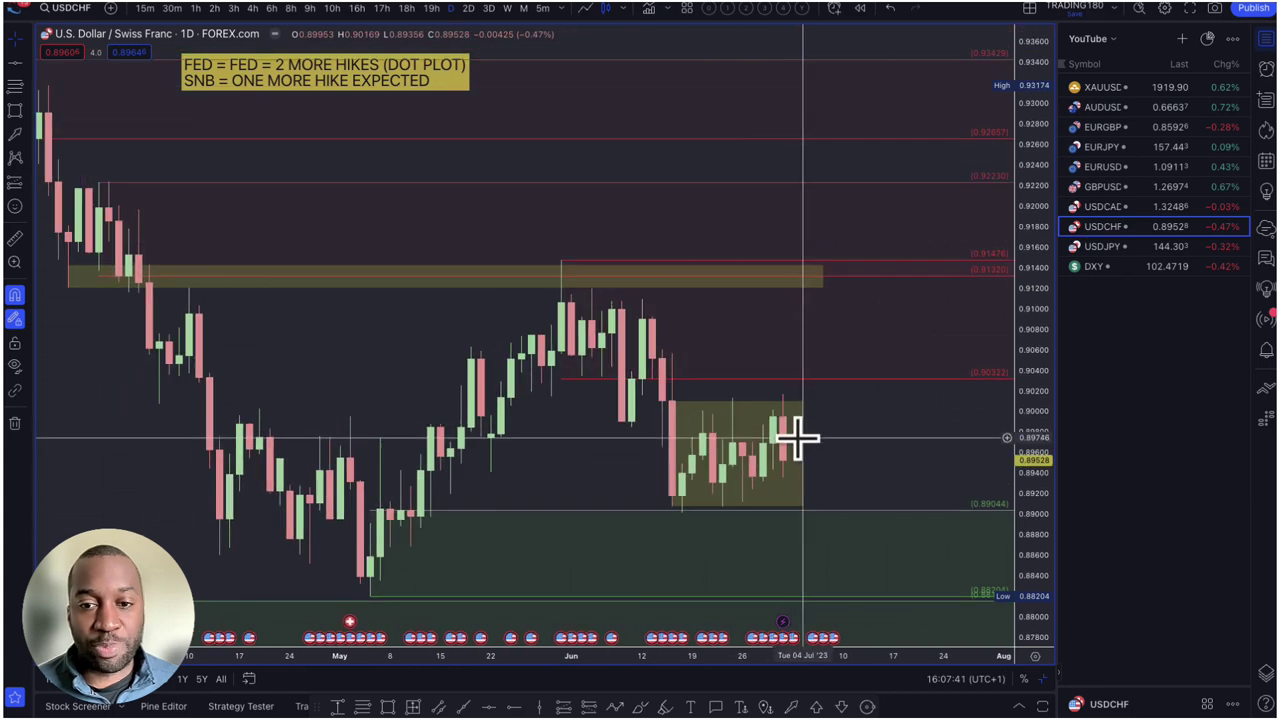
{"action": "left_click", "coordinate": [803, 446]}
{"action": "key", "text": "Delete"}
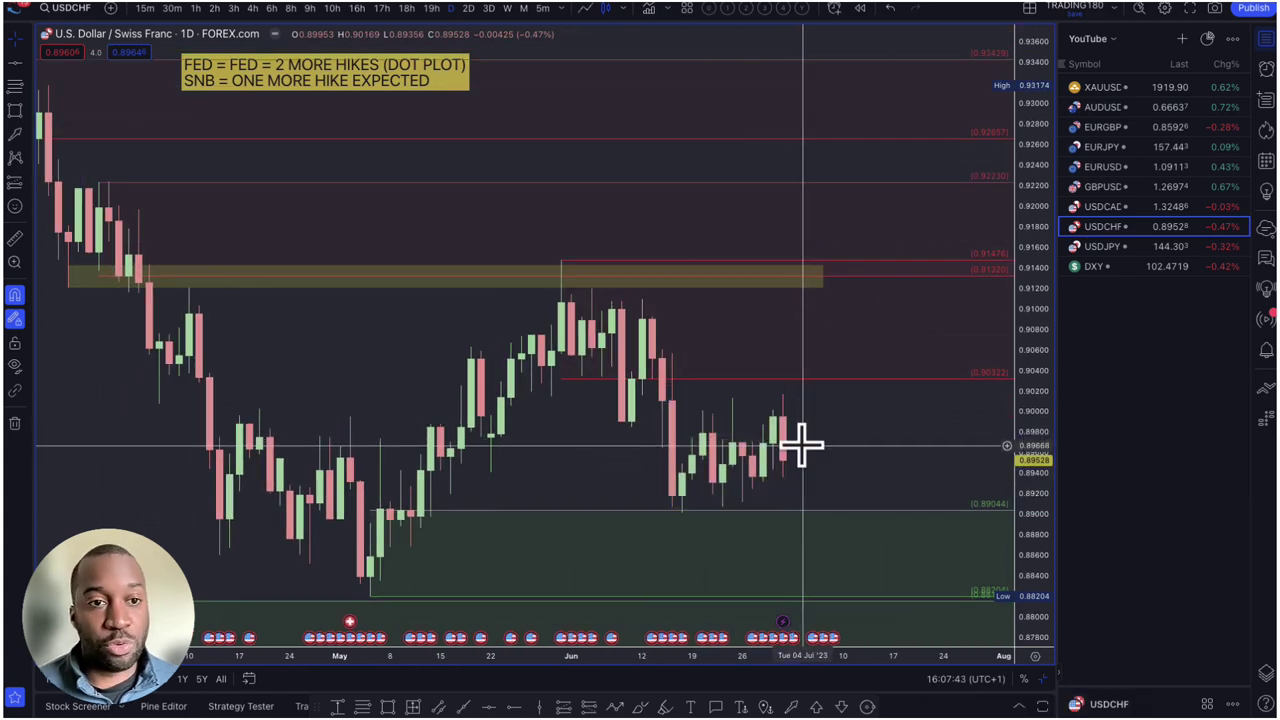
- Draw two arrow markers on USDCHF: one from the last candle's low at 0.89356 down to about 0.8859, another from about 0.885 up to 0.896
{"action": "left_click", "coordinate": [15, 133]}
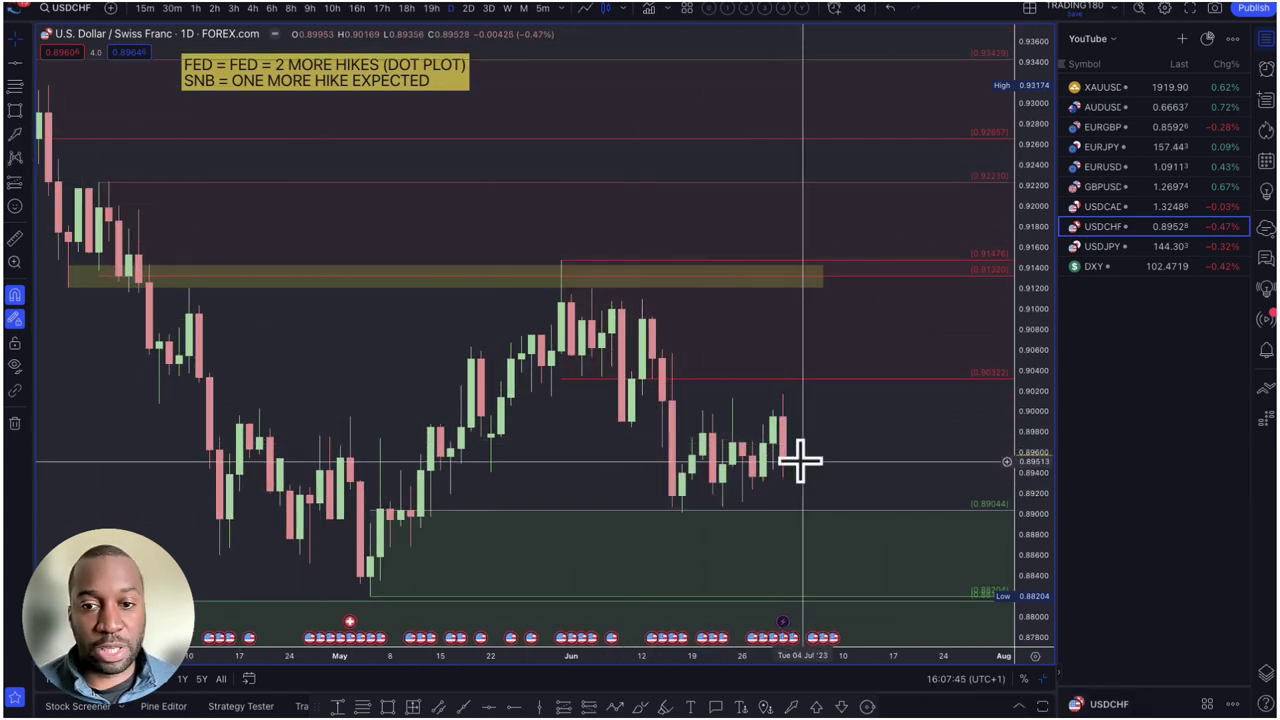
{"action": "left_click", "coordinate": [783, 477]}
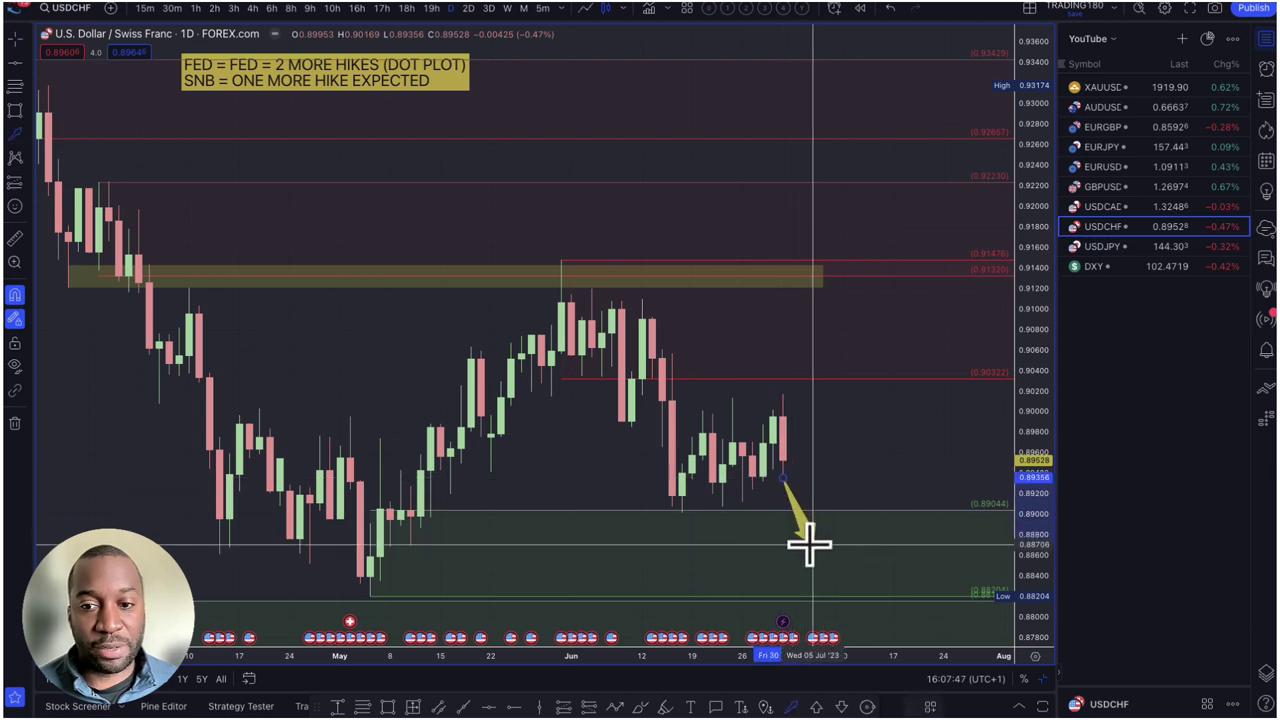
{"action": "left_click", "coordinate": [808, 556]}
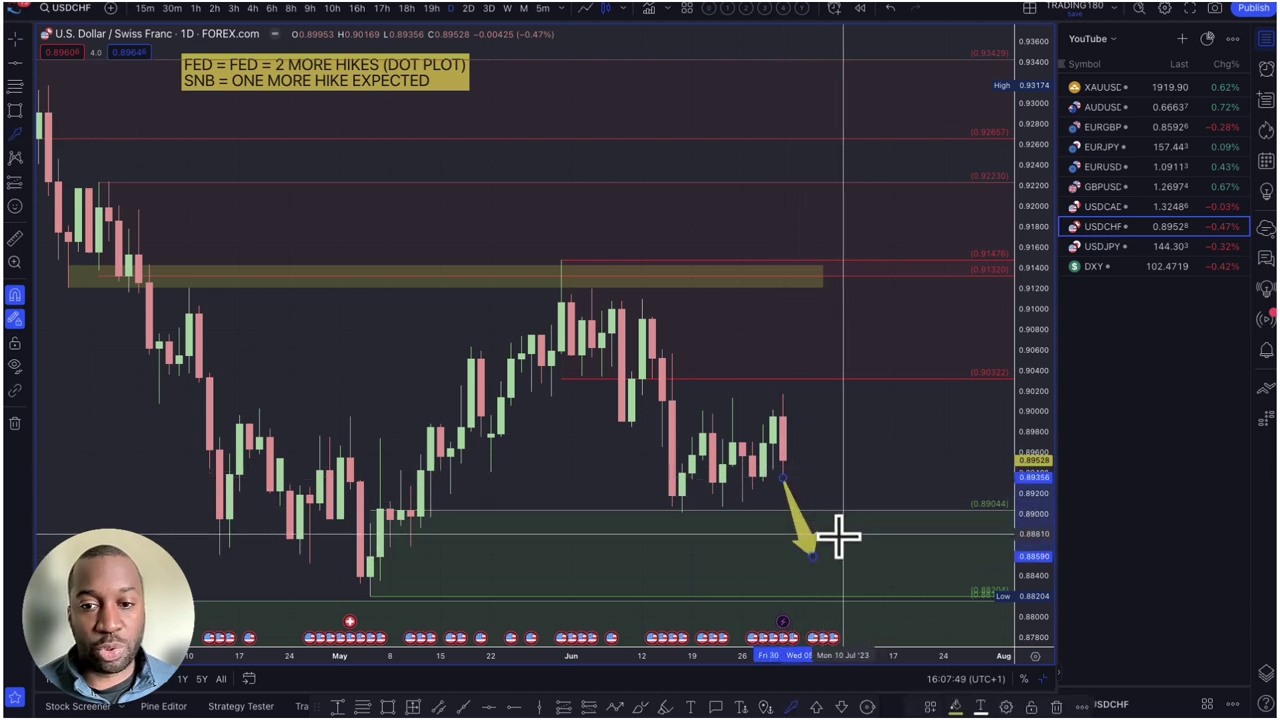
{"action": "left_click", "coordinate": [833, 562]}
{"action": "left_click", "coordinate": [885, 450]}
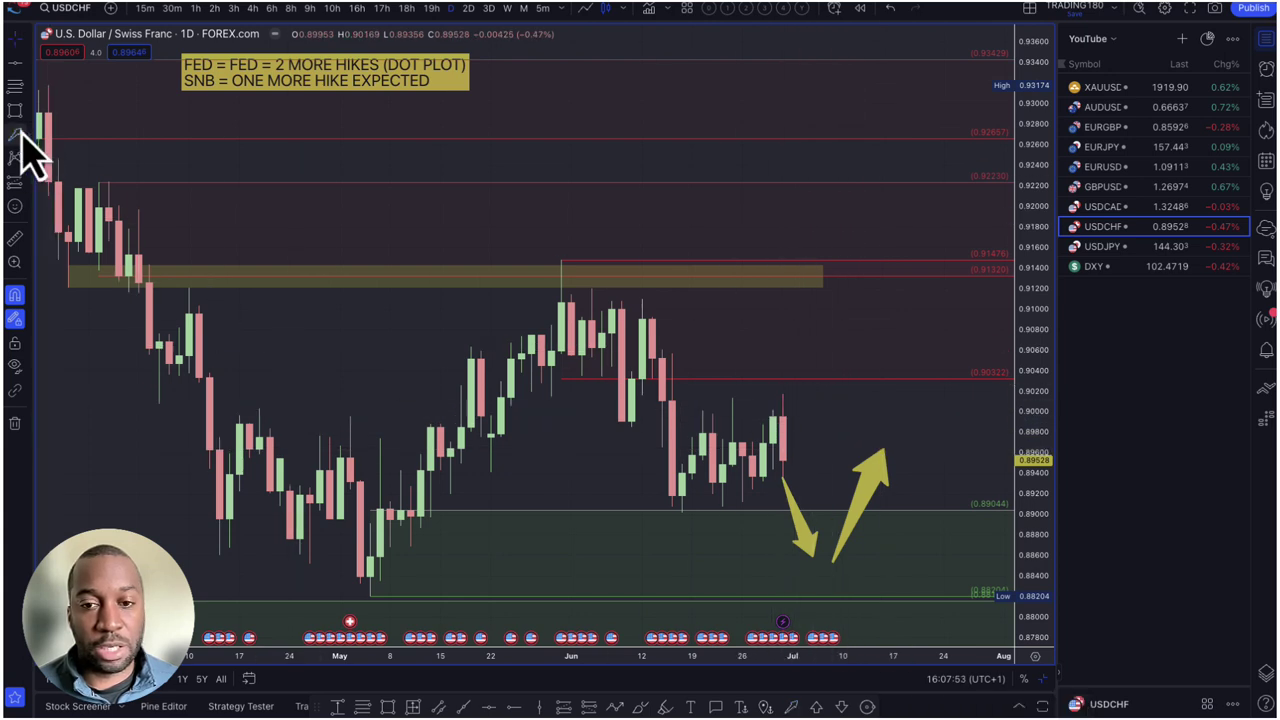
- Draw a rising arrow marker from about 0.8994 to the yellow zone near 0.912, and a falling one from there to about 0.898
{"action": "left_click", "coordinate": [792, 412]}
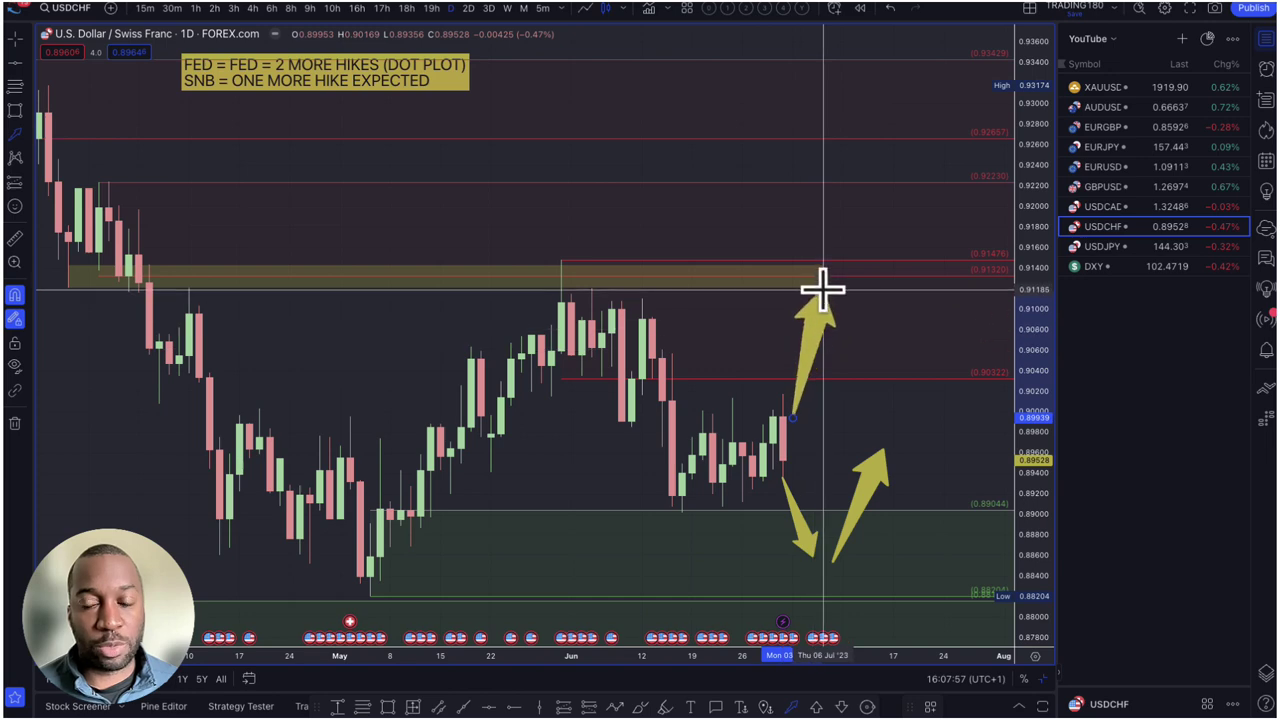
{"action": "left_click", "coordinate": [826, 288]}
{"action": "left_click", "coordinate": [833, 287]}
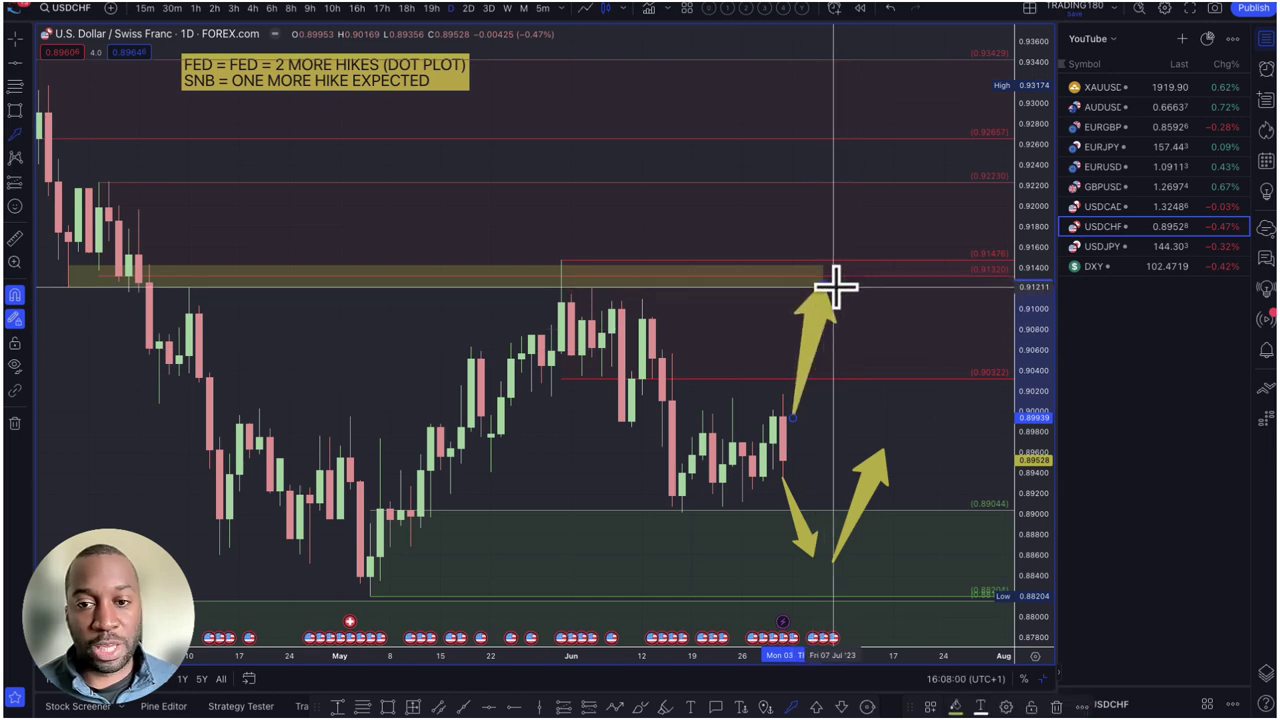
{"action": "left_click", "coordinate": [898, 420]}
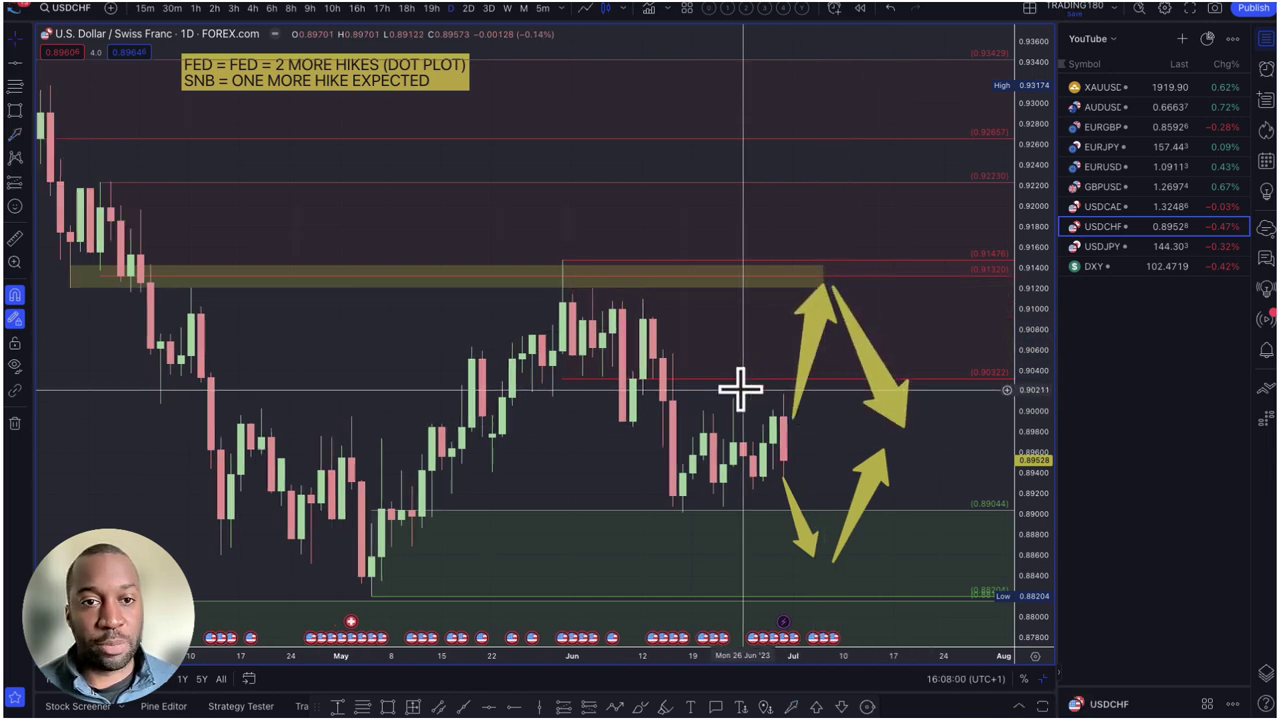
{"action": "scroll", "coordinate": [740, 386], "scroll_direction": "down", "scroll_amount": 3}
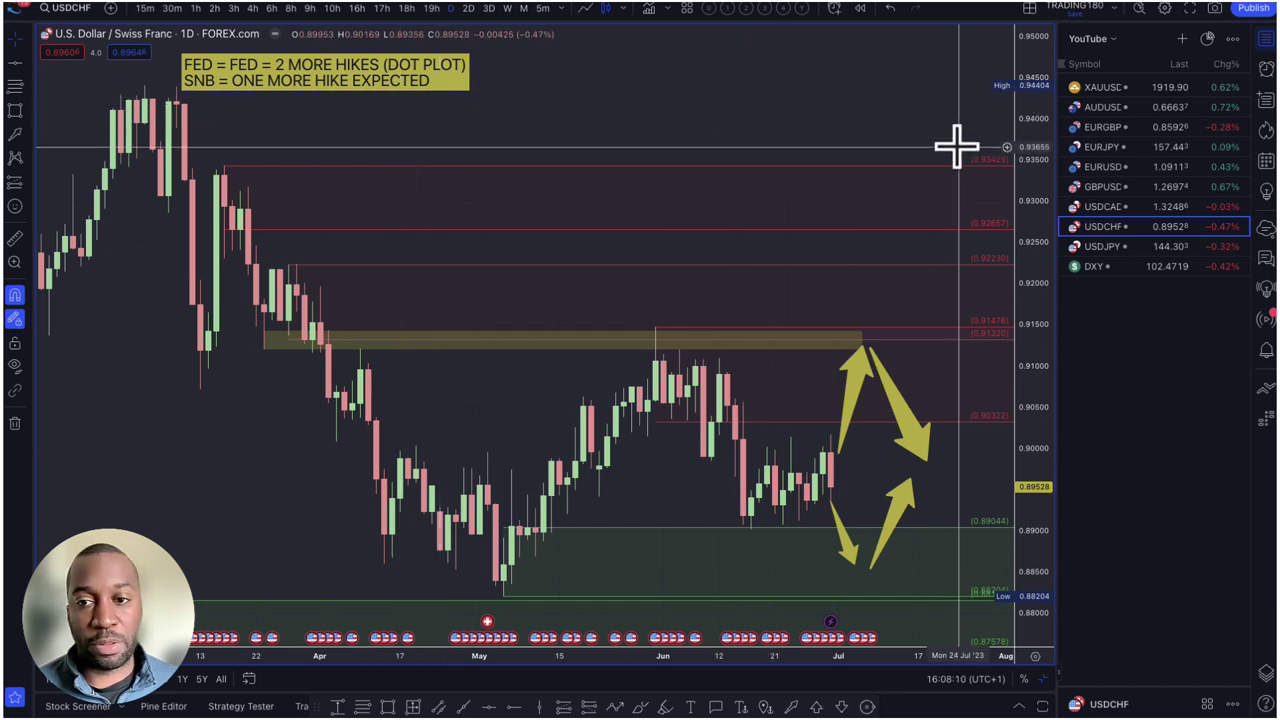
- Open the USDCAD daily chart and examine the origin of its green zones and the latest candles around the yellow zone
{"action": "left_click", "coordinate": [1092, 208]}
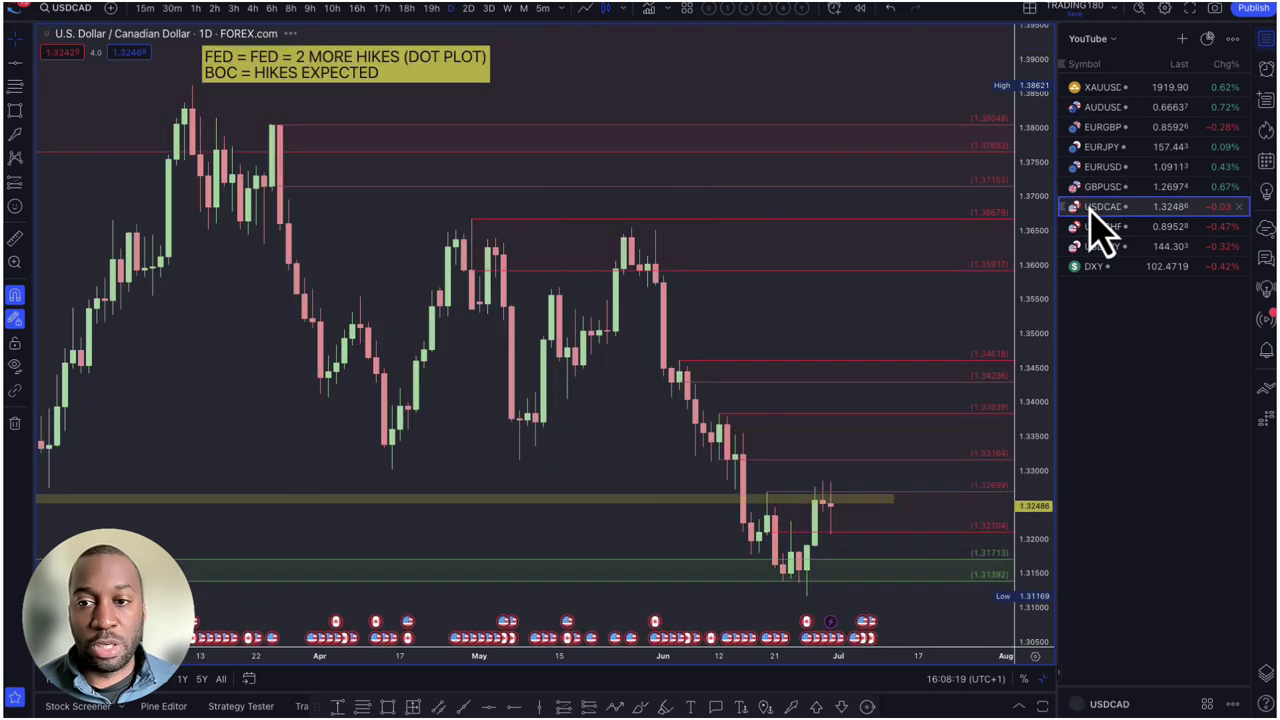
{"action": "scroll", "coordinate": [694, 349], "scroll_direction": "down", "scroll_amount": 6}
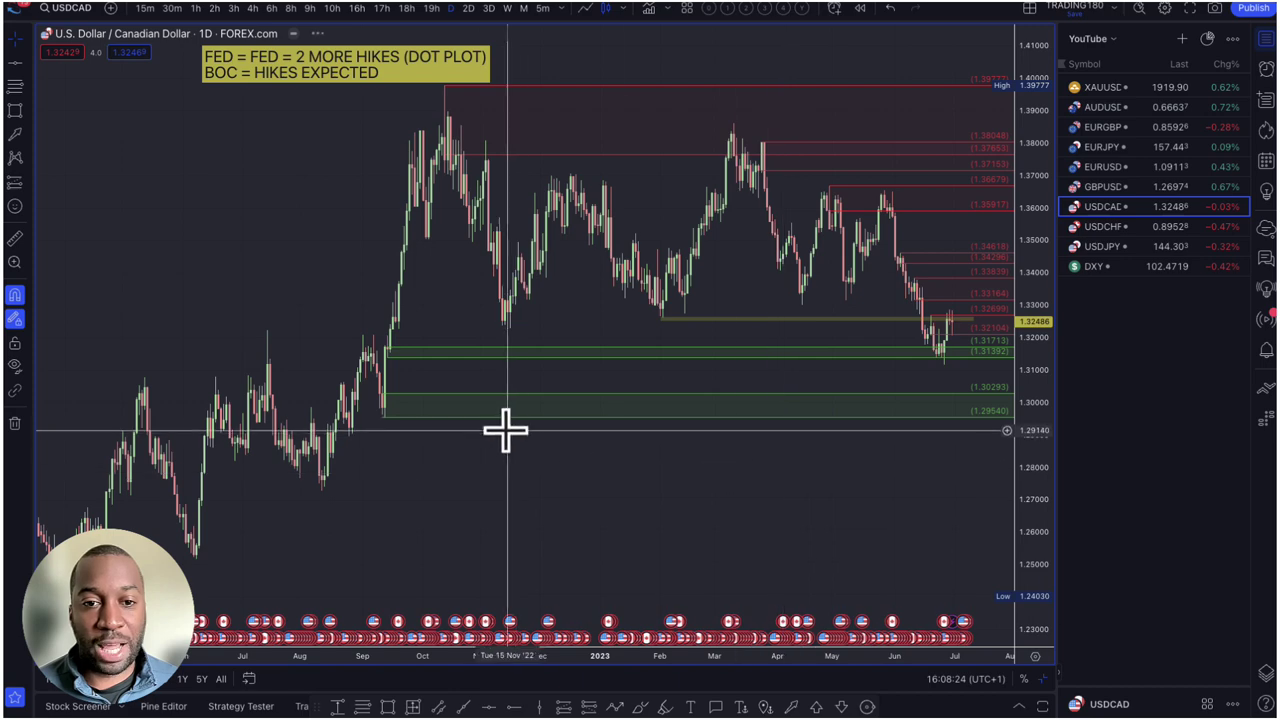
{"action": "scroll", "coordinate": [460, 429], "scroll_direction": "up", "scroll_amount": 2}
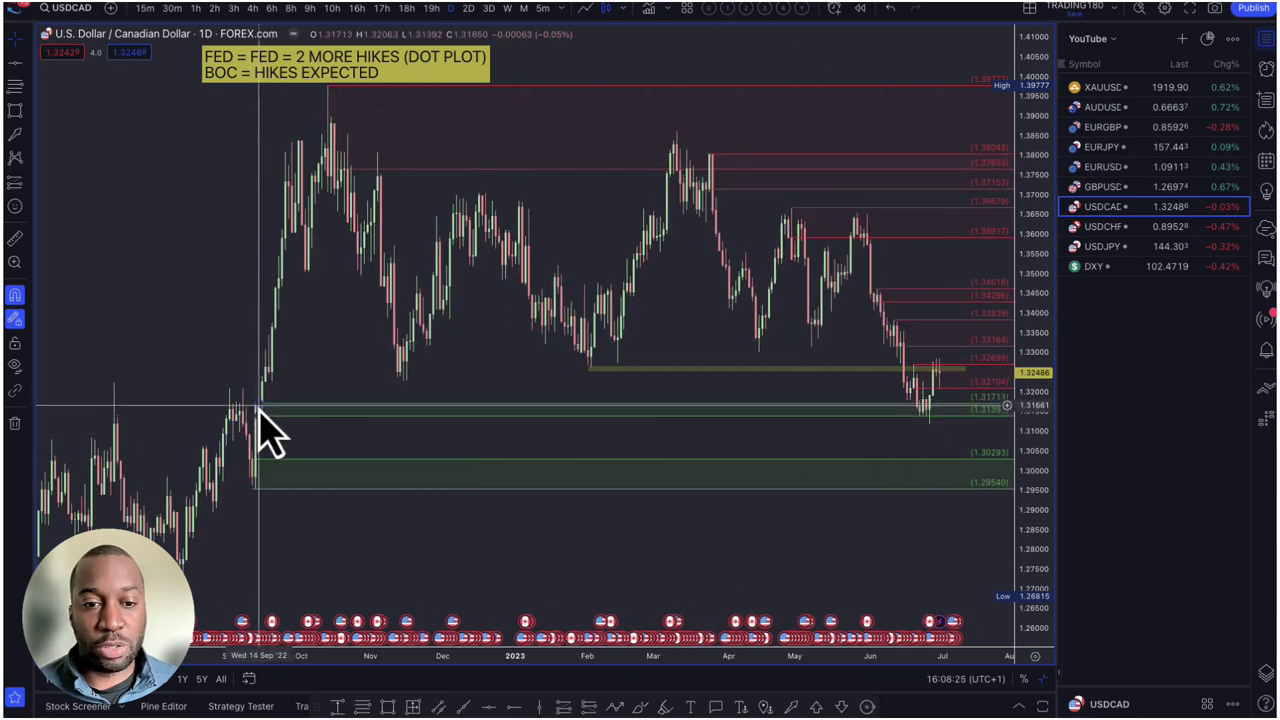
{"action": "scroll", "coordinate": [551, 409], "scroll_direction": "up", "scroll_amount": 3}
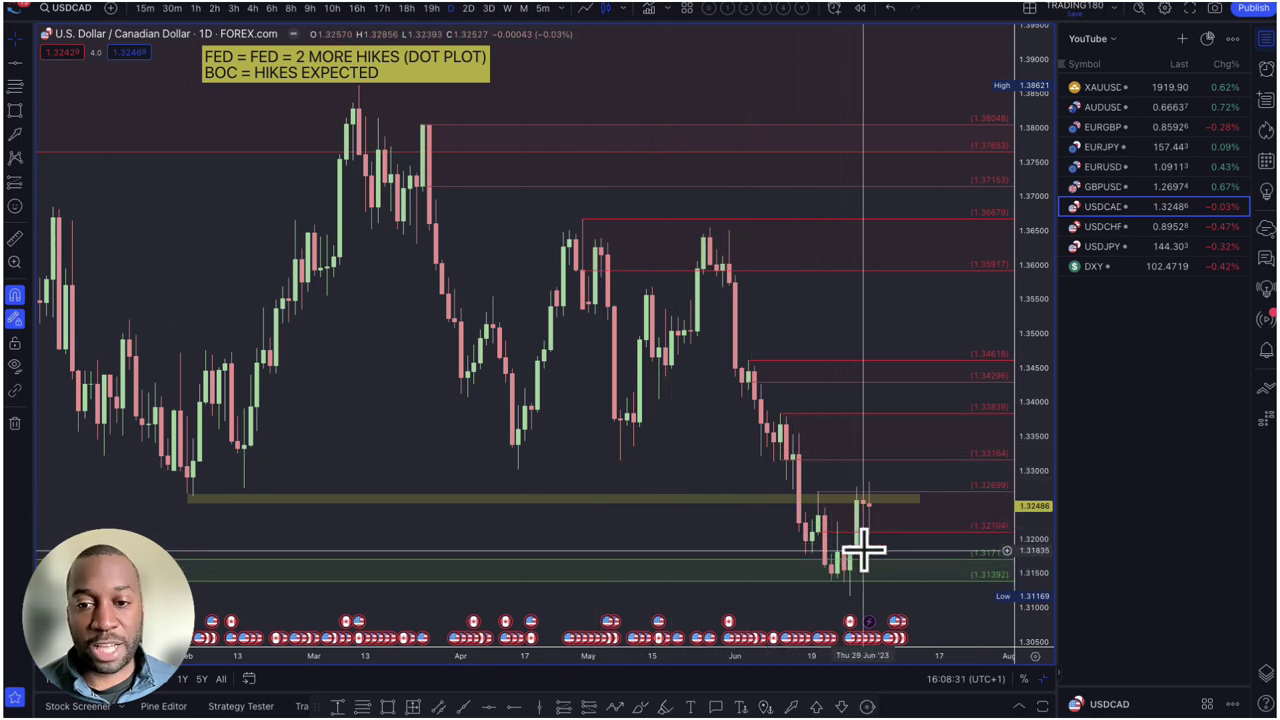
{"action": "scroll", "coordinate": [862, 548], "scroll_direction": "up", "scroll_amount": 1}
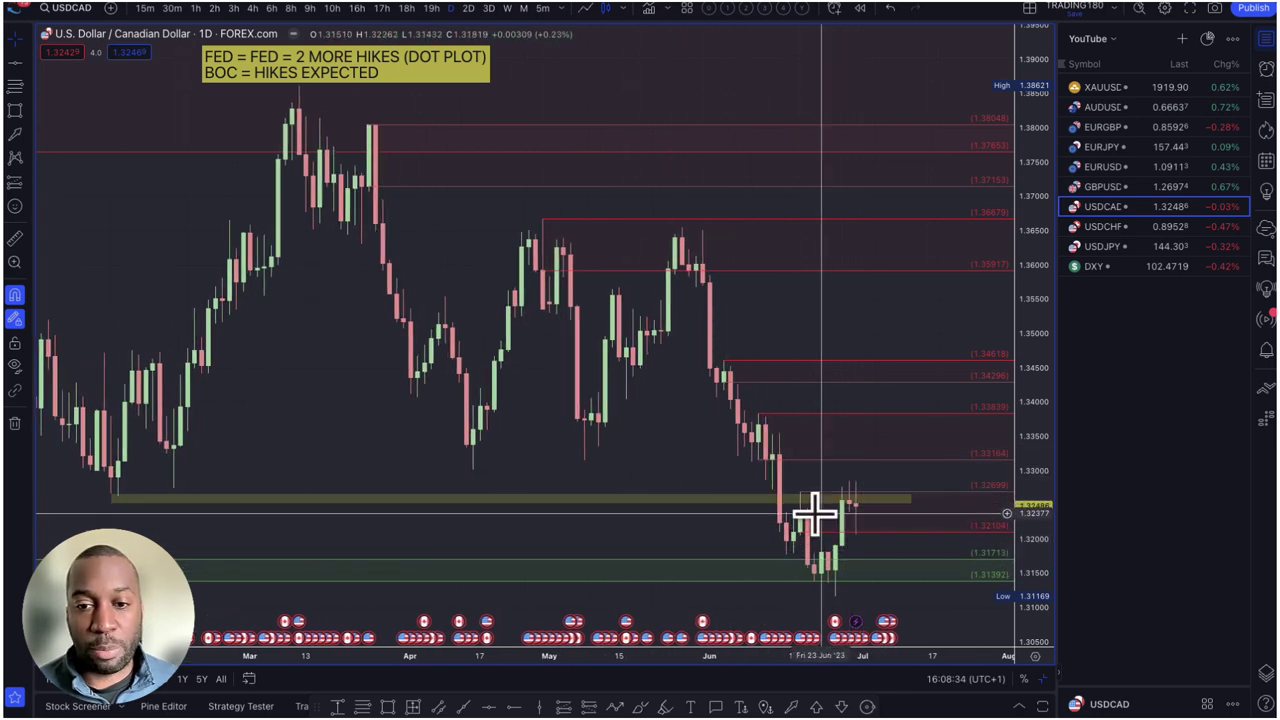
{"action": "scroll", "coordinate": [851, 514], "scroll_direction": "up", "scroll_amount": 2}
{"action": "scroll", "coordinate": [851, 514], "scroll_direction": "up", "scroll_amount": 3}
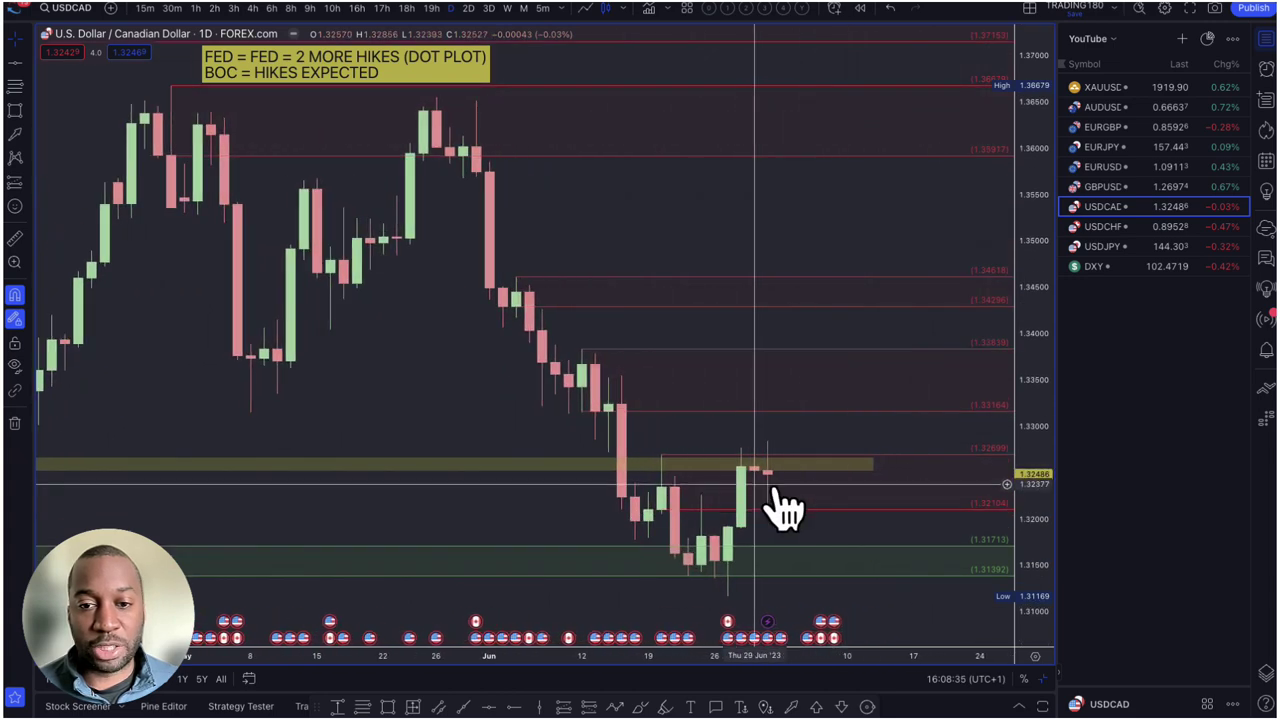
{"action": "scroll", "coordinate": [762, 490], "scroll_direction": "up", "scroll_amount": 2}
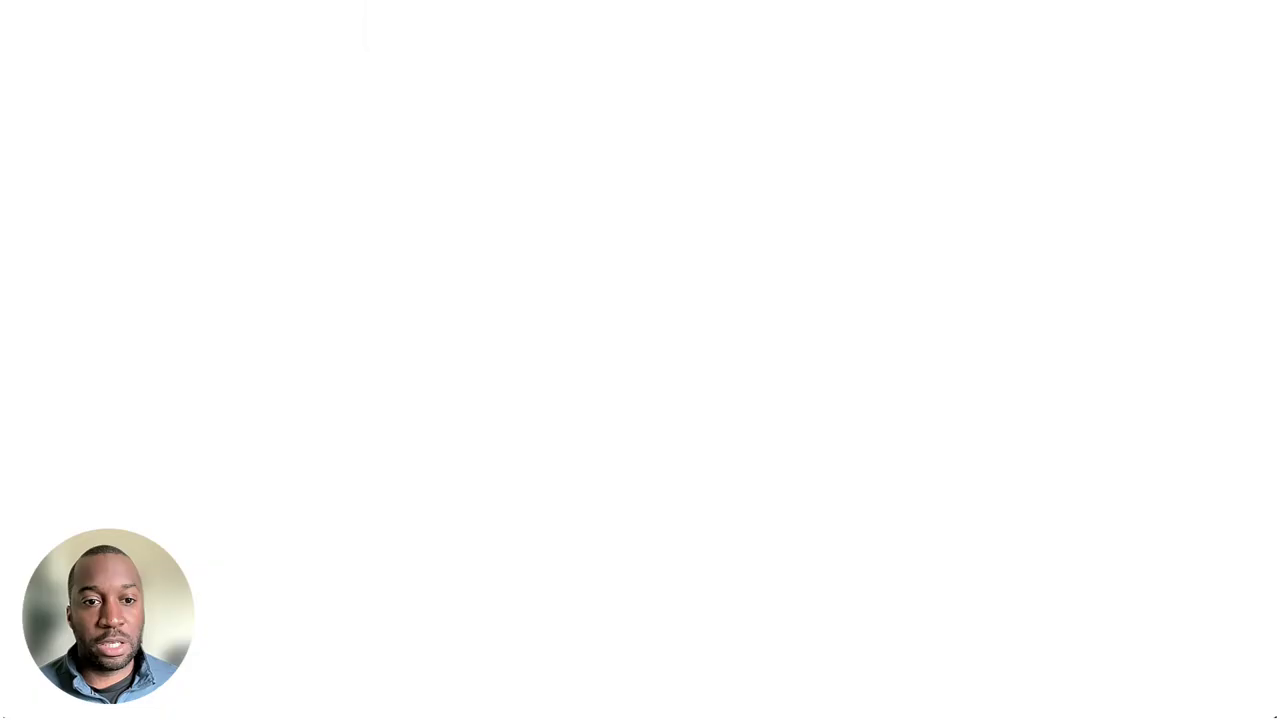
- Switch to the Bloomberg article on slowing Canadian inflation and highlight its opening paragraph about pressure for another rate hike
{"action": "scroll", "coordinate": [394, 349], "scroll_direction": "down", "scroll_amount": 4}
{"action": "scroll", "coordinate": [490, 425], "scroll_direction": "down", "scroll_amount": 3}
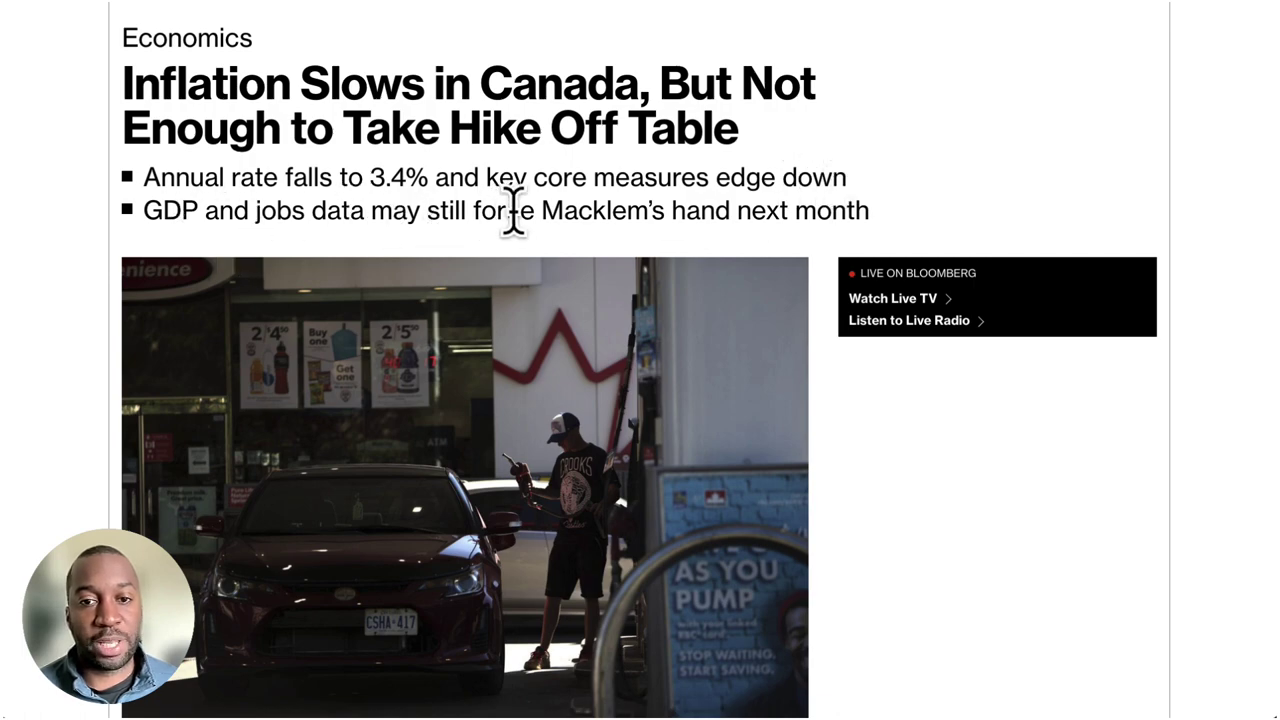
{"action": "scroll", "coordinate": [850, 300], "scroll_direction": "down", "scroll_amount": 7}
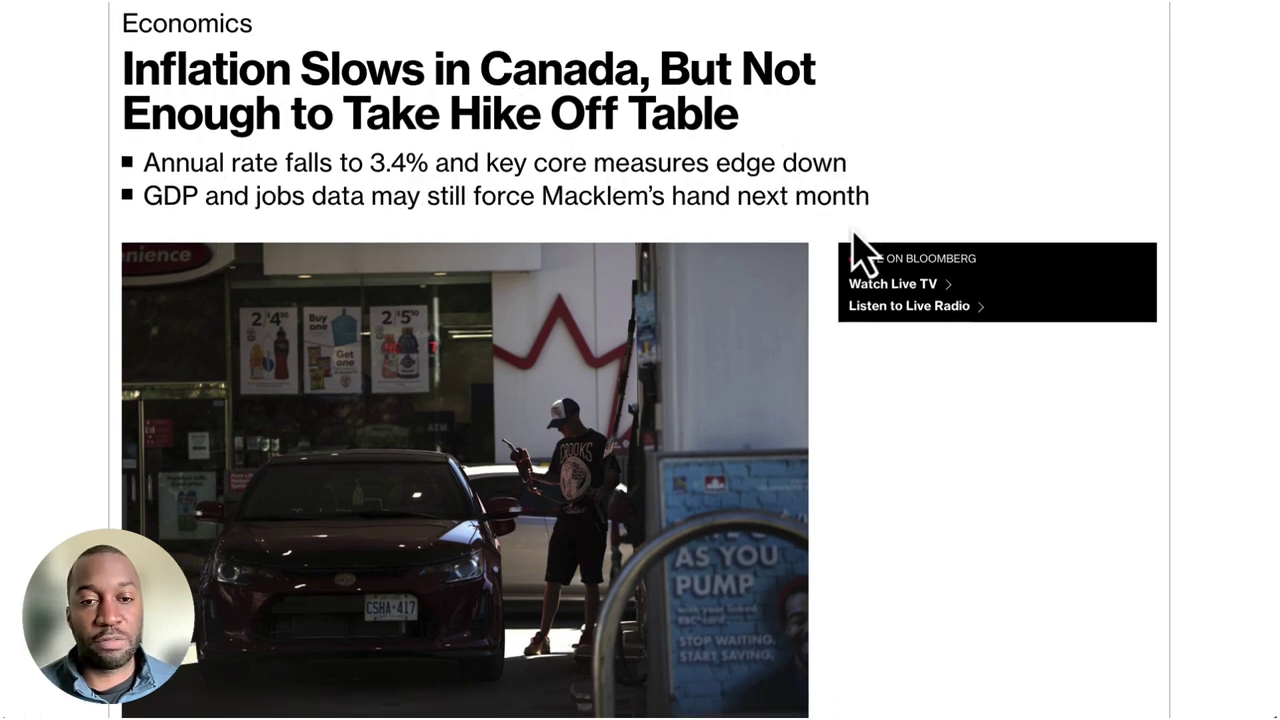
{"action": "scroll", "coordinate": [567, 235], "scroll_direction": "up", "scroll_amount": 2}
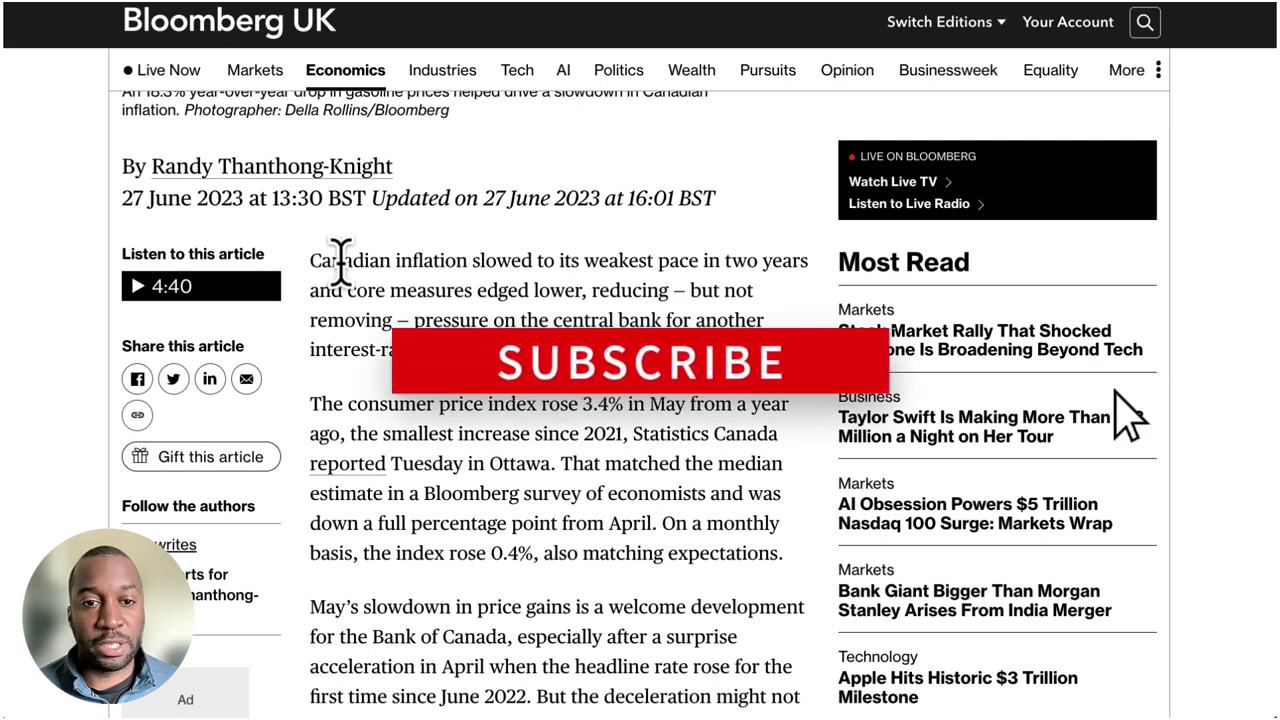
{"action": "left_click_drag", "start_coordinate": [310, 260], "coordinate": [412, 262]}
{"action": "left_click_drag", "start_coordinate": [504, 258], "coordinate": [574, 258]}
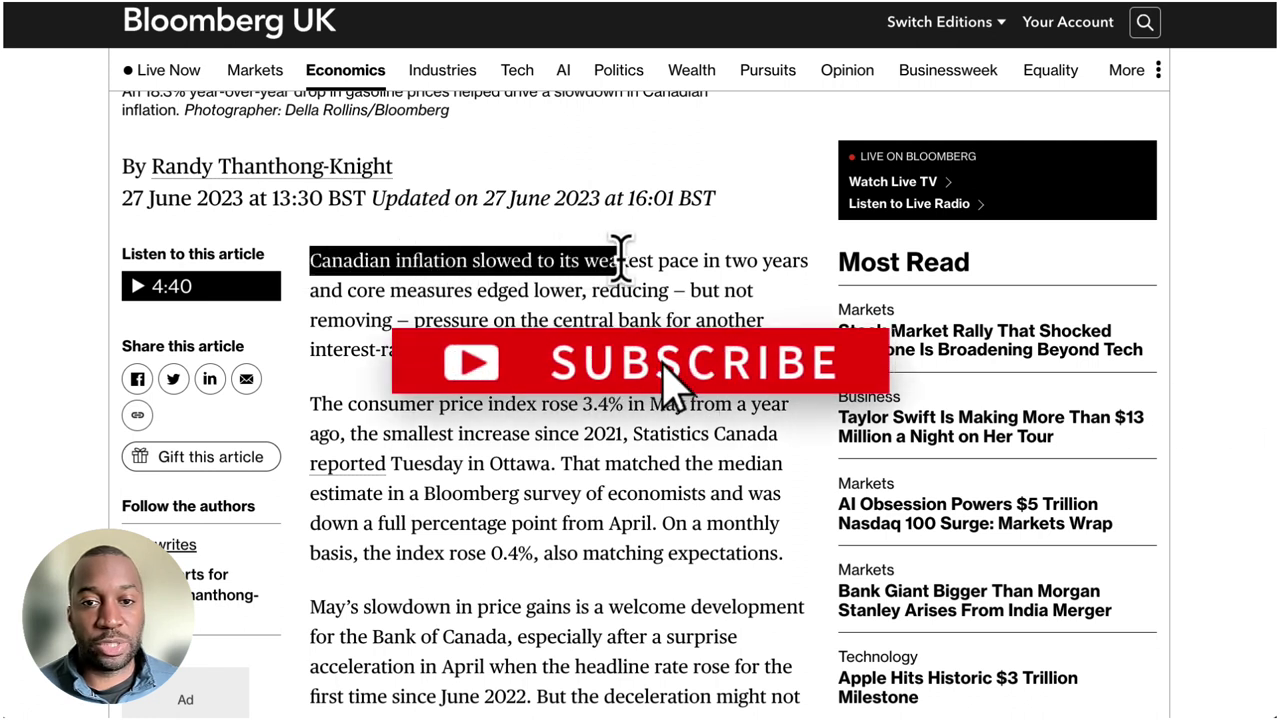
{"action": "left_click_drag", "start_coordinate": [770, 258], "coordinate": [455, 288]}
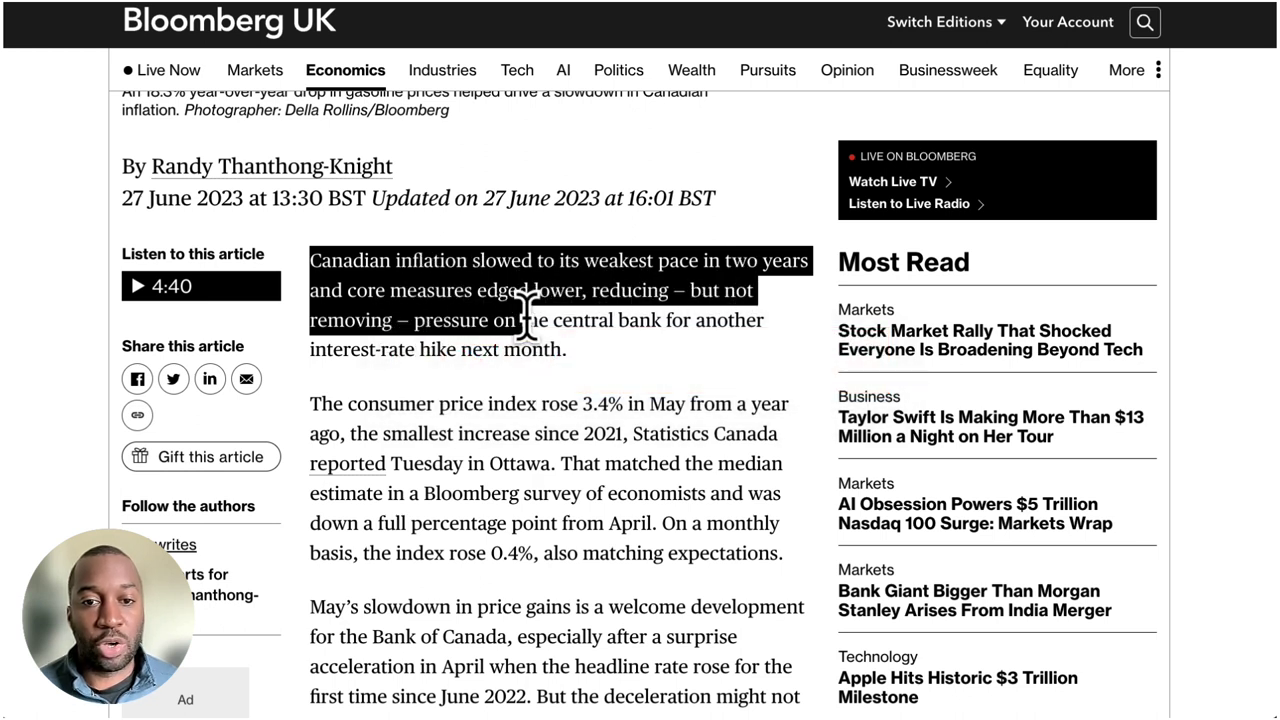
{"action": "left_click_drag", "start_coordinate": [716, 318], "coordinate": [580, 355]}
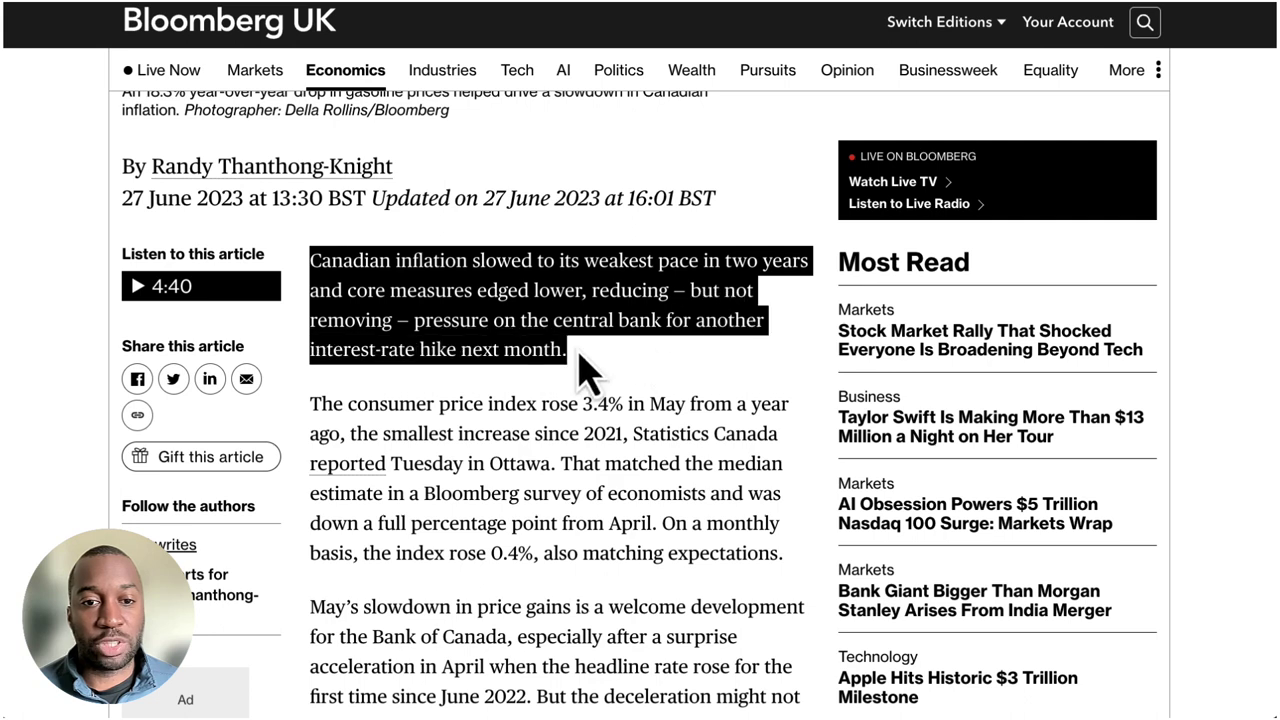
- Return to the USDCAD chart in TradingView and redraw the upper green zone between 1.31819 and 1.31169, starting at the 26 June candle
{"action": "scroll", "coordinate": [608, 342], "scroll_direction": "up", "scroll_amount": 5}
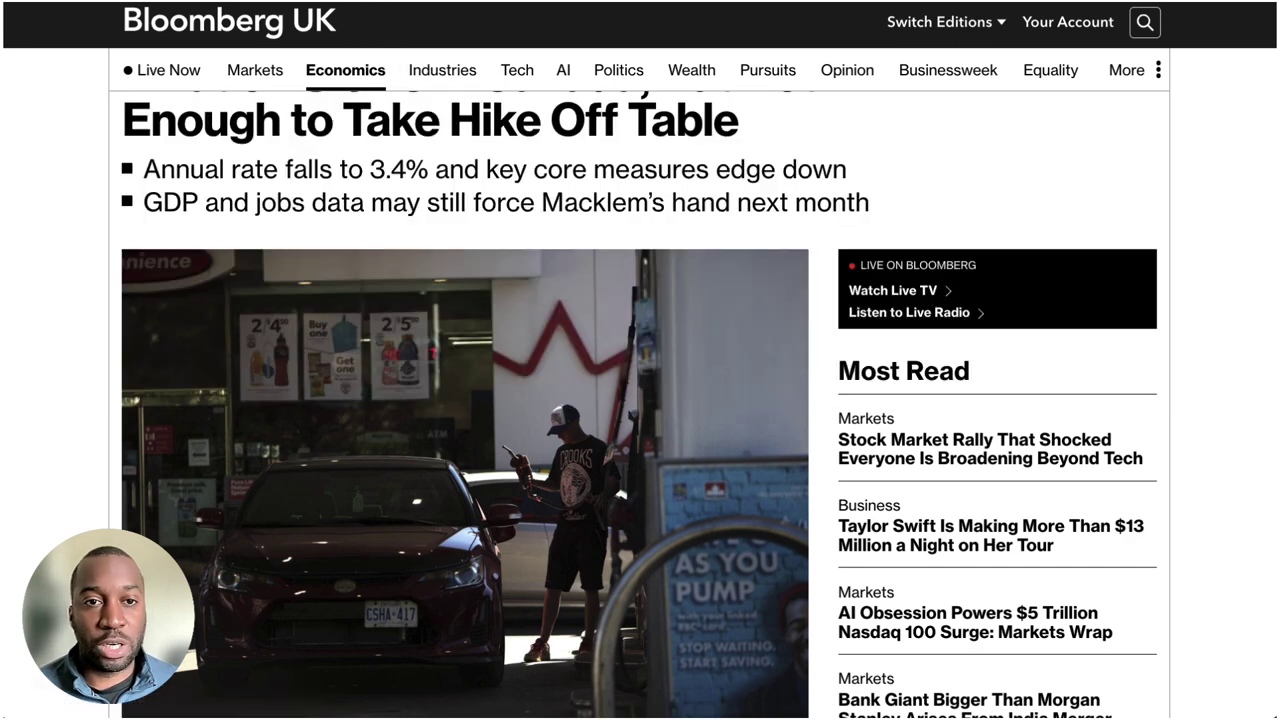
{"action": "left_click", "coordinate": [300, 10]}
{"action": "type", "text": "tradingview.com"}
{"action": "key", "text": "Return"}
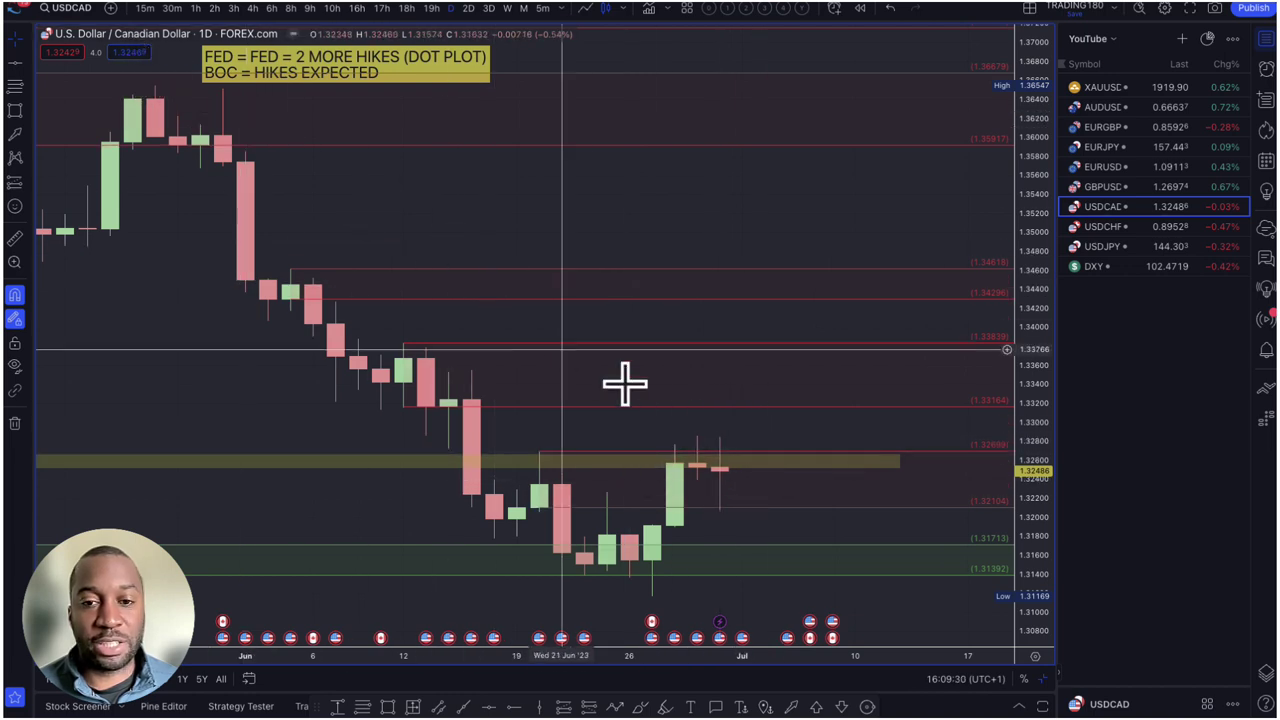
{"action": "scroll", "coordinate": [720, 495], "scroll_direction": "down", "scroll_amount": 1}
{"action": "scroll", "coordinate": [745, 520], "scroll_direction": "down", "scroll_amount": 1}
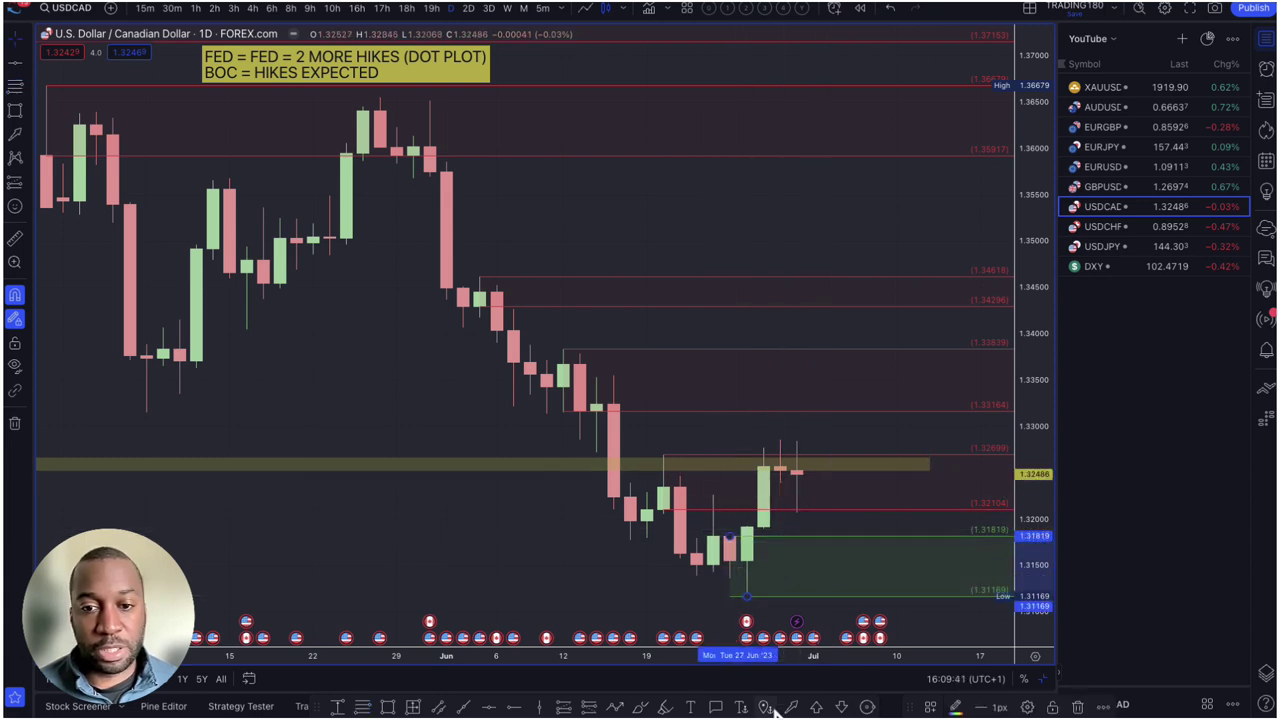
- Draw a falling arrow marker on USDCAD from the last candle's close at 1.32486 down into the green zone at about 1.3176
{"action": "scroll", "coordinate": [771, 514], "scroll_direction": "up", "scroll_amount": 5}
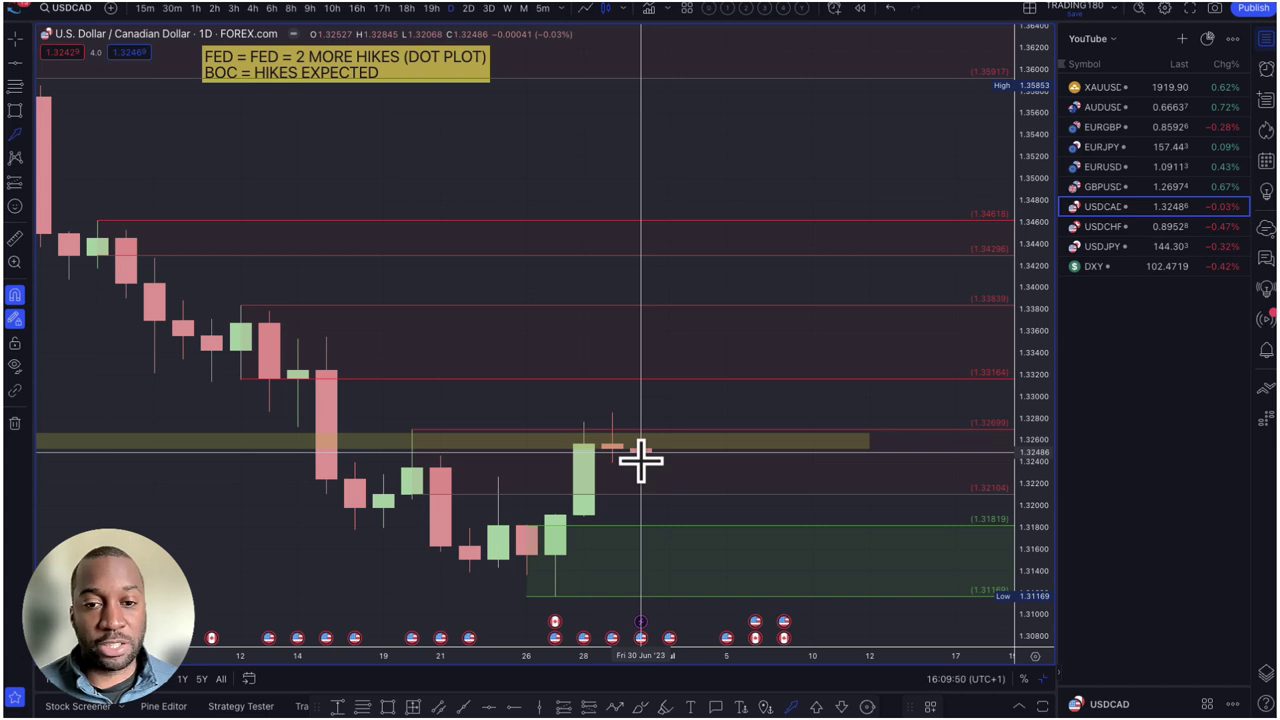
{"action": "scroll", "coordinate": [640, 458], "scroll_direction": "down", "scroll_amount": 3}
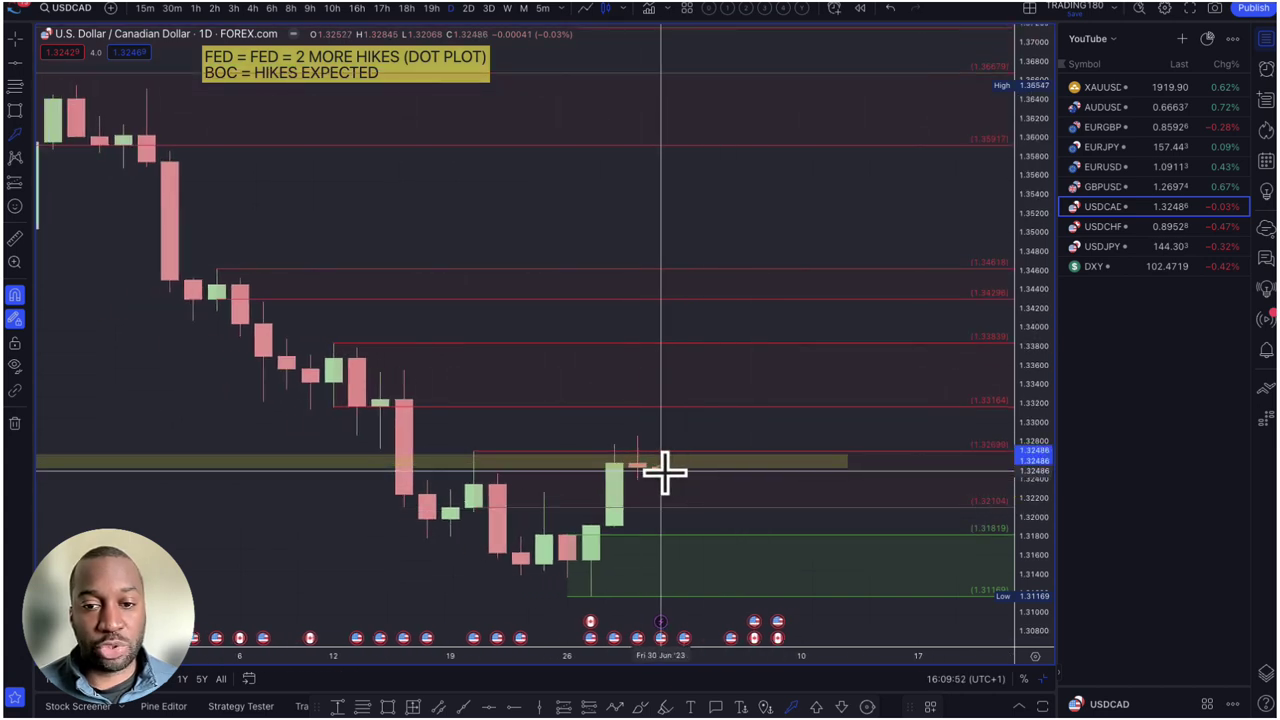
{"action": "left_click_drag", "start_coordinate": [662, 468], "coordinate": [706, 540]}
{"action": "left_click", "coordinate": [706, 540]}
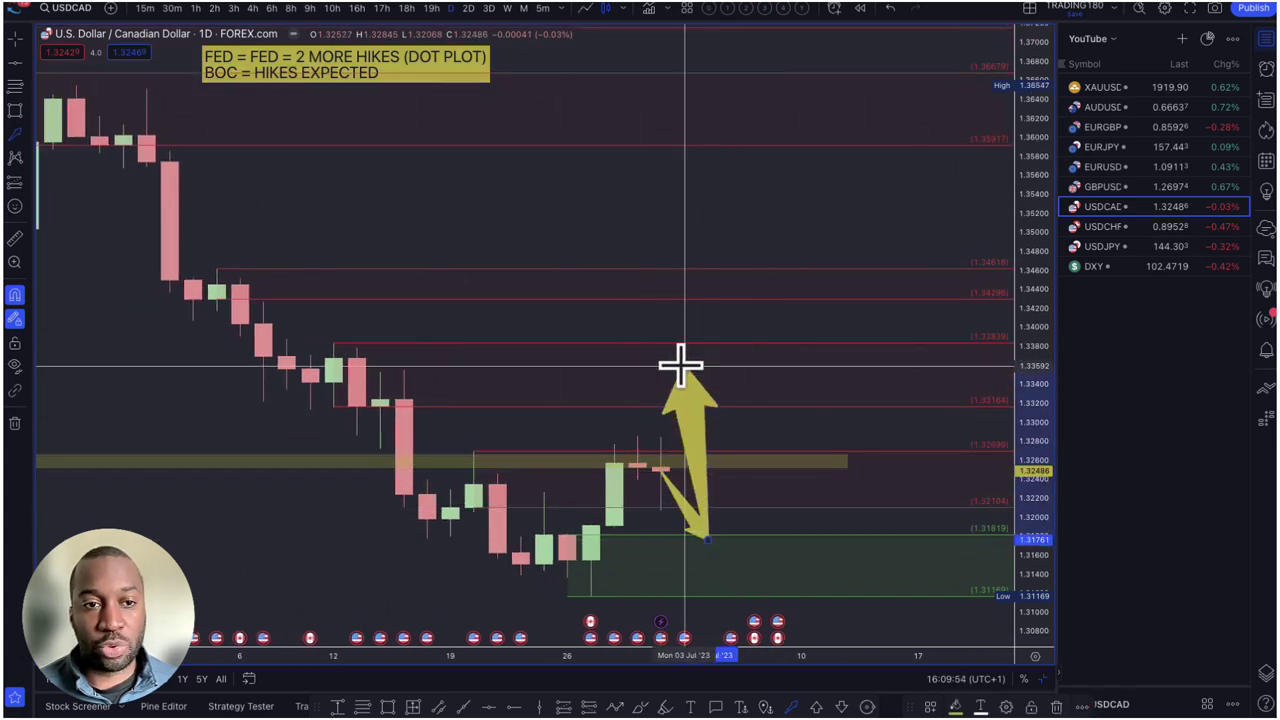
{"action": "key", "text": "Escape"}
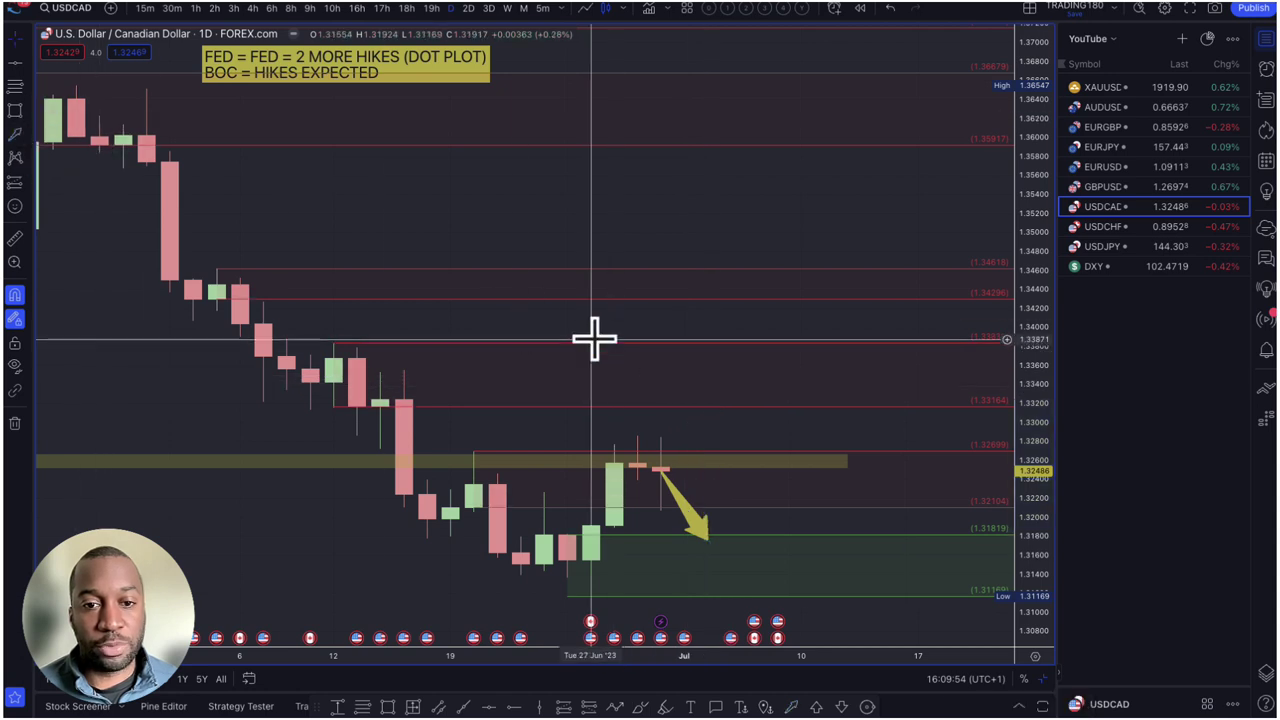
- Draw two more arrow markers on USDCAD: one falling from about 1.33375 to 1.32348, one rising from about 1.31433 to 1.32537
{"action": "left_click", "coordinate": [684, 386]}
{"action": "left_click", "coordinate": [754, 484]}
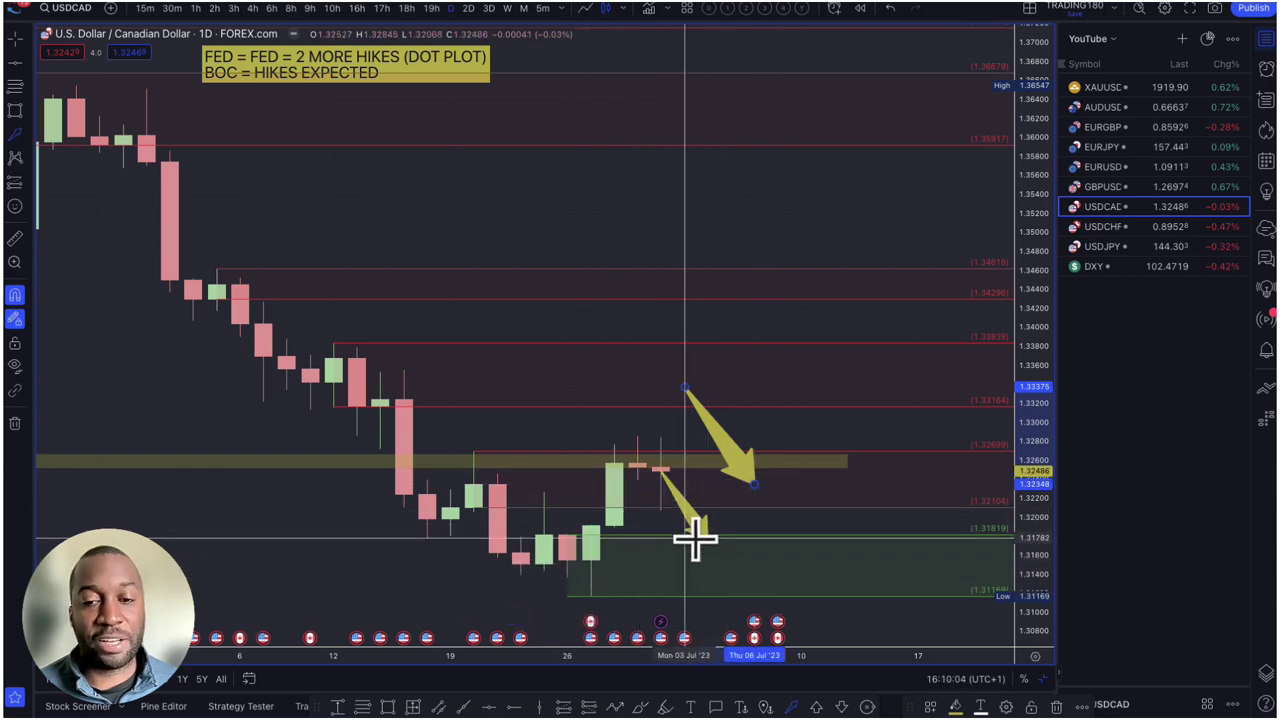
{"action": "left_click", "coordinate": [731, 570]}
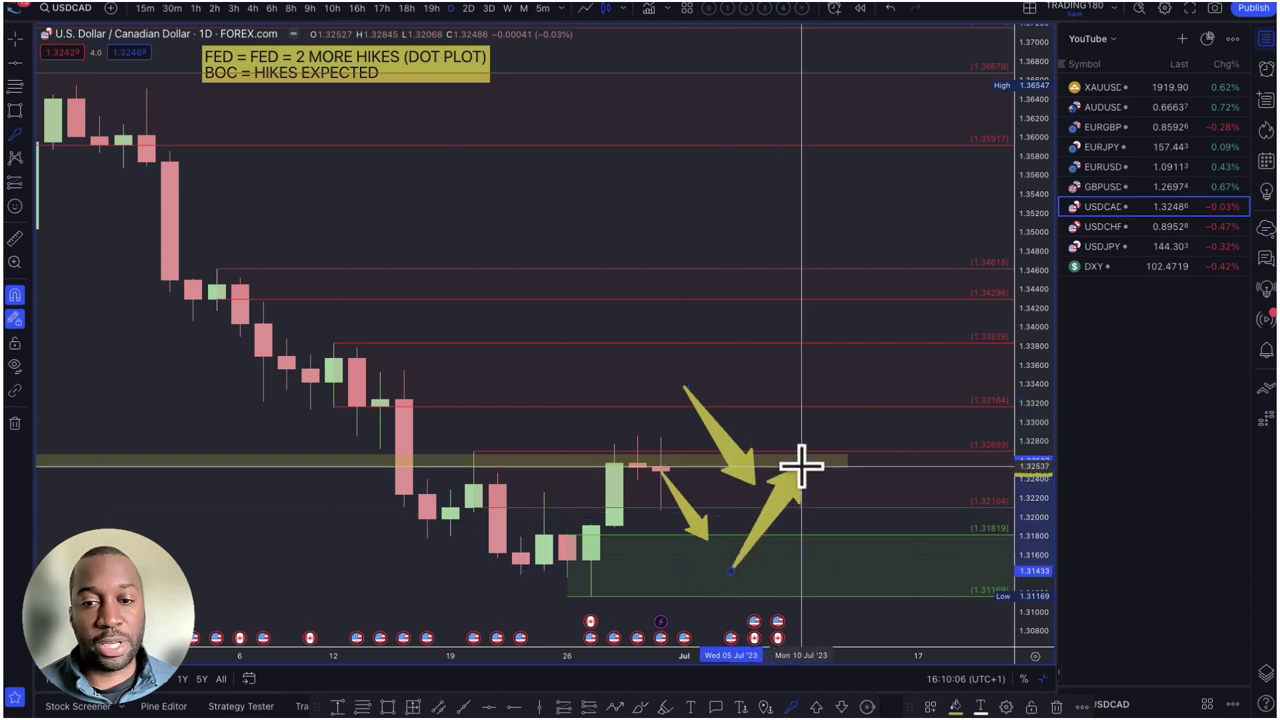
{"action": "left_click", "coordinate": [802, 463]}
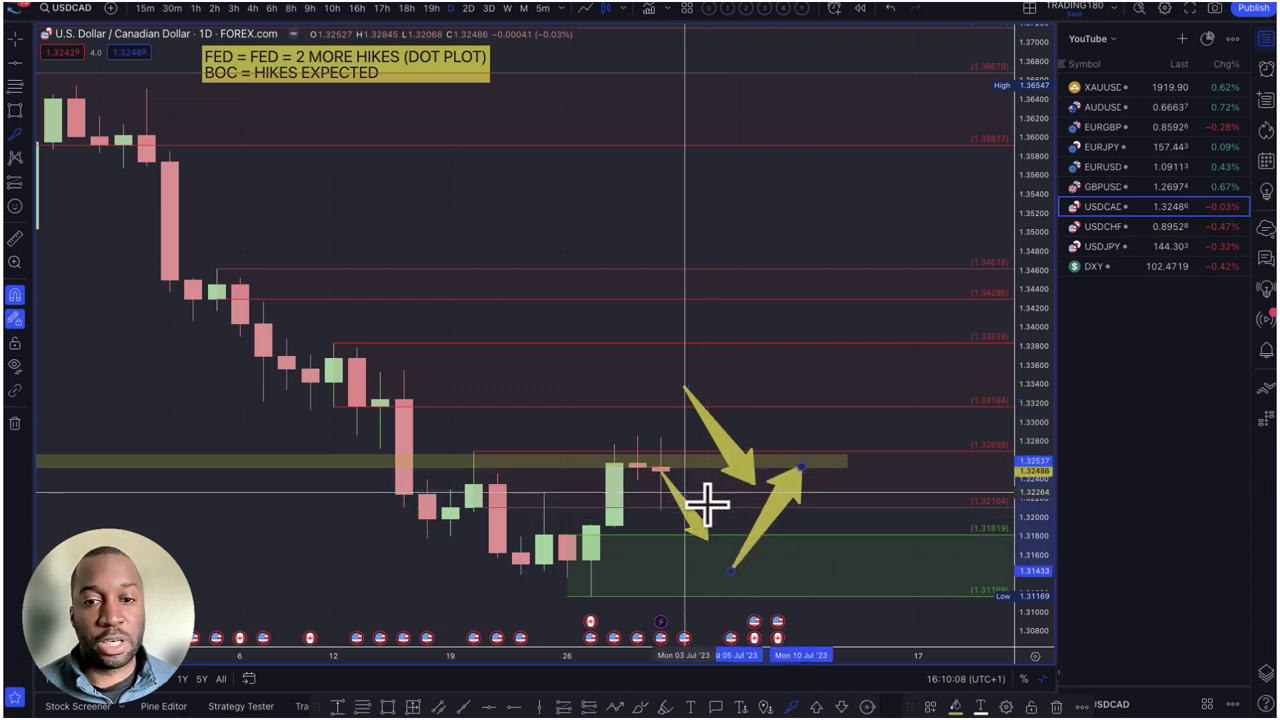
{"action": "scroll", "coordinate": [737, 514], "scroll_direction": "down", "scroll_amount": 3}
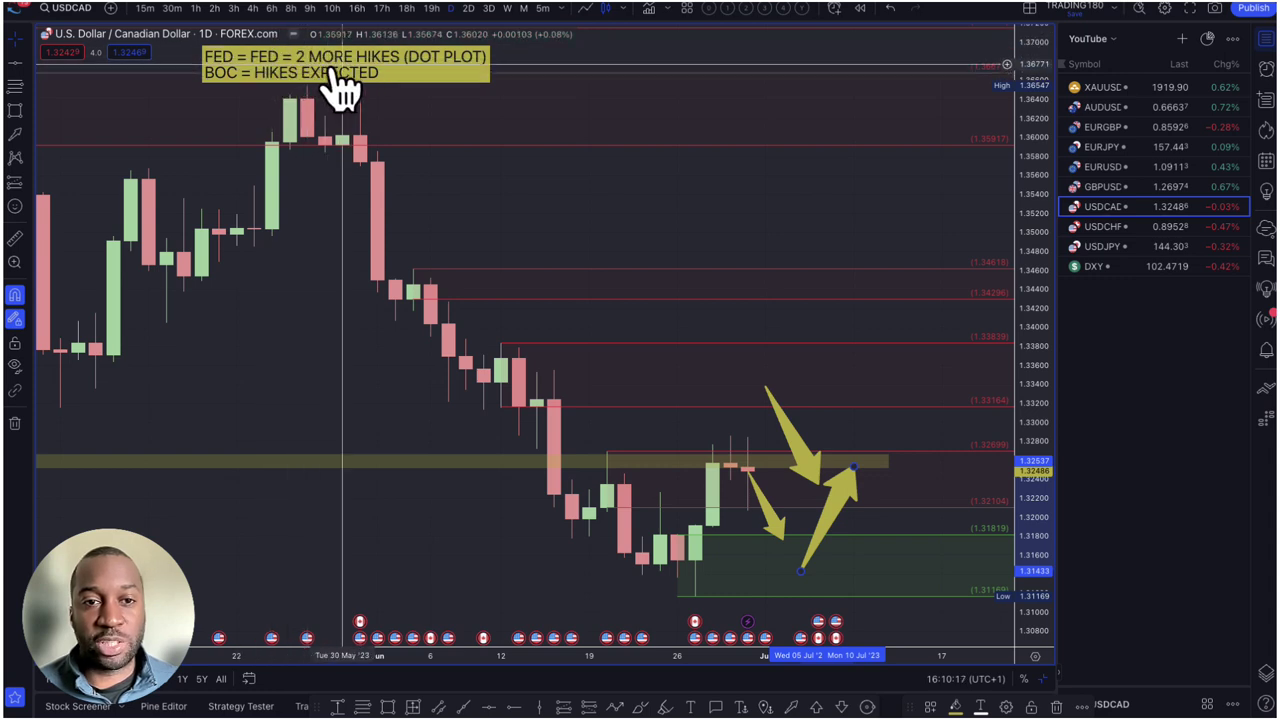
- Open the GBPUSD daily chart and draw a zone between 1.27120 and 1.27595 from the 27 June candle, styled with the 1. SUPPLY template
{"action": "left_click", "coordinate": [1104, 187]}
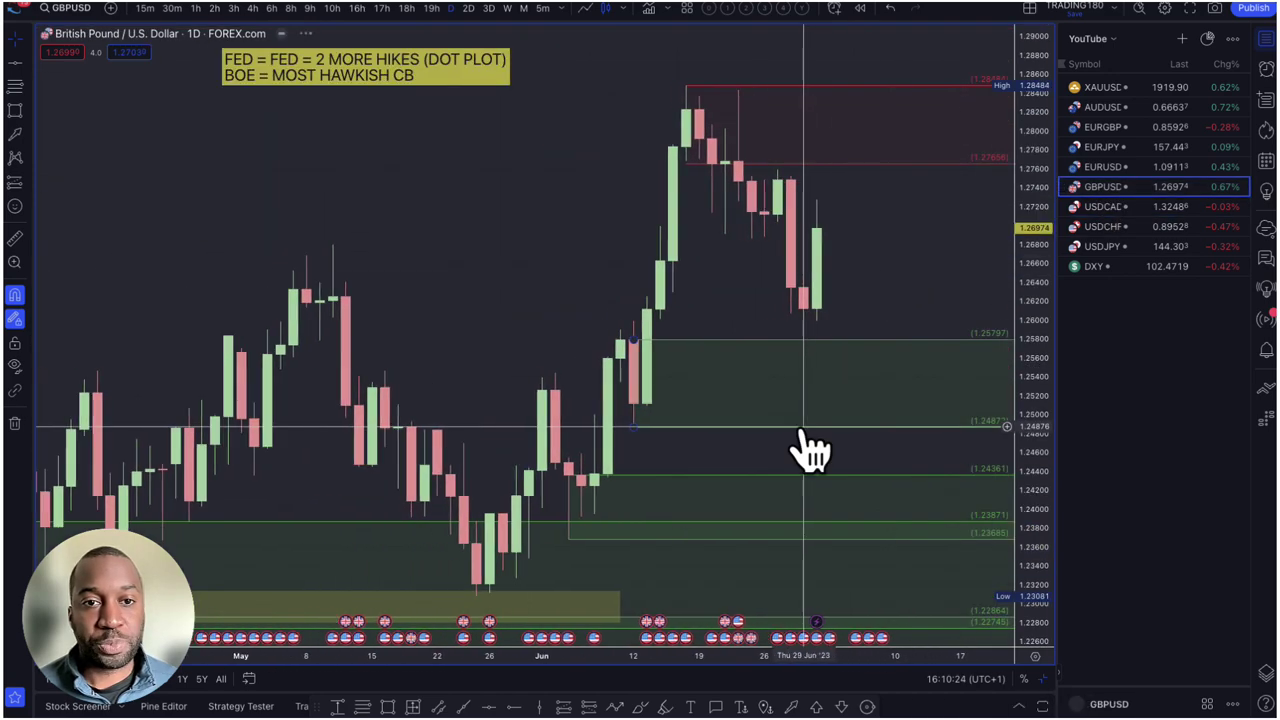
{"action": "scroll", "coordinate": [709, 337], "scroll_direction": "down", "scroll_amount": 3}
{"action": "scroll", "coordinate": [767, 312], "scroll_direction": "up", "scroll_amount": 3}
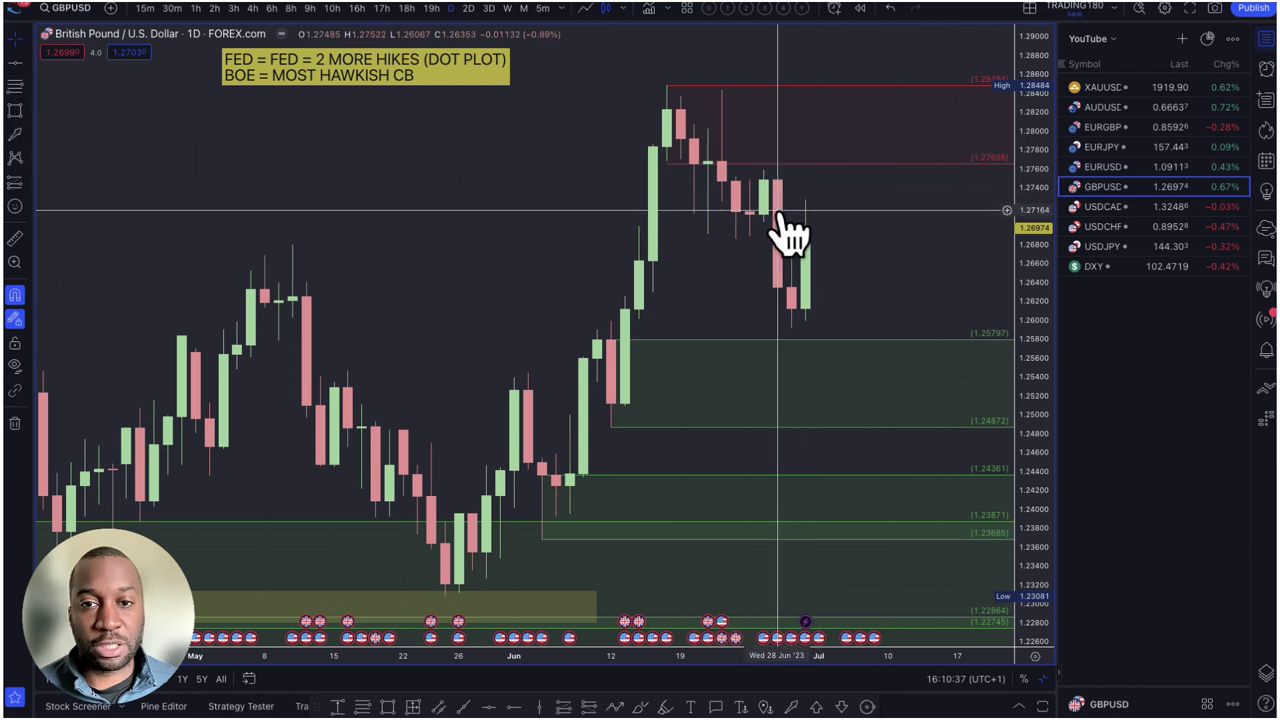
{"action": "left_click_drag", "start_coordinate": [766, 212], "coordinate": [766, 171]}
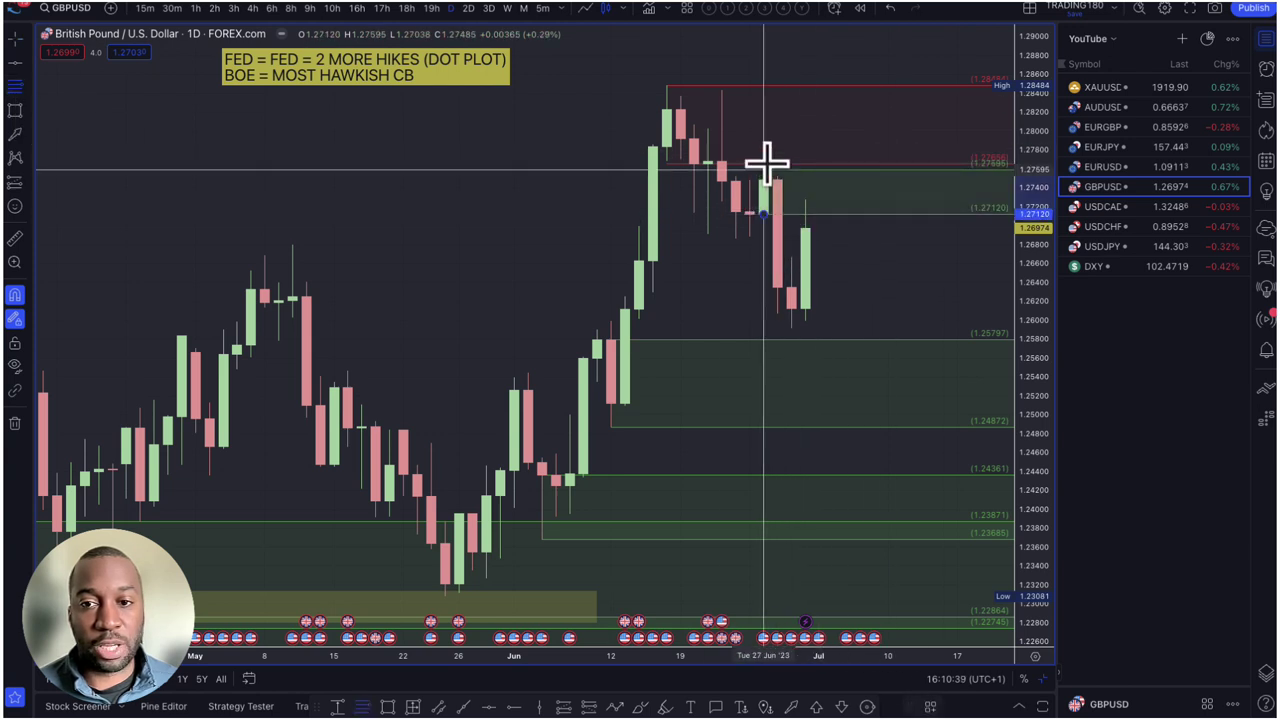
{"action": "left_click", "coordinate": [938, 704]}
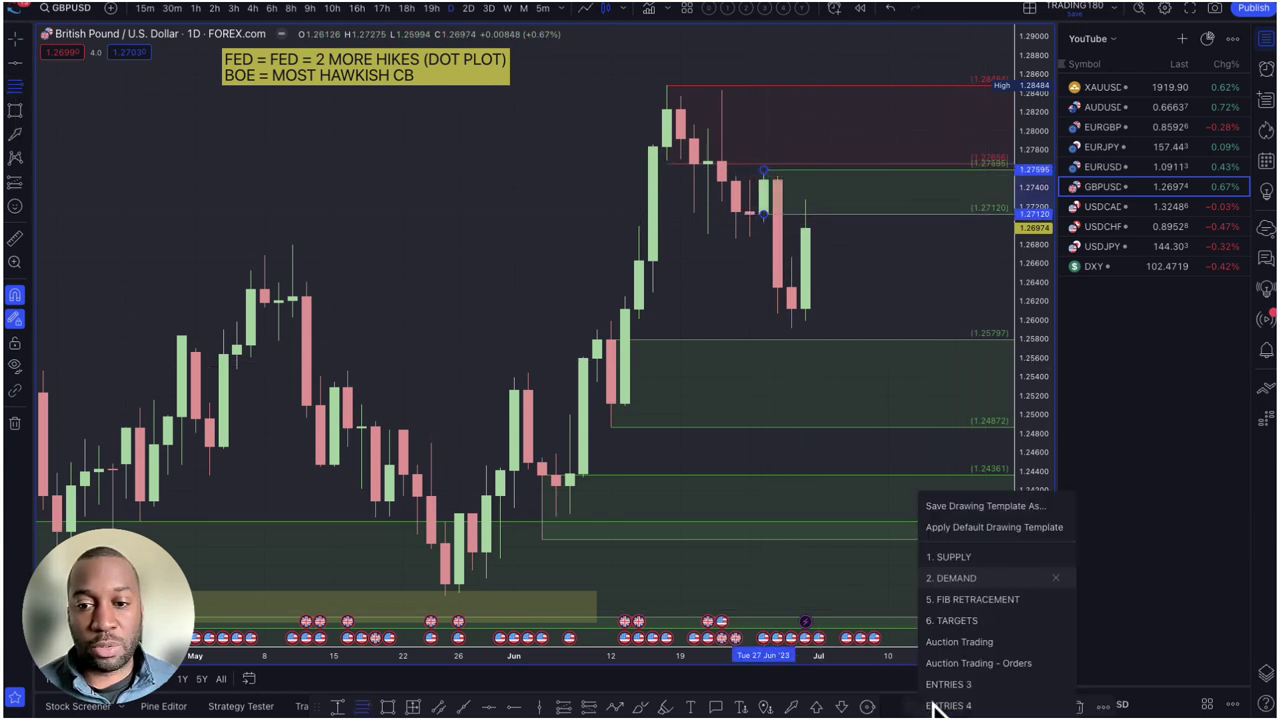
{"action": "left_click", "coordinate": [986, 556]}
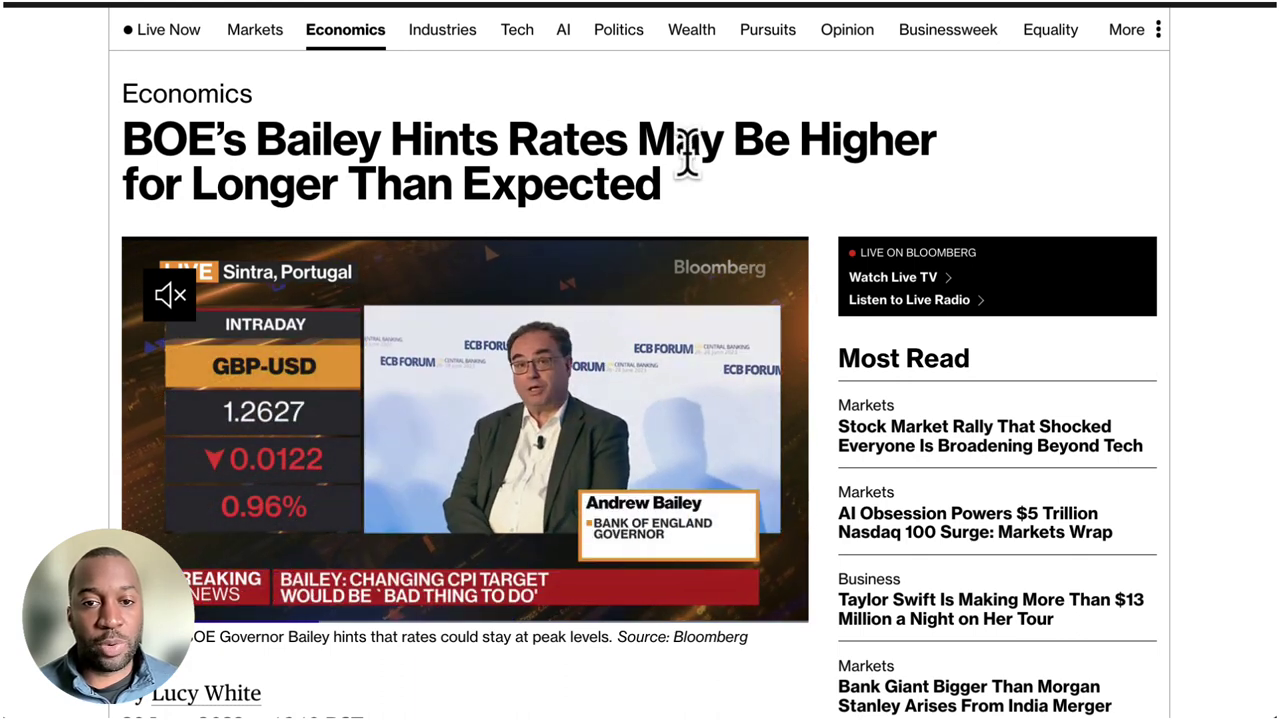
- Read the Bloomberg article on BOE's Bailey hinting at higher rates for longer and highlight his quote about a short-lived peak
{"action": "scroll", "coordinate": [650, 140], "scroll_direction": "down", "scroll_amount": 4}
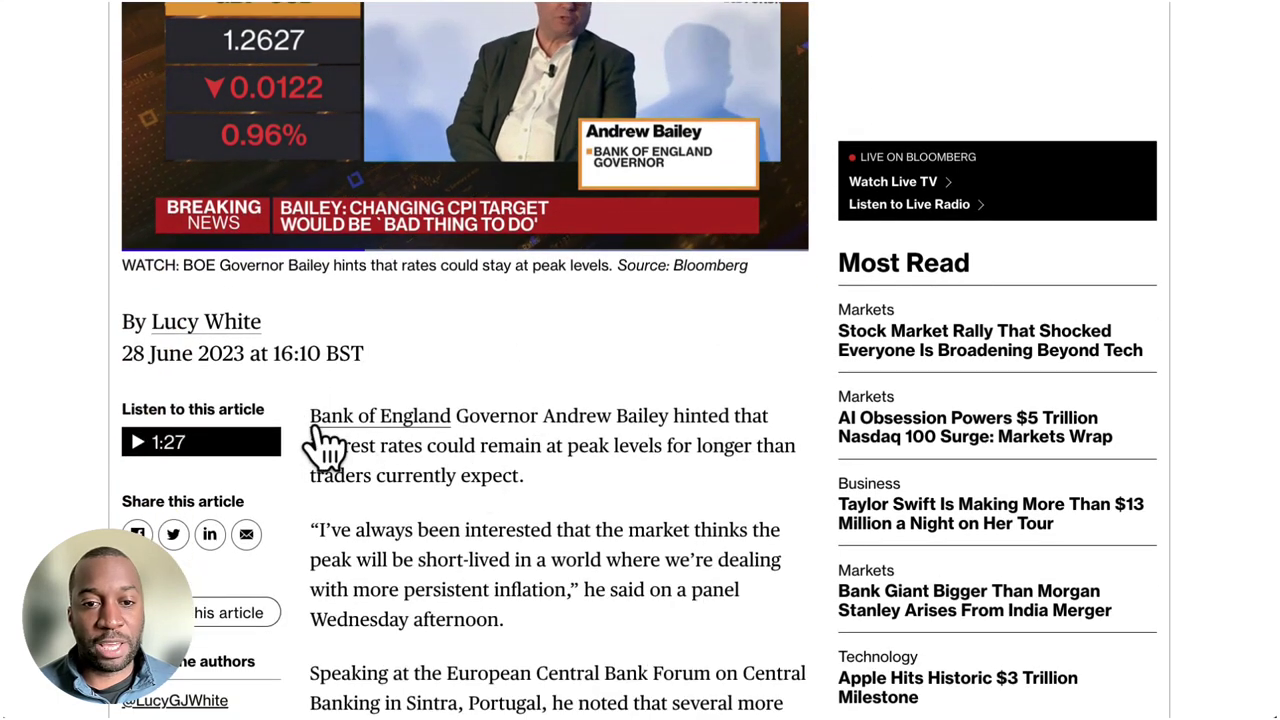
{"action": "scroll", "coordinate": [475, 425], "scroll_direction": "up", "scroll_amount": 5}
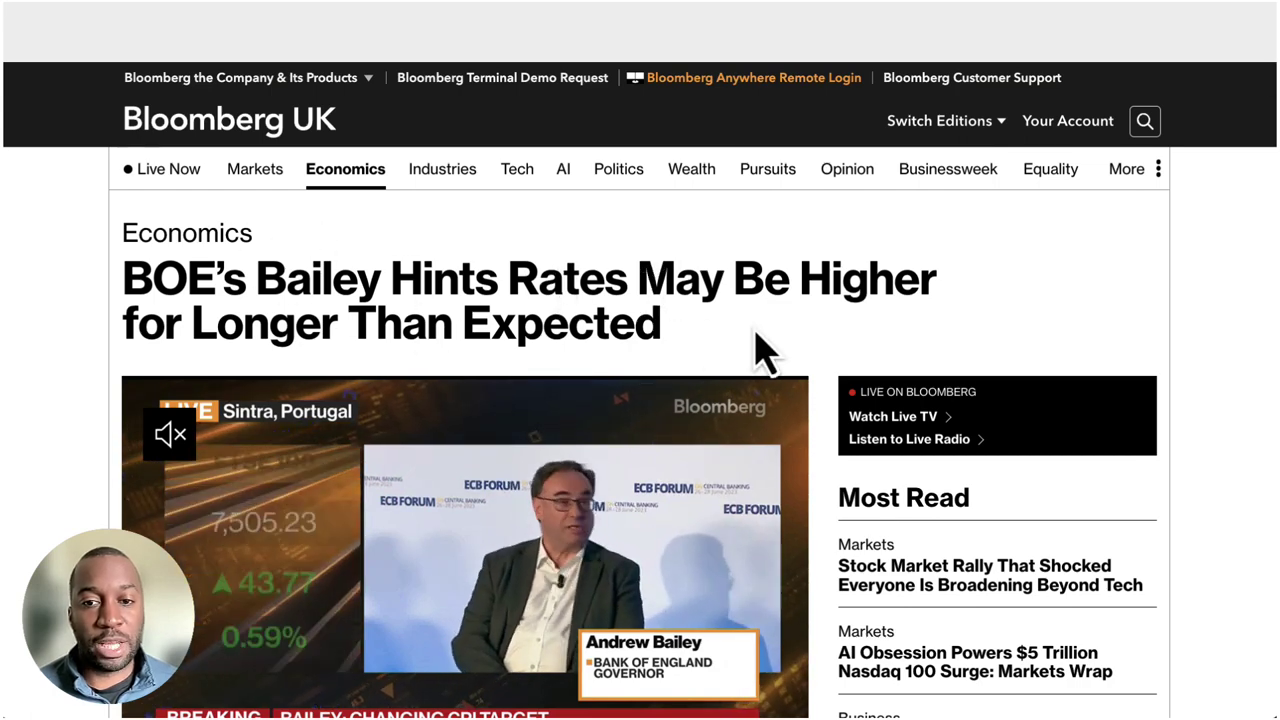
{"action": "scroll", "coordinate": [837, 414], "scroll_direction": "down", "scroll_amount": 4}
{"action": "scroll", "coordinate": [783, 510], "scroll_direction": "down", "scroll_amount": 2}
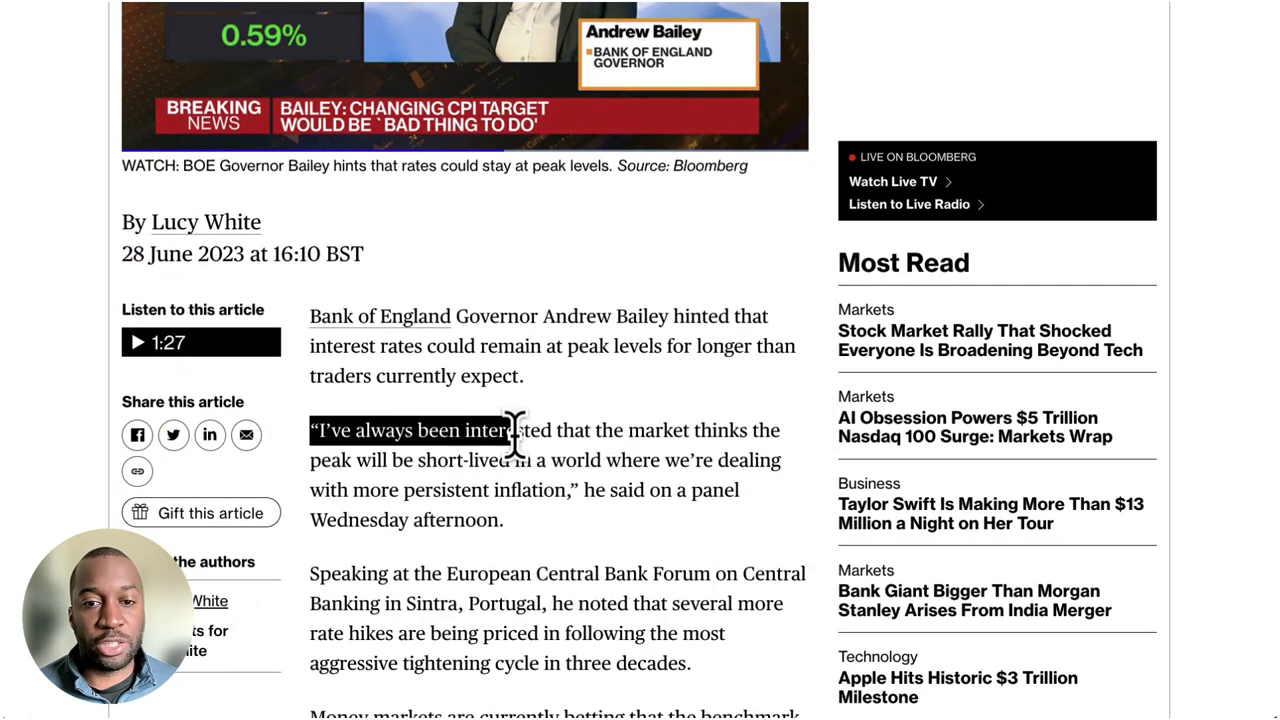
{"action": "left_click_drag", "start_coordinate": [515, 432], "coordinate": [640, 420]}
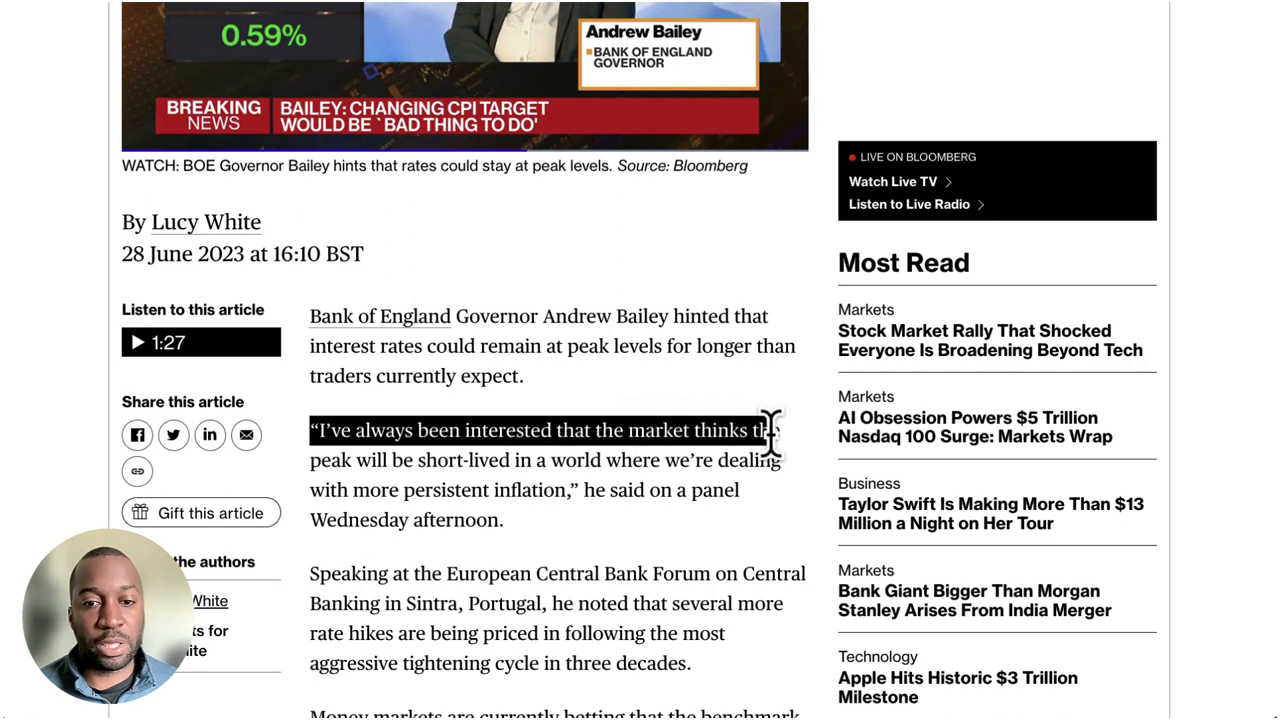
{"action": "left_click_drag", "start_coordinate": [735, 430], "coordinate": [410, 460]}
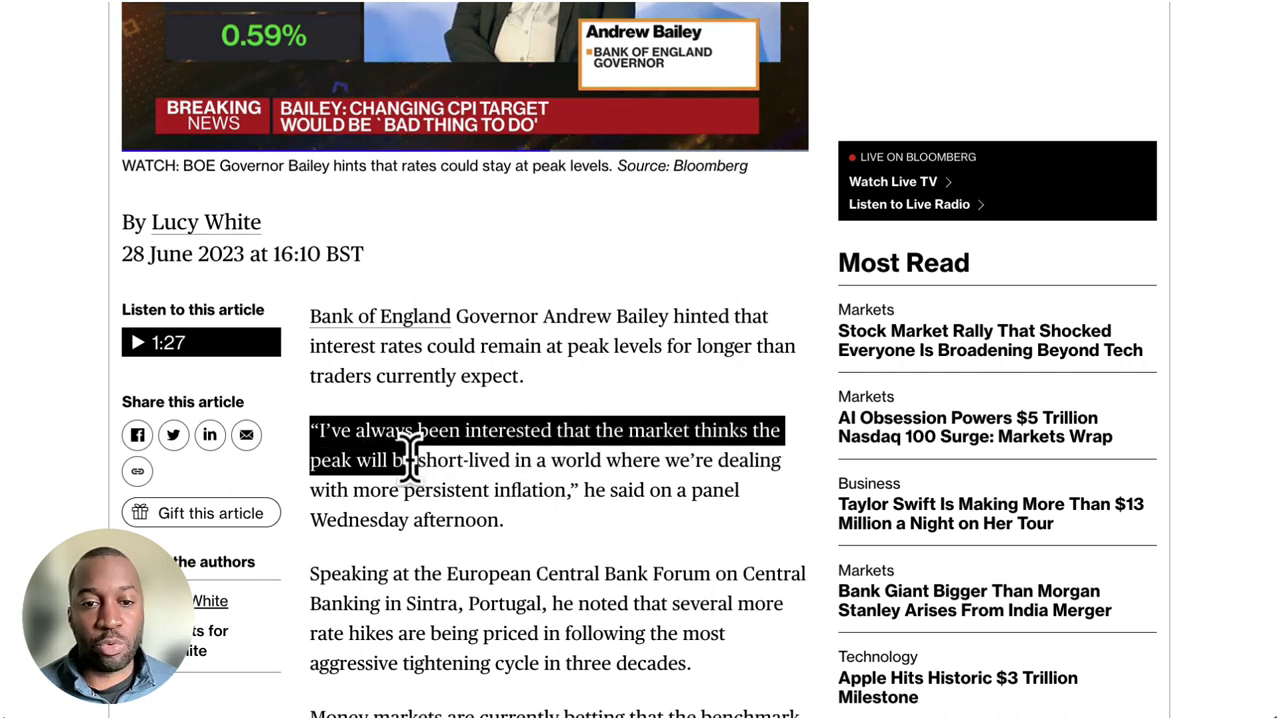
{"action": "left_click_drag", "start_coordinate": [638, 461], "coordinate": [548, 553]}
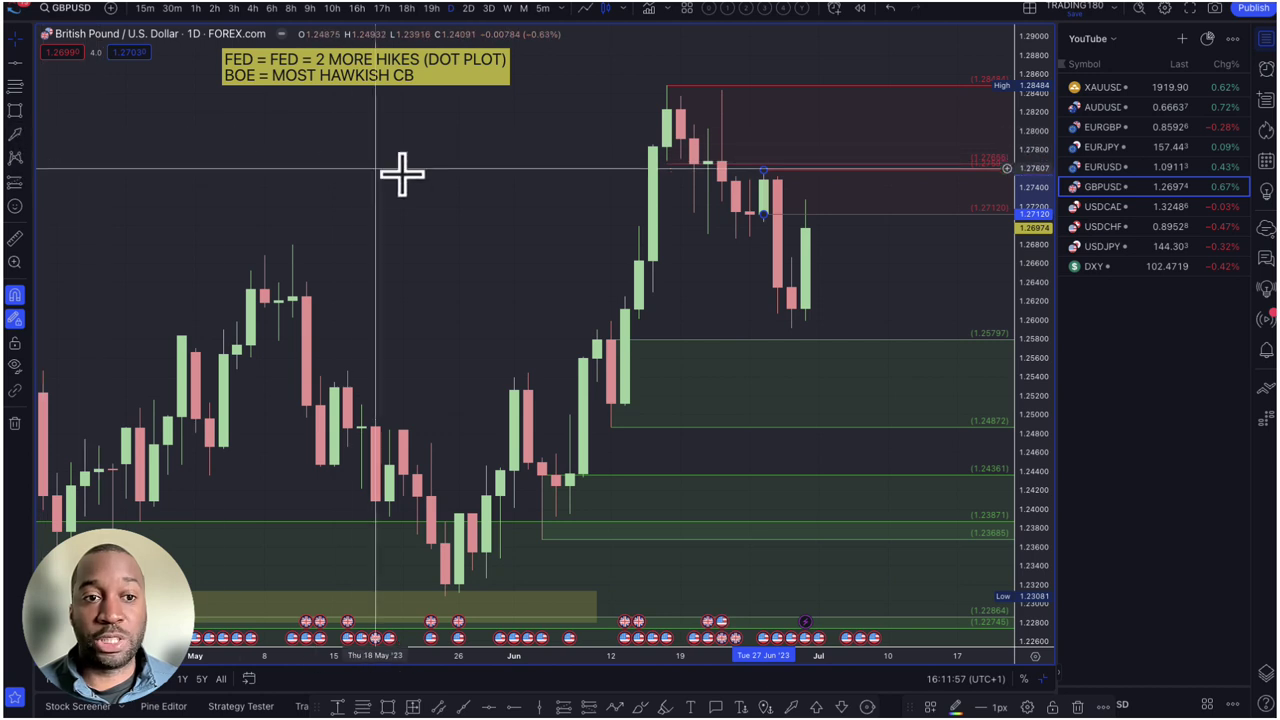
- On GBPUSD, draw an arrow falling from about 1.2679 into the green zone near 1.2551 and another rising to about 1.2689
{"action": "key", "text": "Escape"}
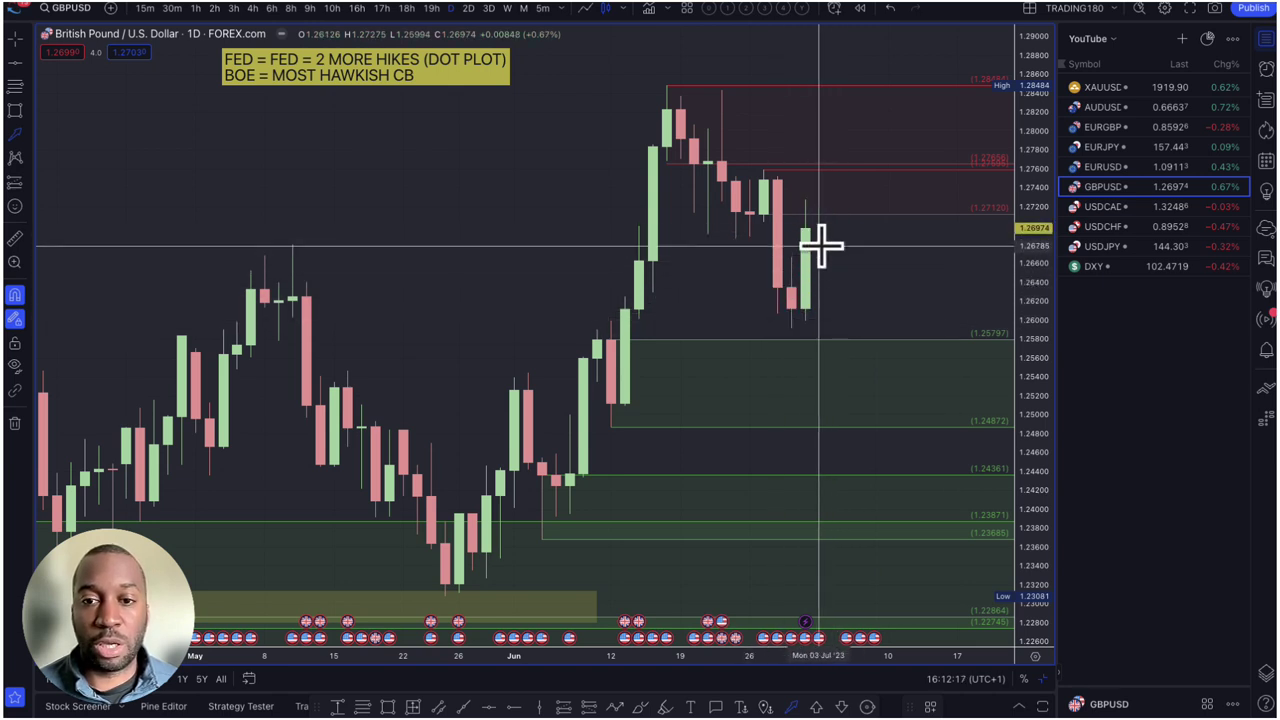
{"action": "mouse_move", "coordinate": [818, 246]}
{"action": "left_mouse_down"}
{"action": "mouse_move", "coordinate": [858, 362]}
{"action": "mouse_move", "coordinate": [927, 236]}
{"action": "left_mouse_up"}
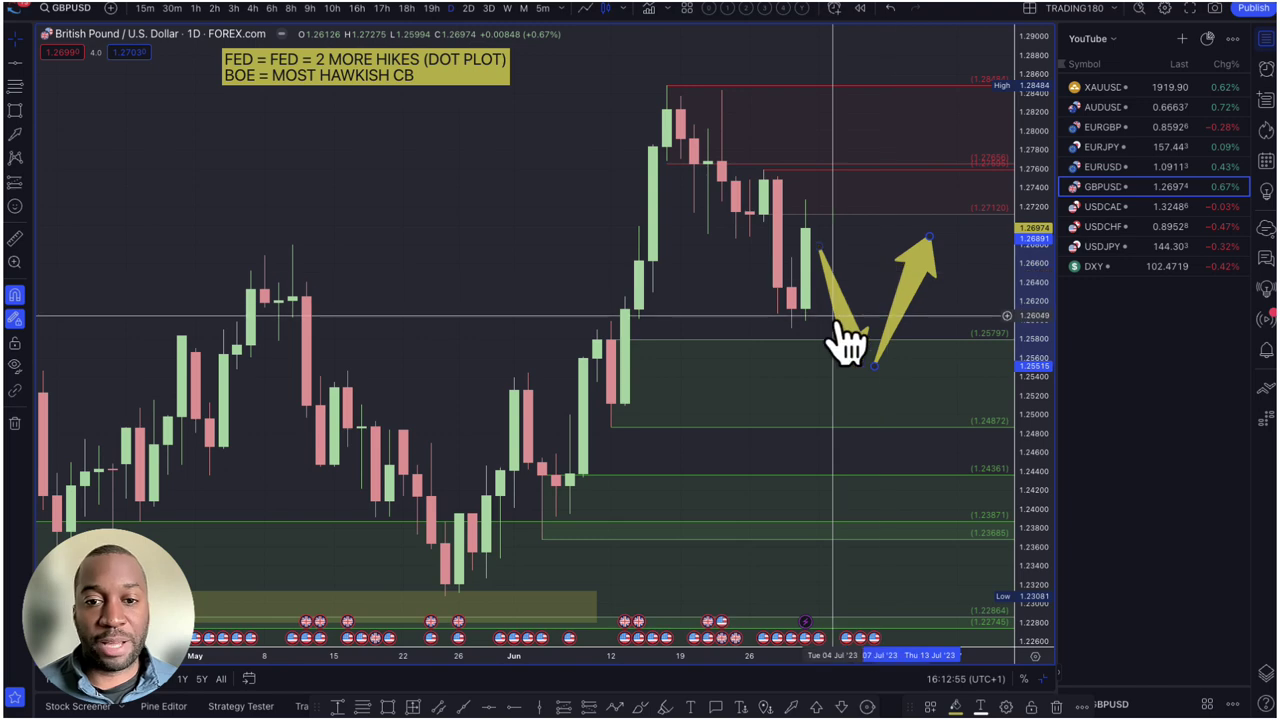
{"action": "scroll", "coordinate": [757, 375], "scroll_direction": "down", "scroll_amount": 2}
{"action": "scroll", "coordinate": [755, 374], "scroll_direction": "down", "scroll_amount": 2}
{"action": "scroll", "coordinate": [766, 394], "scroll_direction": "up", "scroll_amount": 2}
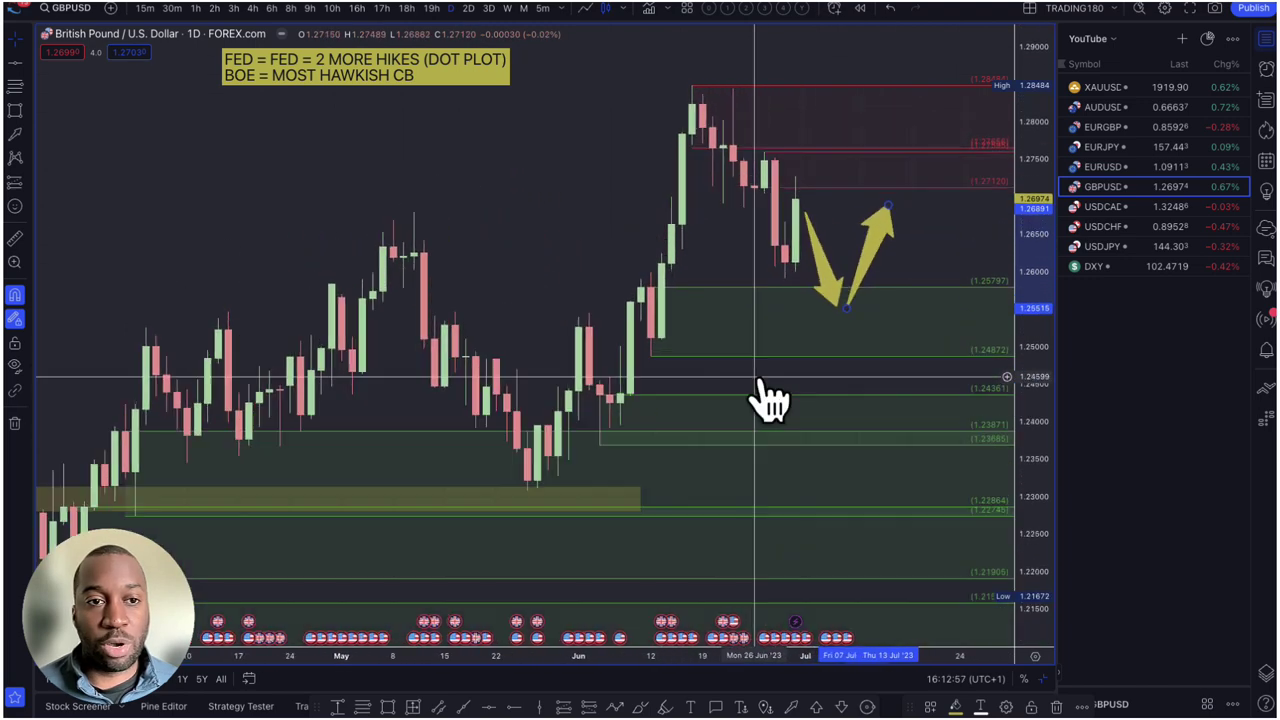
- Add a rising arrow on GBPUSD from 1.27275 to about 1.2835 in the upper red zone and a falling one to about 1.2736
{"action": "left_click", "coordinate": [15, 135]}
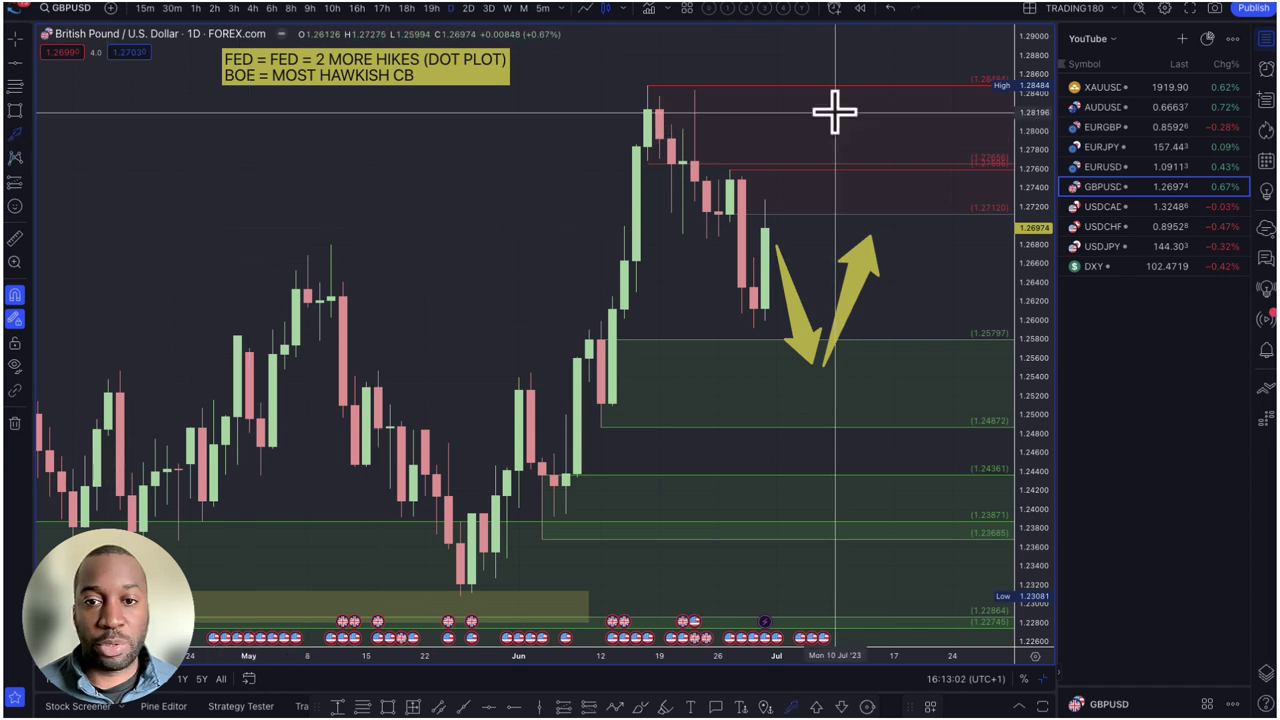
{"action": "left_click", "coordinate": [764, 200]}
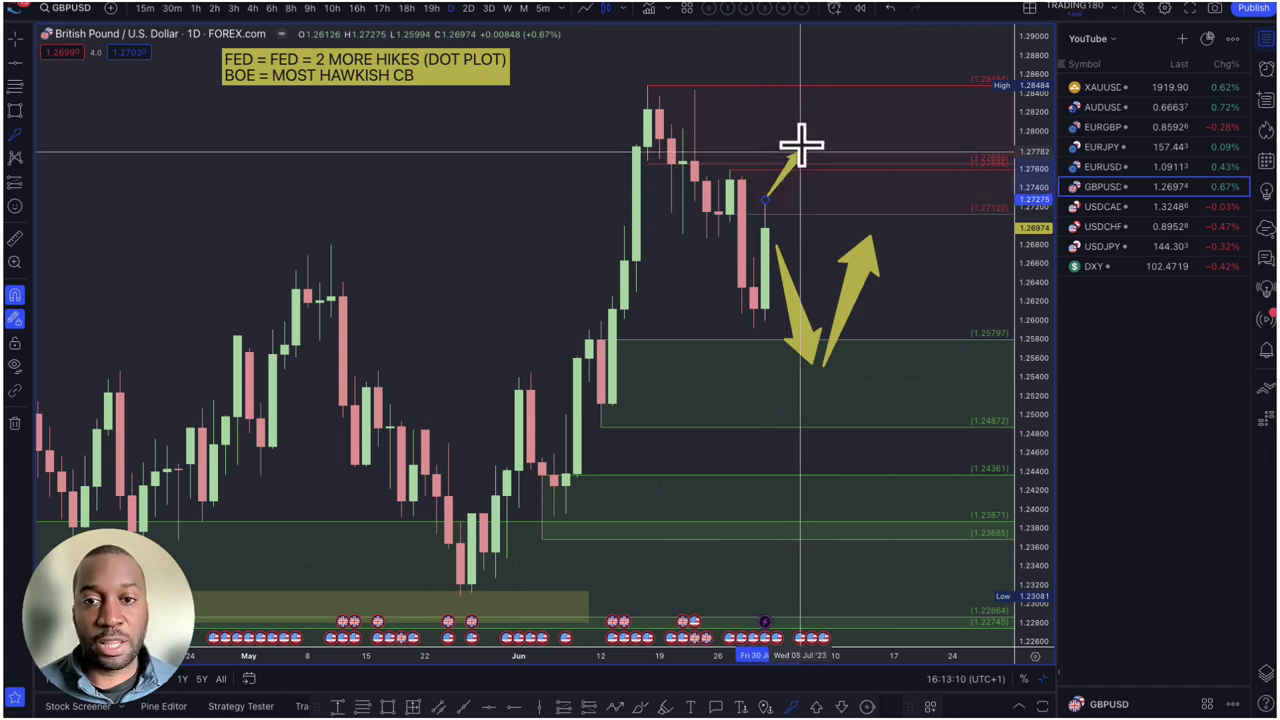
{"action": "left_click", "coordinate": [820, 97]}
{"action": "left_click", "coordinate": [847, 99]}
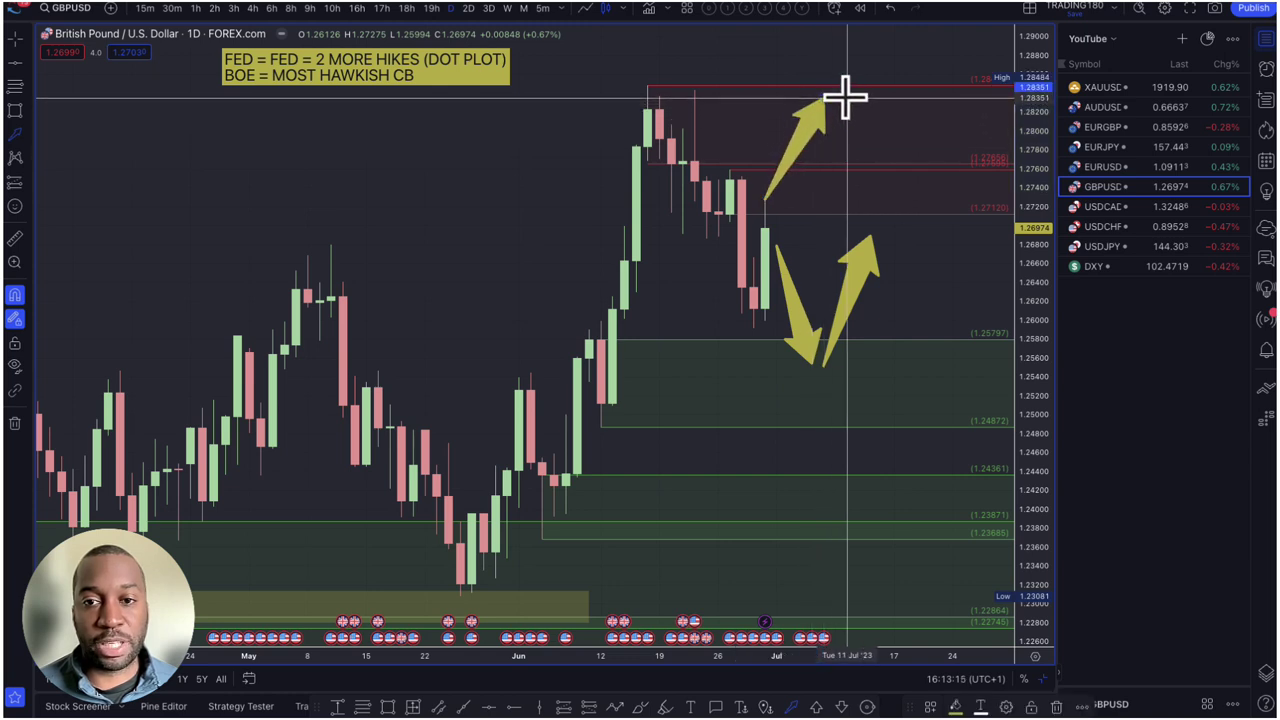
{"action": "left_click", "coordinate": [903, 190]}
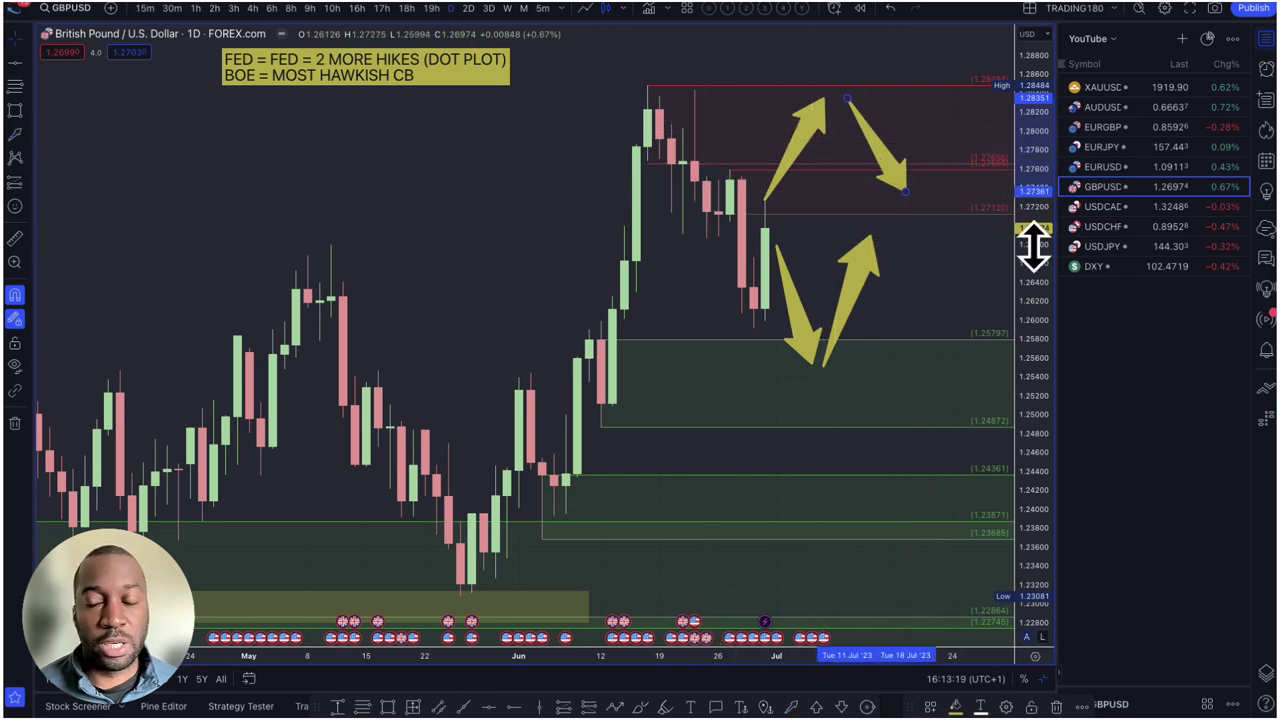
- Open the EURUSD daily chart, and in the Bloomberg article on euro-area core inflation highlight the bullet about the underlying gauge rising to 5.4%
{"action": "left_click", "coordinate": [1110, 167]}
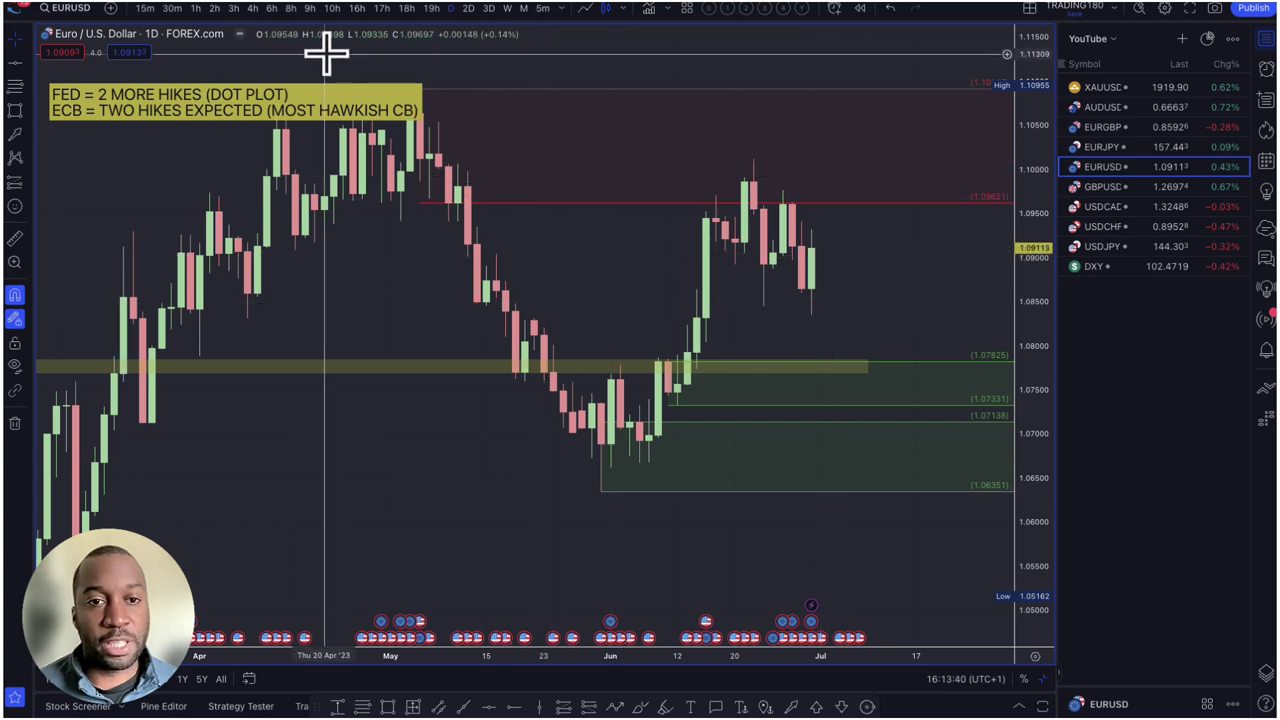
{"action": "scroll", "coordinate": [770, 272], "scroll_direction": "up", "scroll_amount": 4}
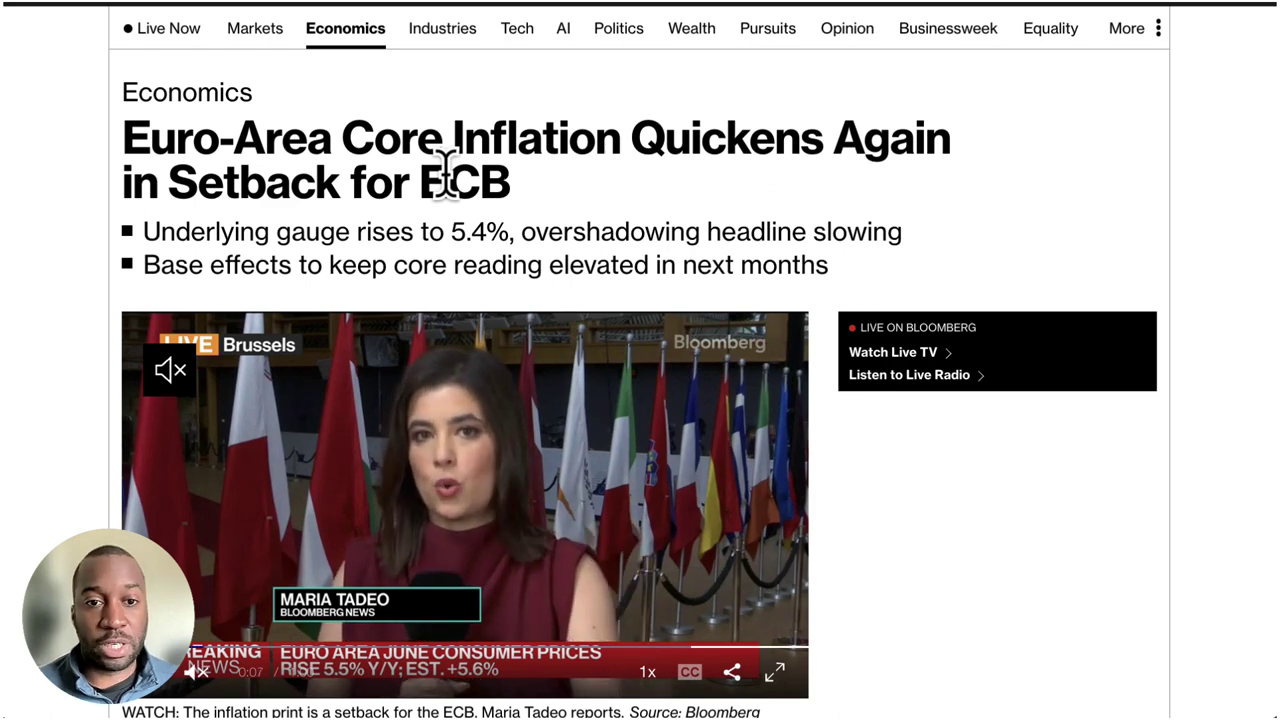
{"action": "left_click_drag", "start_coordinate": [203, 231], "coordinate": [373, 215]}
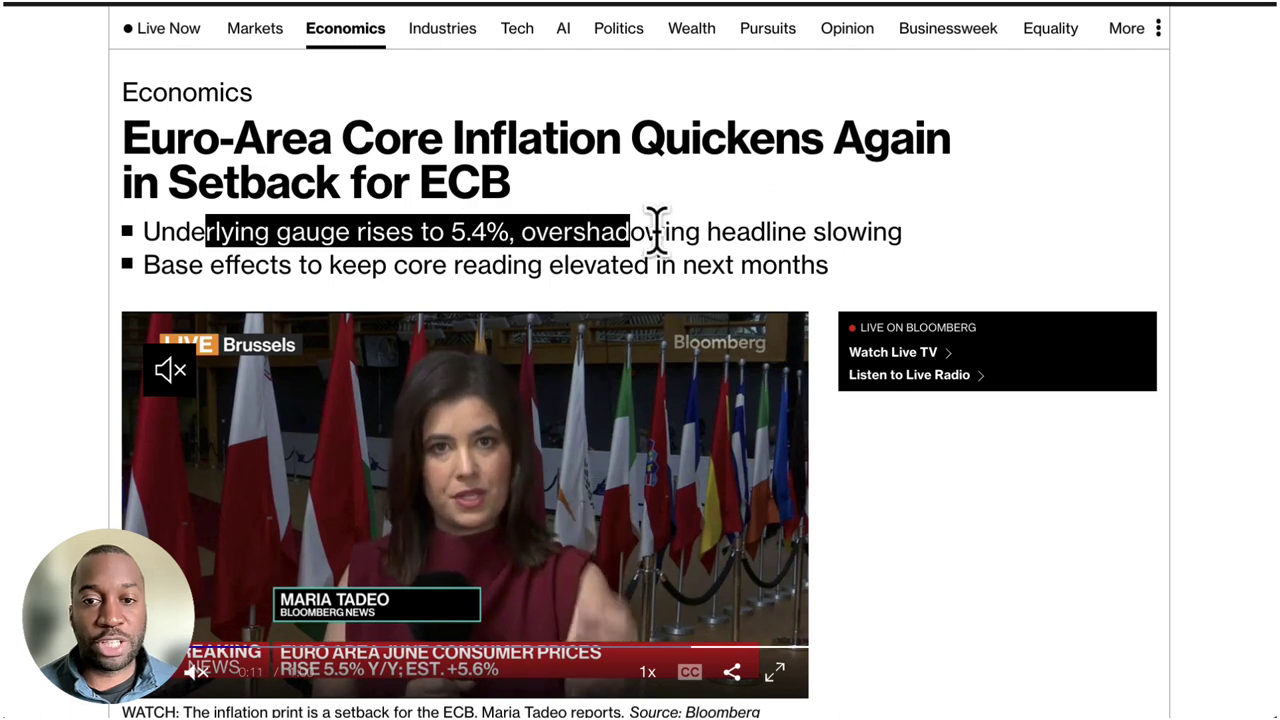
{"action": "left_click_drag", "start_coordinate": [657, 231], "coordinate": [903, 231]}
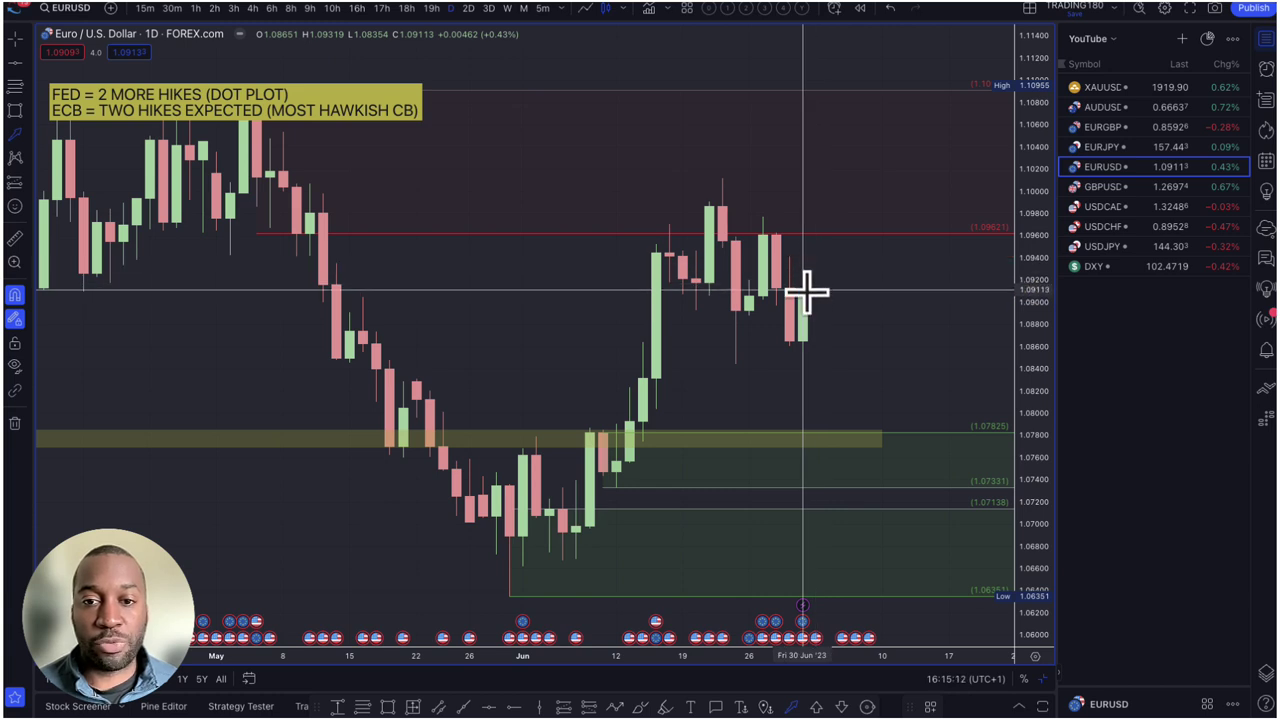
{"action": "scroll", "coordinate": [829, 297], "scroll_direction": "up", "scroll_amount": 3}
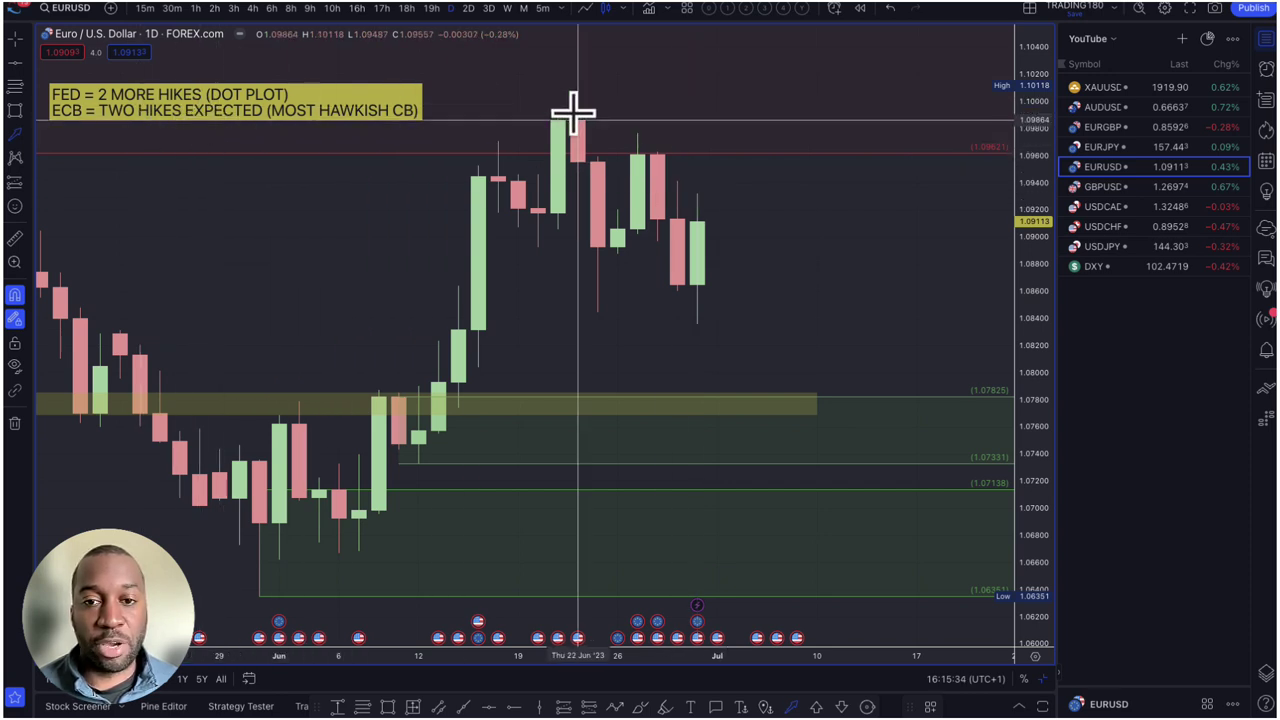
{"action": "left_click", "coordinate": [697, 193]}
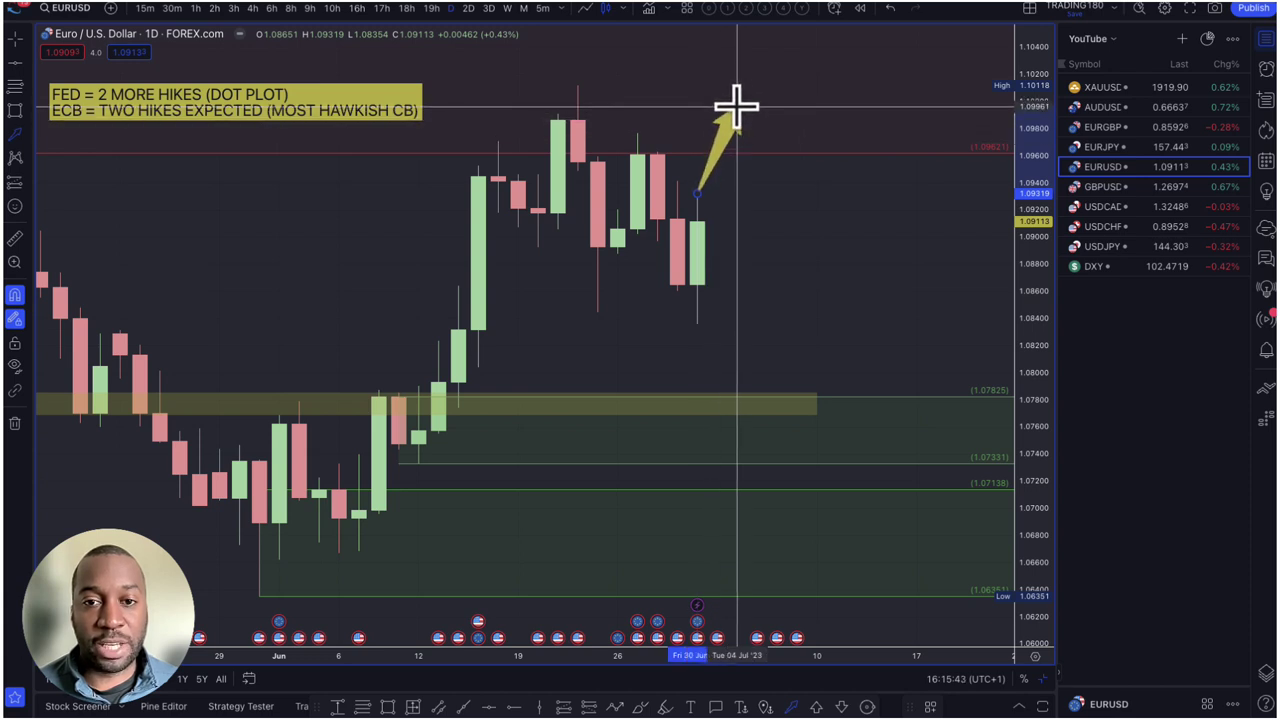
{"action": "key", "text": "Escape"}
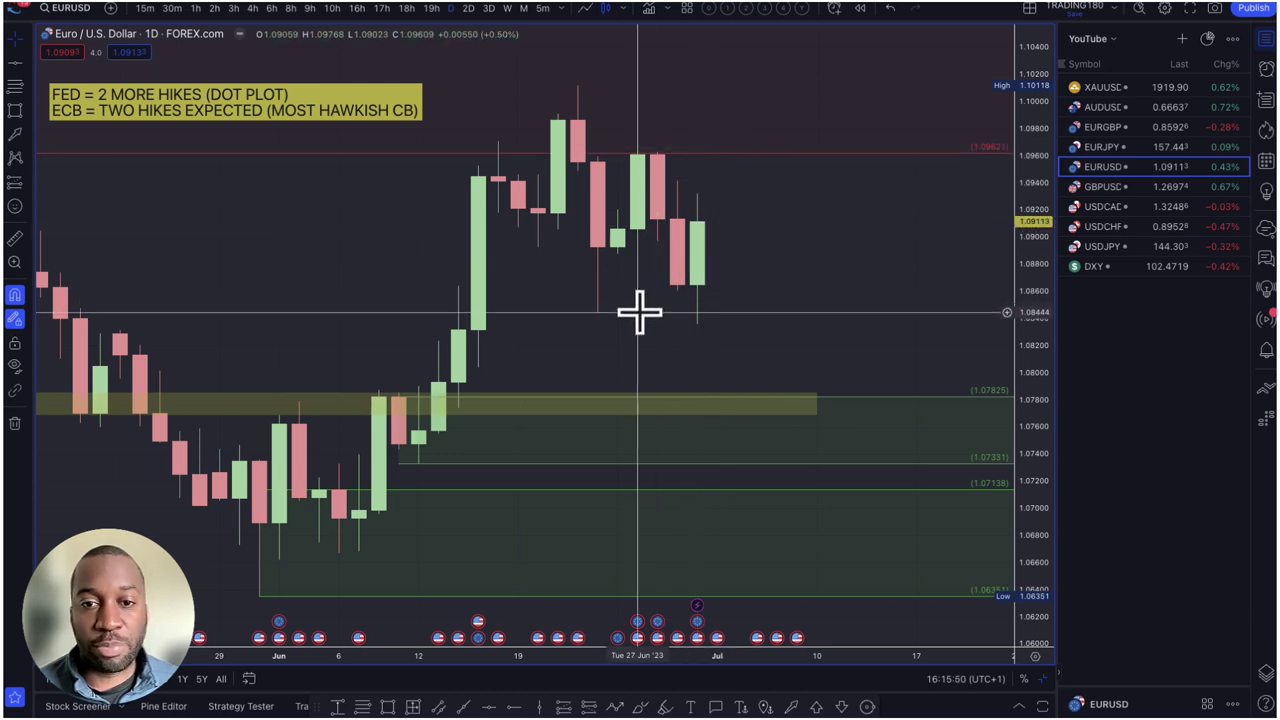
- Draw a red supply zone on EURUSD between 1.10118 and 1.09059, starting at the 22 June candle
{"action": "scroll", "coordinate": [715, 265], "scroll_direction": "down", "scroll_amount": 3}
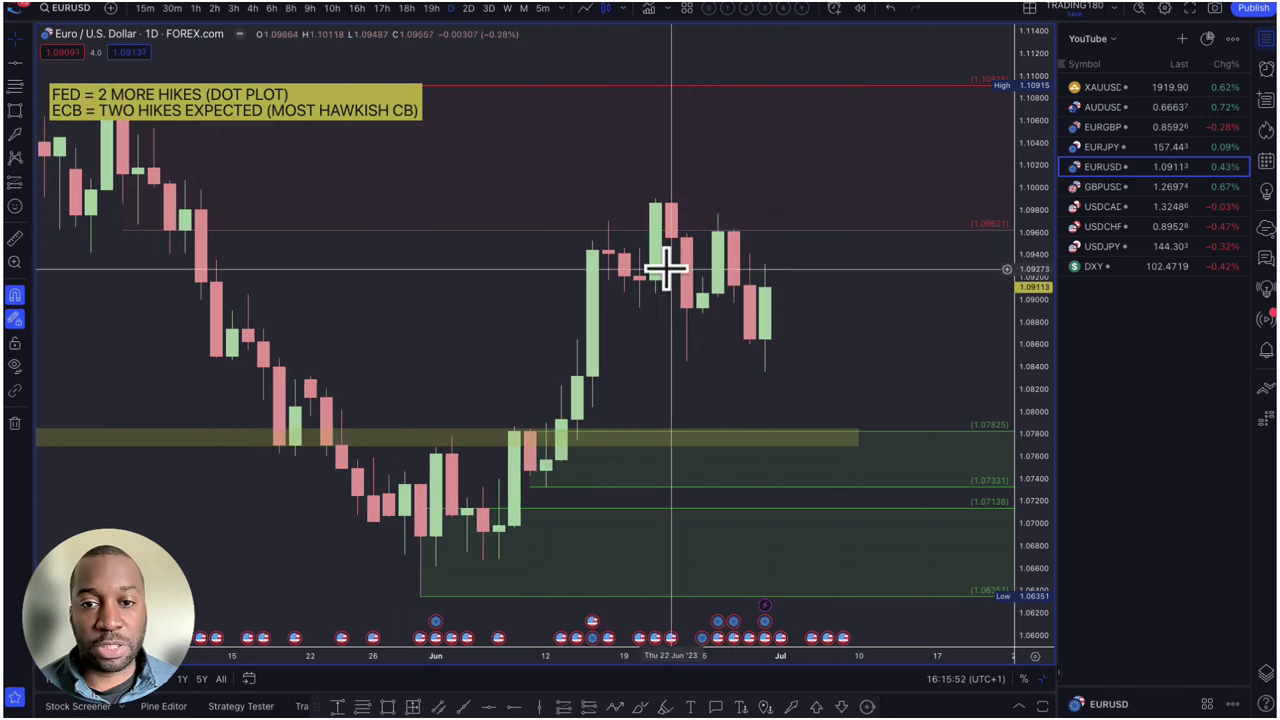
{"action": "scroll", "coordinate": [700, 330], "scroll_direction": "down", "scroll_amount": 3}
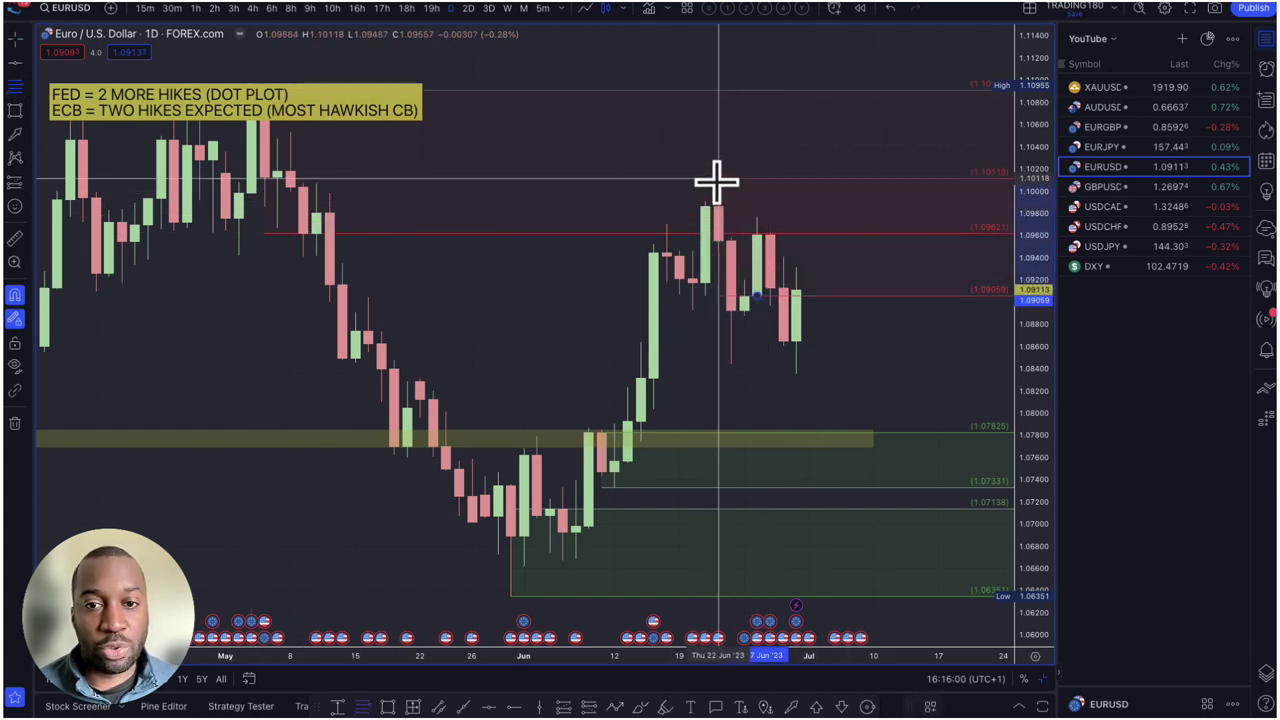
{"action": "scroll", "coordinate": [767, 248], "scroll_direction": "down", "scroll_amount": 5}
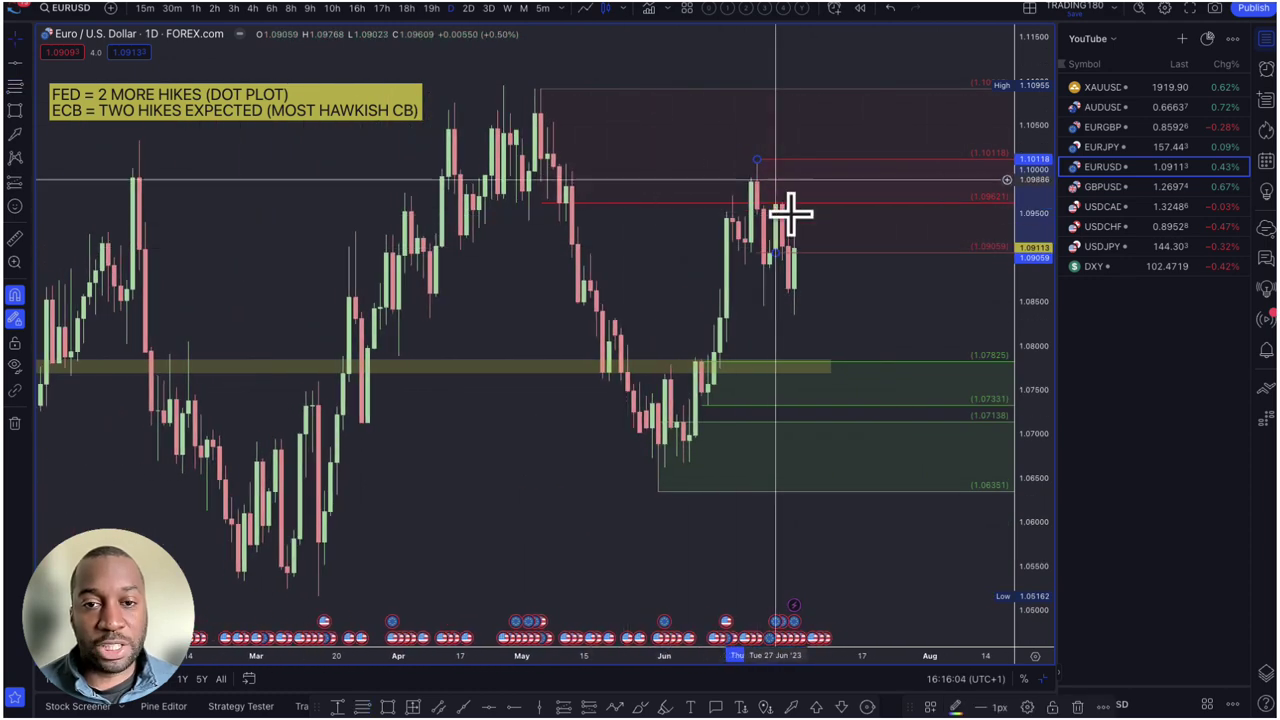
{"action": "scroll", "coordinate": [820, 225], "scroll_direction": "down", "scroll_amount": 3}
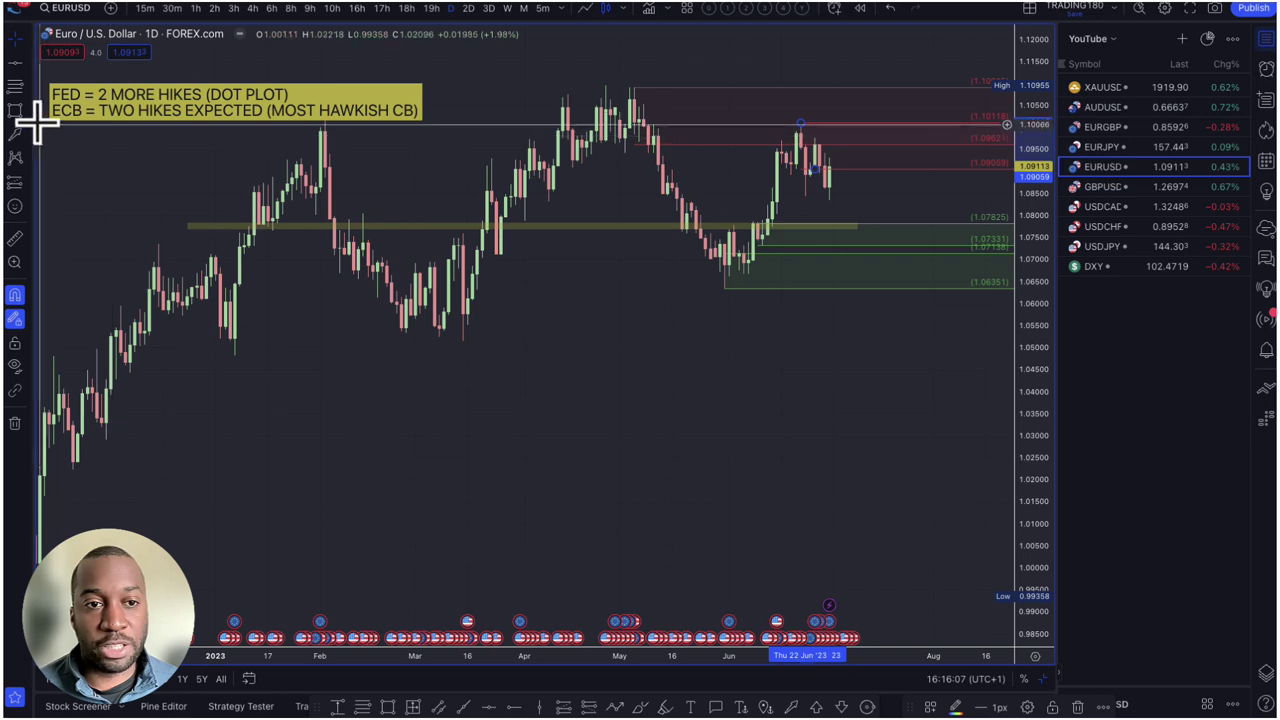
{"action": "scroll", "coordinate": [563, 180], "scroll_direction": "up", "scroll_amount": 5}
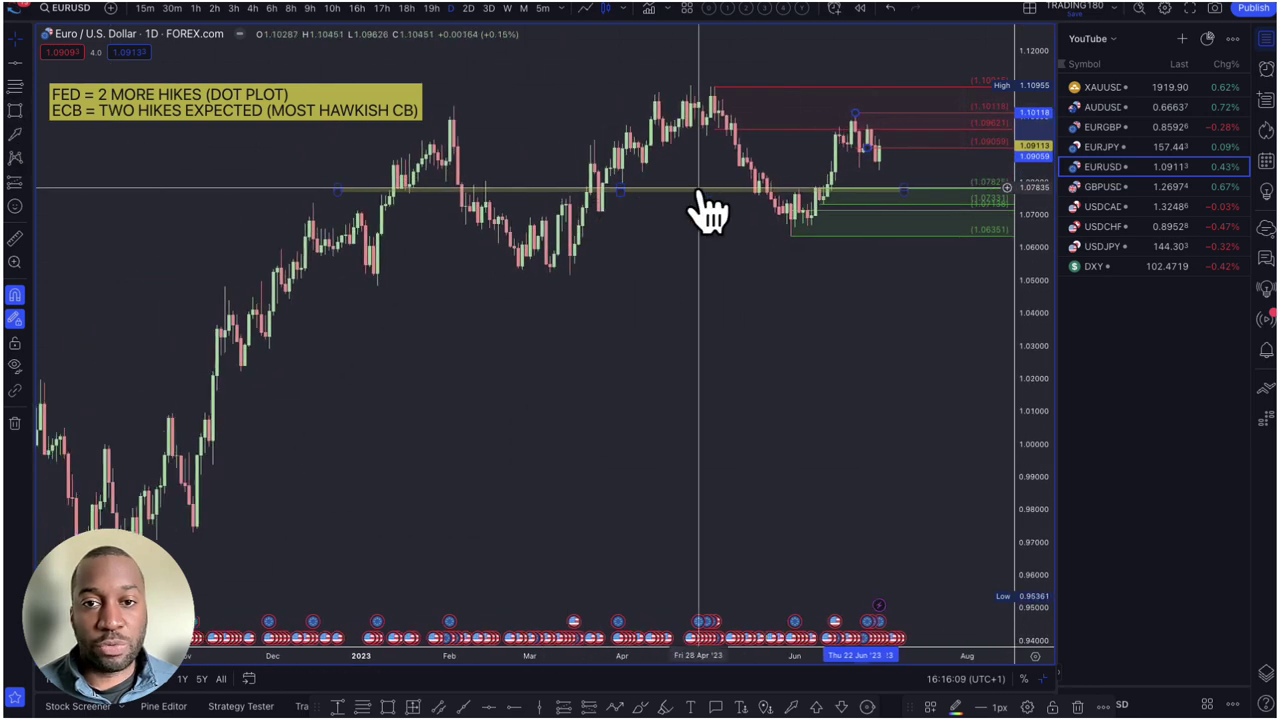
{"action": "scroll", "coordinate": [487, 215], "scroll_direction": "down", "scroll_amount": 1}
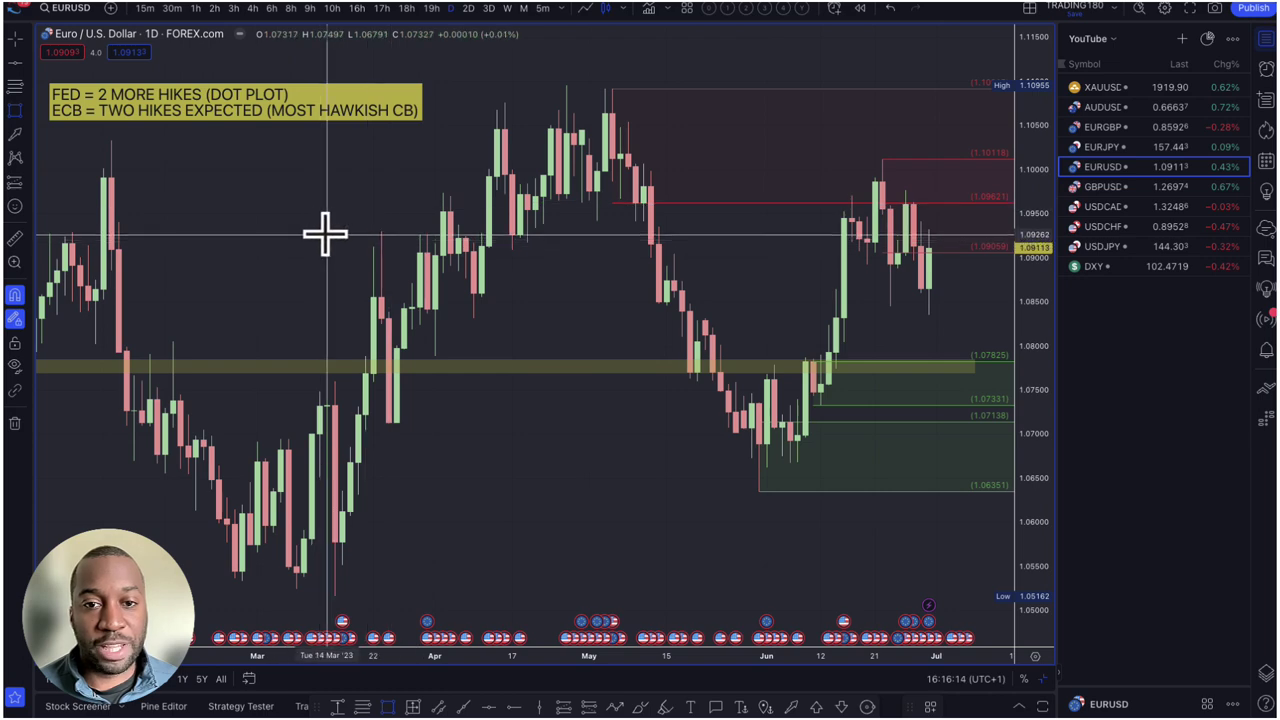
- Draw a yellow rectangle across the EURUSD chart between 1.09608 and 1.09271, from 23 January to 25 July
{"action": "scroll", "coordinate": [260, 236], "scroll_direction": "up", "scroll_amount": 1}
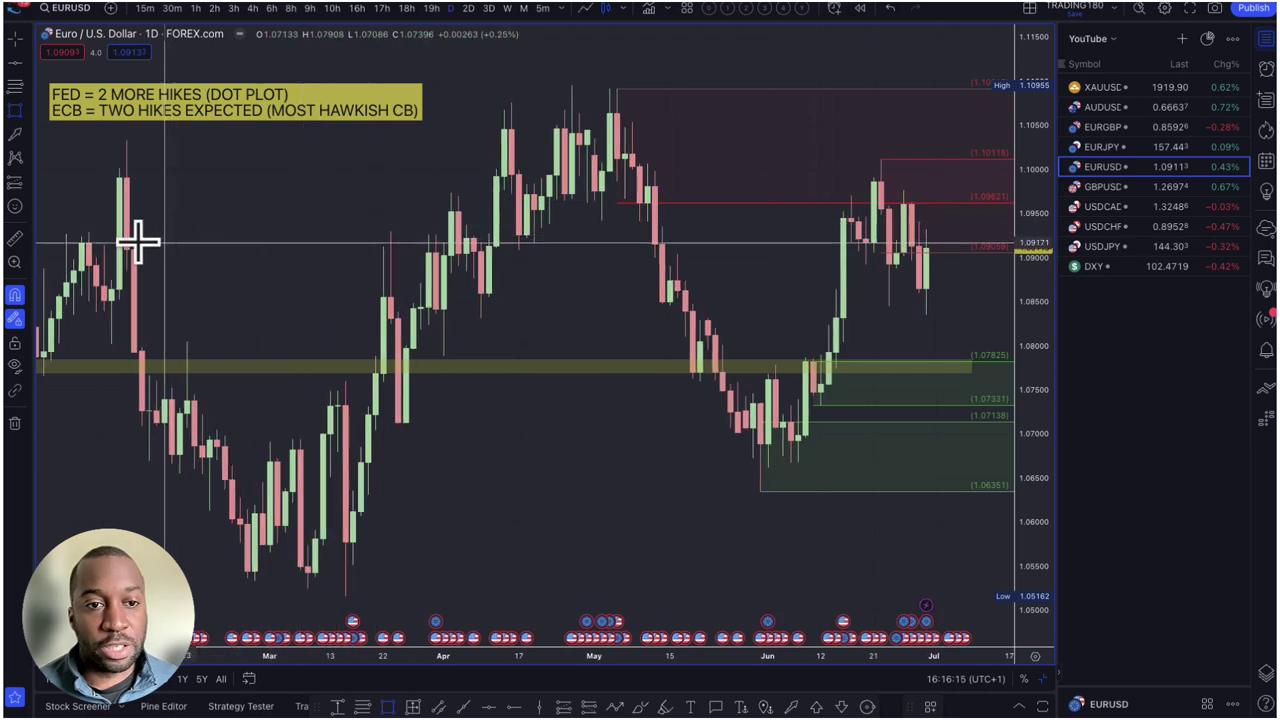
{"action": "left_click", "coordinate": [66, 236]}
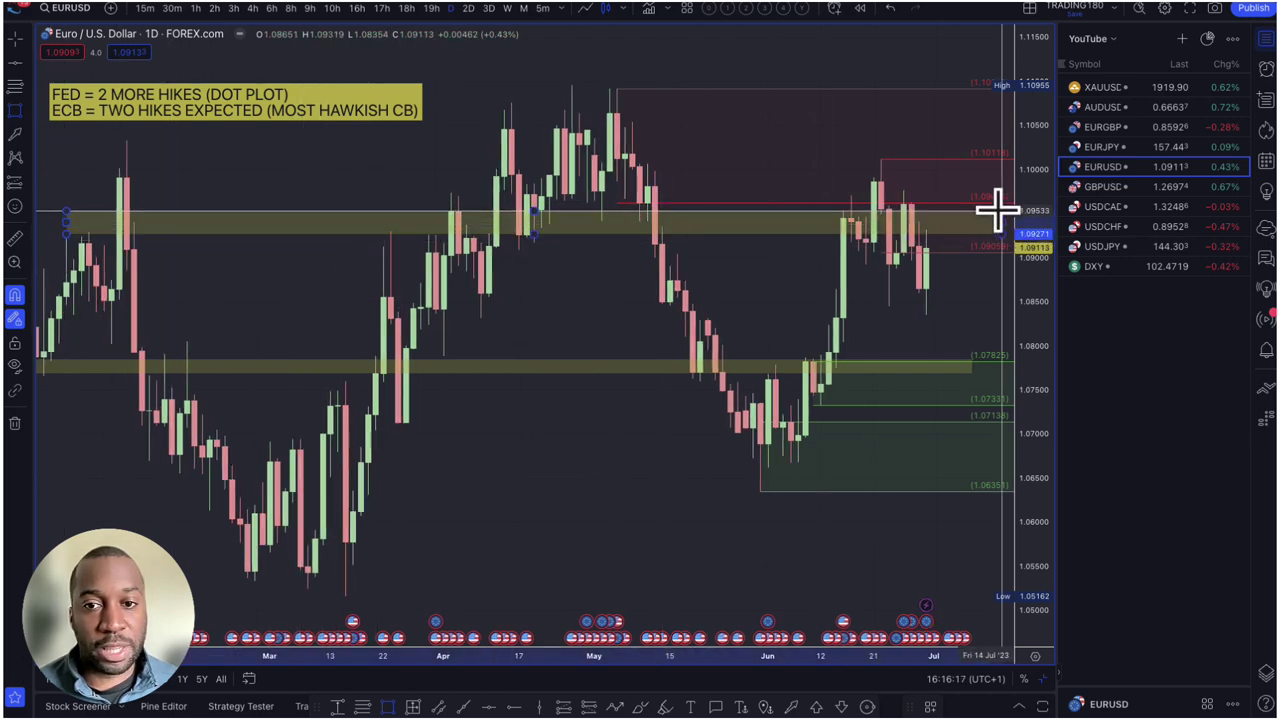
{"action": "scroll", "coordinate": [977, 206], "scroll_direction": "right", "scroll_amount": 2}
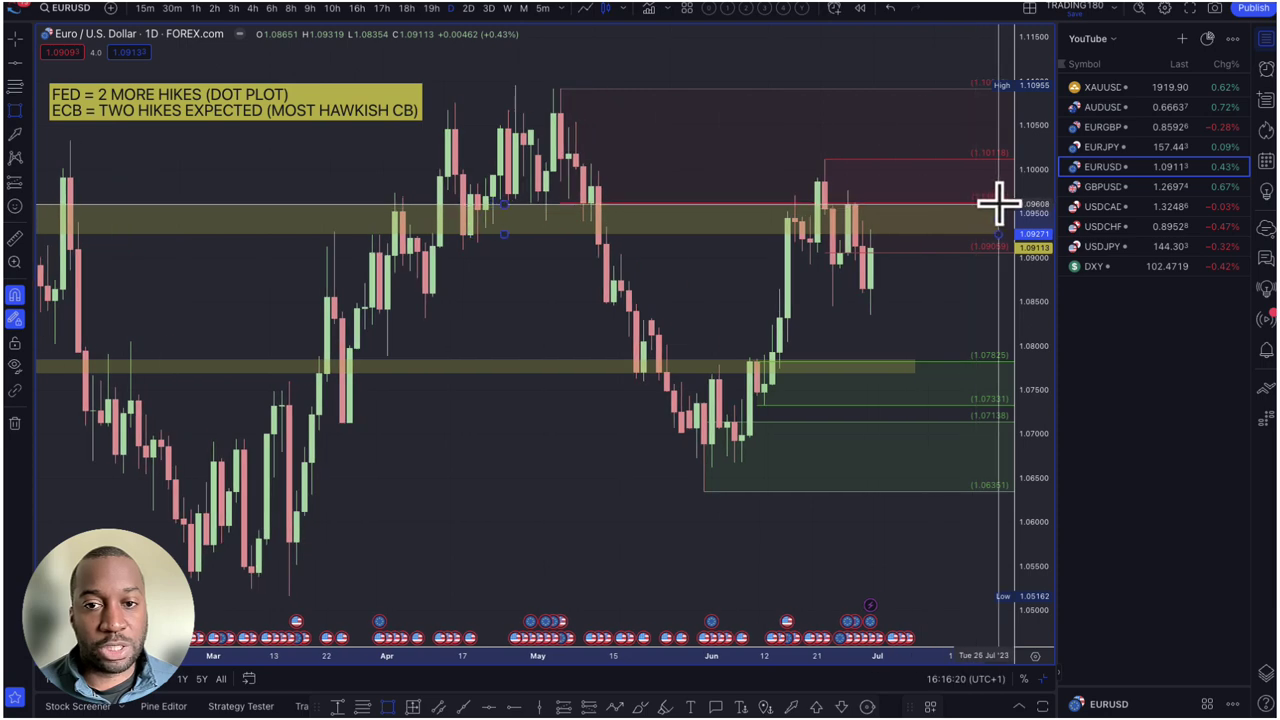
{"action": "scroll", "coordinate": [721, 236], "scroll_direction": "down", "scroll_amount": 3}
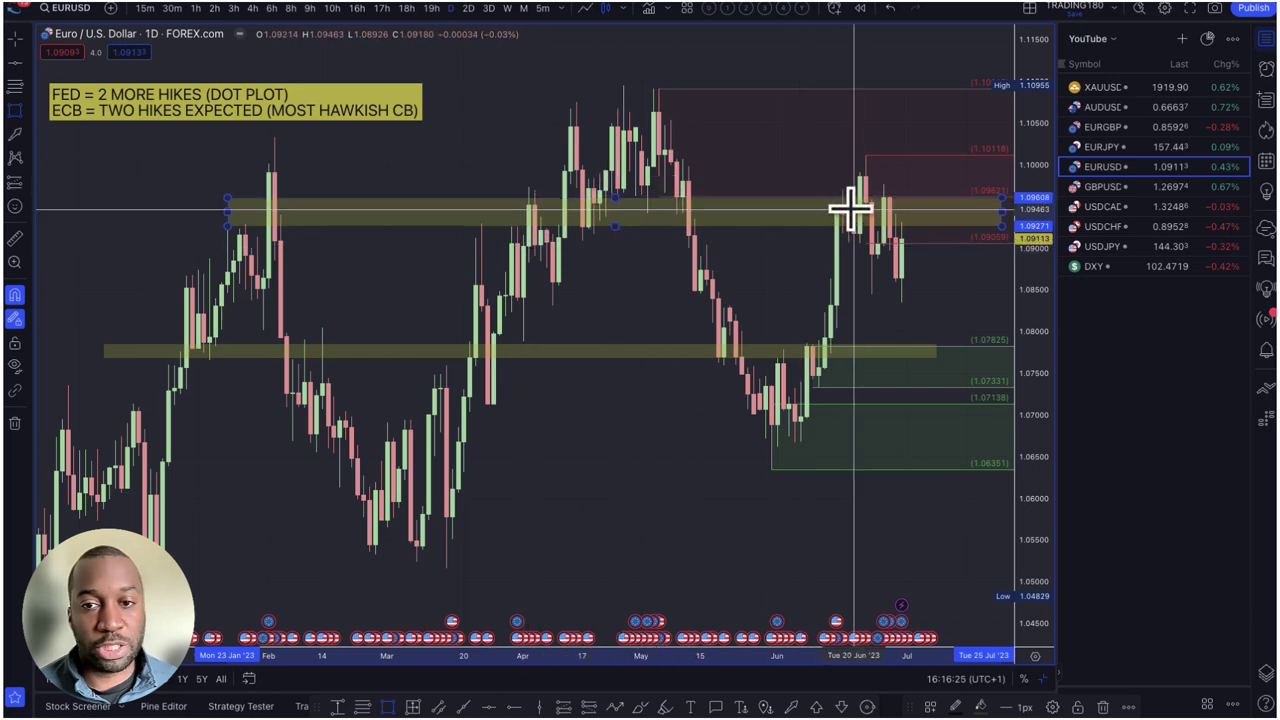
{"action": "scroll", "coordinate": [923, 223], "scroll_direction": "up", "scroll_amount": 3}
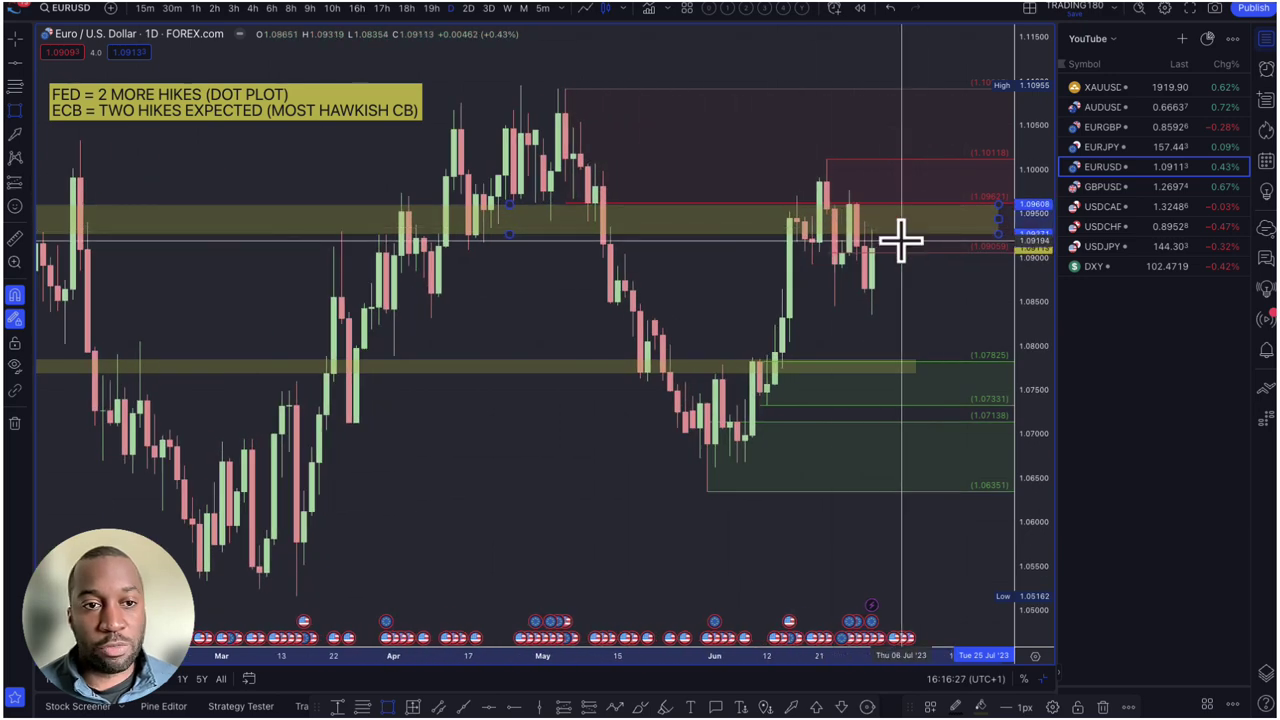
- Draw an arrow on EURUSD rising from 1.09113 to about 1.0977 and another falling from about 1.0986 to 1.0886
{"action": "left_click", "coordinate": [15, 135]}
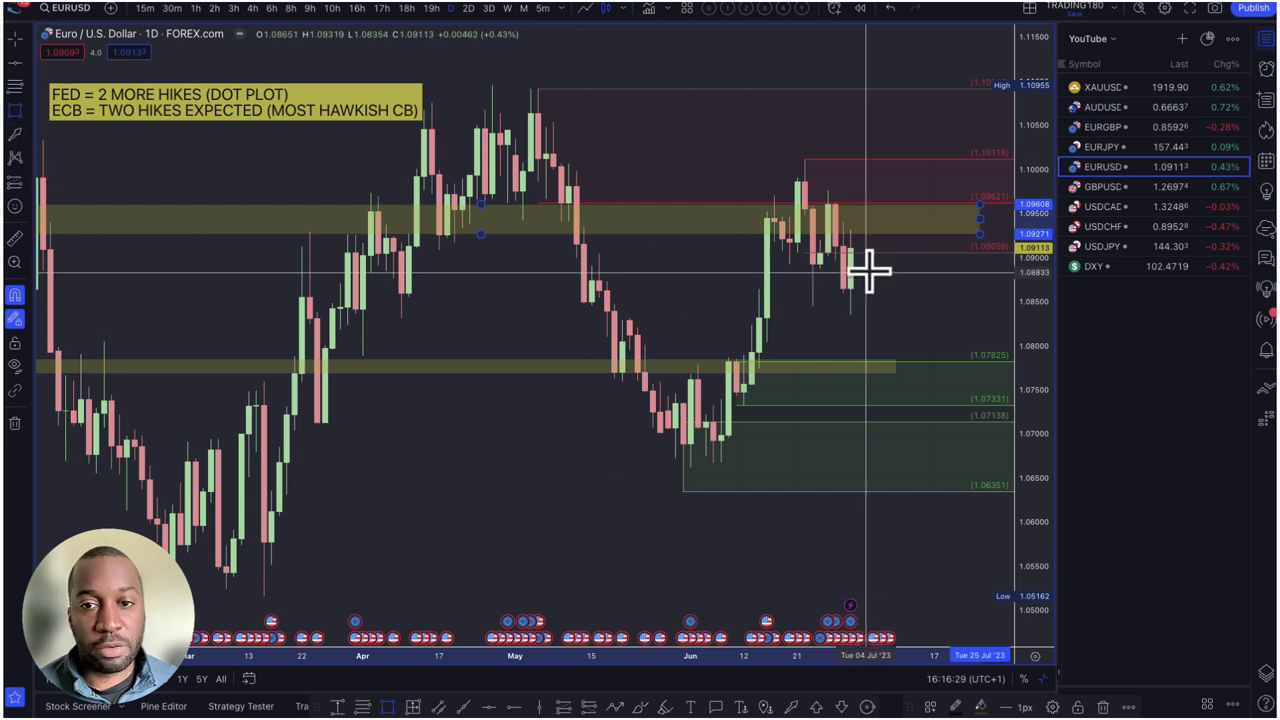
{"action": "left_click_drag", "start_coordinate": [849, 251], "coordinate": [865, 210]}
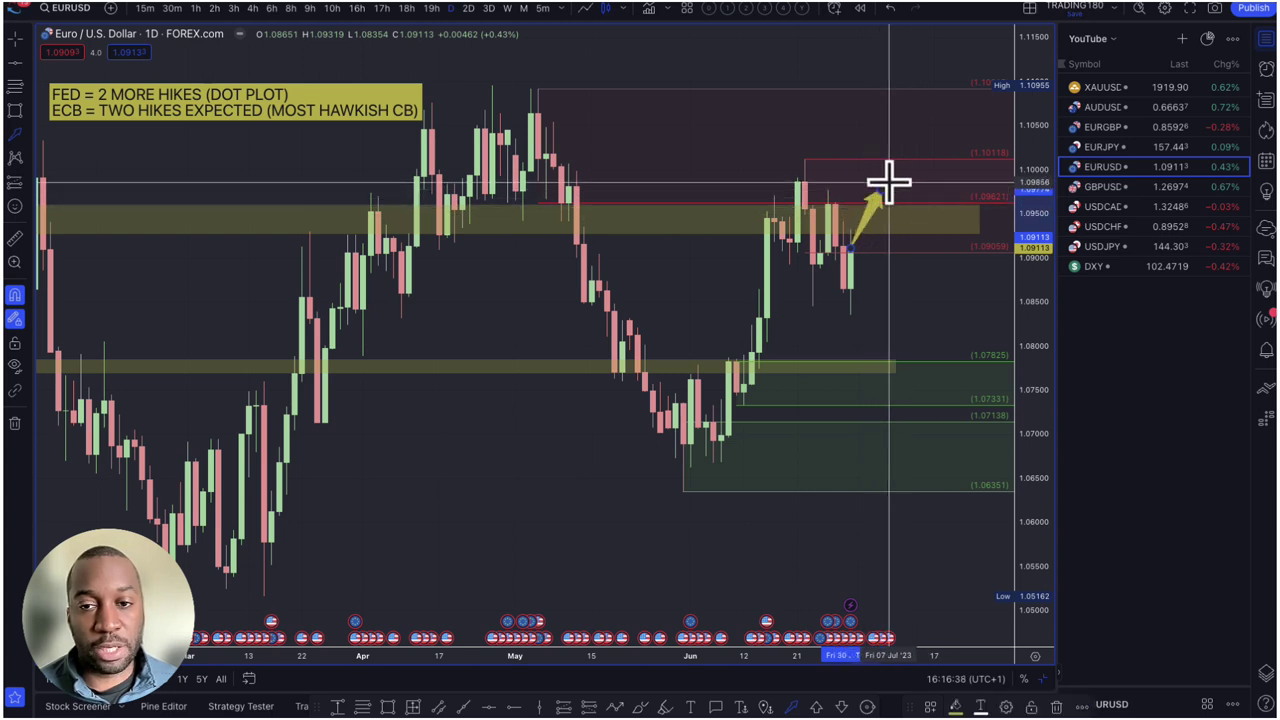
{"action": "left_click", "coordinate": [888, 183]}
{"action": "double_click", "coordinate": [938, 268]}
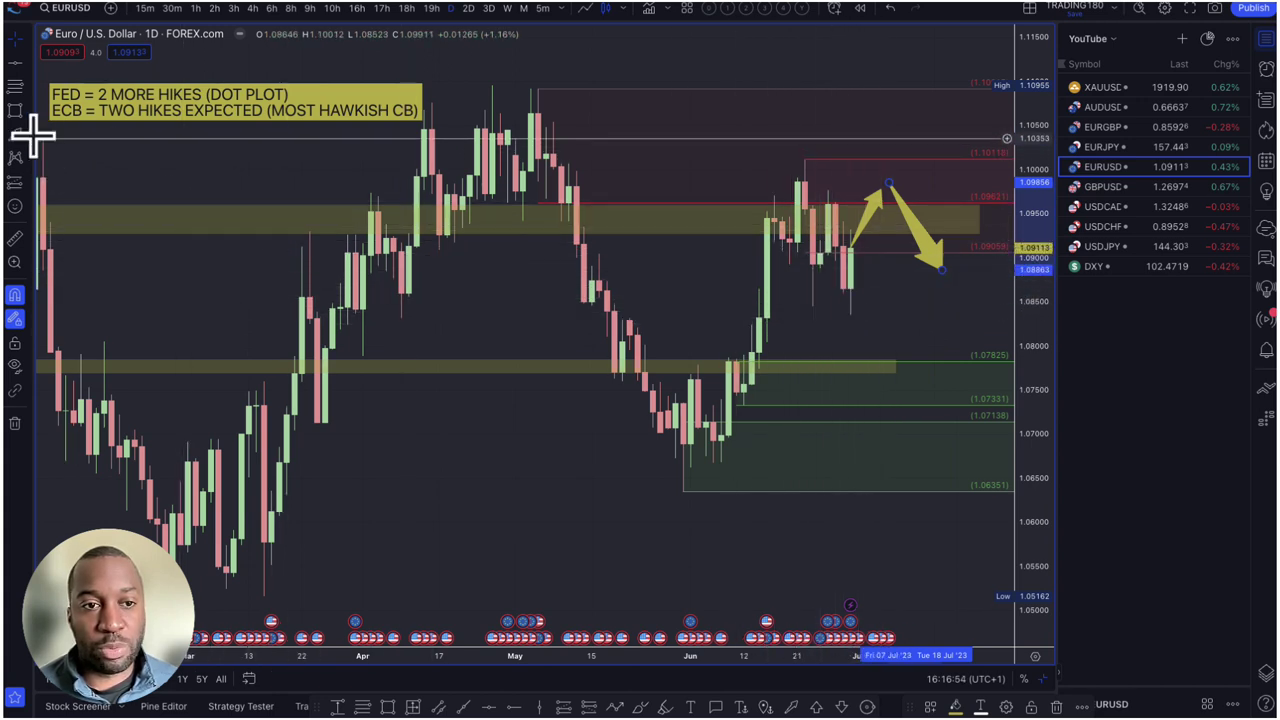
- Add an arrow falling from about 1.0866 to 1.0770 in the lower yellow band and one rising from there to about 1.0862
{"action": "left_click", "coordinate": [860, 290]}
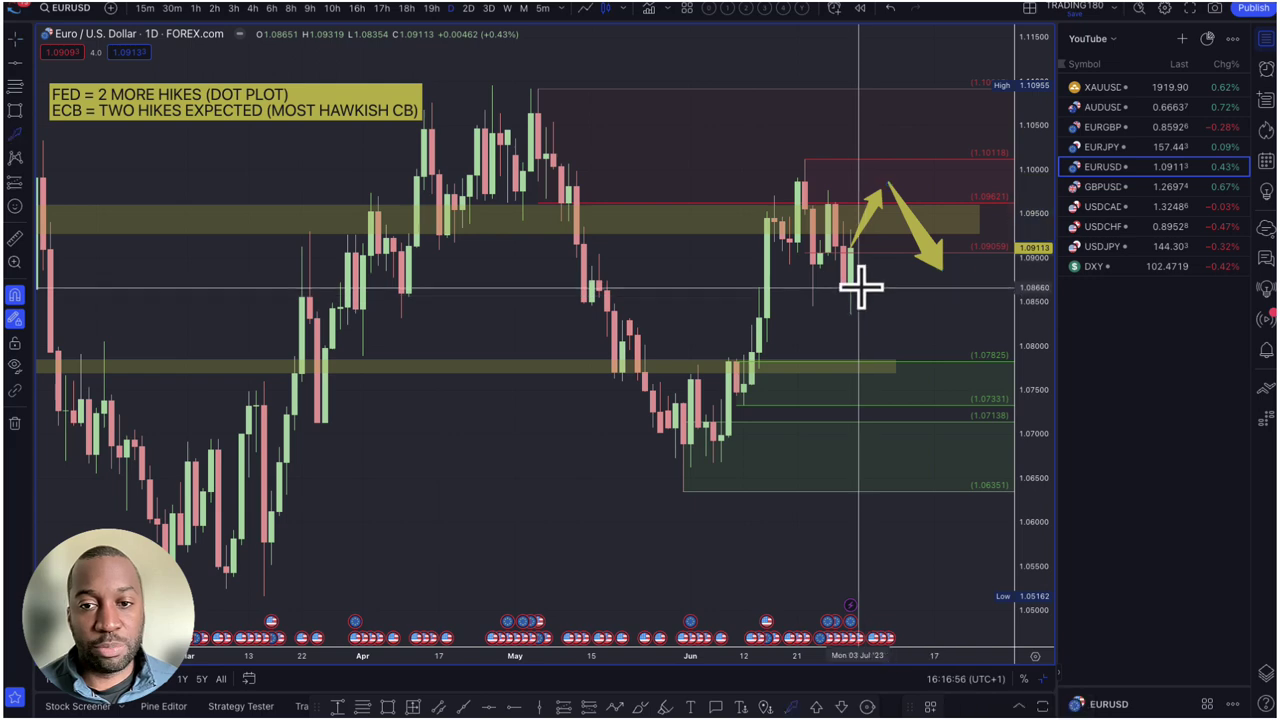
{"action": "left_click_drag", "start_coordinate": [859, 288], "coordinate": [898, 362]}
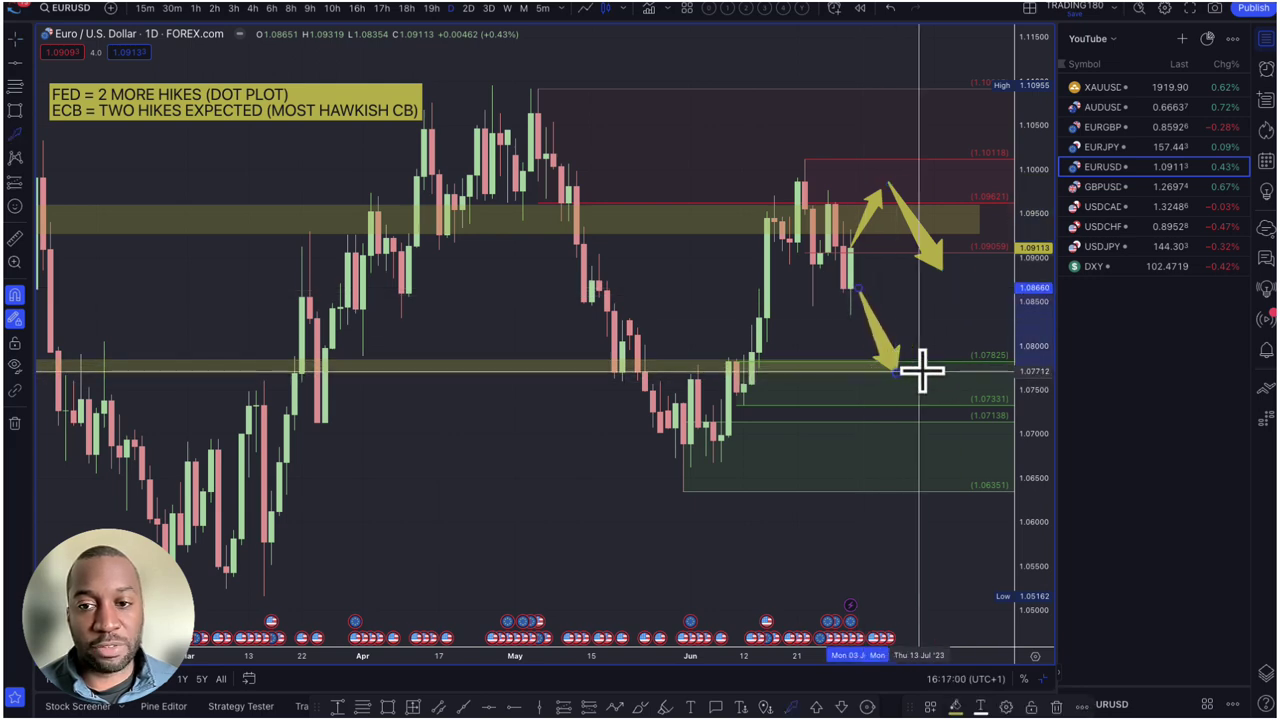
{"action": "left_click_drag", "start_coordinate": [911, 373], "coordinate": [941, 291]}
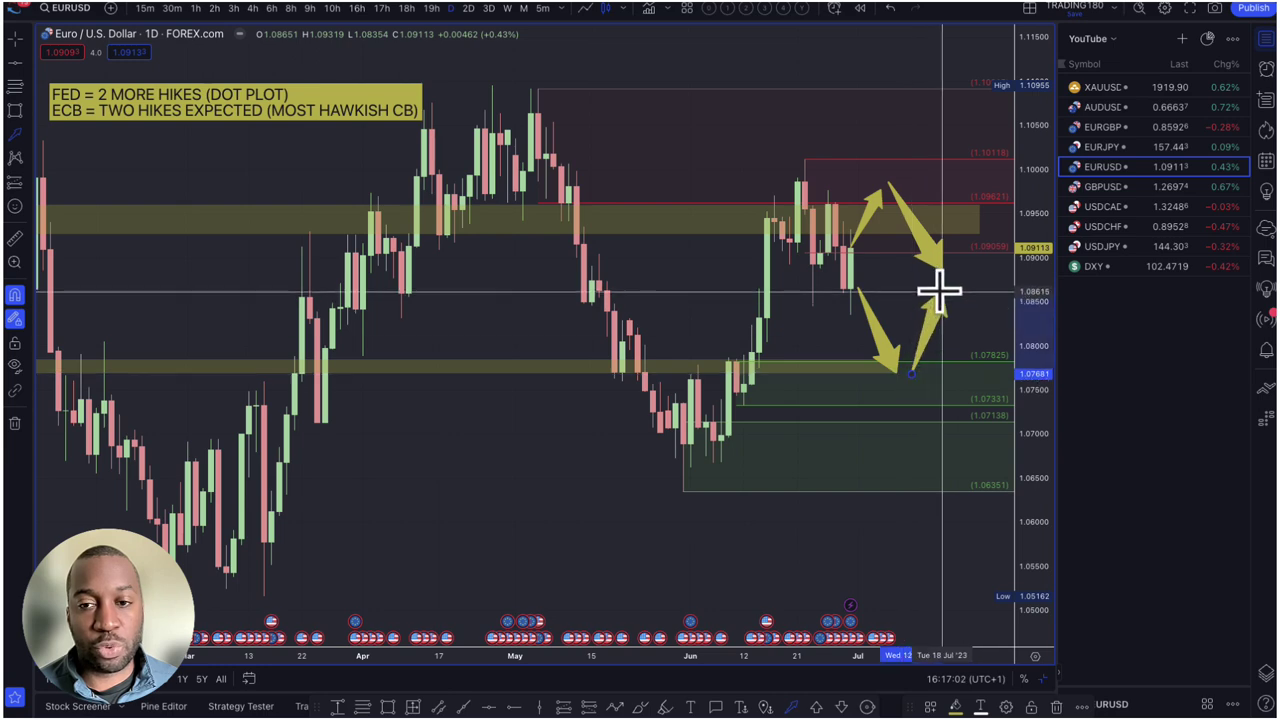
- Stretch the upper EURUSD arrows to about 1.1094 and 1.0877, and try a third arrow rising from about 1.0887 to 1.1036
{"action": "scroll", "coordinate": [940, 291], "scroll_direction": "up", "scroll_amount": 5}
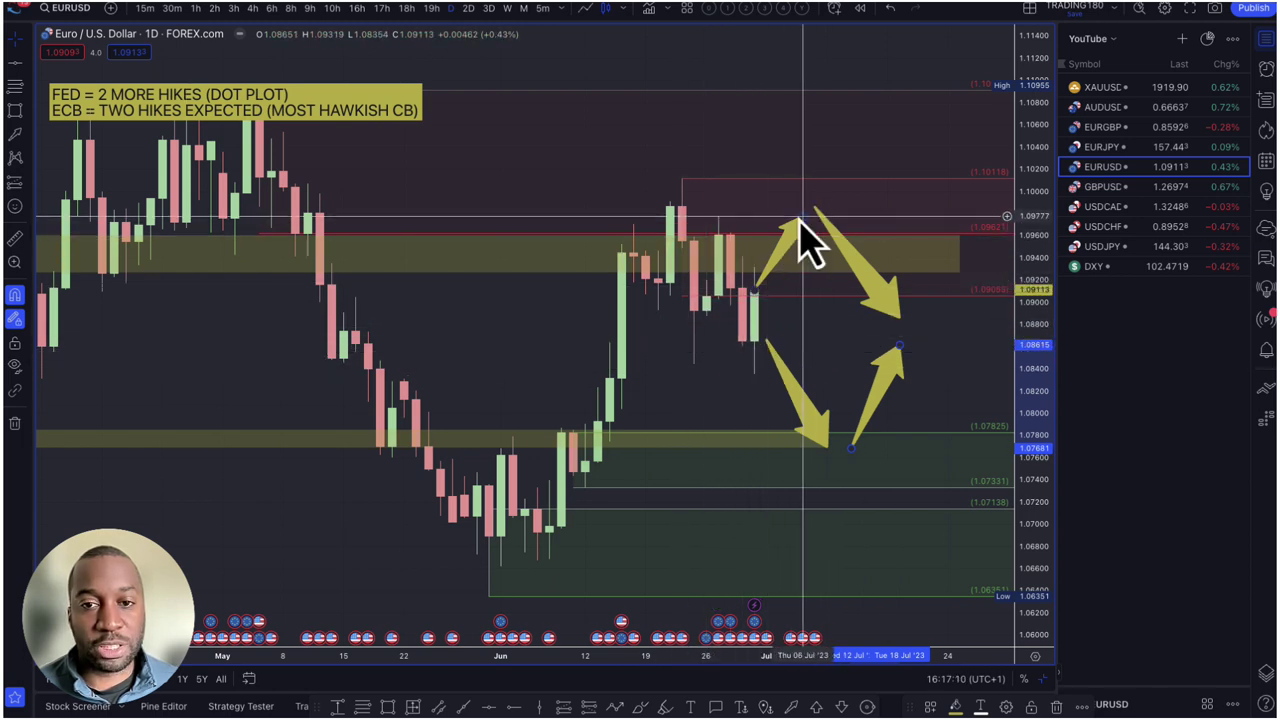
{"action": "left_click_drag", "start_coordinate": [800, 220], "coordinate": [791, 90]}
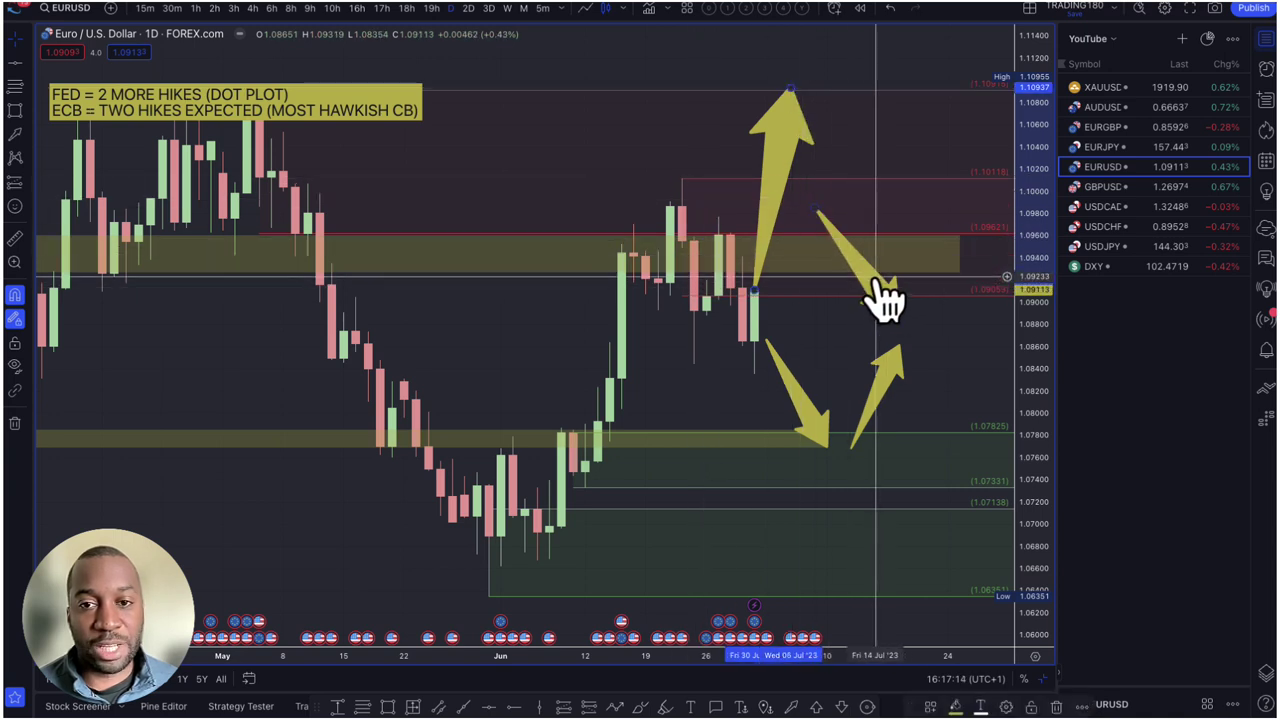
{"action": "left_click_drag", "start_coordinate": [886, 294], "coordinate": [839, 328]}
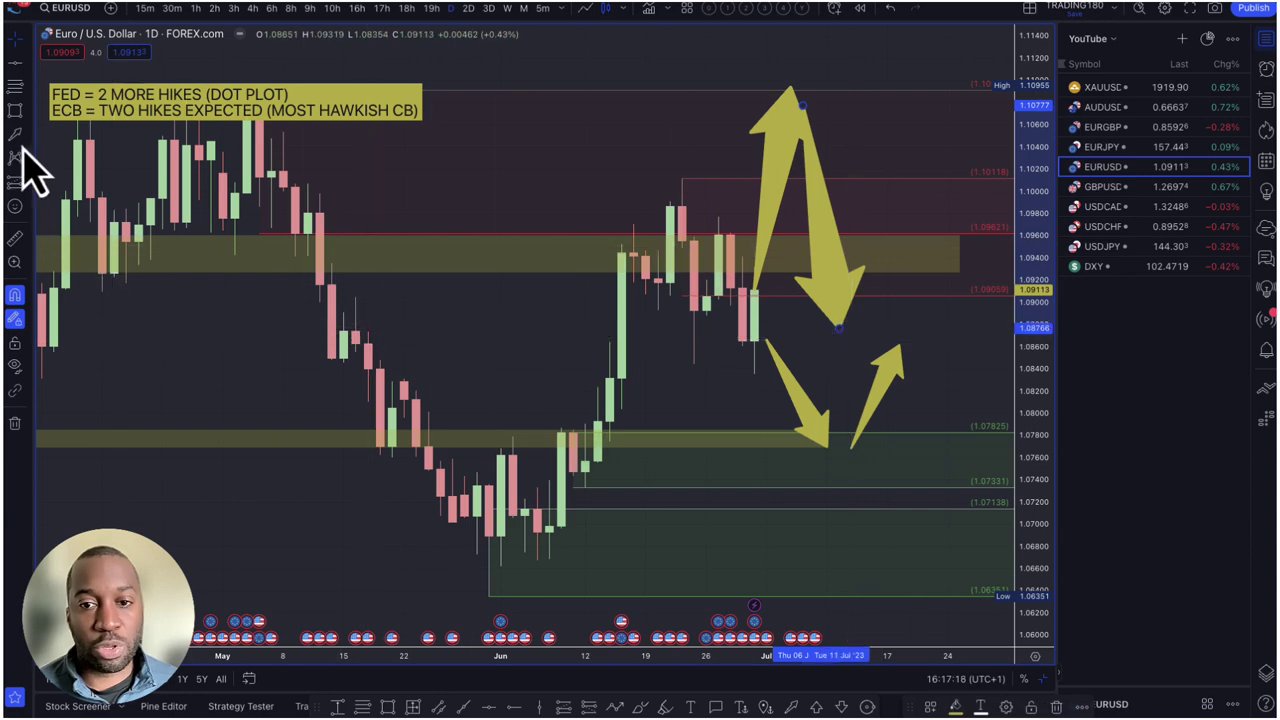
{"action": "left_click_drag", "start_coordinate": [875, 316], "coordinate": [920, 142]}
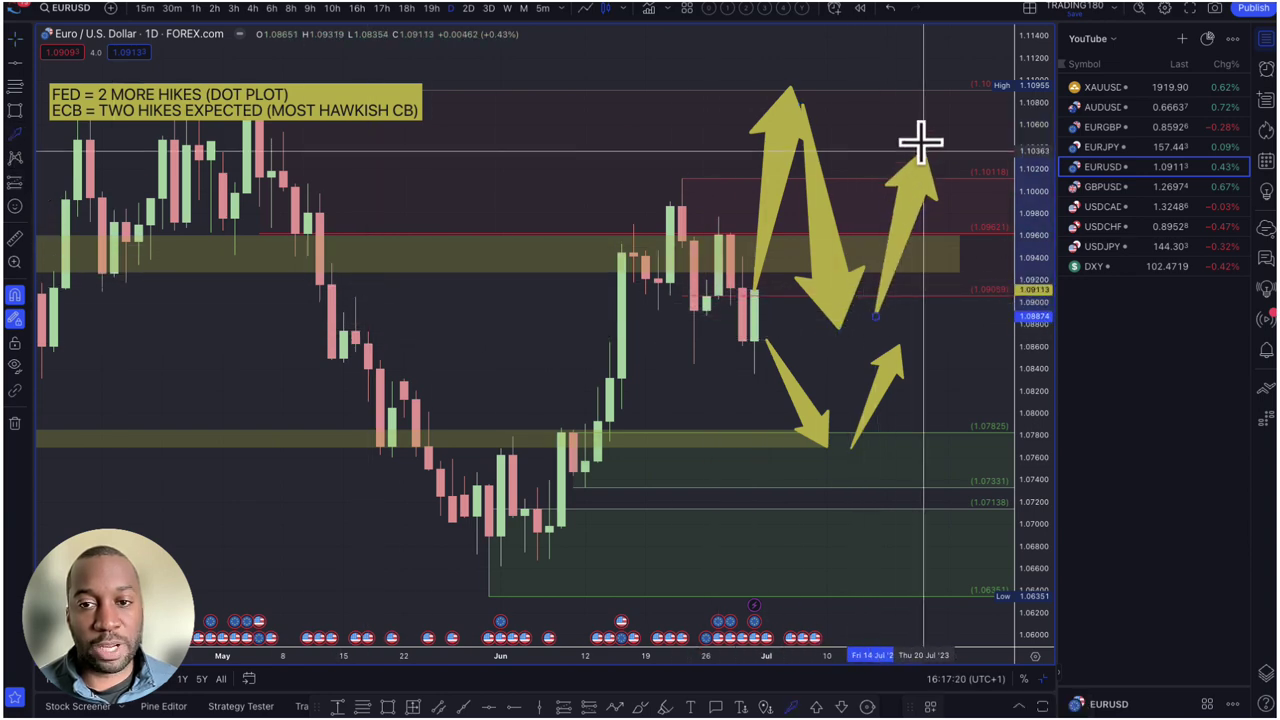
{"action": "key", "text": "ctrl+z"}
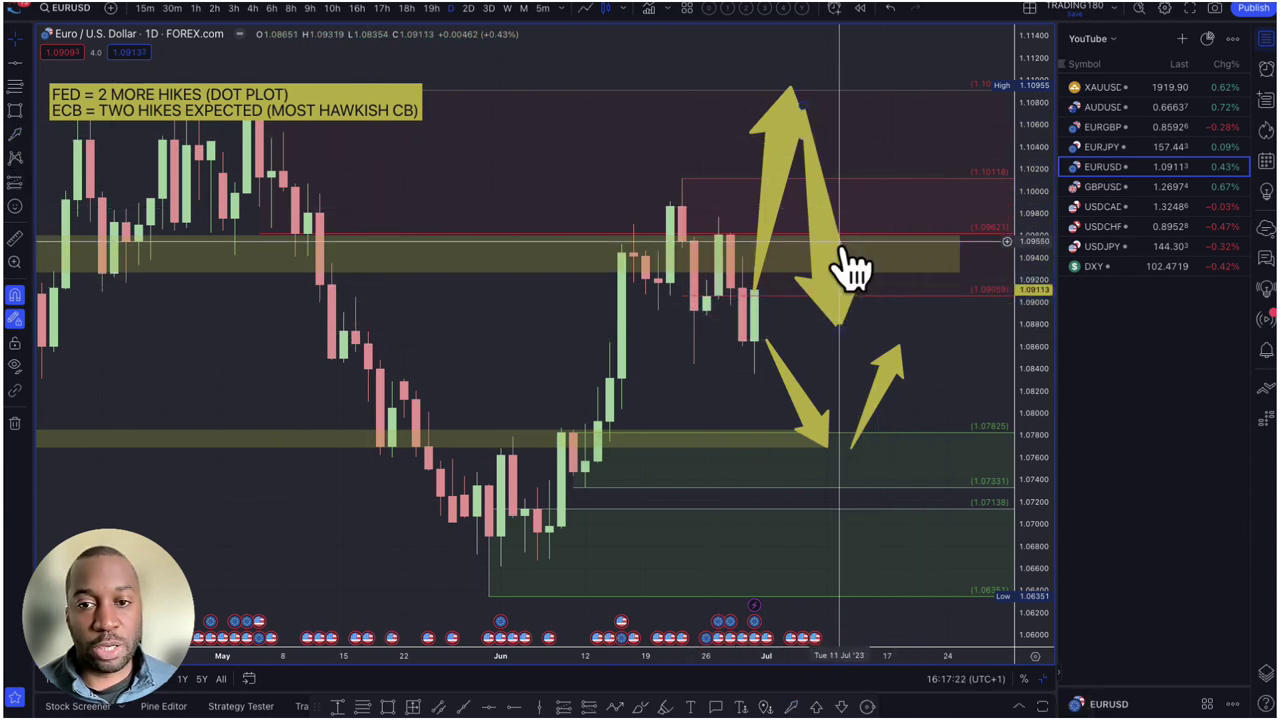
- Remove all the remaining arrows from the EURUSD chart, keeping the zones and the yellow bands
{"action": "left_click", "coordinate": [855, 308]}
{"action": "key", "text": "Delete"}
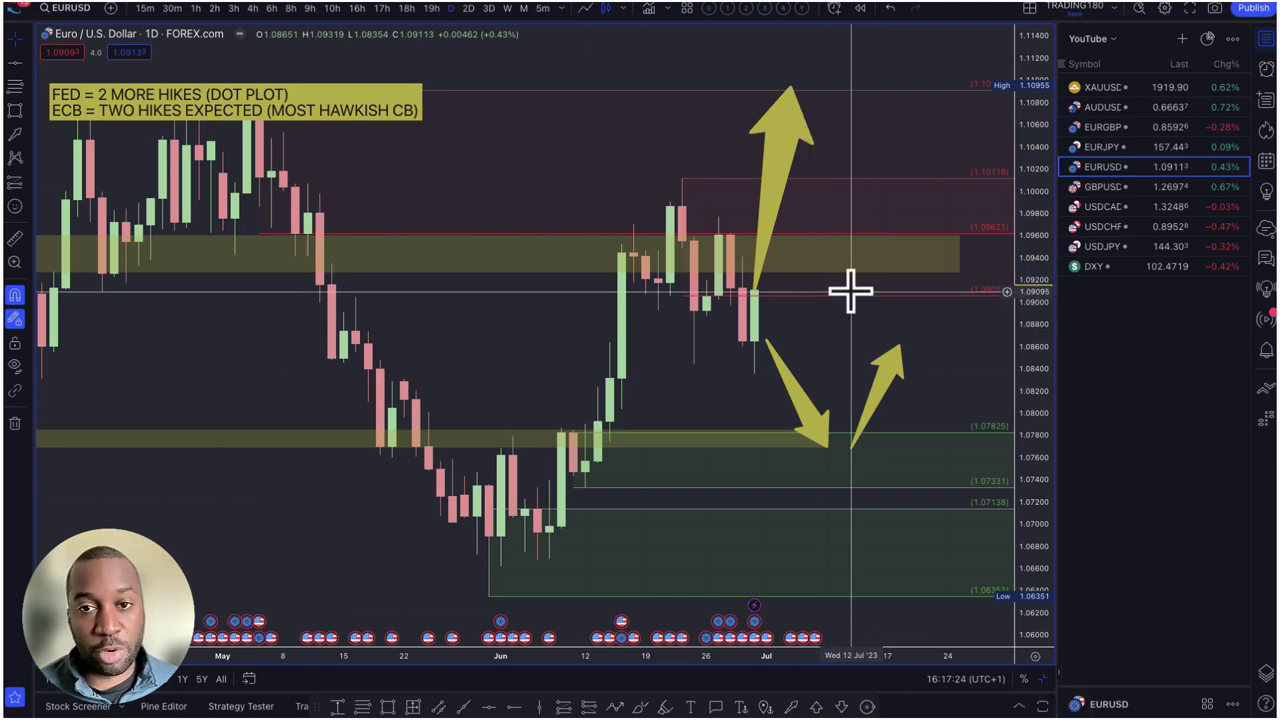
{"action": "left_click", "coordinate": [775, 130]}
{"action": "key", "text": "Delete"}
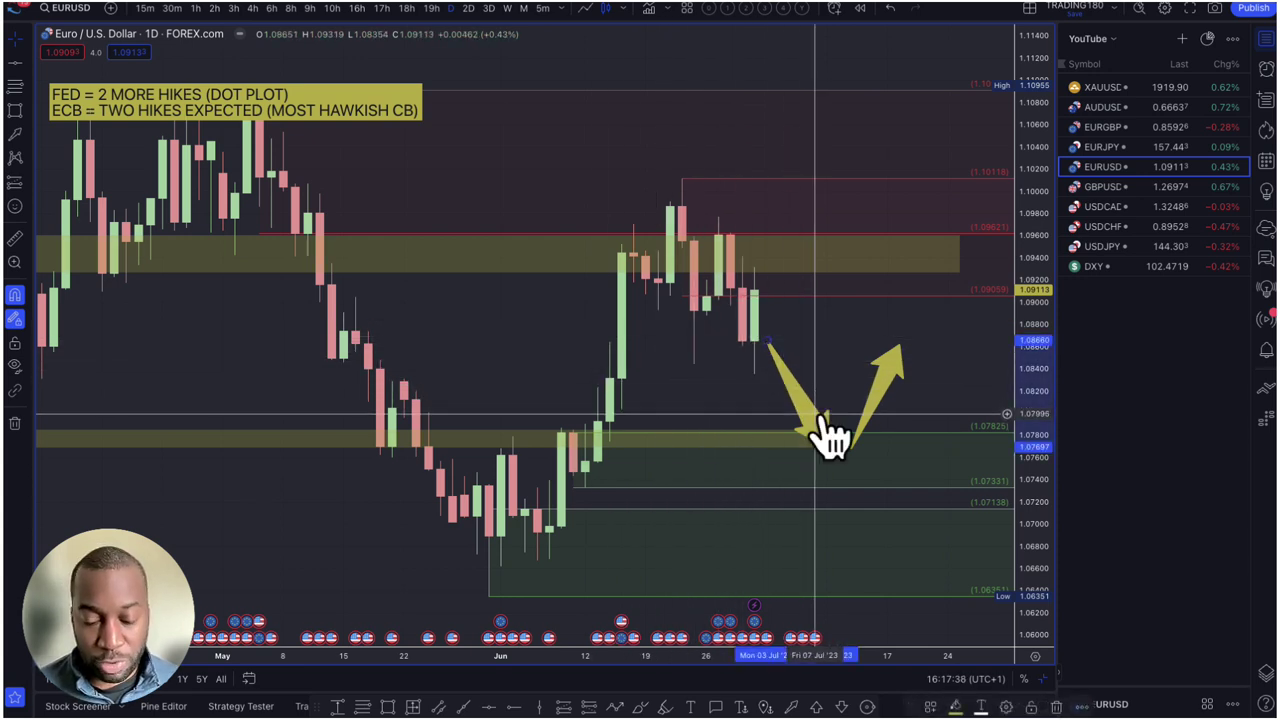
{"action": "key", "text": "ctrl+z"}
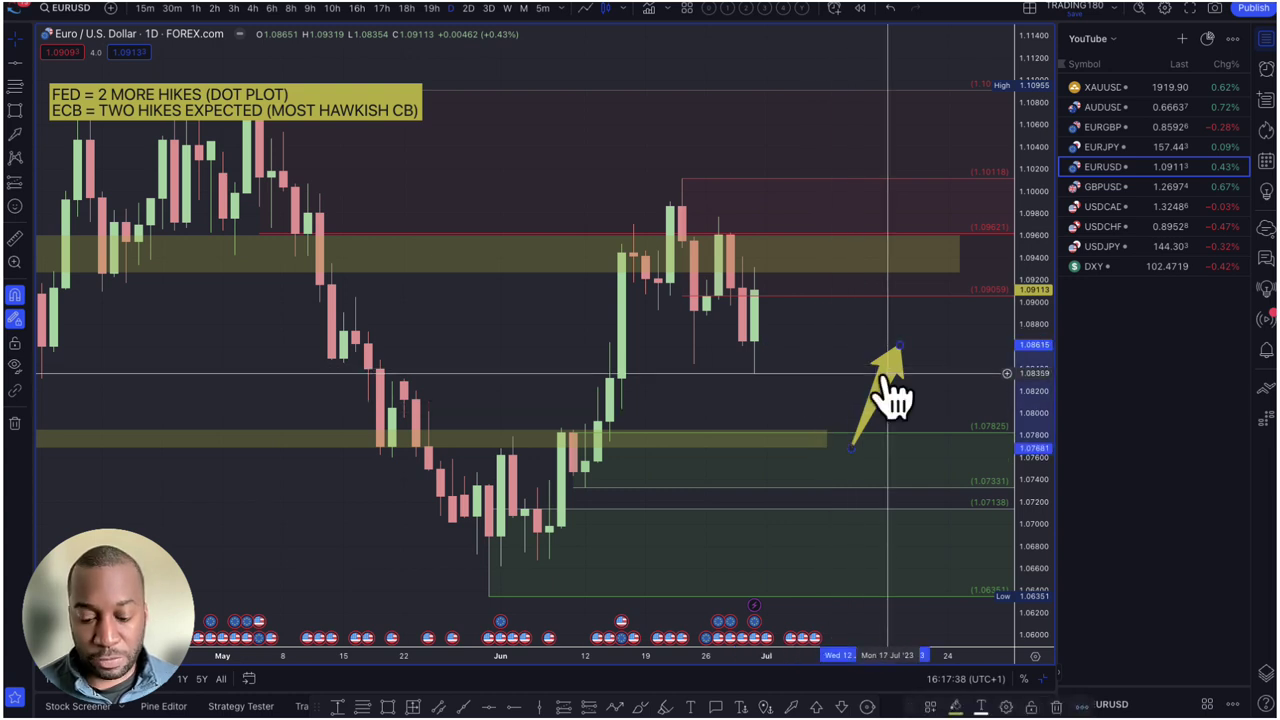
{"action": "key", "text": "ctrl+z"}
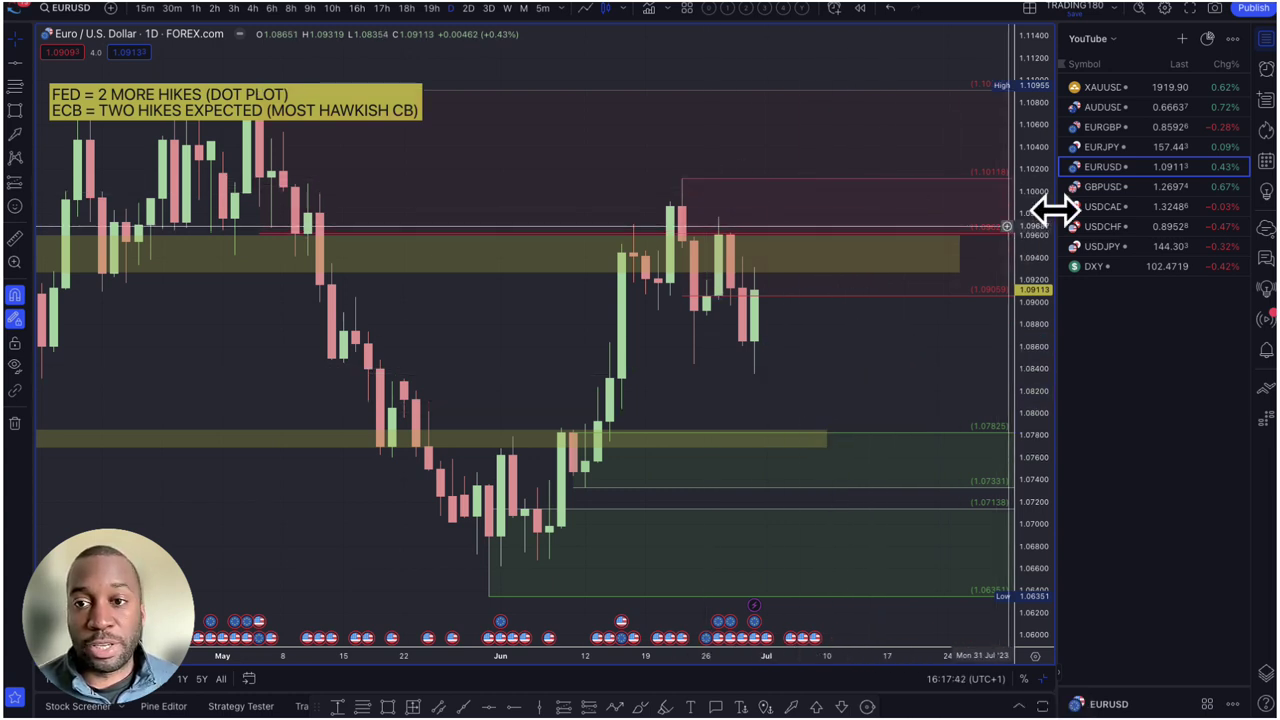
- Open the EURJPY daily chart and draw a zone between 156.596 and 155.059 using the 2. DEMAND template
{"action": "left_click", "coordinate": [1110, 148]}
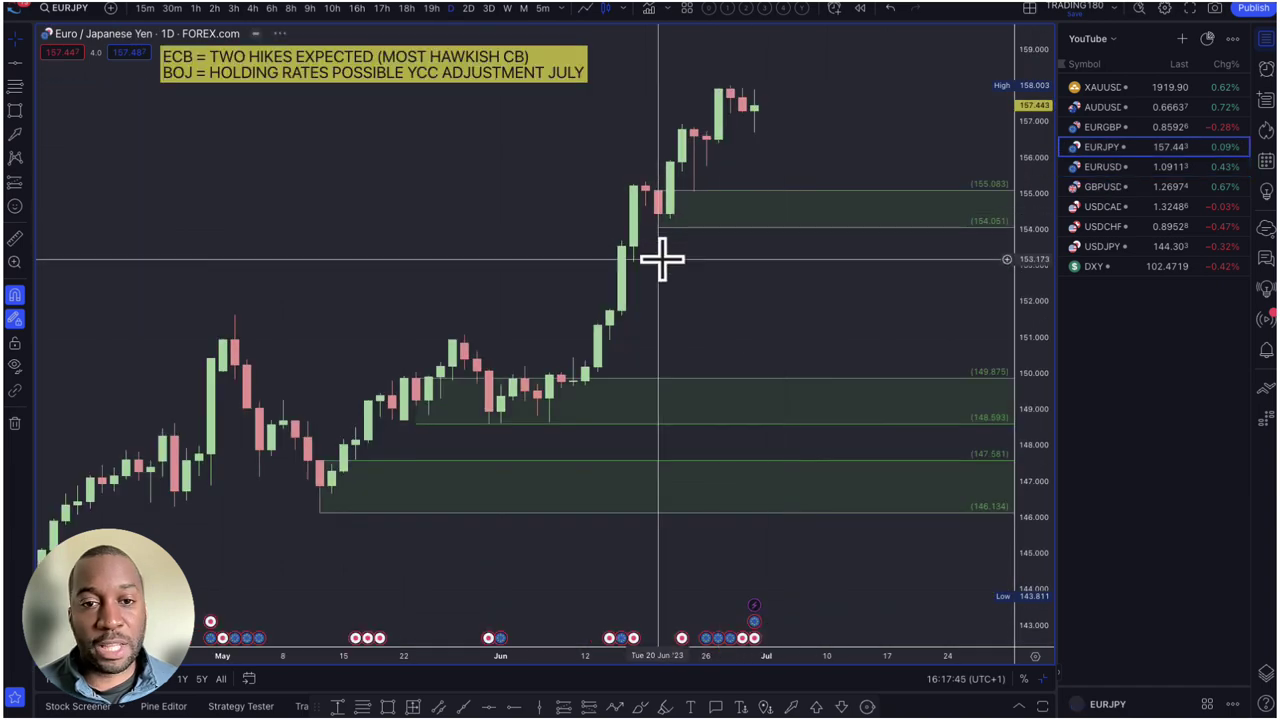
{"action": "scroll", "coordinate": [591, 371], "scroll_direction": "down", "scroll_amount": 3}
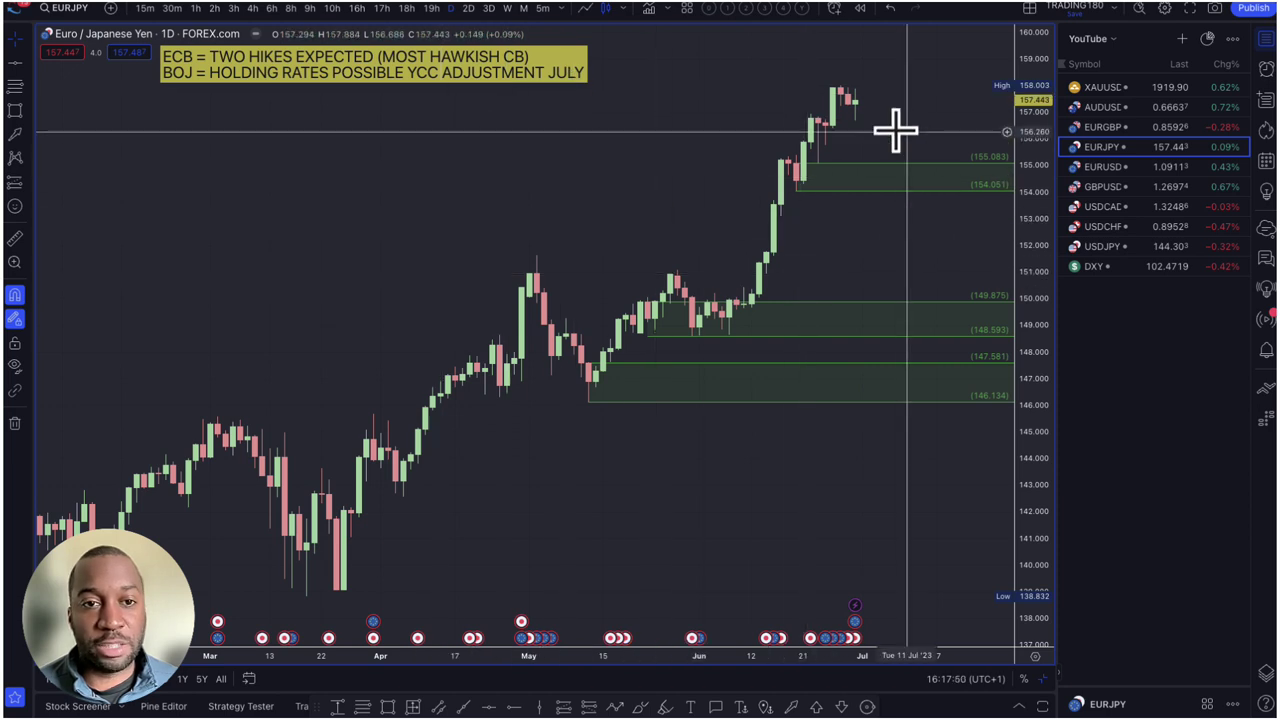
{"action": "scroll", "coordinate": [651, 223], "scroll_direction": "up", "scroll_amount": 4}
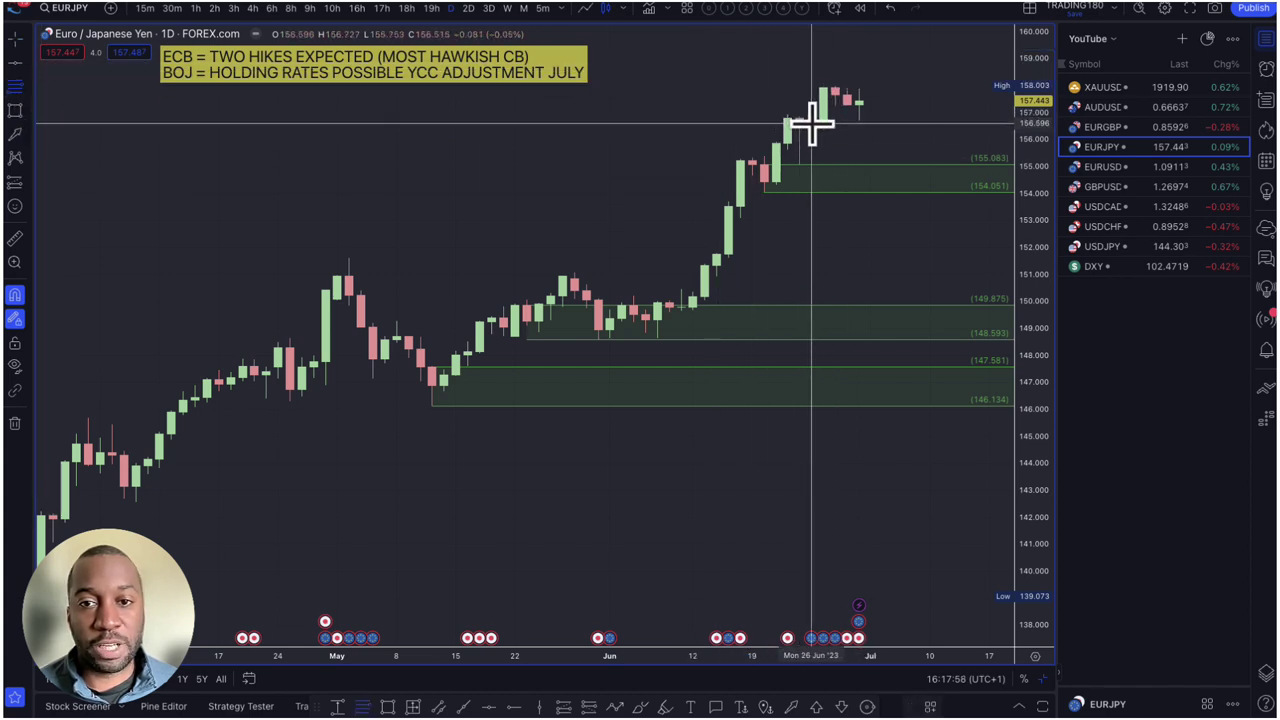
{"action": "left_click_drag", "start_coordinate": [811, 124], "coordinate": [800, 160]}
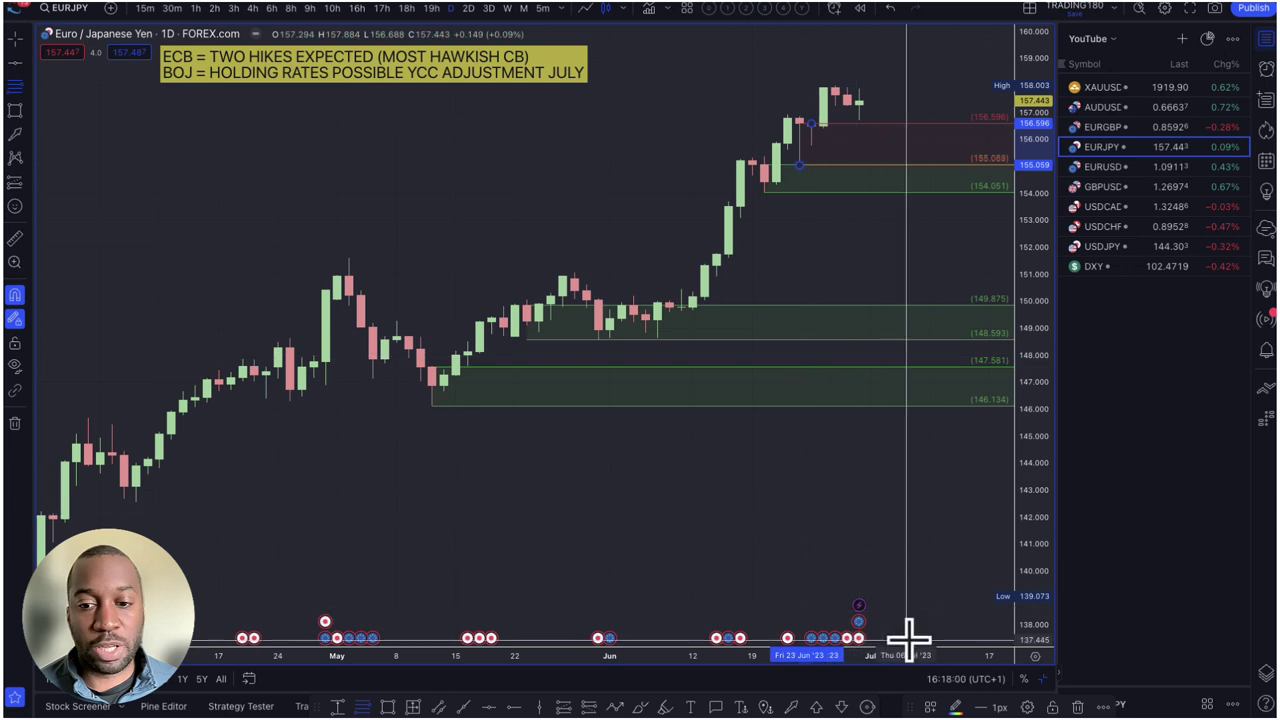
{"action": "left_click", "coordinate": [930, 707]}
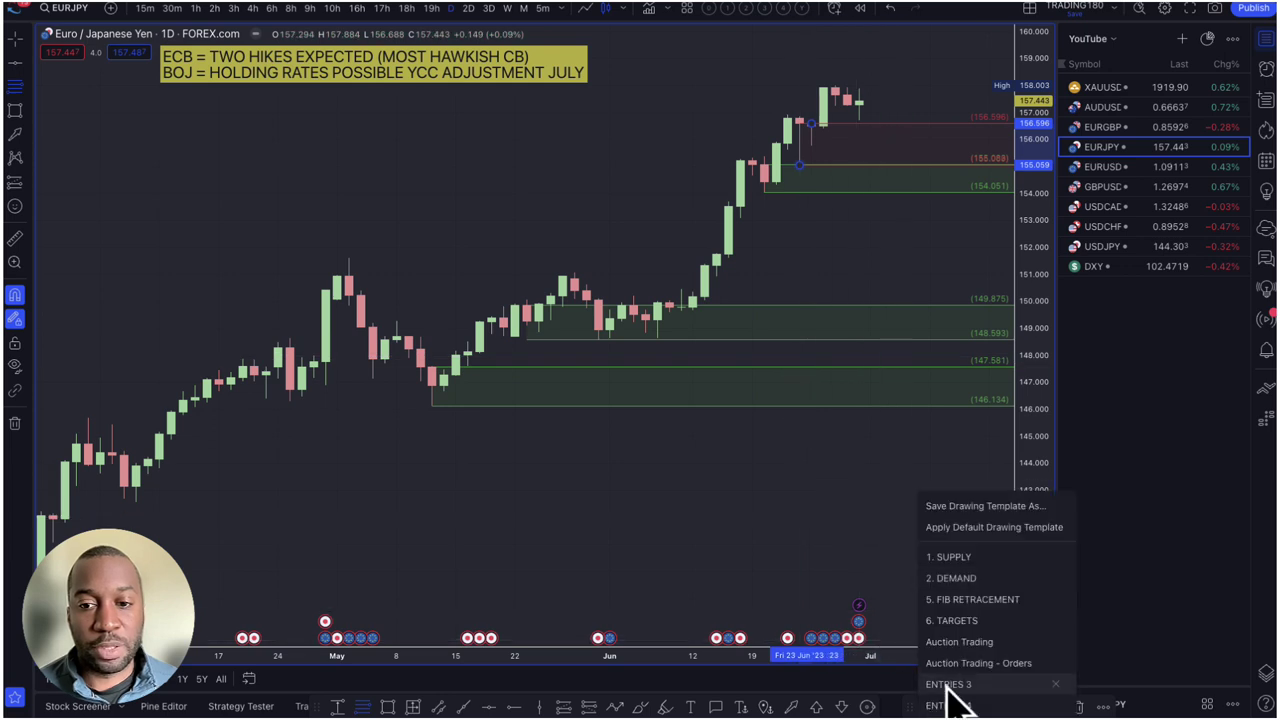
{"action": "left_click", "coordinate": [968, 580]}
- Draw a thin yellow rectangle on EURJPY between 155.289 and 154.996, from 6 June to 26 July
{"action": "scroll", "coordinate": [720, 380], "scroll_direction": "up", "scroll_amount": 5}
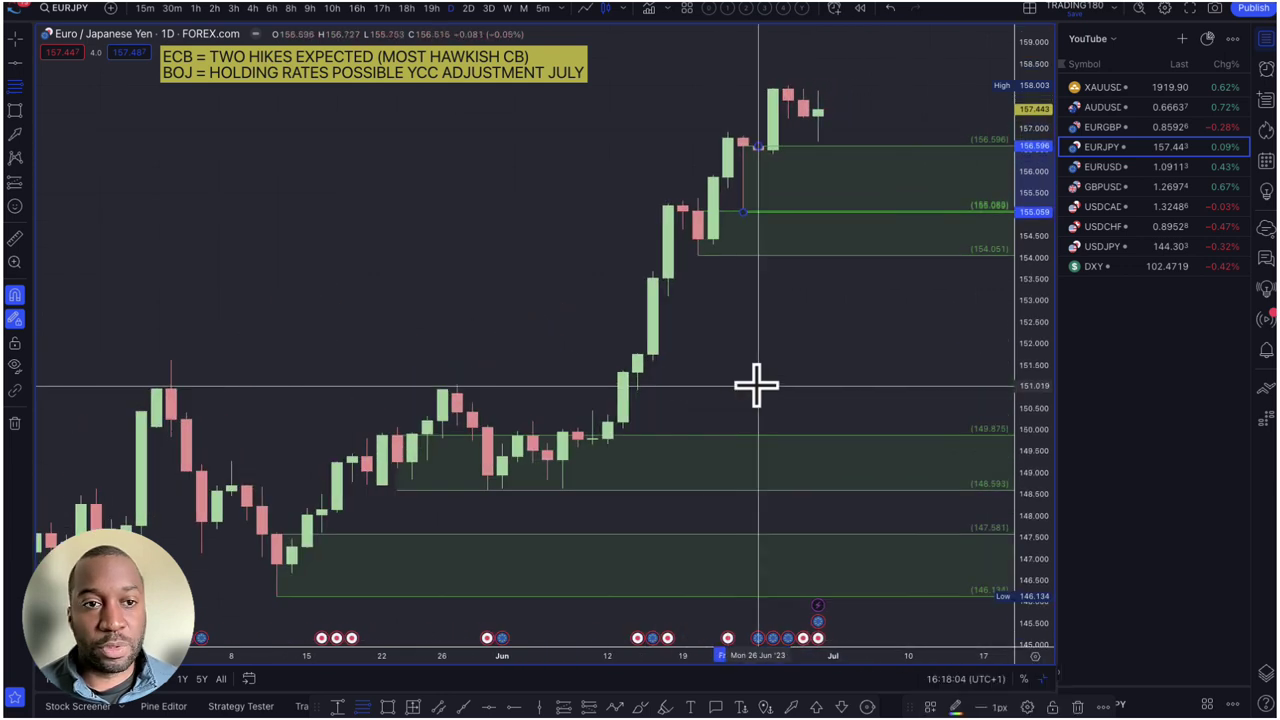
{"action": "left_click", "coordinate": [15, 112]}
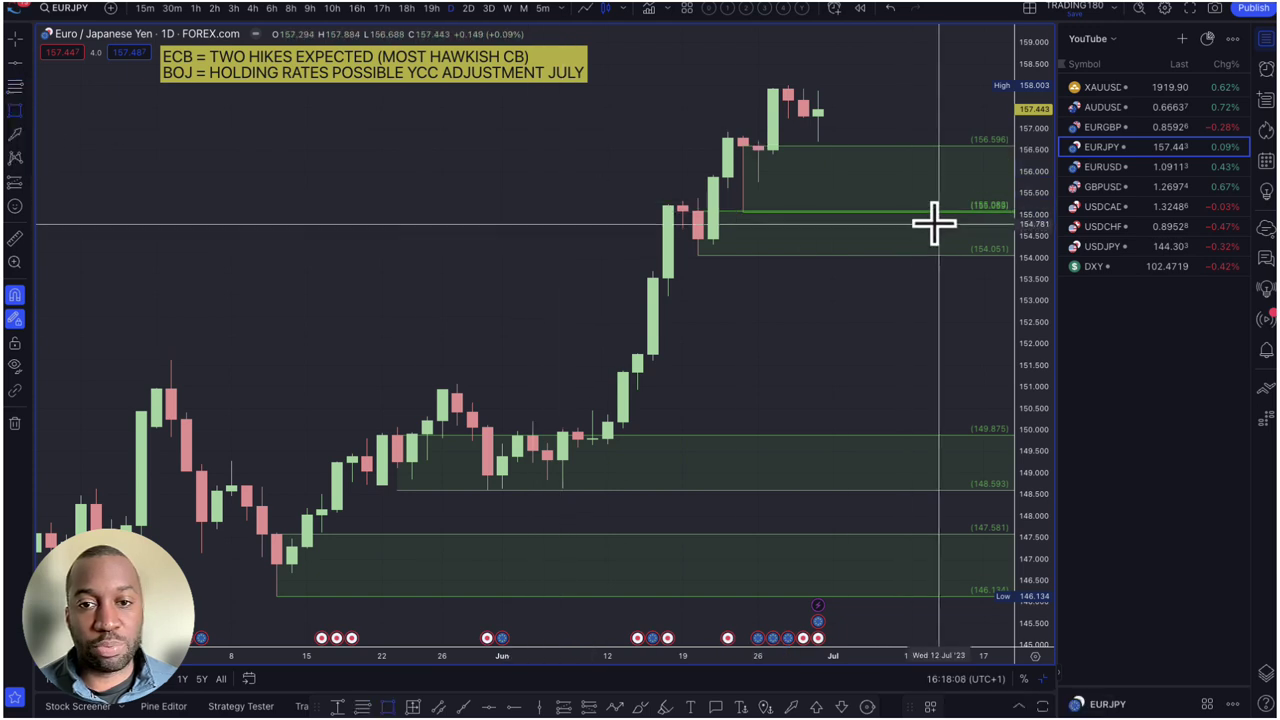
{"action": "left_click", "coordinate": [607, 193]}
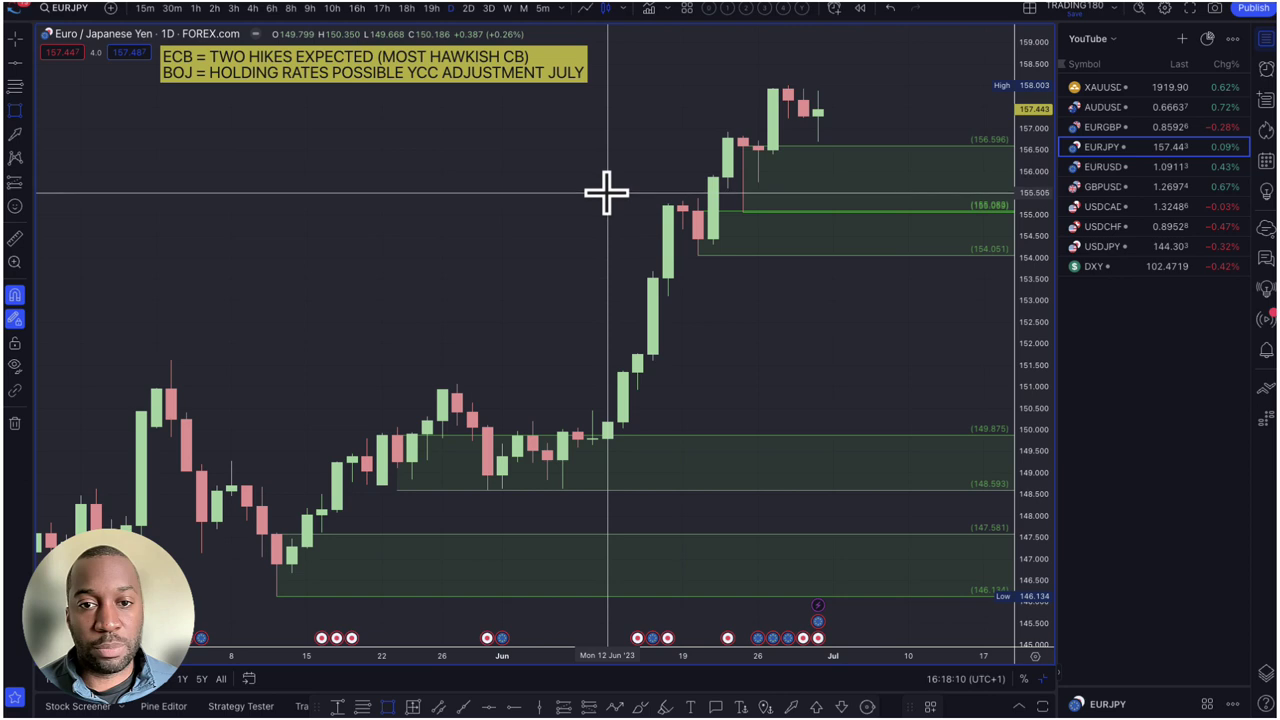
{"action": "left_click", "coordinate": [977, 208]}
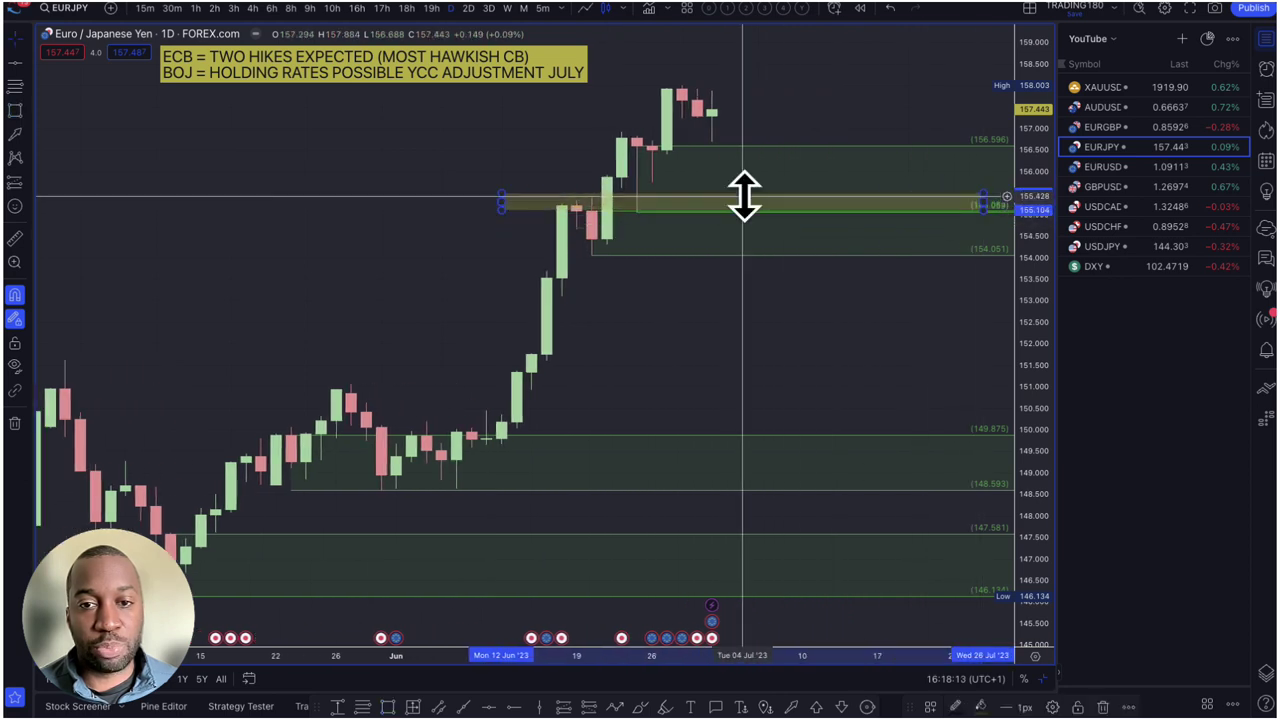
{"action": "left_click_drag", "start_coordinate": [741, 195], "coordinate": [738, 203]}
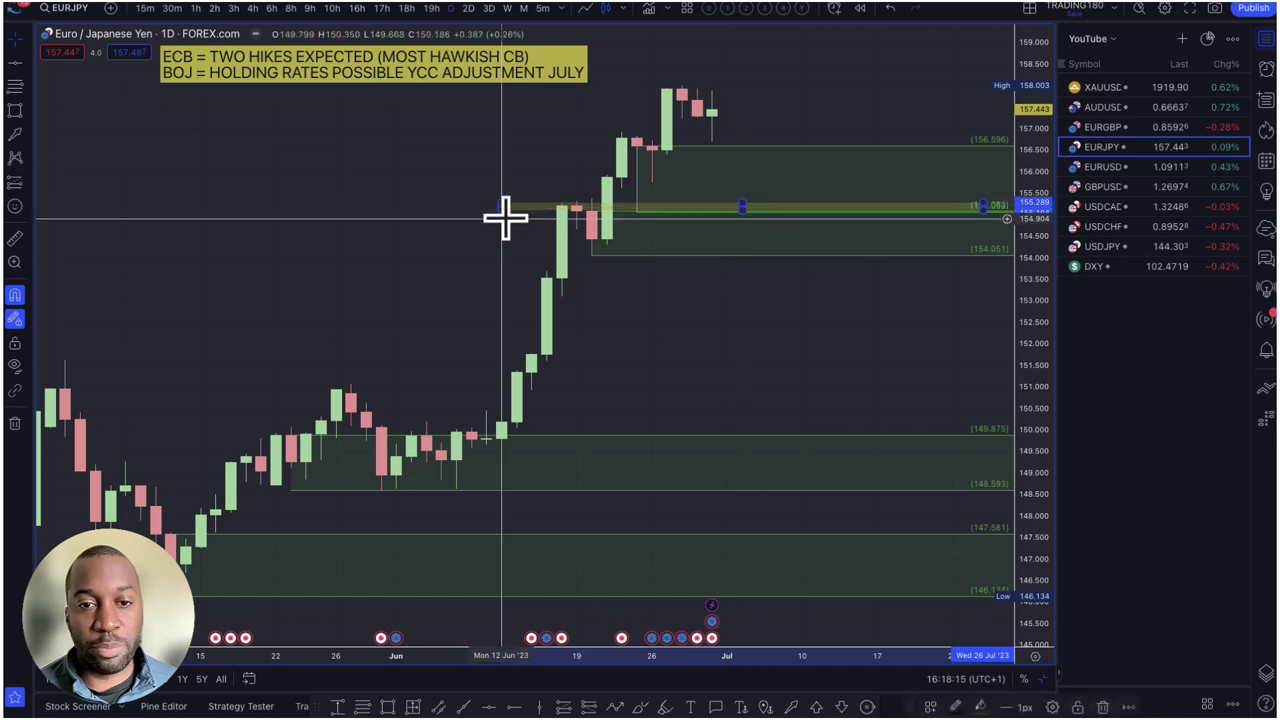
{"action": "left_click_drag", "start_coordinate": [501, 211], "coordinate": [441, 213]}
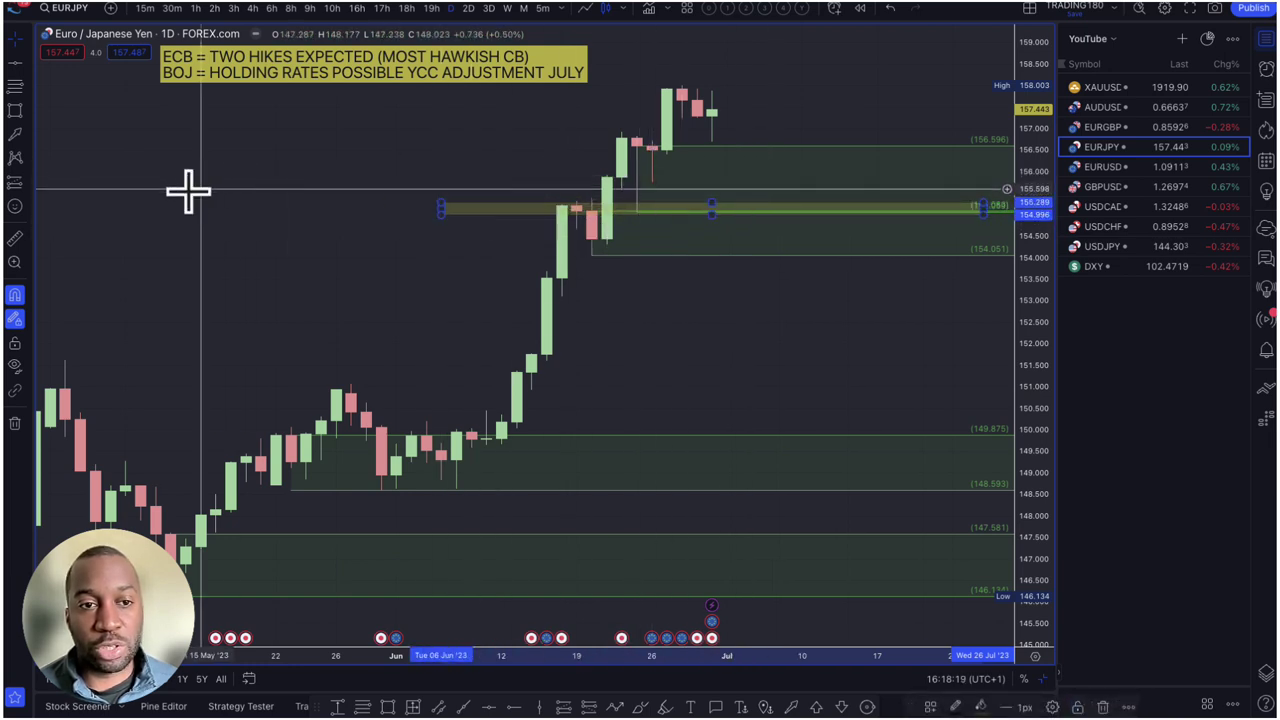
- Draw an arrow falling from about 156.7 to the yellow band, then rising arrows from about 155.07 to 157.48 and 154.09 to 156.69
{"action": "left_click", "coordinate": [16, 138]}
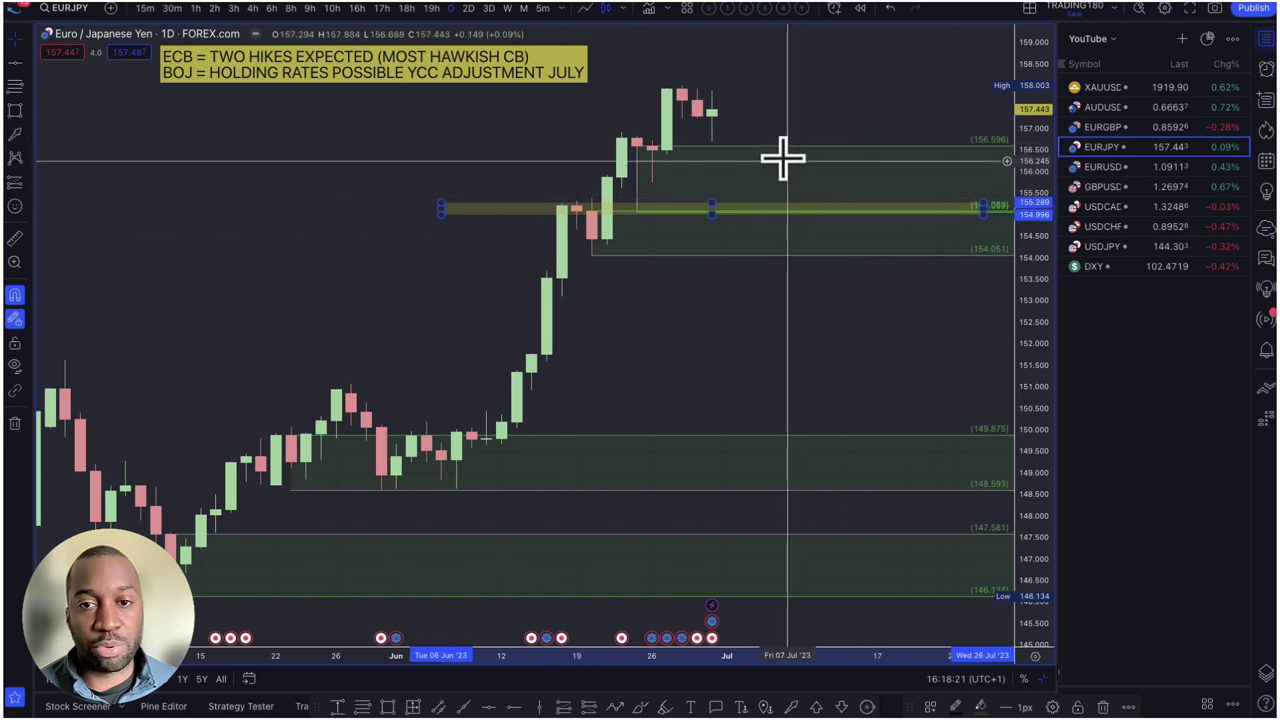
{"action": "mouse_move", "coordinate": [712, 142]}
{"action": "left_mouse_down"}
{"action": "mouse_move", "coordinate": [750, 205]}
{"action": "mouse_move", "coordinate": [771, 210]}
{"action": "mouse_move", "coordinate": [833, 107]}
{"action": "left_mouse_up"}
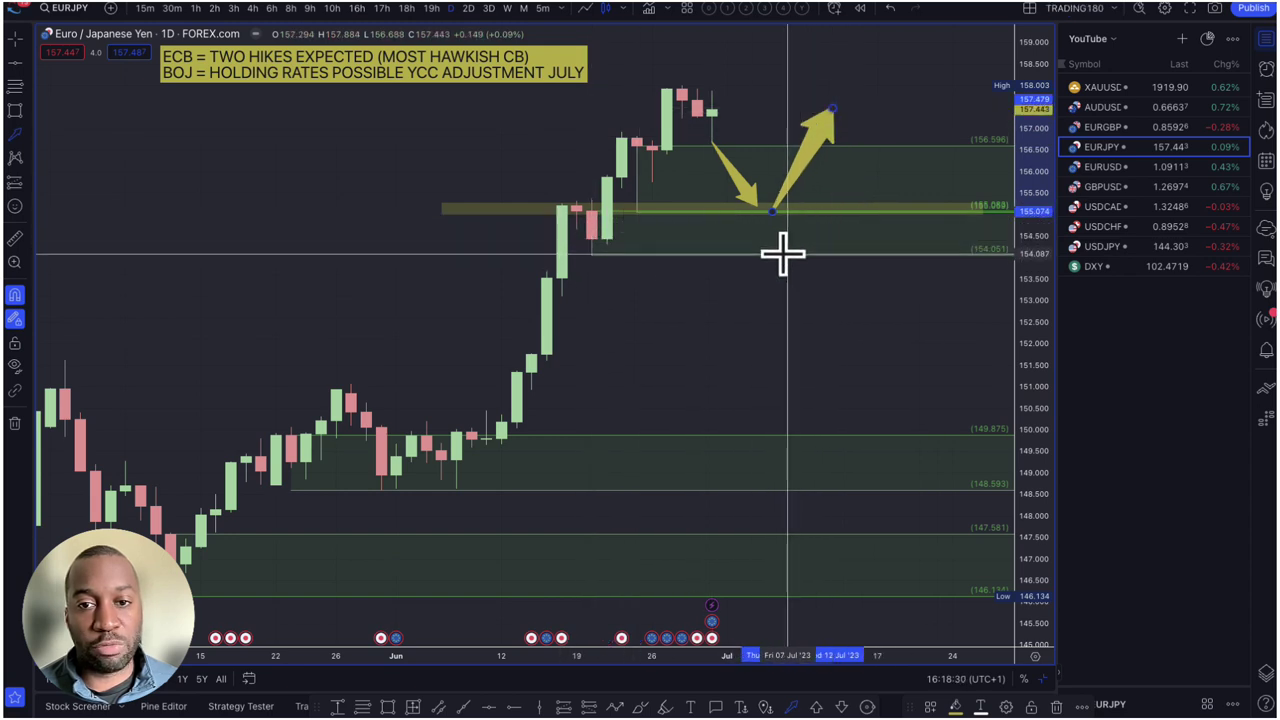
{"action": "left_click_drag", "start_coordinate": [786, 254], "coordinate": [868, 143]}
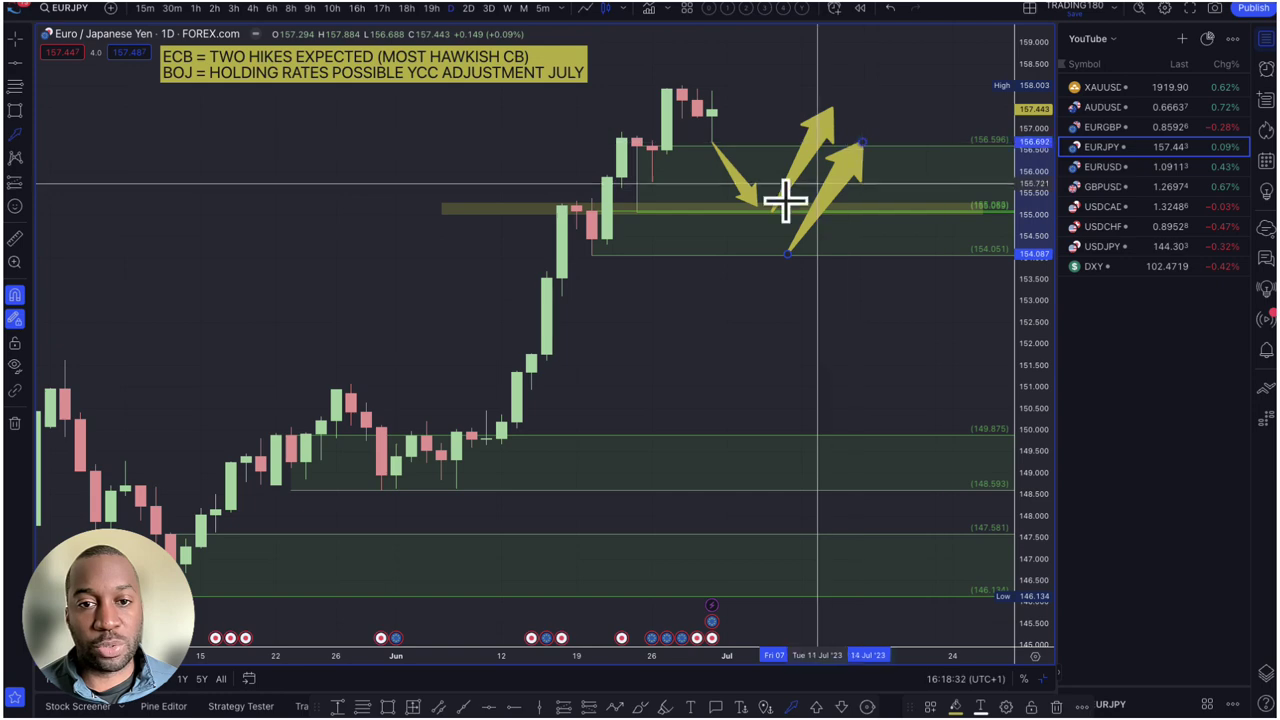
{"action": "scroll", "coordinate": [677, 263], "scroll_direction": "down", "scroll_amount": 1}
{"action": "scroll", "coordinate": [753, 290], "scroll_direction": "up", "scroll_amount": 2}
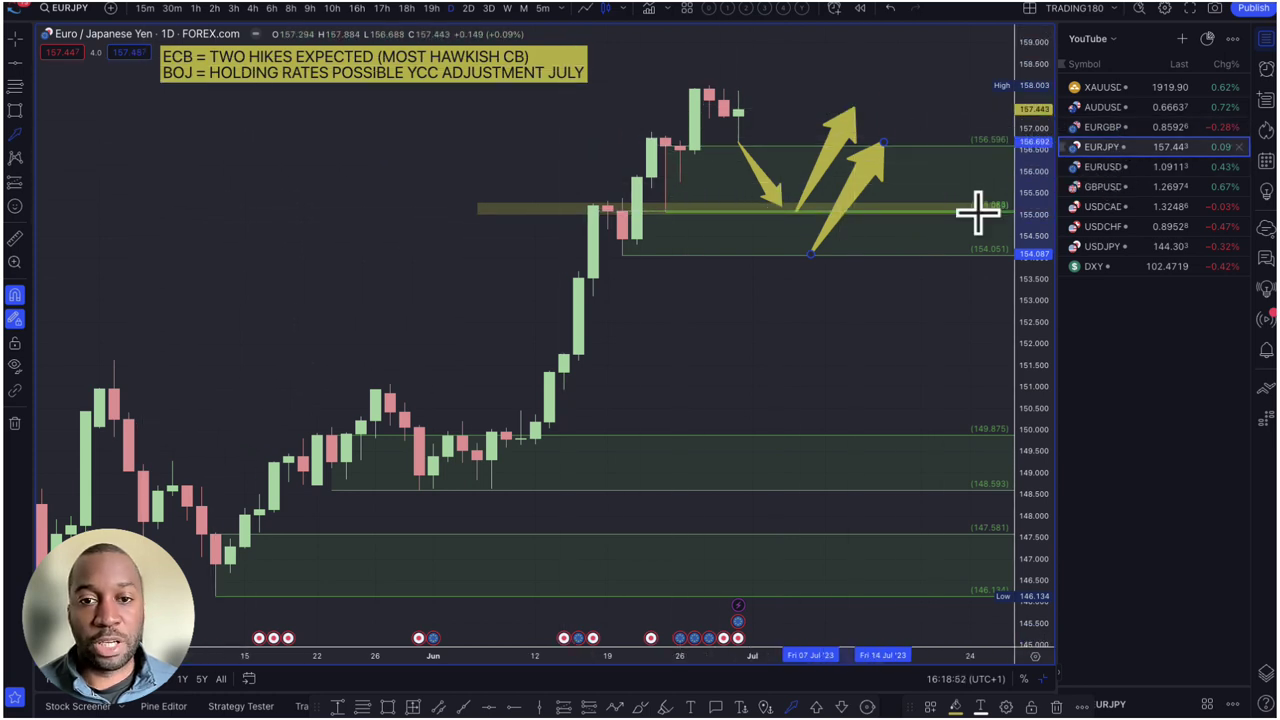
- Open the EURGBP daily chart
{"action": "scroll", "coordinate": [574, 466], "scroll_direction": "down", "scroll_amount": 3}
{"action": "scroll", "coordinate": [574, 466], "scroll_direction": "up", "scroll_amount": 4}
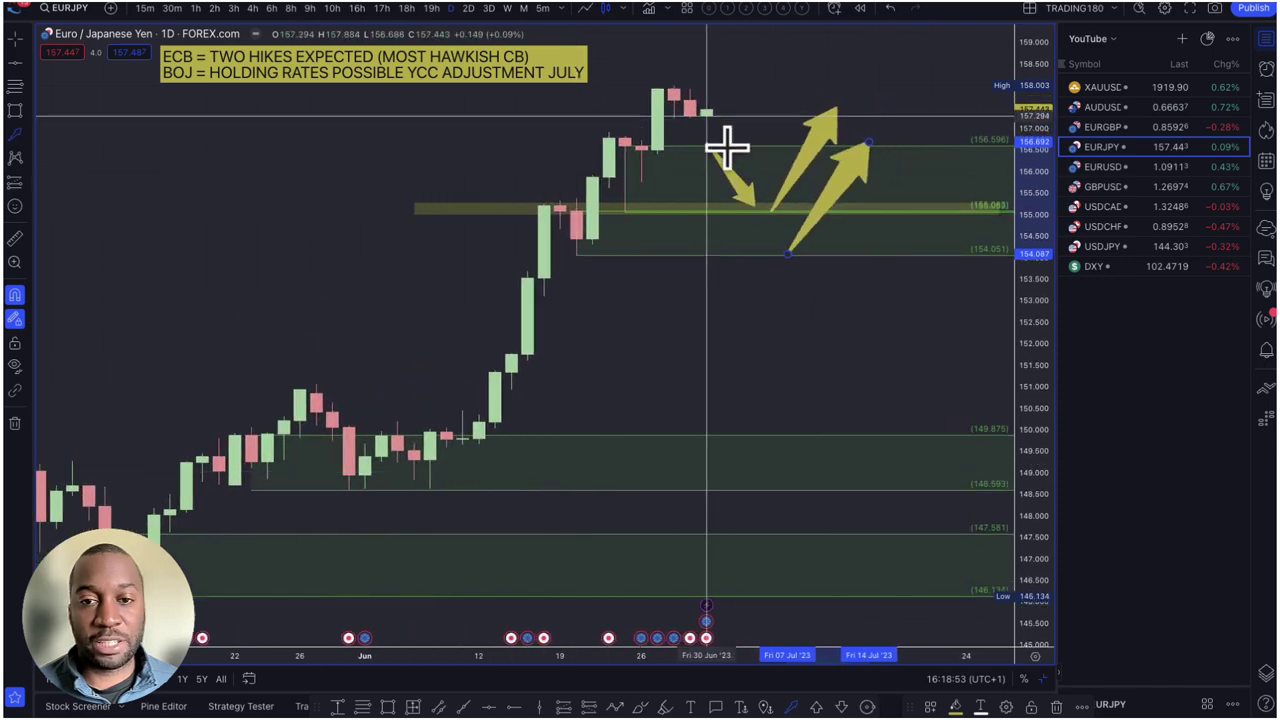
{"action": "left_click", "coordinate": [1140, 130]}
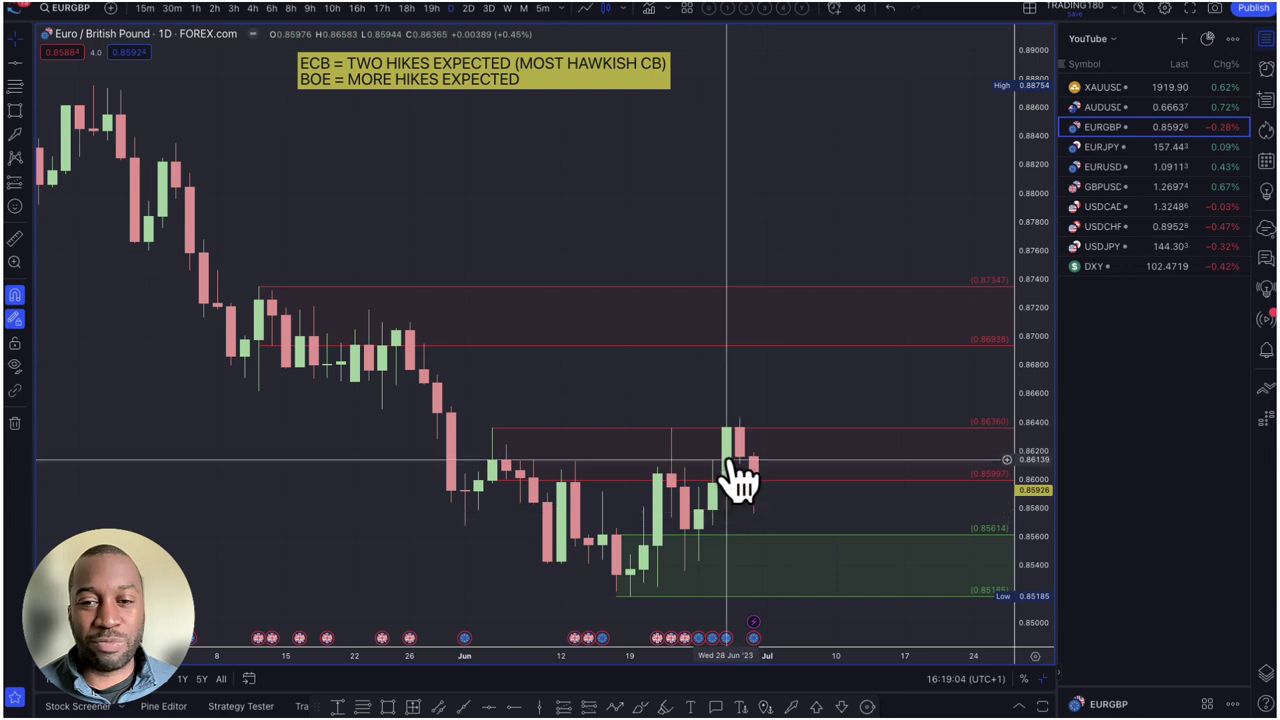
{"action": "left_click", "coordinate": [17, 137]}
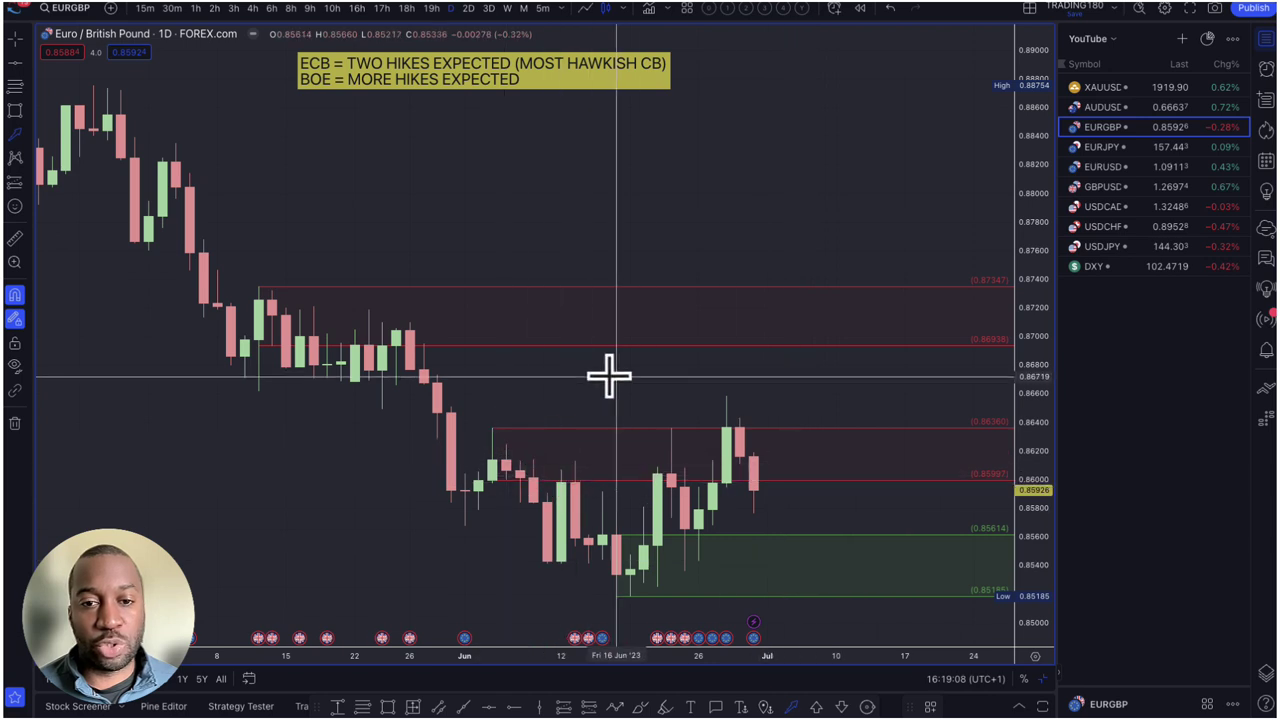
{"action": "left_click_drag", "start_coordinate": [615, 362], "coordinate": [683, 443]}
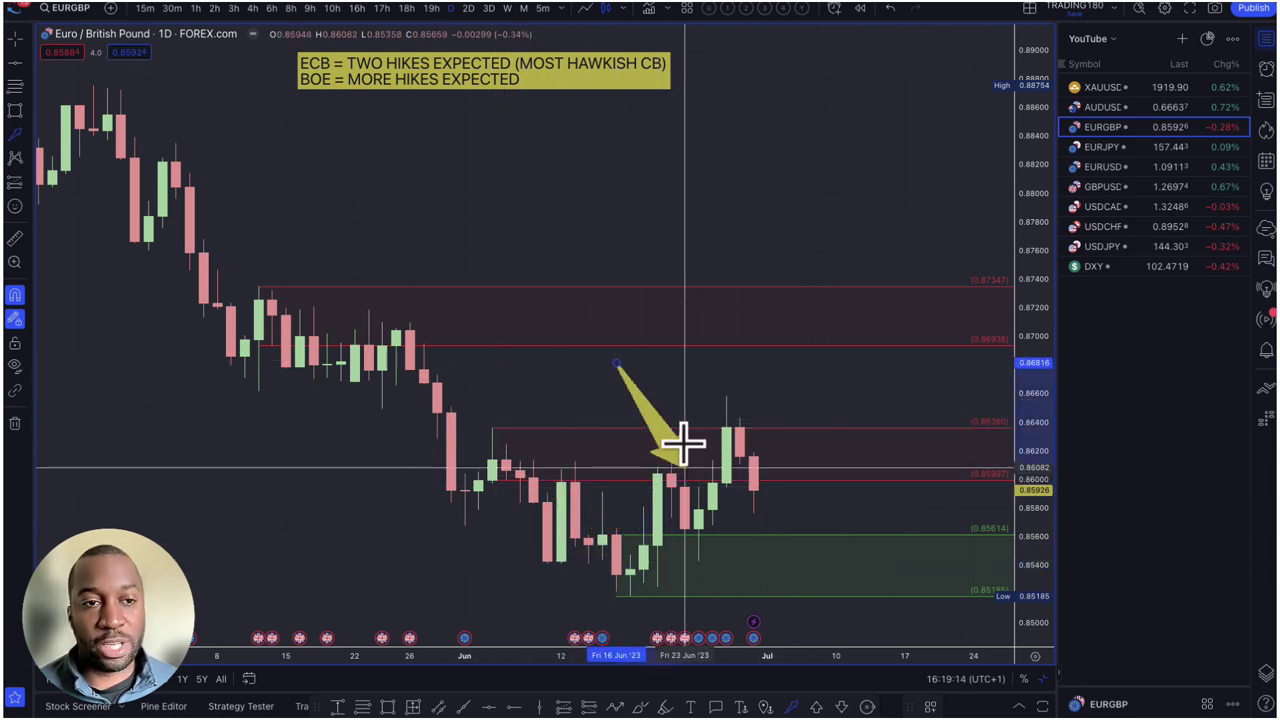
{"action": "key", "text": "Escape"}
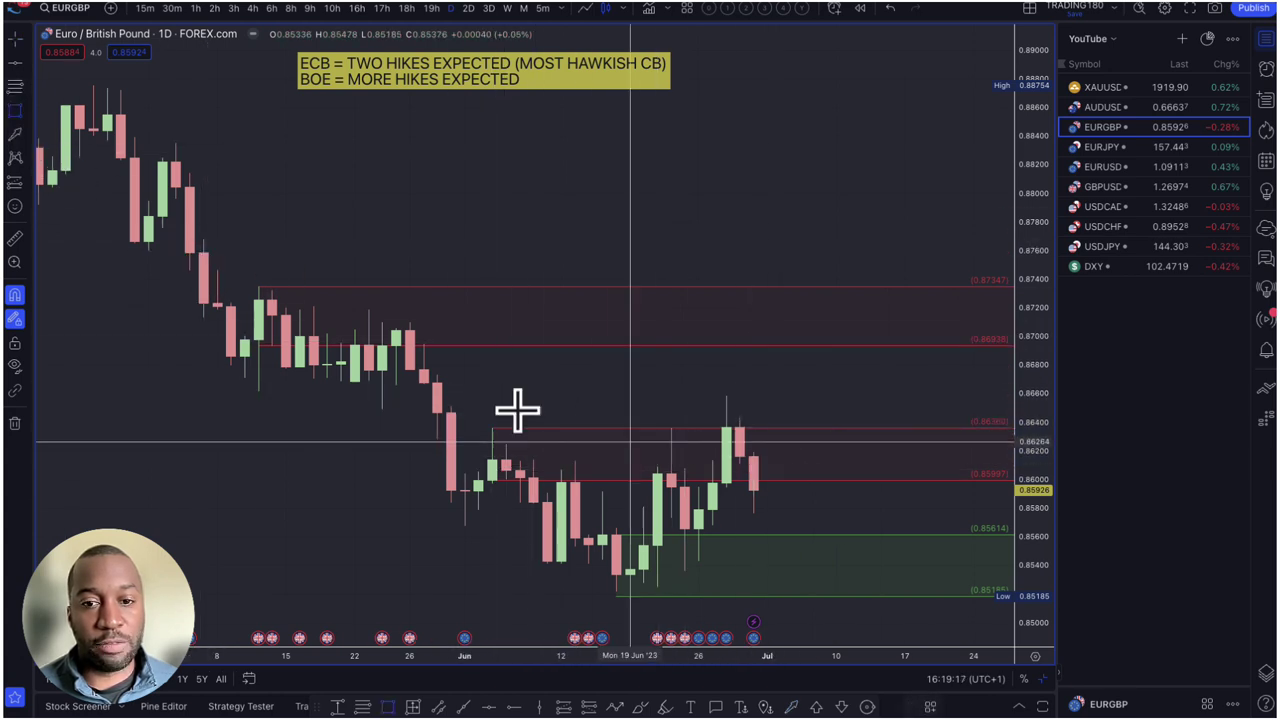
- Draw a yellow rectangle from 5 June to 5 July between 0.86360 and 0.85170, and place a down-arrow marker above the 28 June high
{"action": "key", "text": "alt+shift+r"}
{"action": "mouse_move", "coordinate": [491, 428]}
{"action": "left_mouse_down"}
{"action": "mouse_move", "coordinate": [743, 529]}
{"action": "mouse_move", "coordinate": [795, 598]}
{"action": "left_mouse_up"}
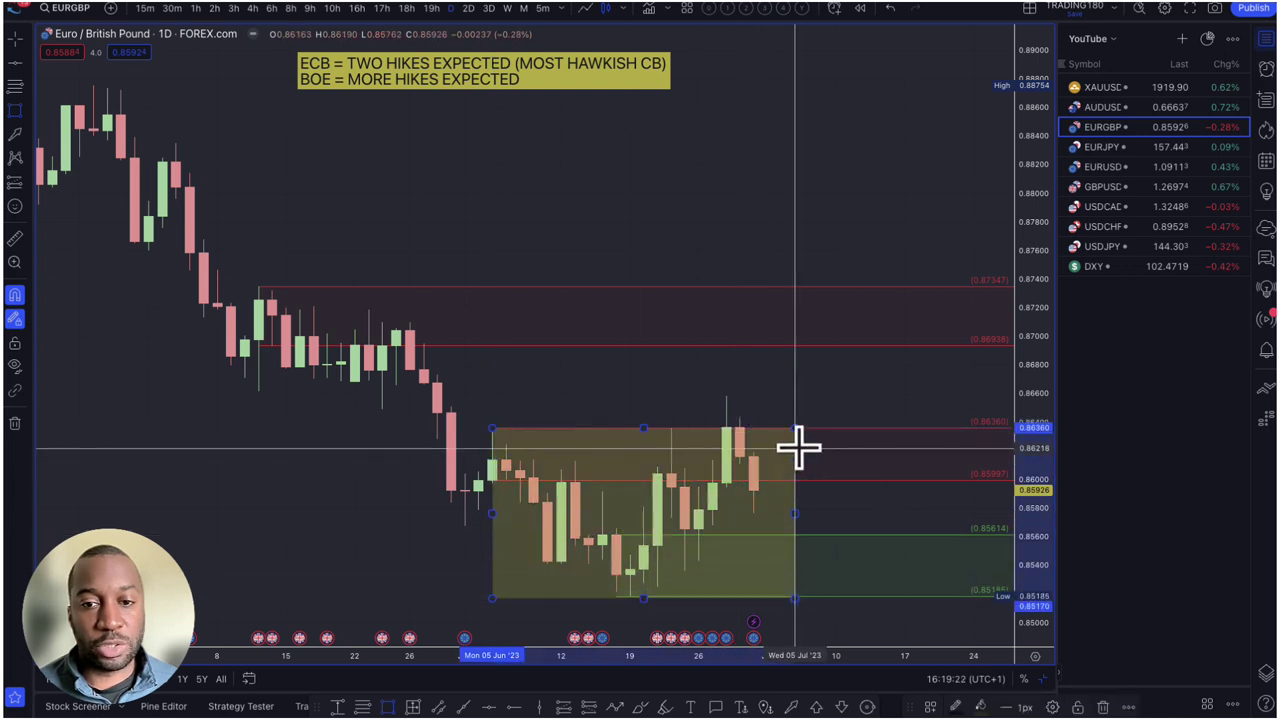
{"action": "left_click", "coordinate": [840, 707]}
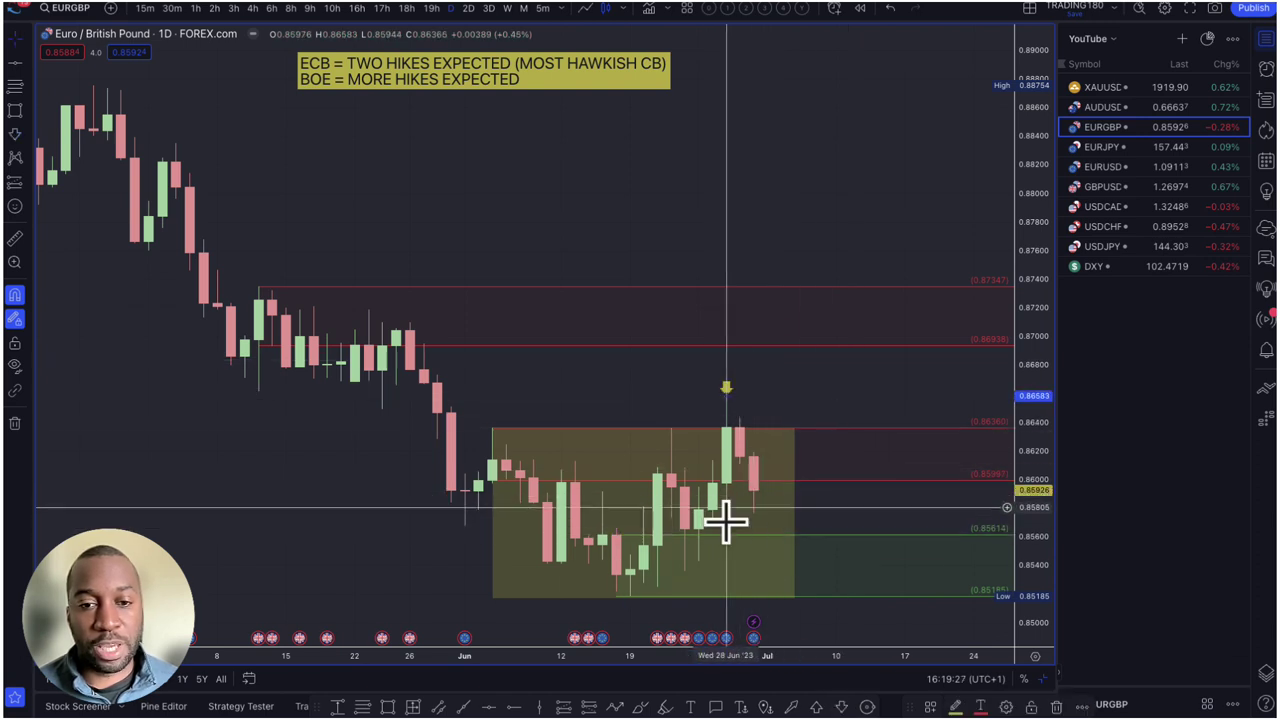
{"action": "right_click", "coordinate": [781, 474]}
{"action": "key", "text": "Escape"}
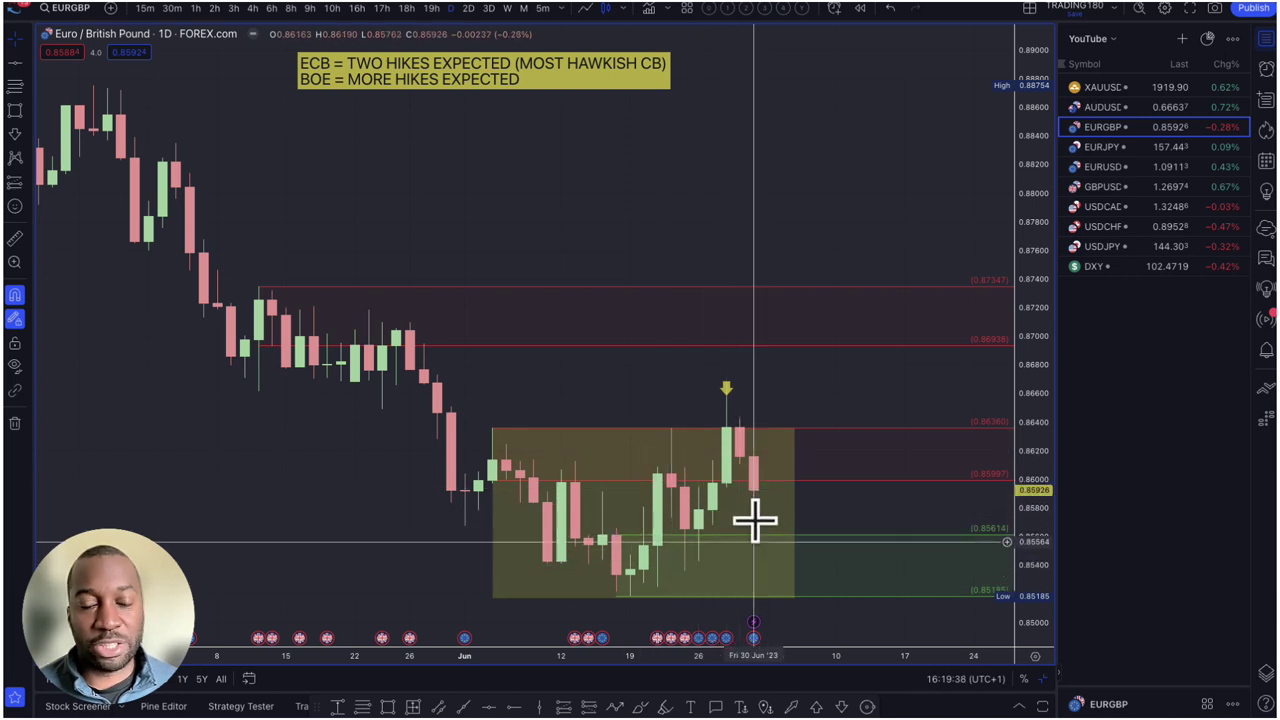
- Draw an arrow falling from 0.85926 to about 0.85300 and another rising from the last candle's lower wick to about 0.8636
{"action": "left_click", "coordinate": [27, 116]}
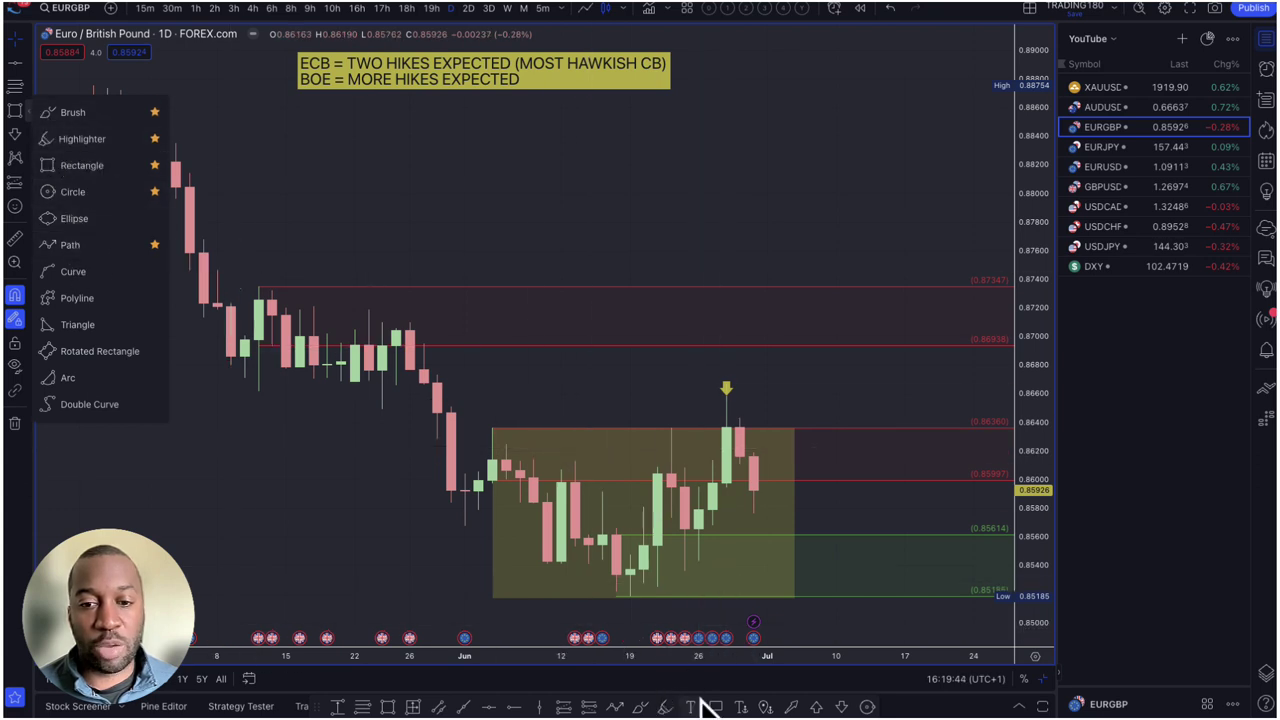
{"action": "left_click", "coordinate": [790, 707]}
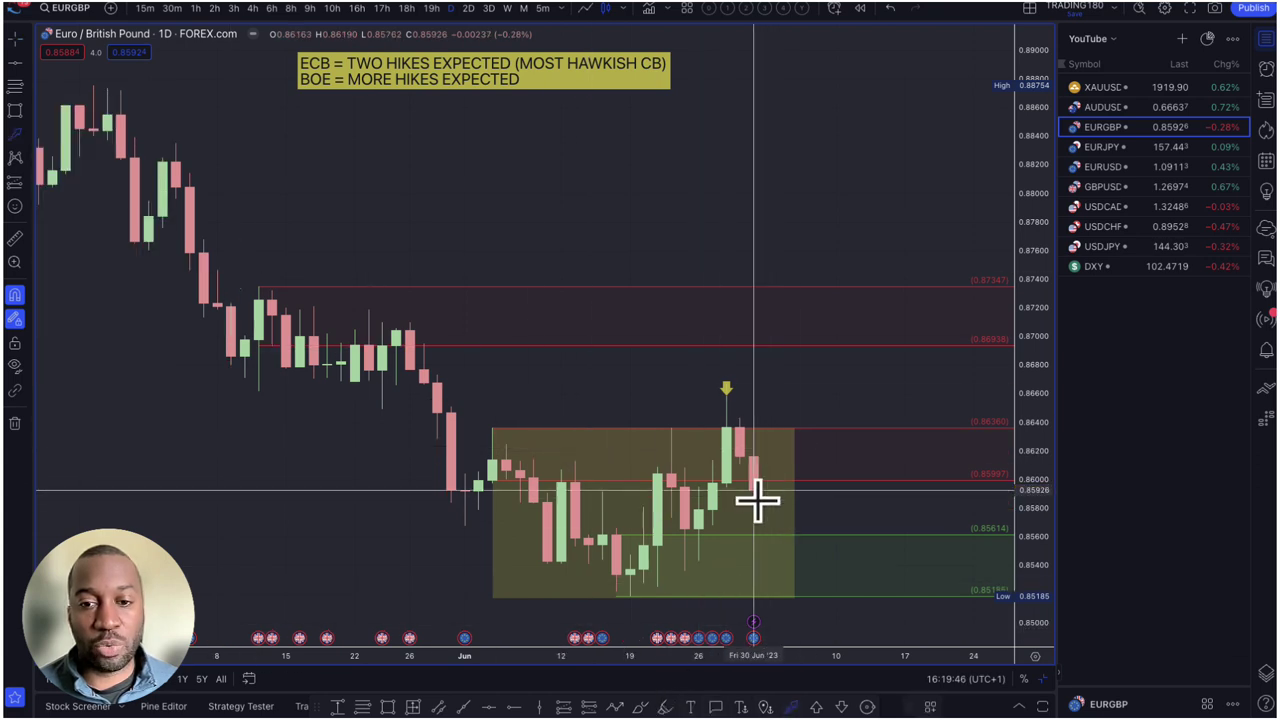
{"action": "mouse_move", "coordinate": [754, 492]}
{"action": "left_mouse_down"}
{"action": "mouse_move", "coordinate": [774, 583]}
{"action": "mouse_move", "coordinate": [531, 420]}
{"action": "mouse_move", "coordinate": [734, 491]}
{"action": "mouse_move", "coordinate": [586, 429]}
{"action": "mouse_move", "coordinate": [708, 468]}
{"action": "mouse_move", "coordinate": [755, 520]}
{"action": "mouse_move", "coordinate": [766, 578]}
{"action": "left_mouse_up"}
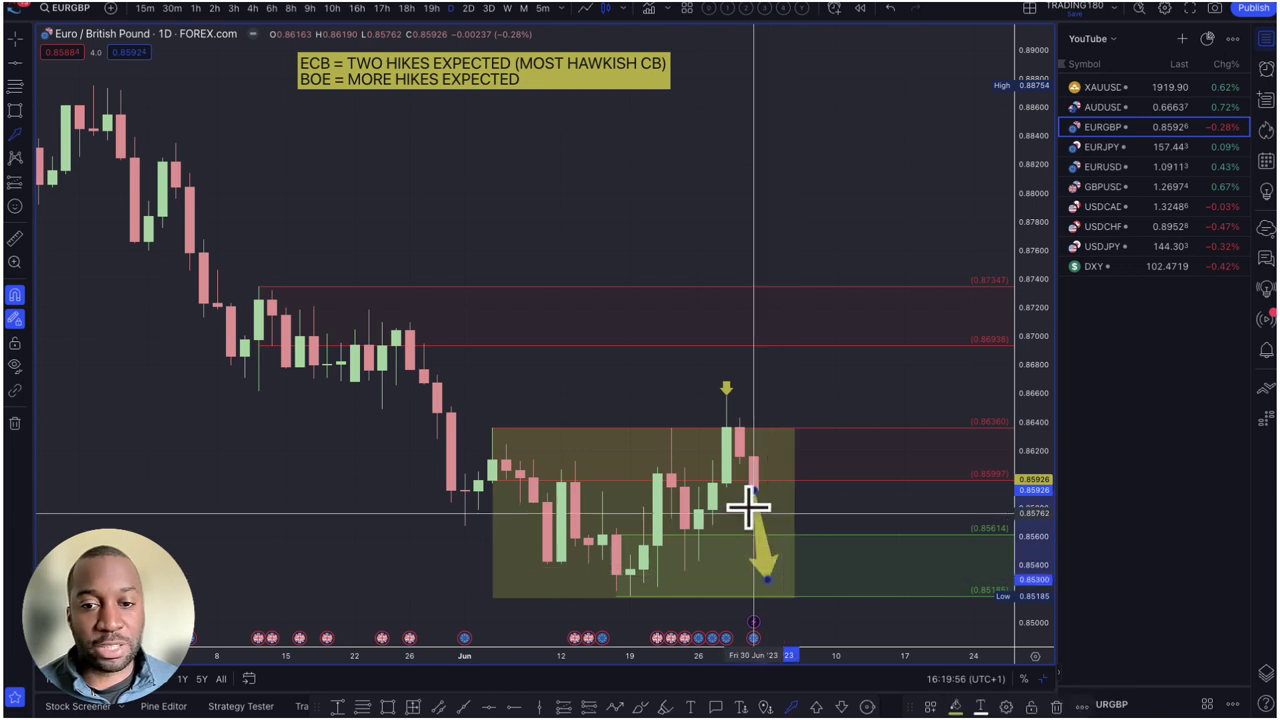
{"action": "left_click_drag", "start_coordinate": [755, 514], "coordinate": [793, 429]}
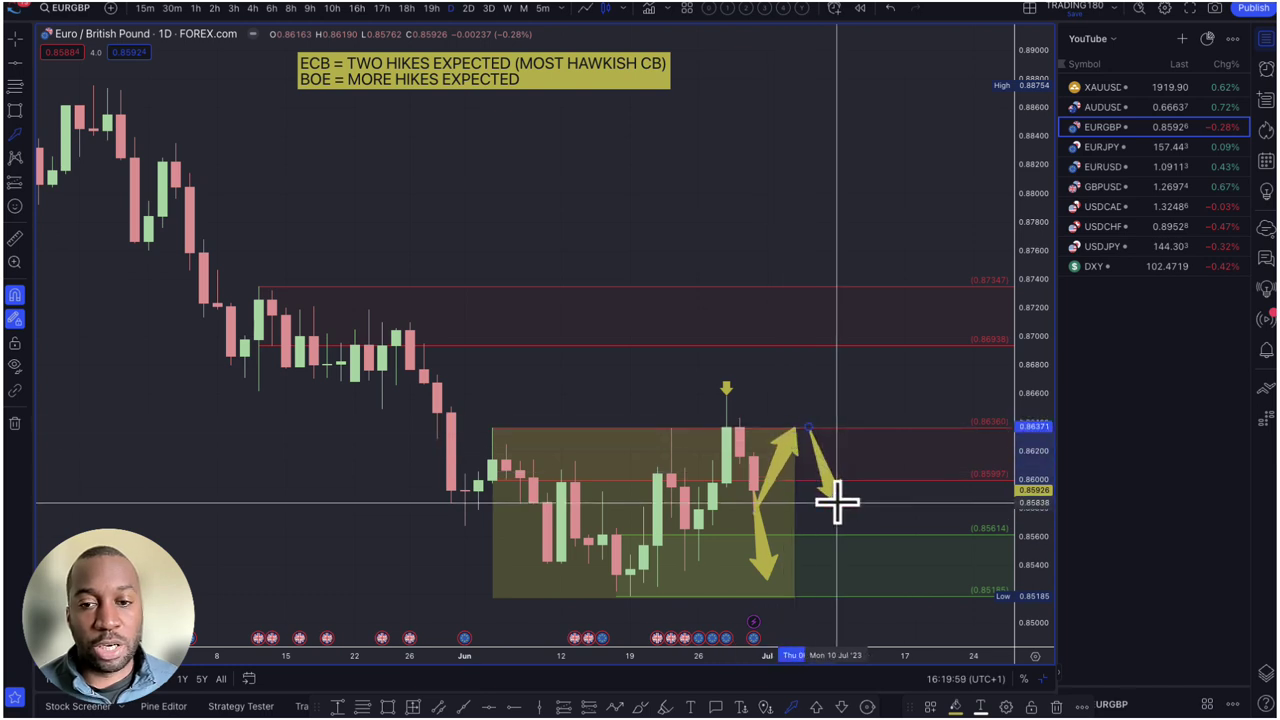
- Remove the large arrows and the yellow rectangle from the EURGBP chart, keeping the down-arrow marker
{"action": "left_click", "coordinate": [790, 485]}
{"action": "key", "text": "Delete"}
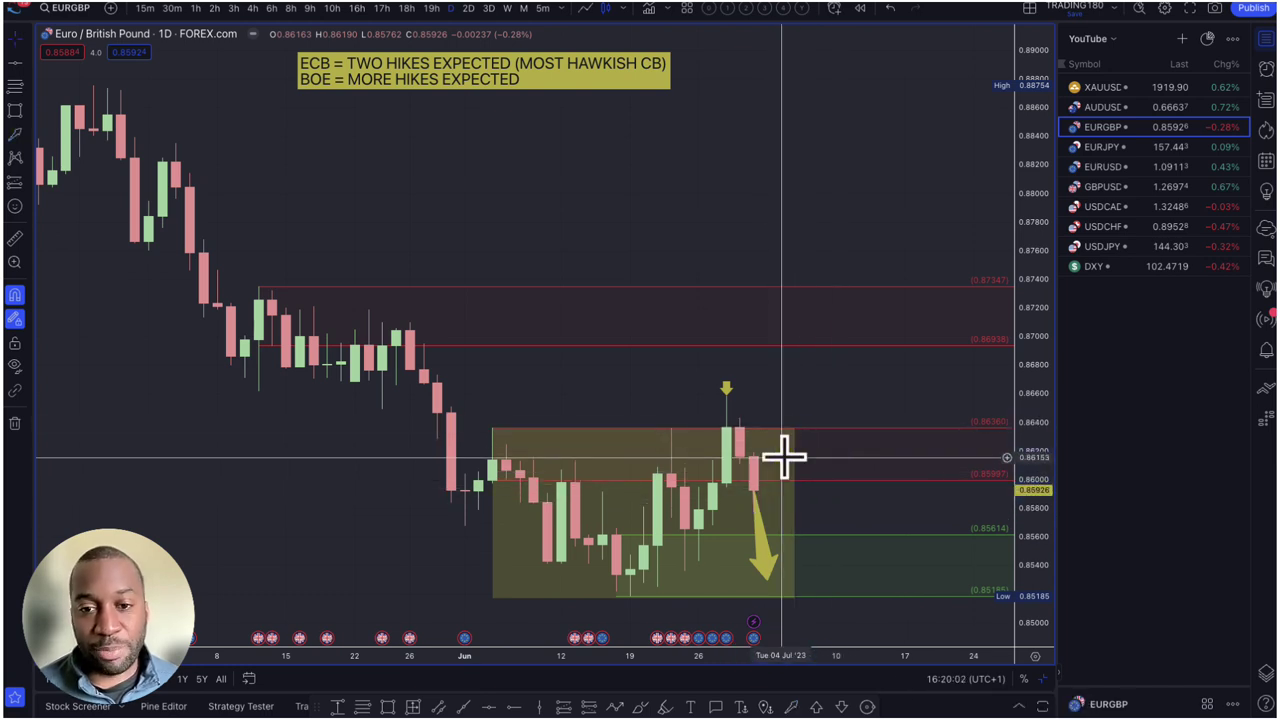
{"action": "key", "text": "Delete"}
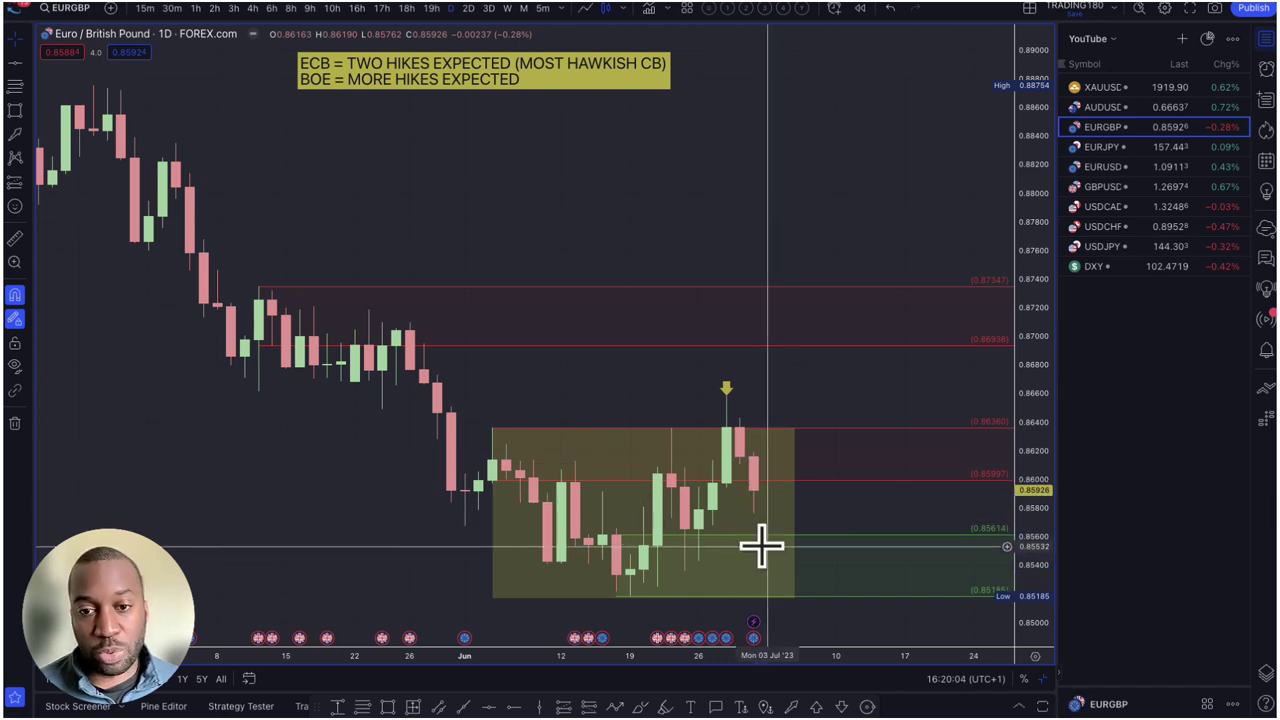
{"action": "left_click", "coordinate": [794, 512]}
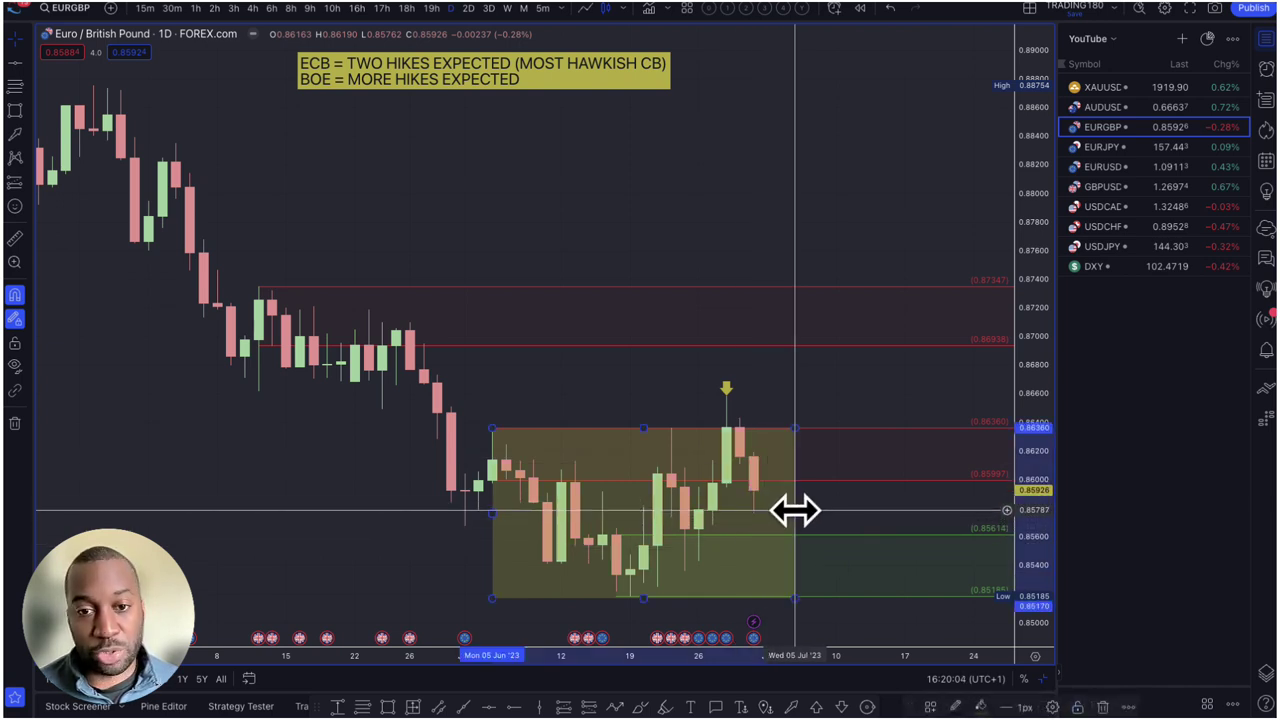
{"action": "key", "text": "Delete"}
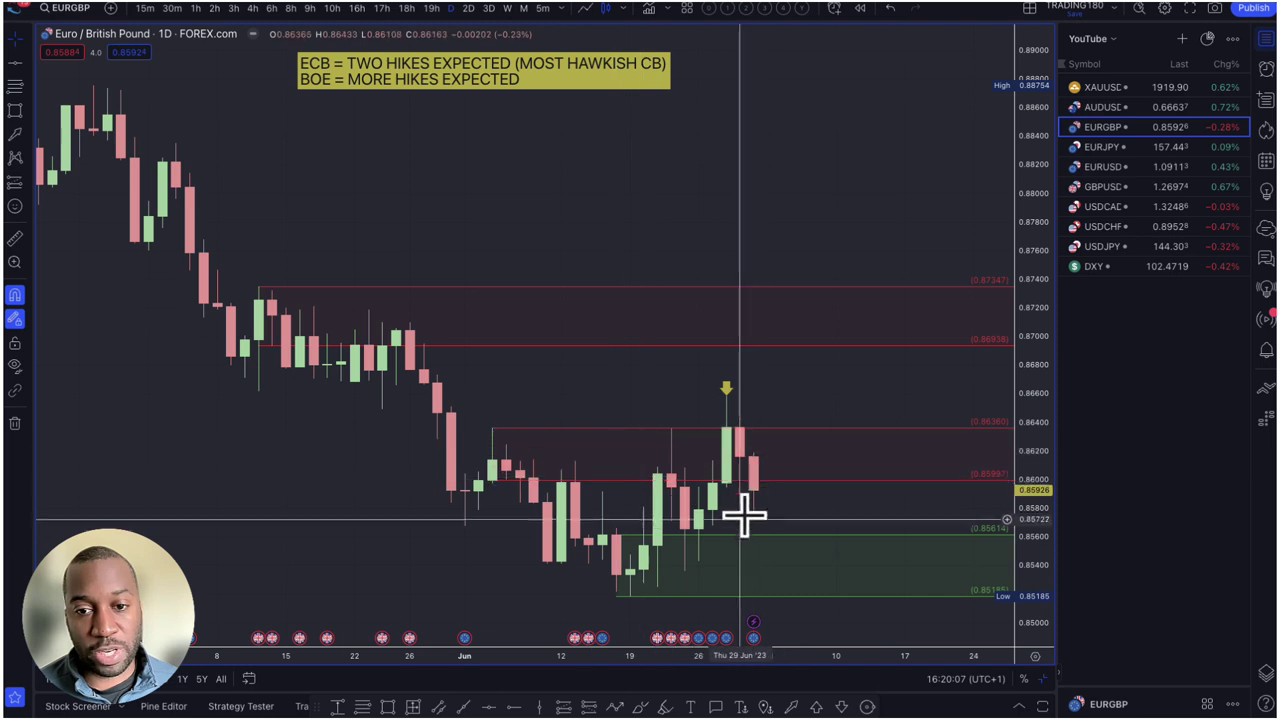
- Draw an arrow rising from about 0.85281 on 4 July to about 0.86009 on 10 July
{"action": "left_click", "coordinate": [15, 137]}
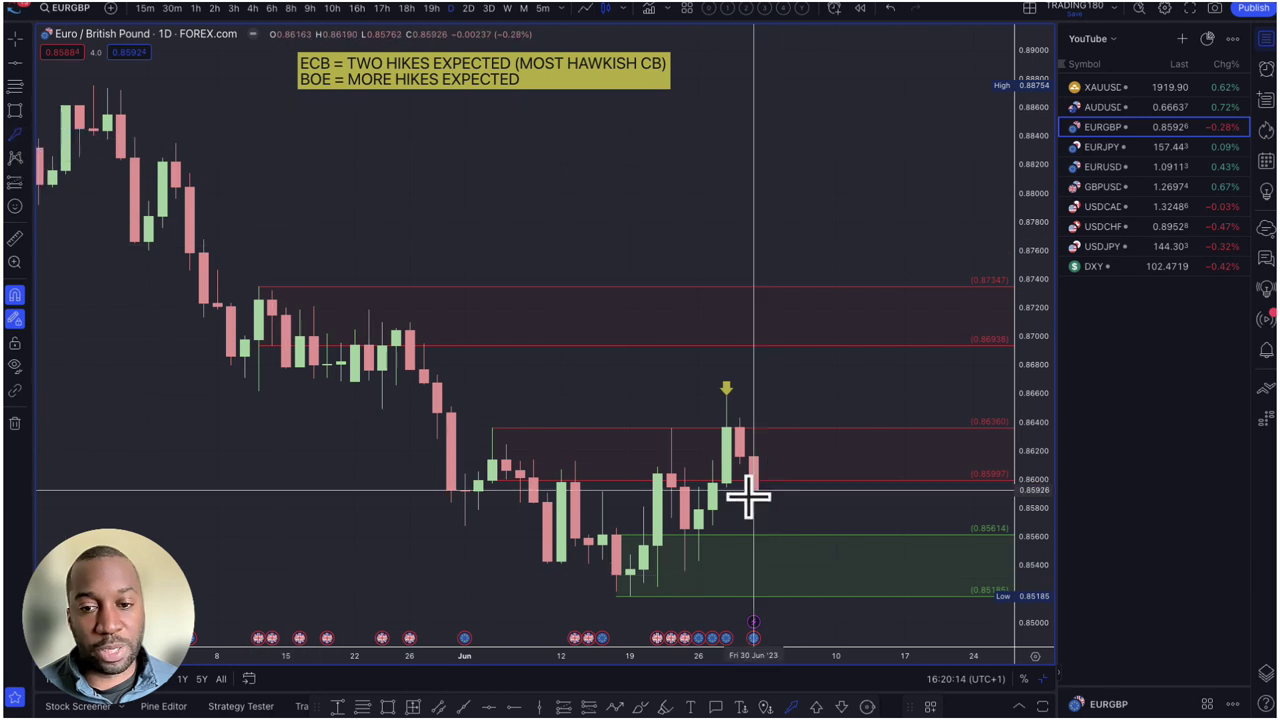
{"action": "left_click", "coordinate": [779, 582]}
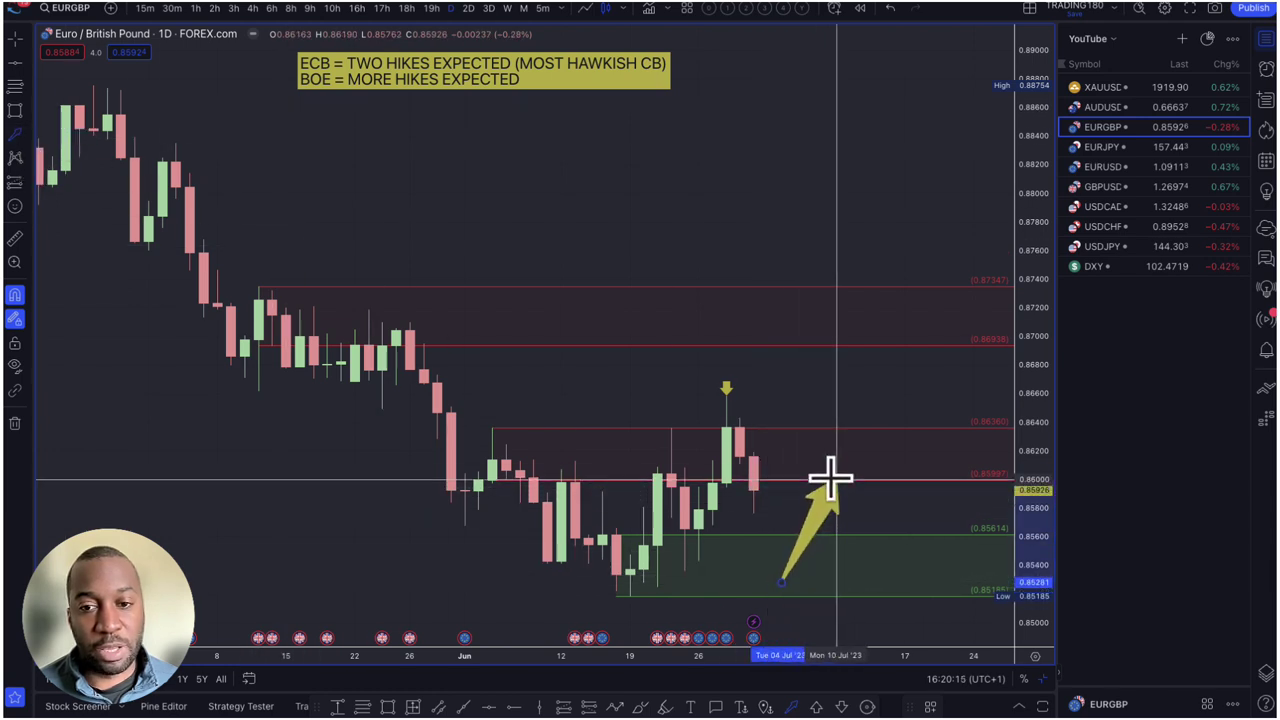
{"action": "left_click", "coordinate": [836, 479]}
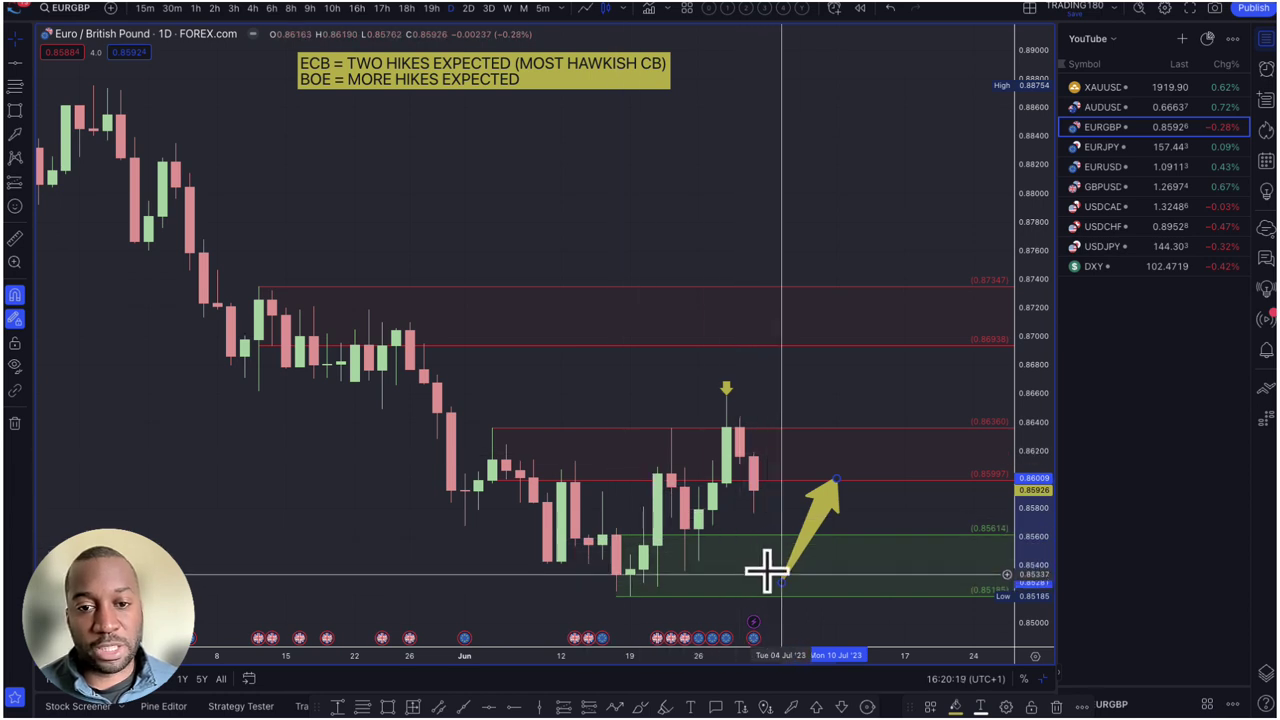
- Open the AUDUSD daily chart
{"action": "scroll", "coordinate": [762, 571], "scroll_direction": "down", "scroll_amount": 3}
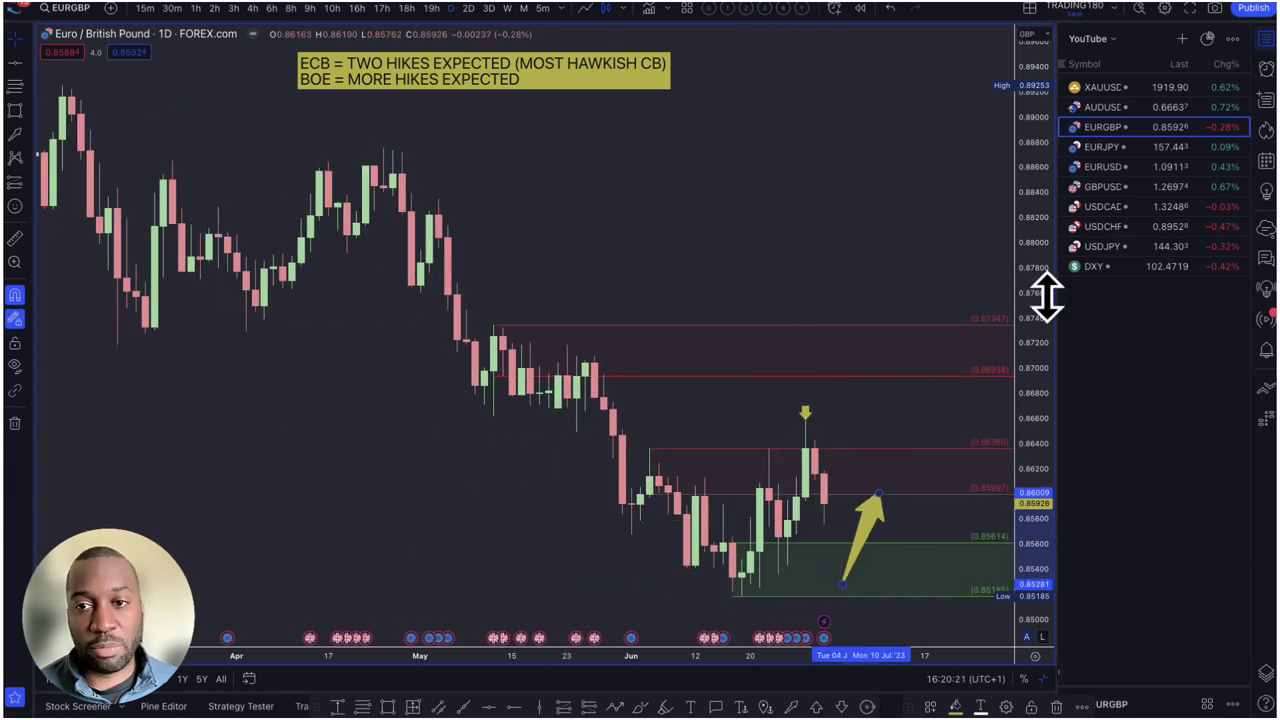
{"action": "left_click", "coordinate": [1103, 110]}
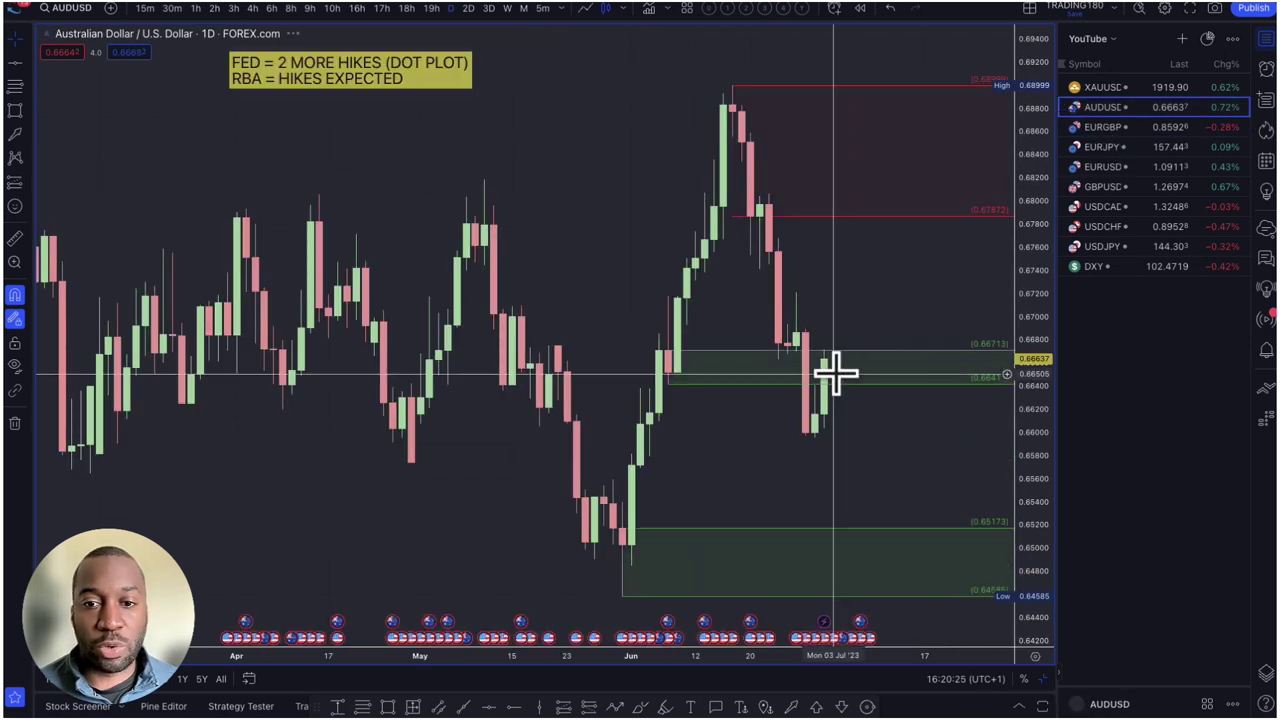
{"action": "right_click", "coordinate": [866, 399]}
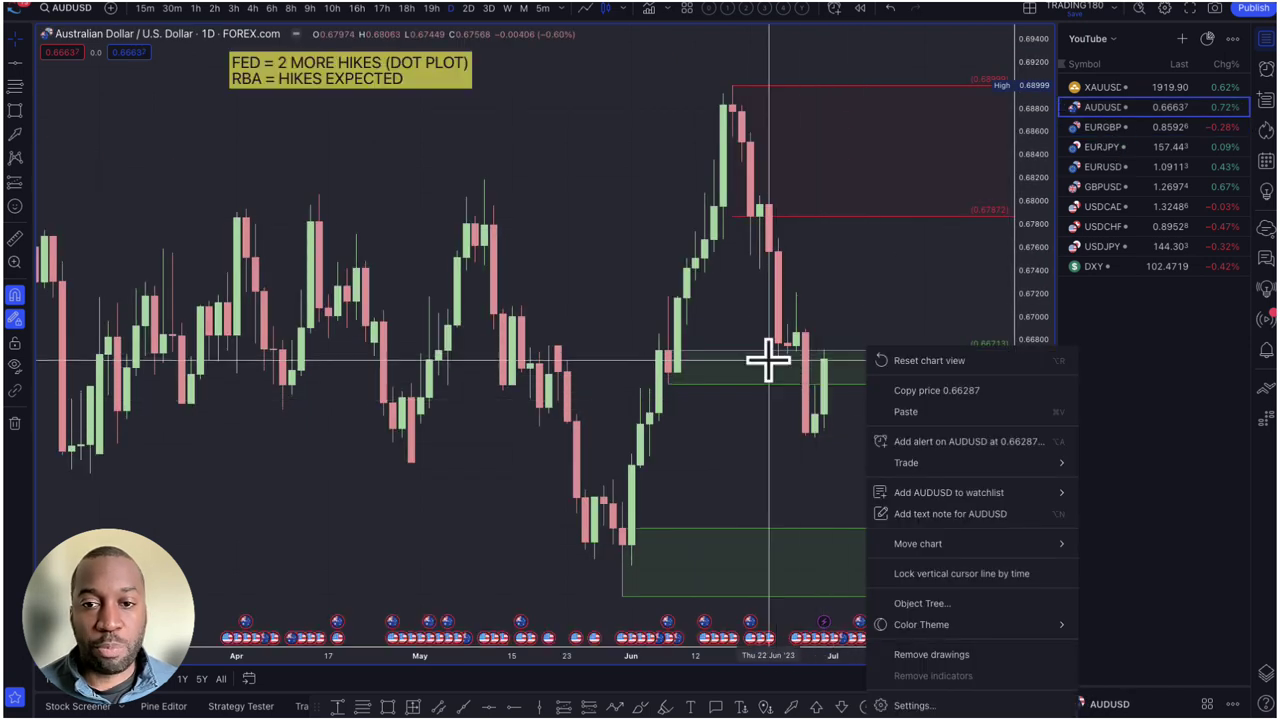
{"action": "left_click", "coordinate": [815, 315]}
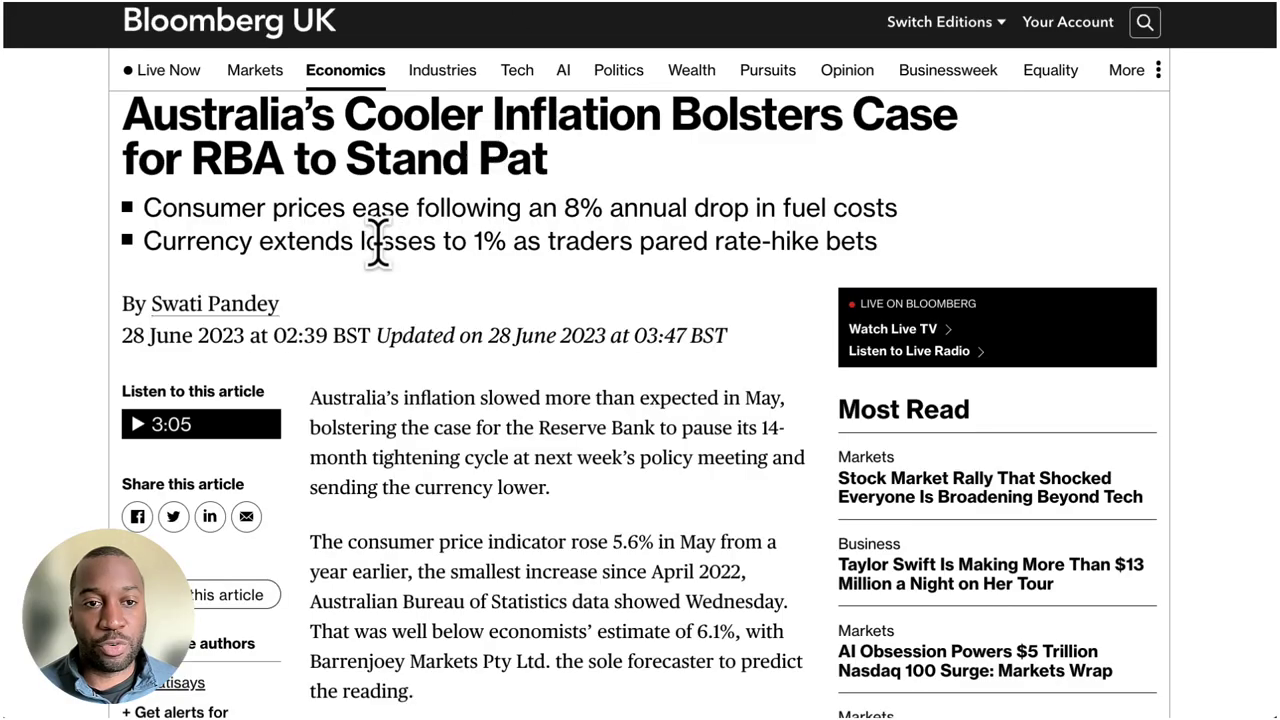
- Switch to the Bloomberg article on Australia's cooler inflation and read it, highlighting the headline, both bullet points and the opening words
{"action": "scroll", "coordinate": [378, 242], "scroll_direction": "up", "scroll_amount": 2}
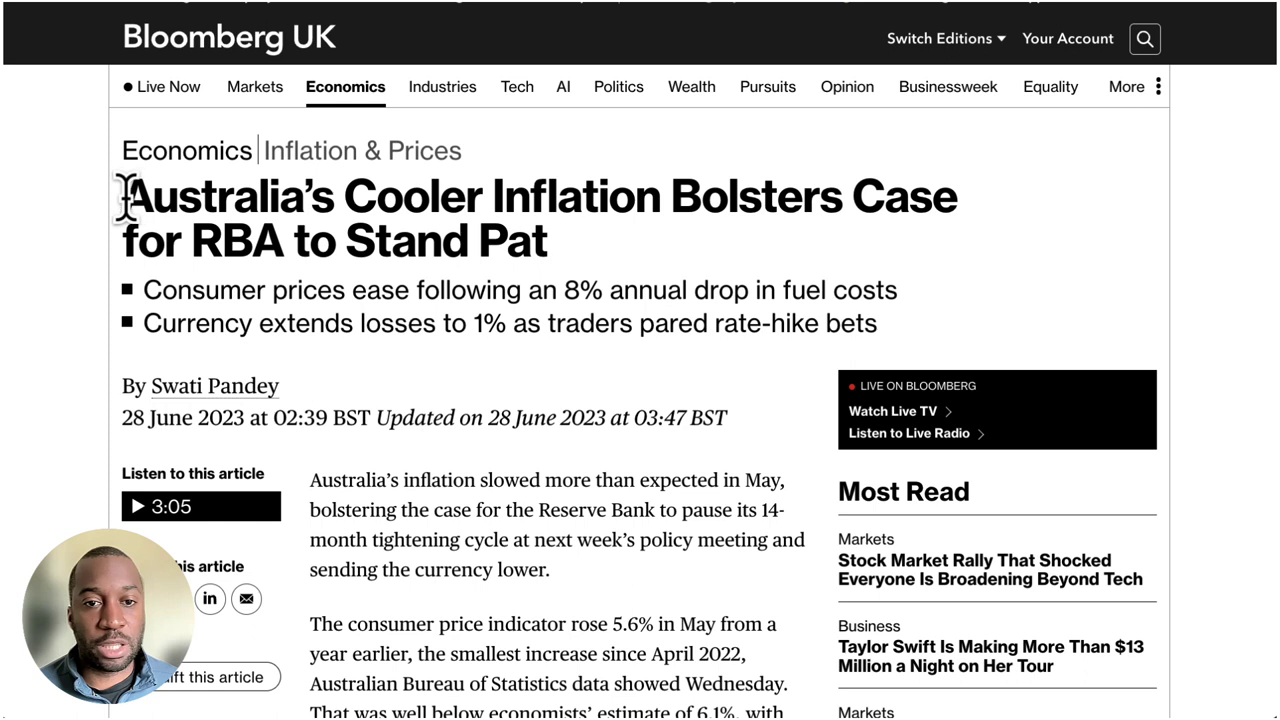
{"action": "left_click_drag", "start_coordinate": [124, 197], "coordinate": [577, 252]}
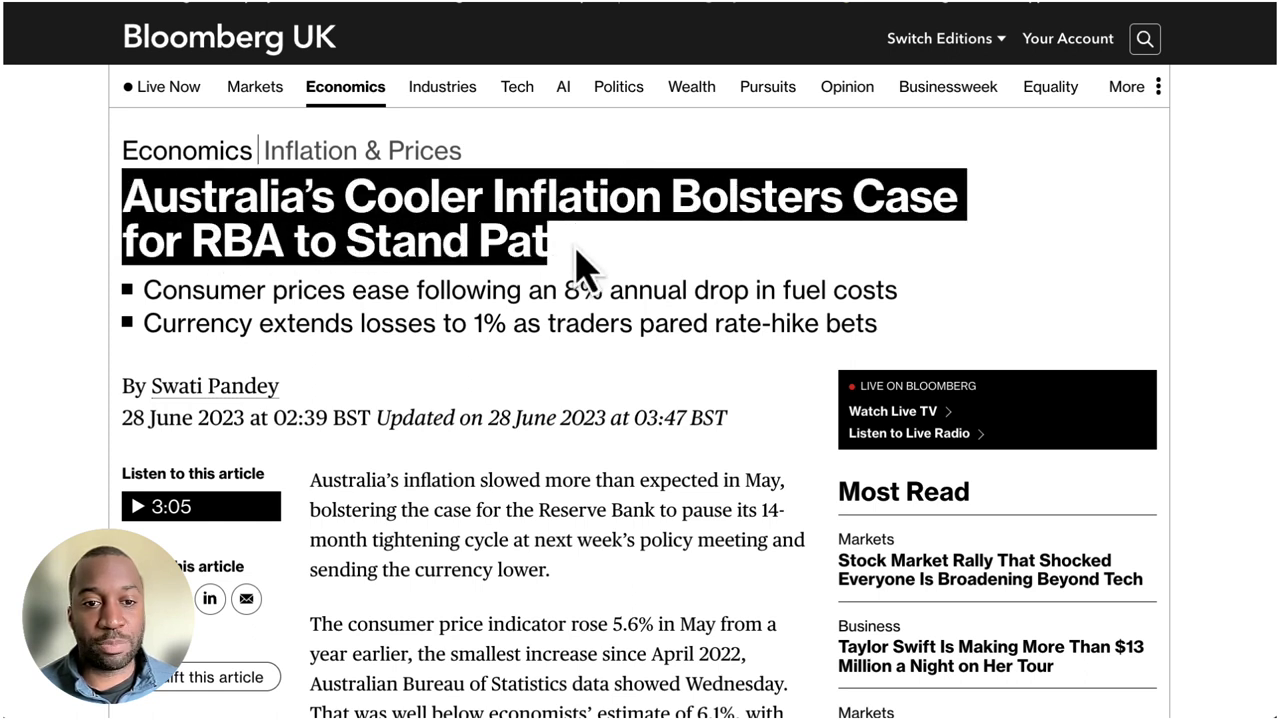
{"action": "double_click", "coordinate": [150, 295]}
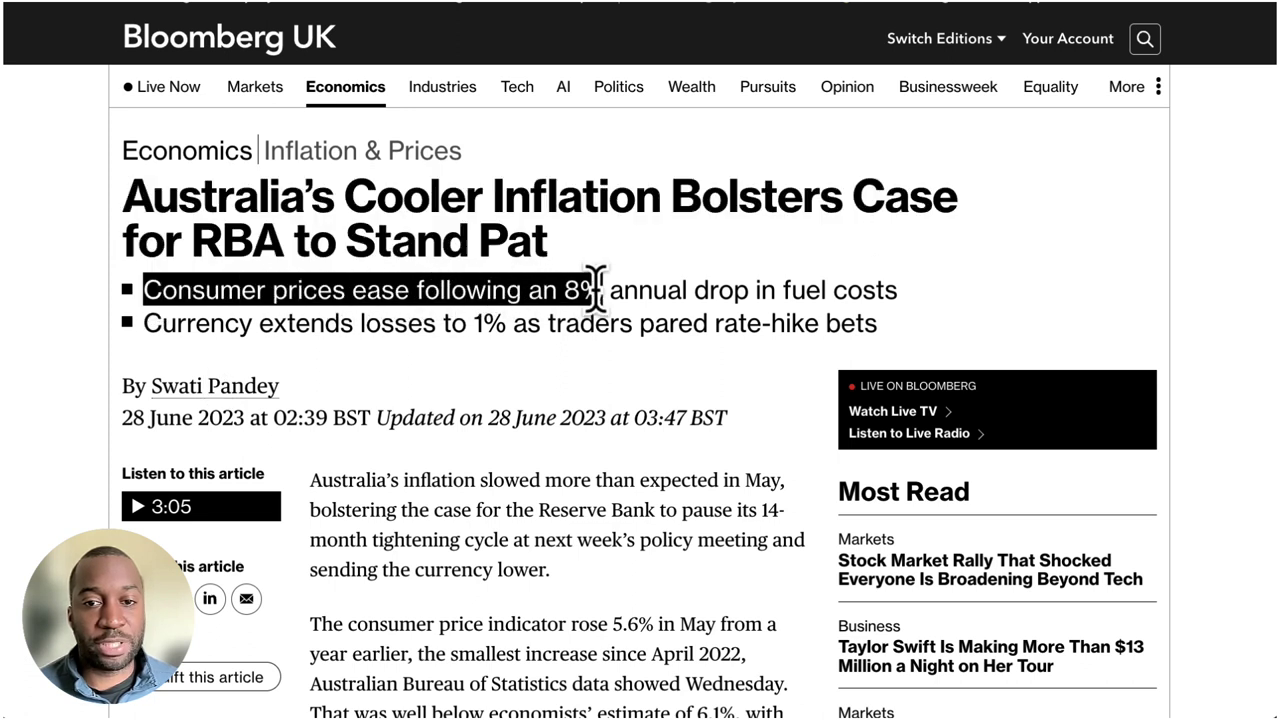
{"action": "left_click_drag", "start_coordinate": [918, 315], "coordinate": [388, 333]}
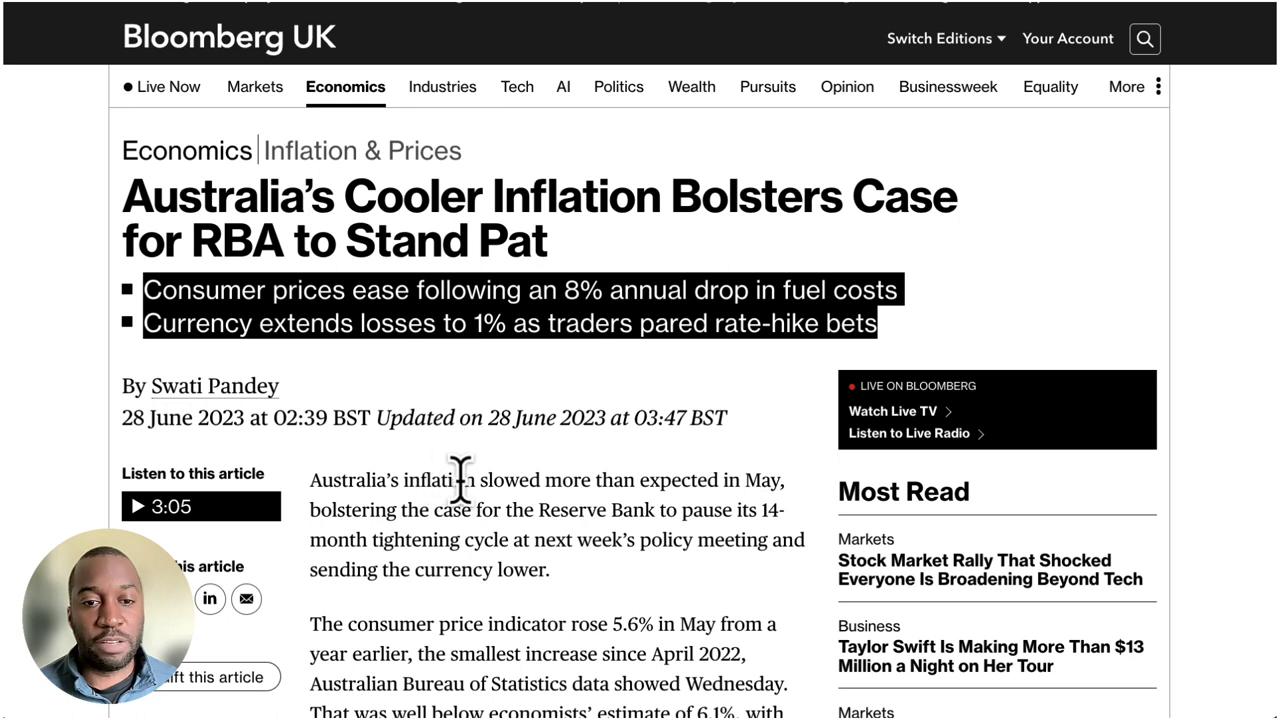
{"action": "left_click_drag", "start_coordinate": [336, 480], "coordinate": [496, 488]}
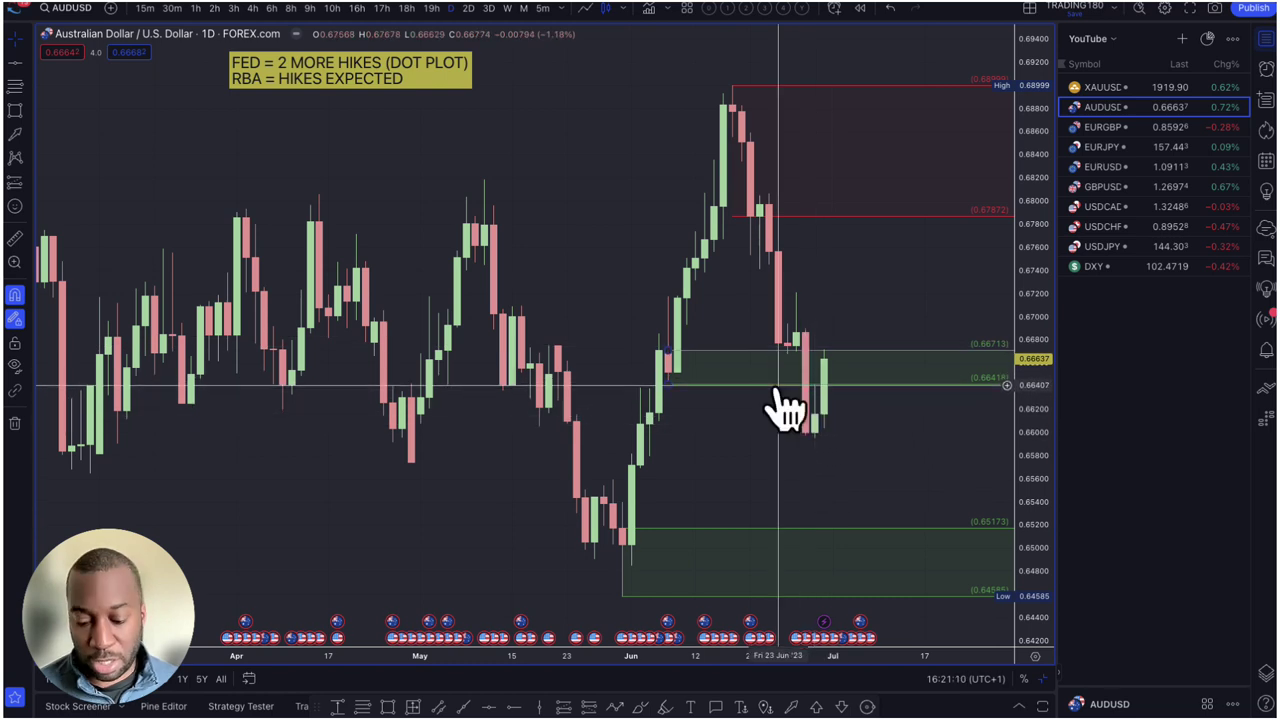
- Remove the green zone with its upper edge at 0.66713 from the AUDUSD chart
{"action": "left_click", "coordinate": [785, 405]}
{"action": "key", "text": "Delete"}
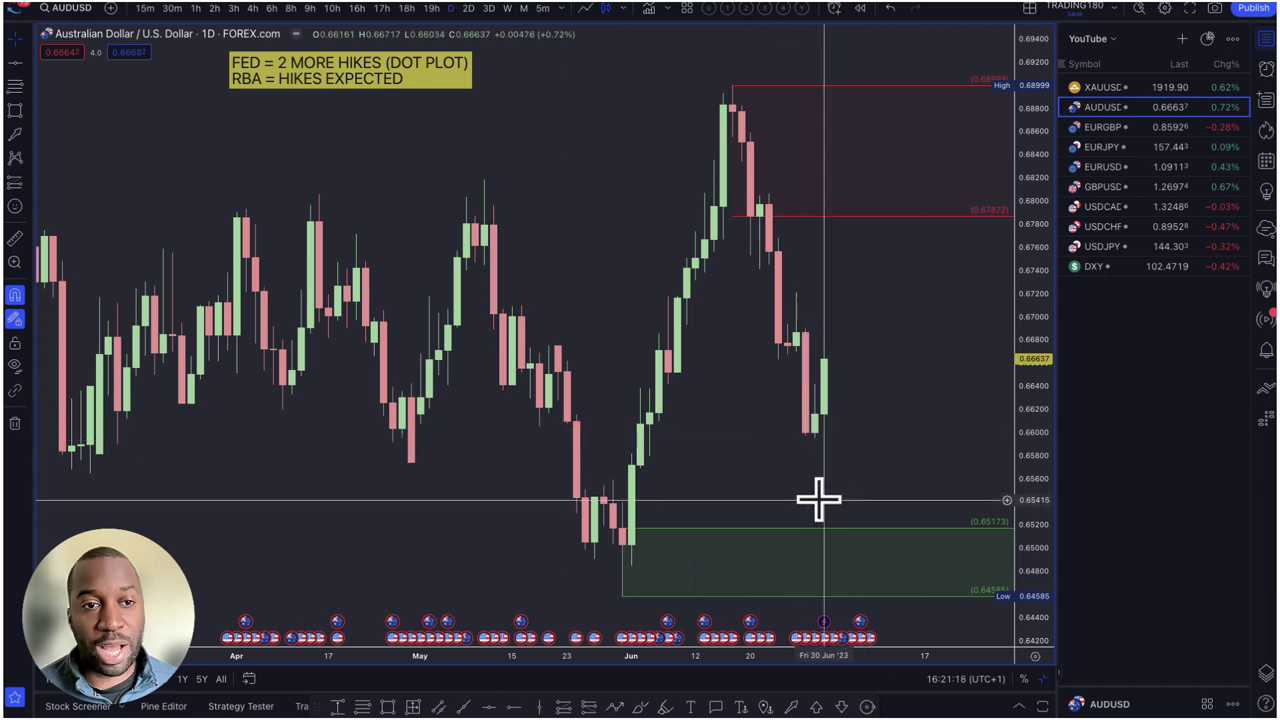
- Draw an arrow falling from about 0.66139 to 0.64899 into the lower green zone, and another rising from about 0.64905 to 0.66121
{"action": "left_click", "coordinate": [16, 137]}
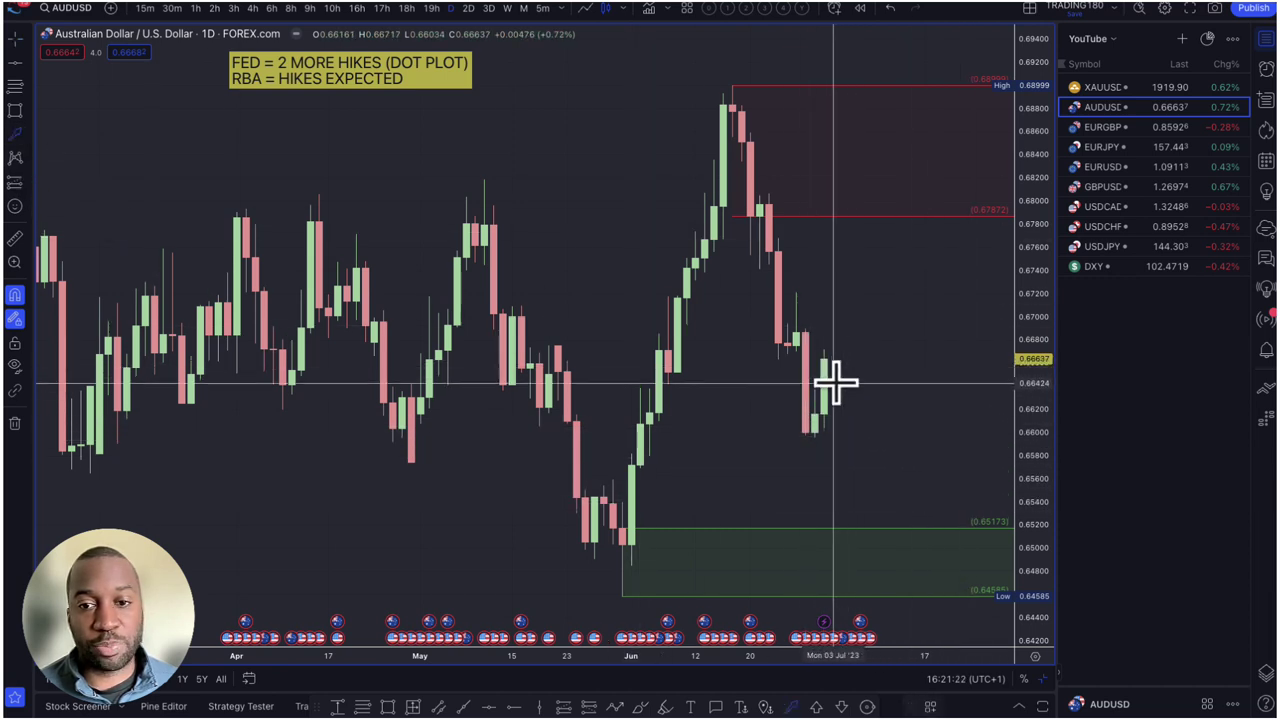
{"action": "mouse_move", "coordinate": [833, 372]}
{"action": "left_mouse_down"}
{"action": "mouse_move", "coordinate": [880, 523]}
{"action": "mouse_move", "coordinate": [878, 560]}
{"action": "left_mouse_up"}
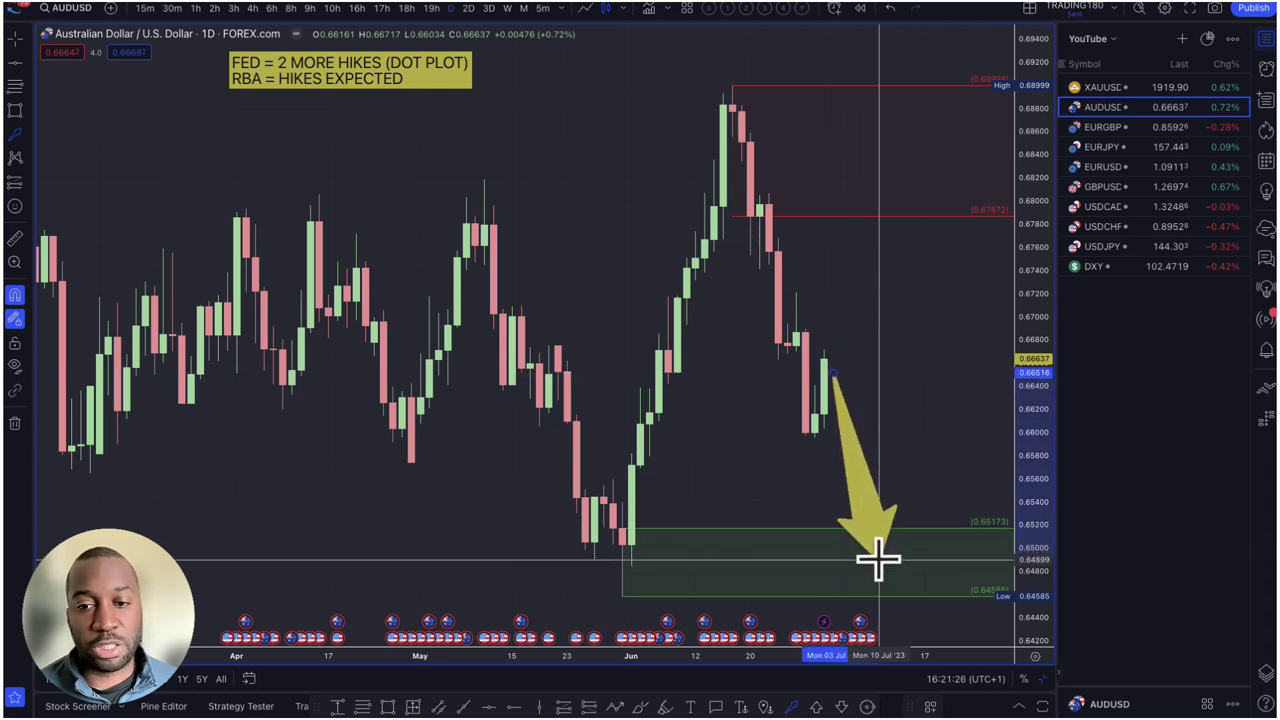
{"action": "left_click_drag", "start_coordinate": [905, 558], "coordinate": [946, 418]}
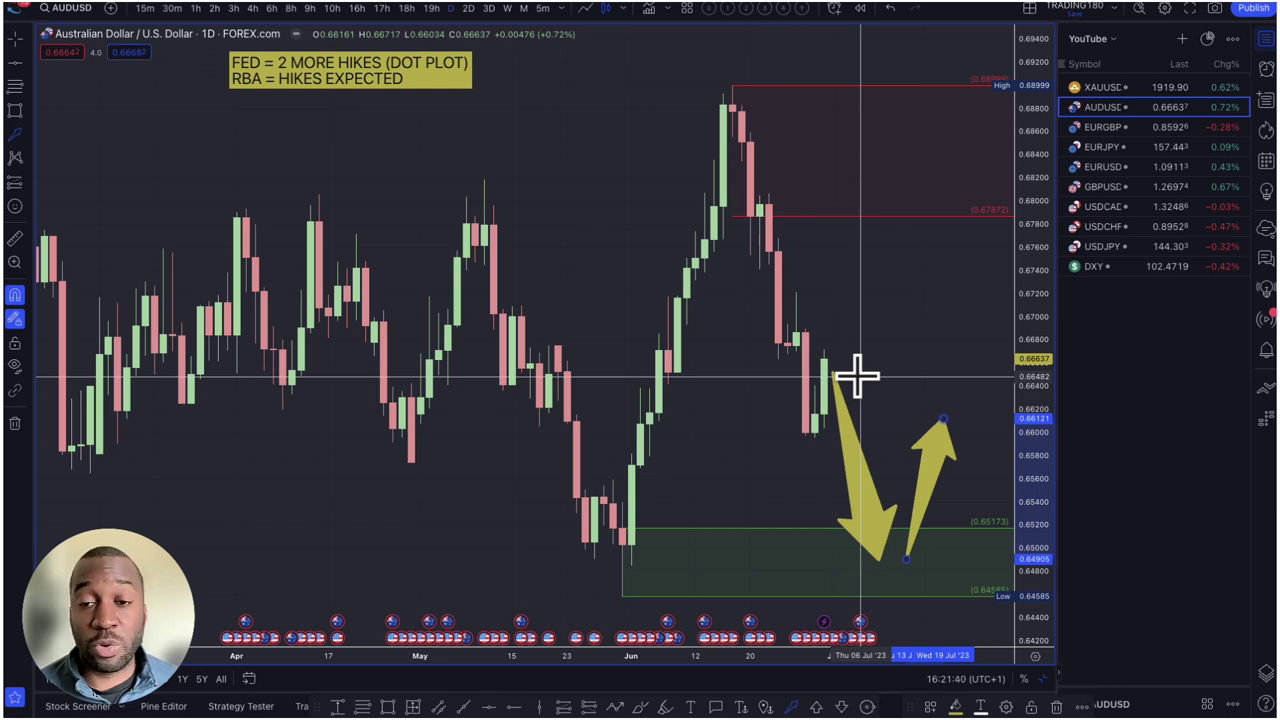
{"action": "left_click_drag", "start_coordinate": [840, 370], "coordinate": [850, 422]}
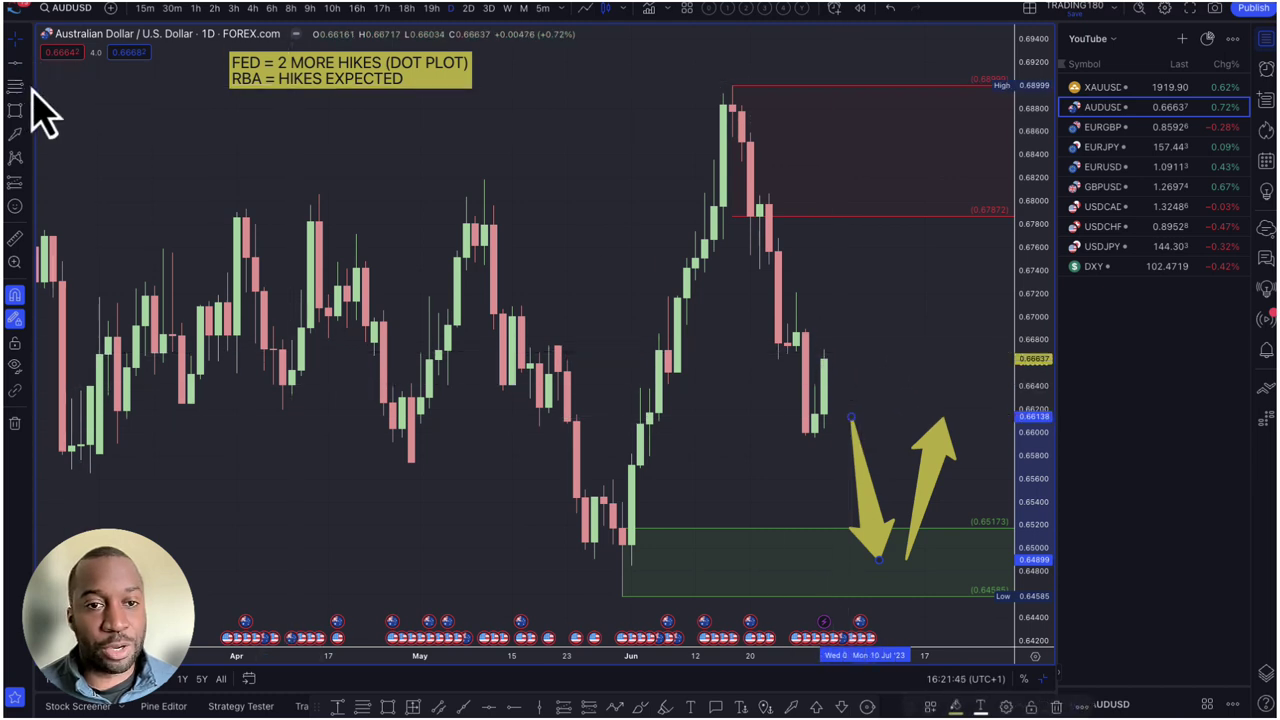
- Draw a zone from the 27 June candle between 0.67210 and 0.66753 and apply the red supply style to it
{"action": "left_click", "coordinate": [797, 343]}
{"action": "left_click_drag", "start_coordinate": [797, 340], "coordinate": [796, 294]}
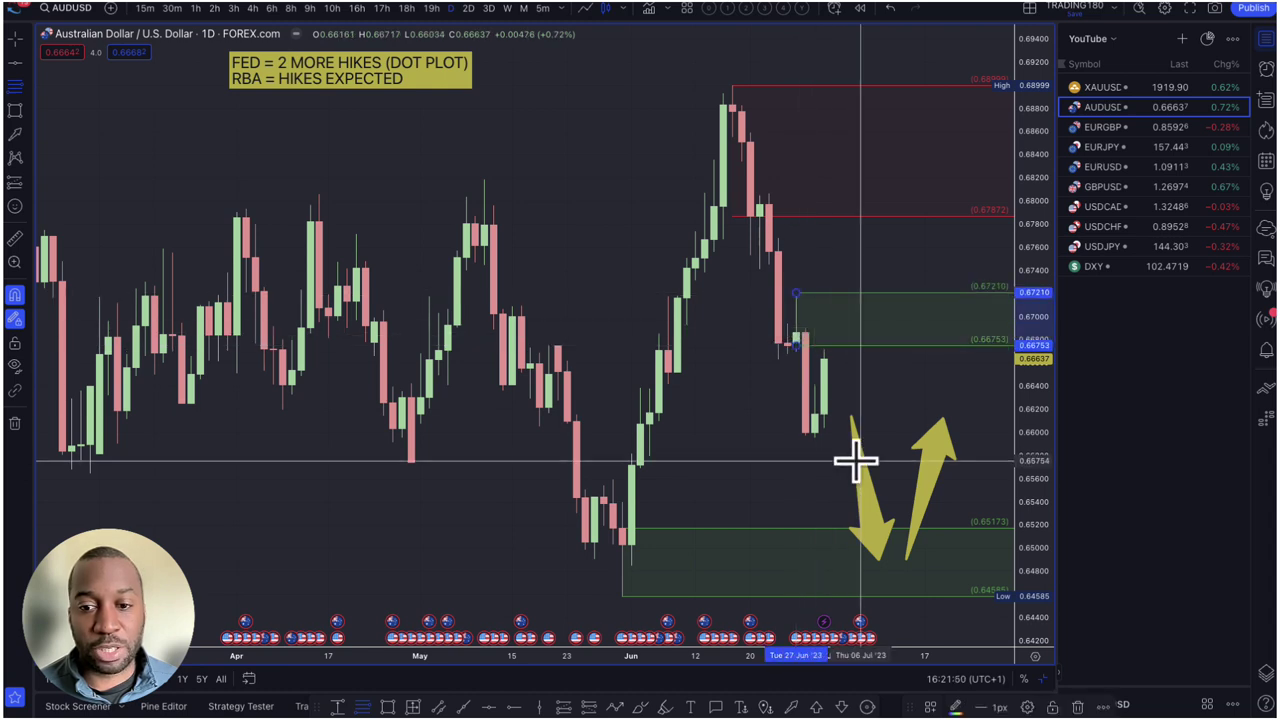
{"action": "left_click", "coordinate": [930, 707]}
{"action": "left_click", "coordinate": [953, 578]}
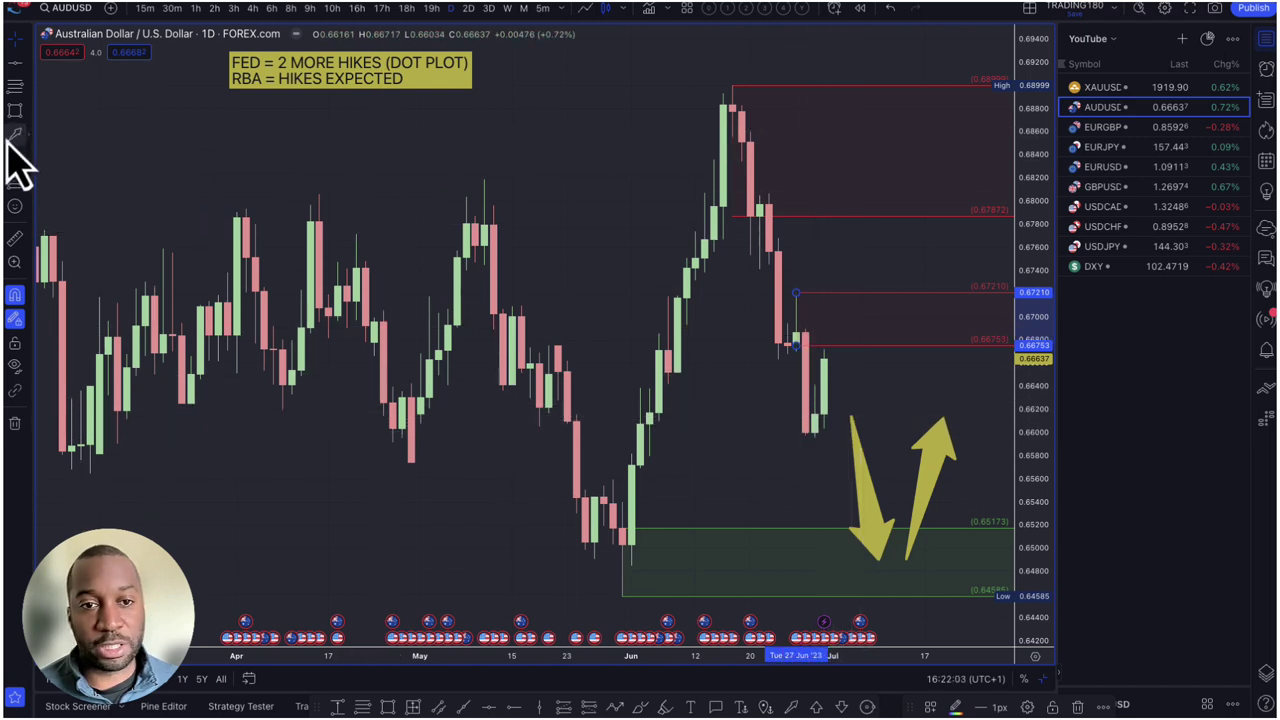
- Draw arrows rising from 0.66637 into the red supply zone, falling from about 0.67141, and rising from 0.66121 to 0.67422 on AUDUSD
{"action": "left_click", "coordinate": [824, 356]}
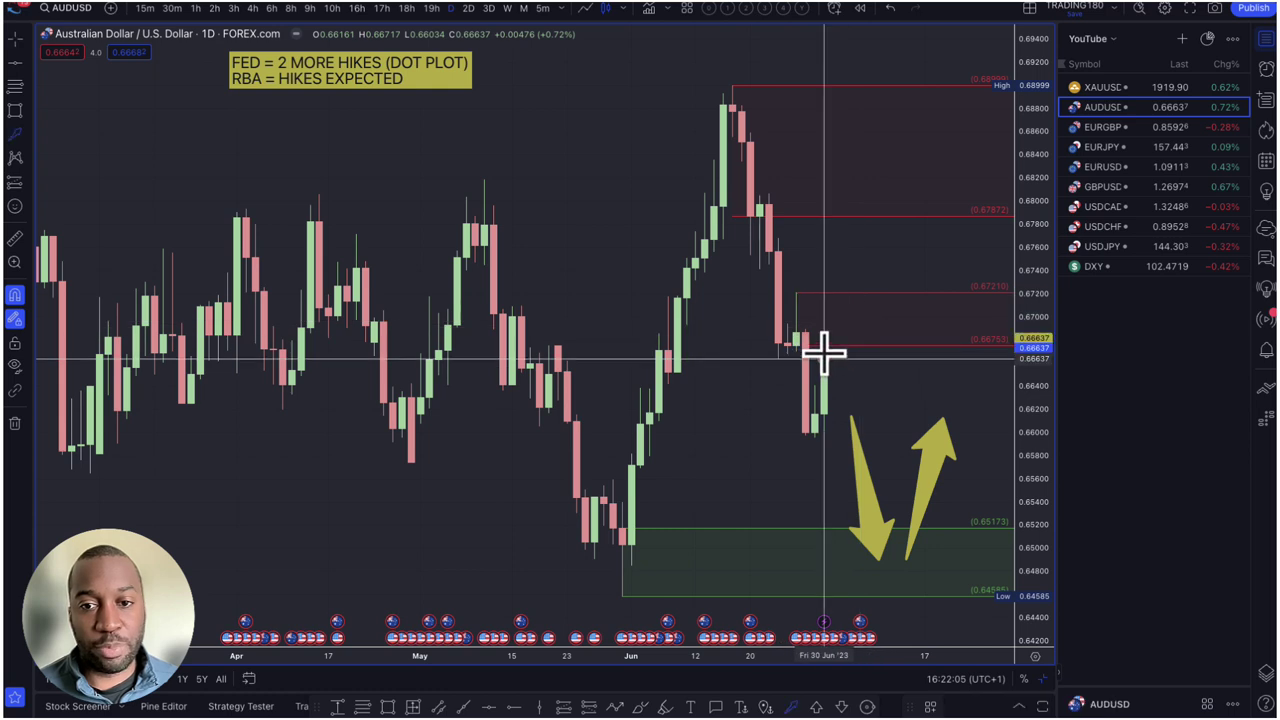
{"action": "mouse_move", "coordinate": [824, 354]}
{"action": "left_mouse_down"}
{"action": "mouse_move", "coordinate": [849, 251]}
{"action": "mouse_move", "coordinate": [914, 420]}
{"action": "mouse_move", "coordinate": [970, 268]}
{"action": "left_mouse_up"}
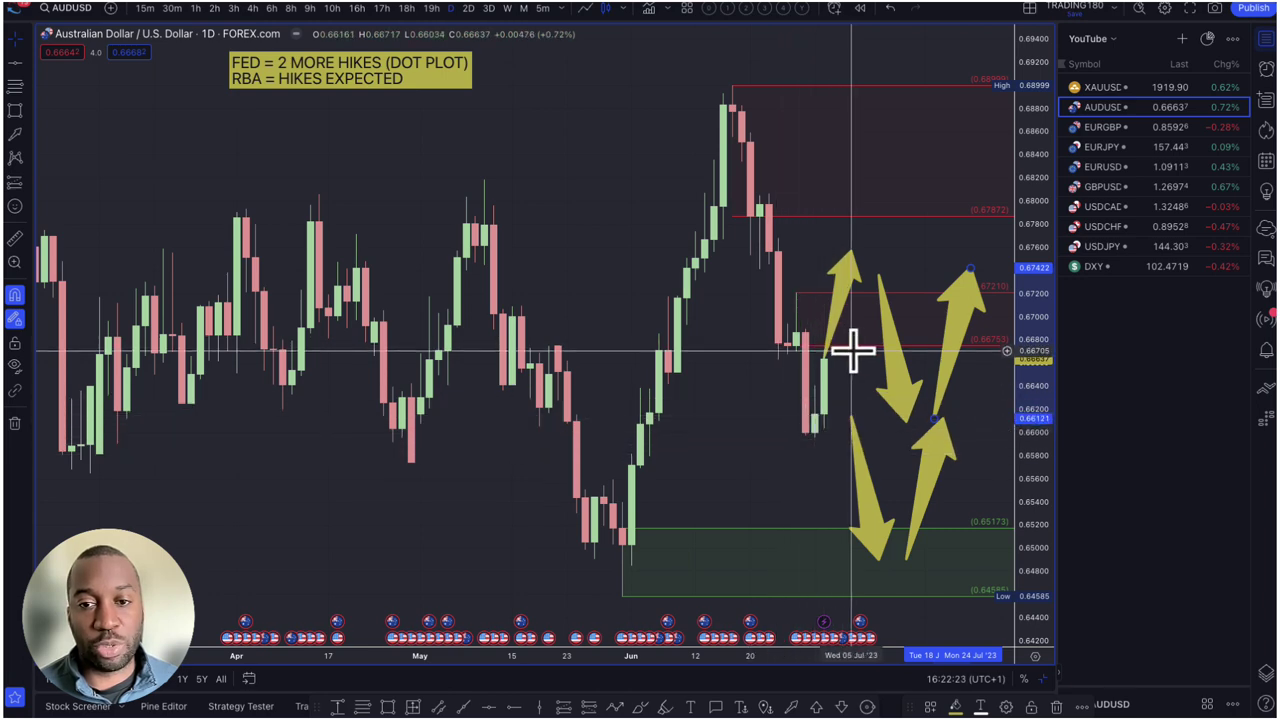
{"action": "scroll", "coordinate": [830, 335], "scroll_direction": "up", "scroll_amount": 2}
{"action": "left_click_drag", "start_coordinate": [800, 254], "coordinate": [800, 305]}
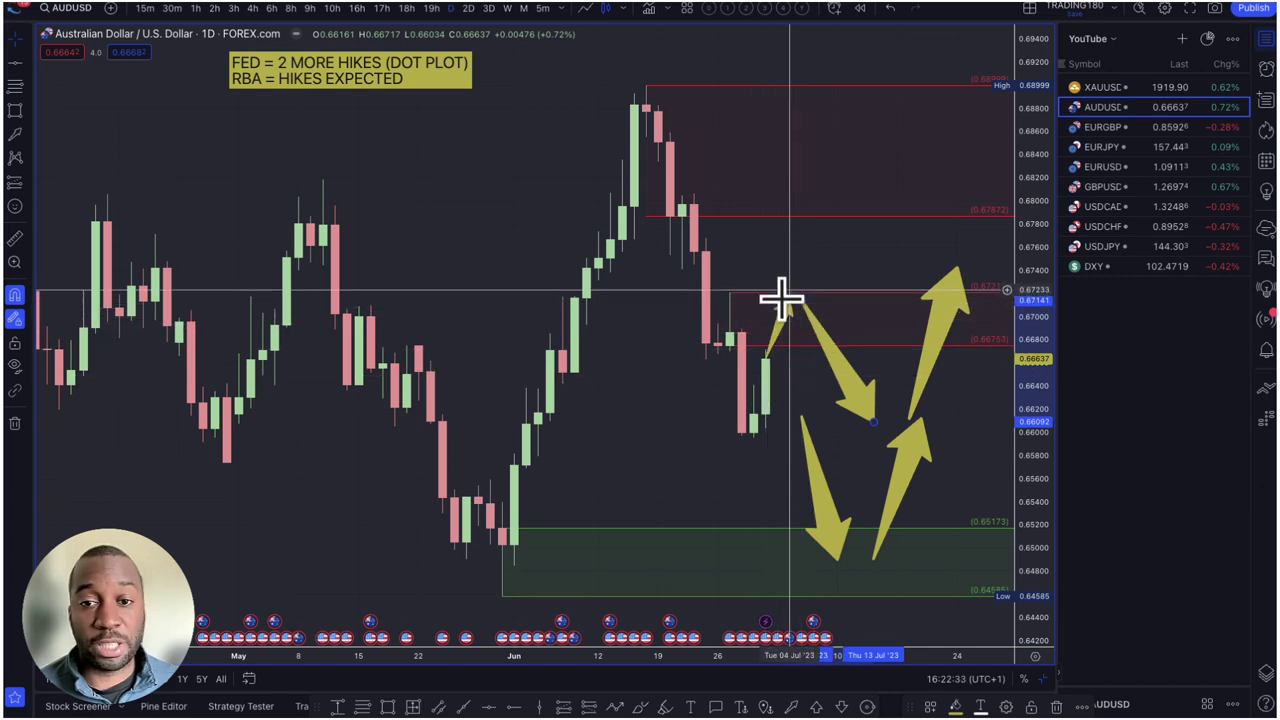
{"action": "left_click_drag", "start_coordinate": [873, 421], "coordinate": [836, 427]}
- Delete the arrow falling into the lower green zone and show the details of the 4 July RBA event
{"action": "left_click", "coordinate": [823, 523]}
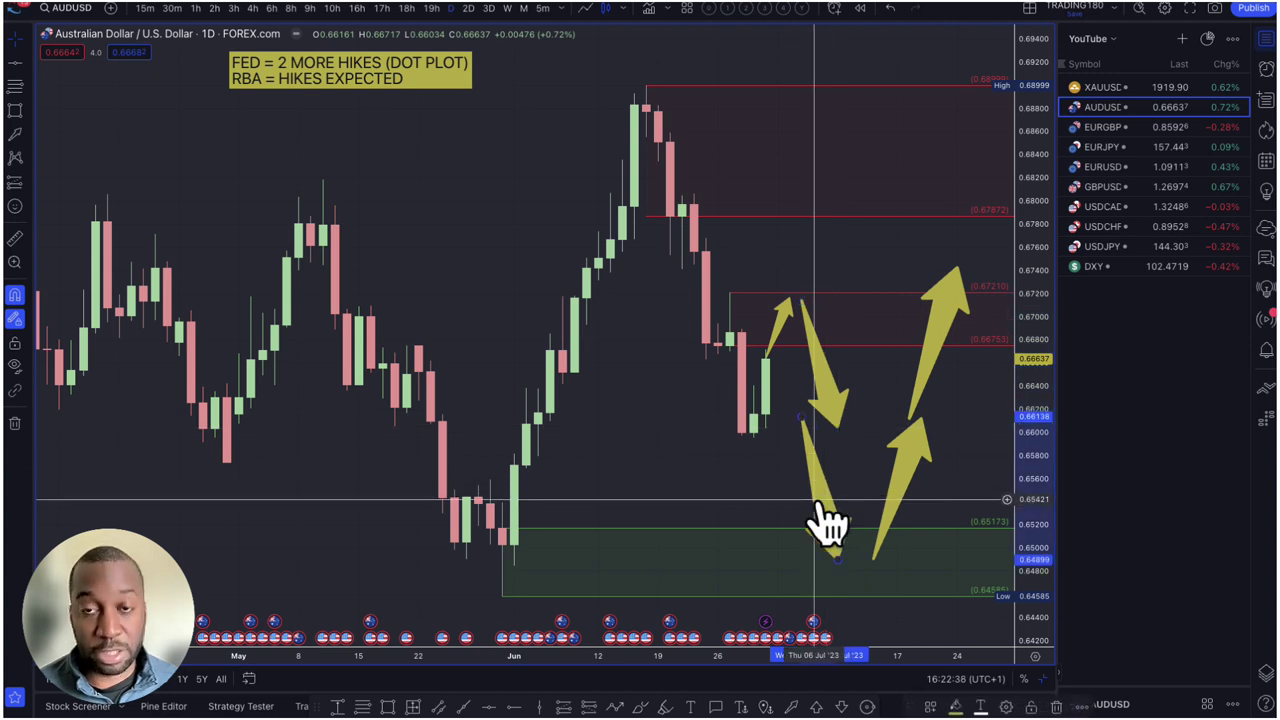
{"action": "key", "text": "Delete"}
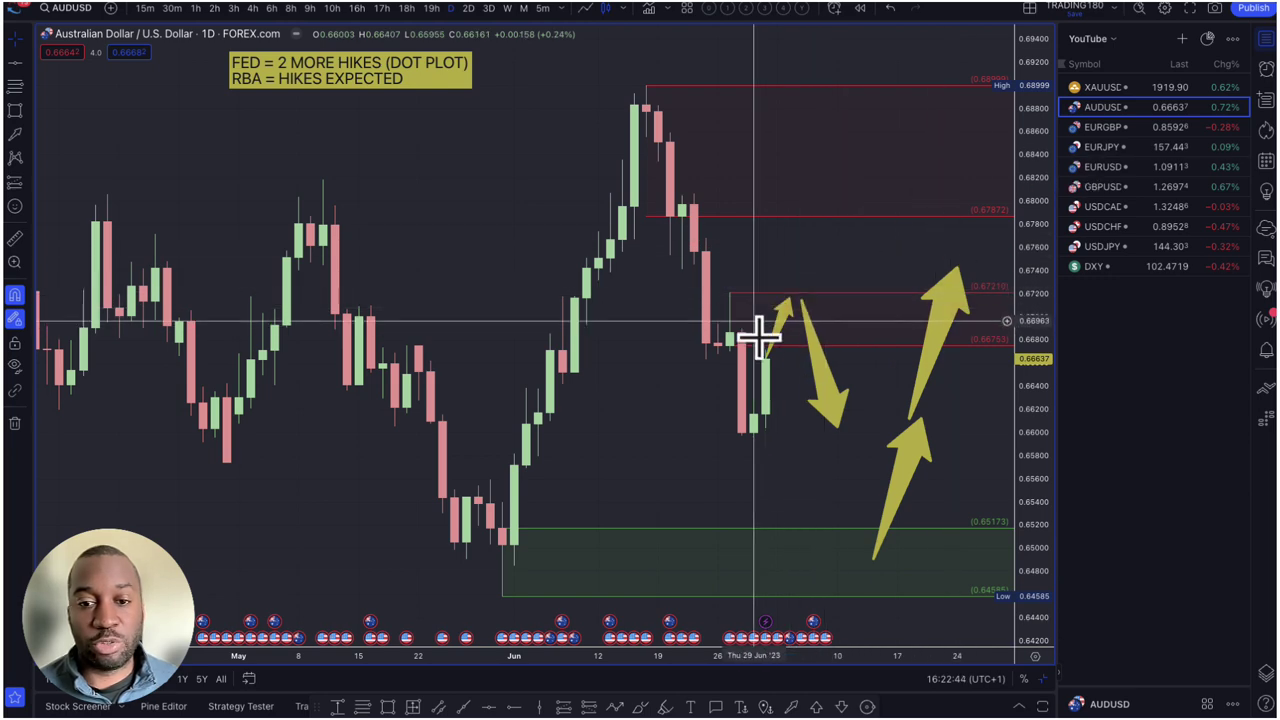
{"action": "scroll", "coordinate": [790, 475], "scroll_direction": "up", "scroll_amount": 1}
{"action": "scroll", "coordinate": [790, 475], "scroll_direction": "up", "scroll_amount": 4}
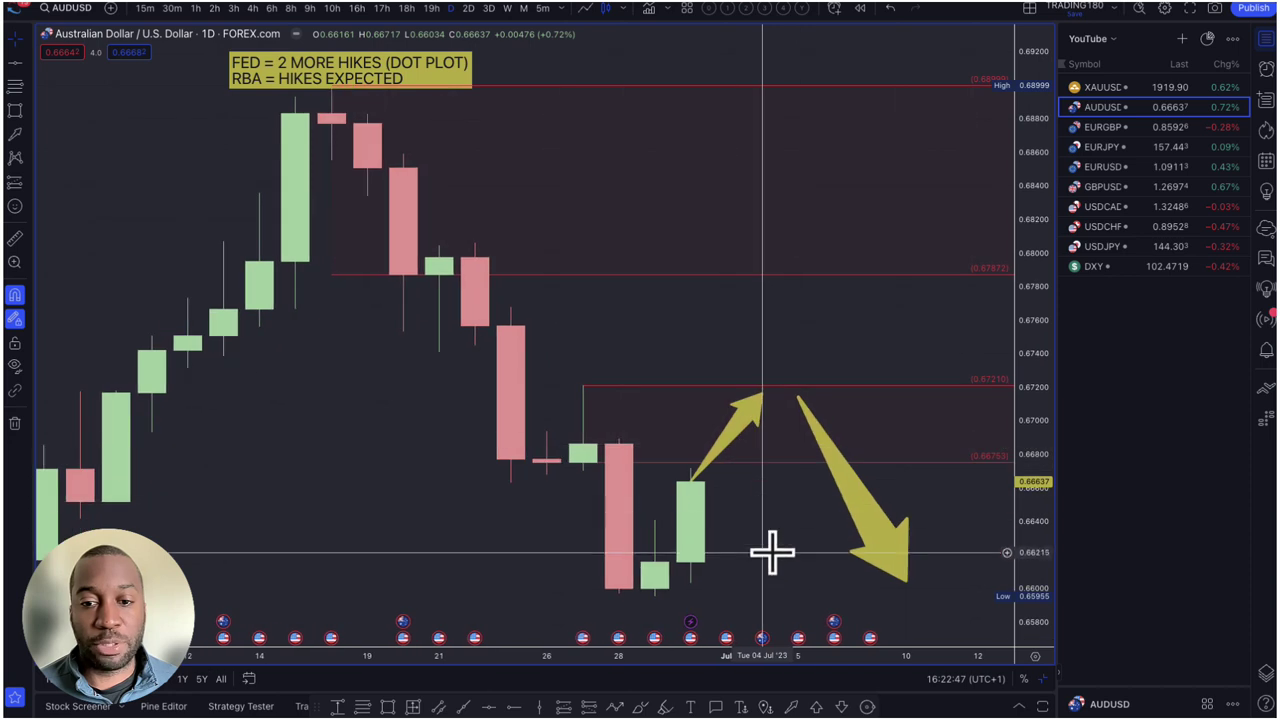
{"action": "mouse_move", "coordinate": [762, 640]}
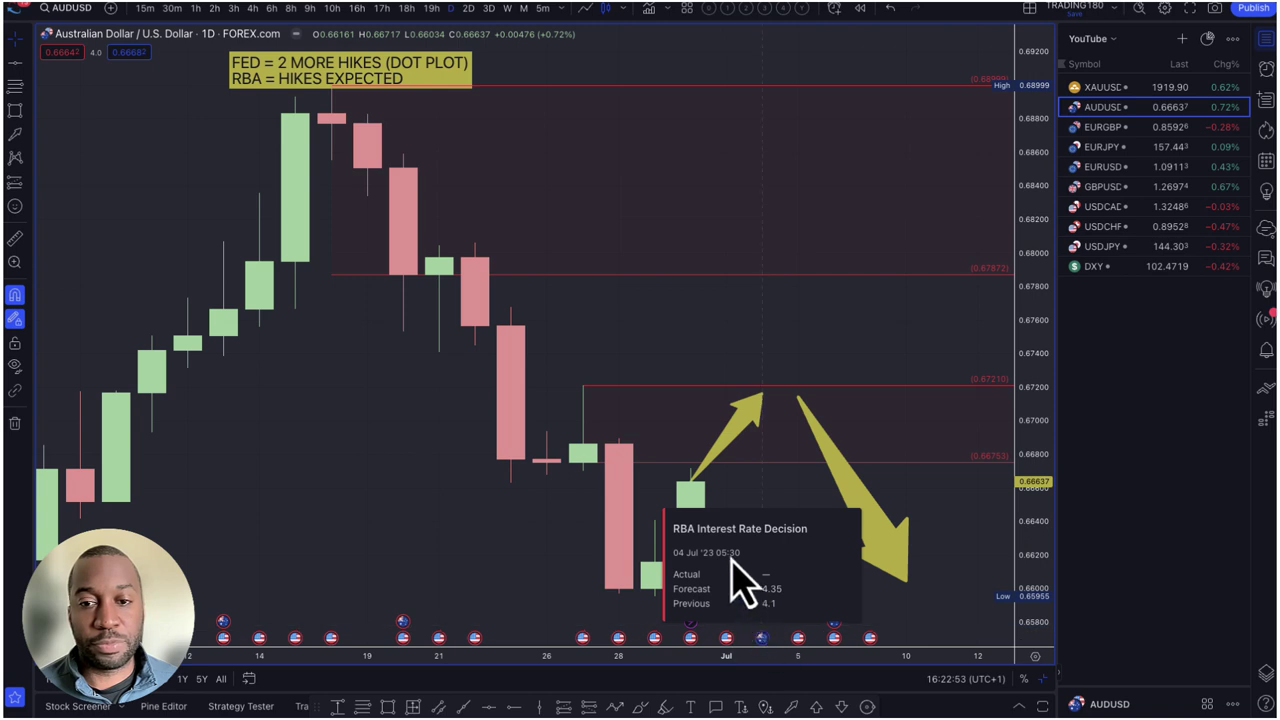
- Switch to the XAUUSD chart and widen the green zone between 1898.86 and 1887.40 both ways, ending at 31 August 2023
{"action": "left_click", "coordinate": [1113, 96]}
{"action": "scroll", "coordinate": [777, 457], "scroll_direction": "down", "scroll_amount": 5}
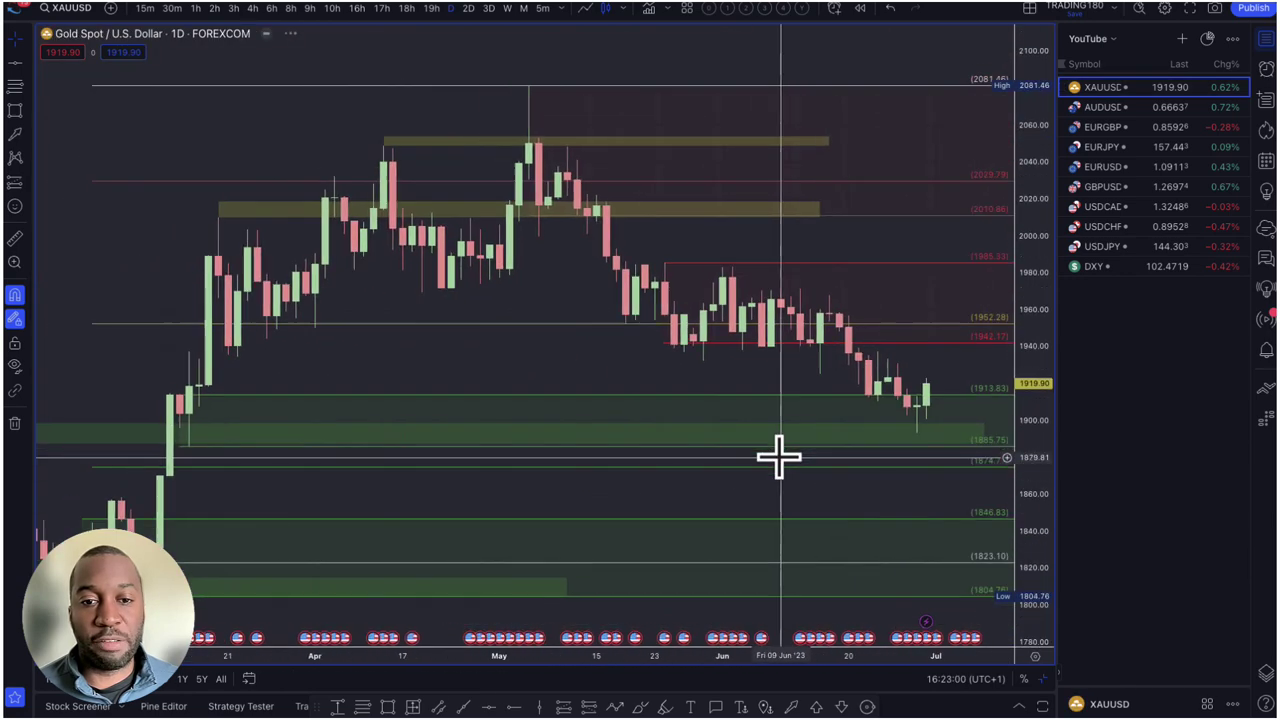
{"action": "scroll", "coordinate": [777, 457], "scroll_direction": "down", "scroll_amount": 6}
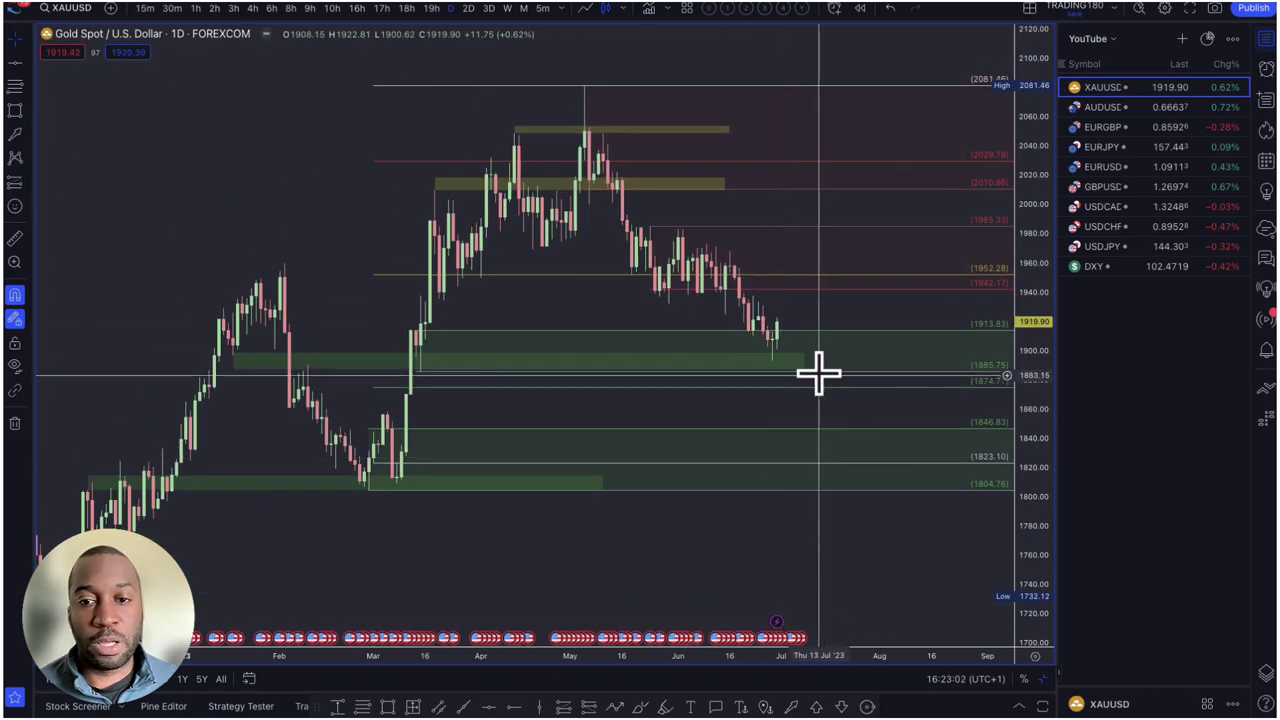
{"action": "left_click", "coordinate": [806, 363]}
{"action": "left_click_drag", "start_coordinate": [806, 363], "coordinate": [960, 363]}
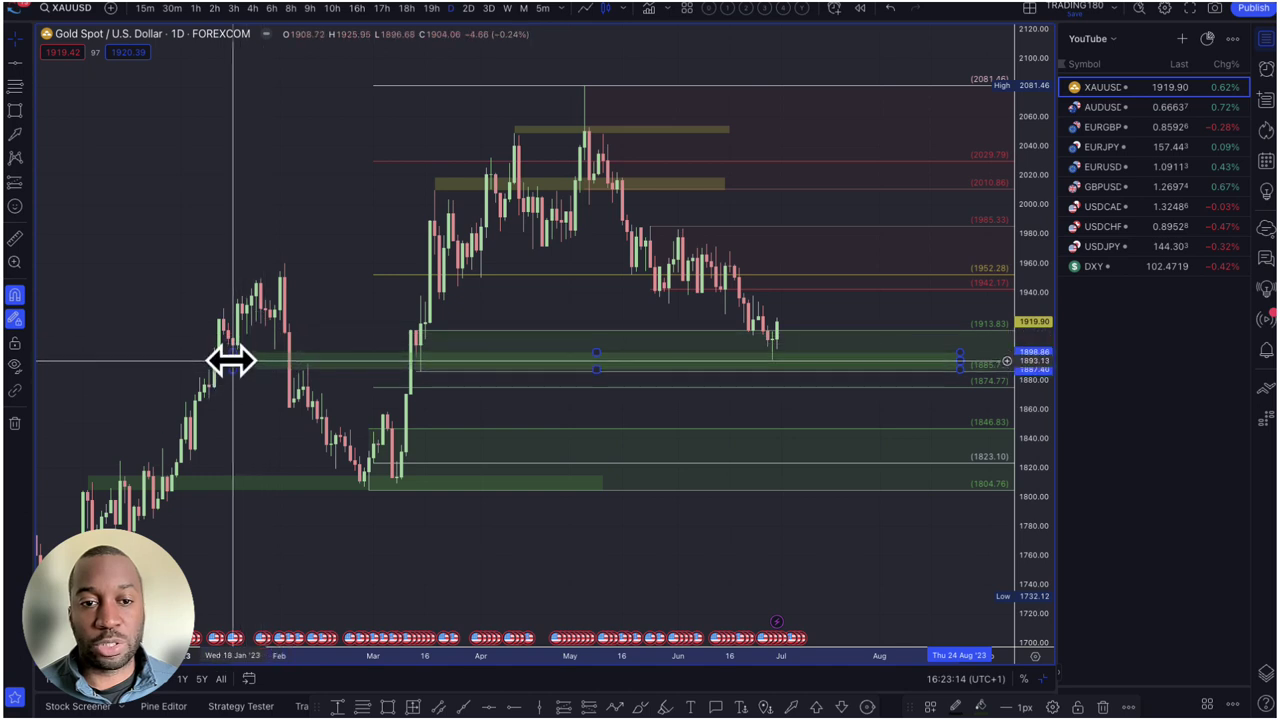
{"action": "left_click_drag", "start_coordinate": [231, 360], "coordinate": [137, 363]}
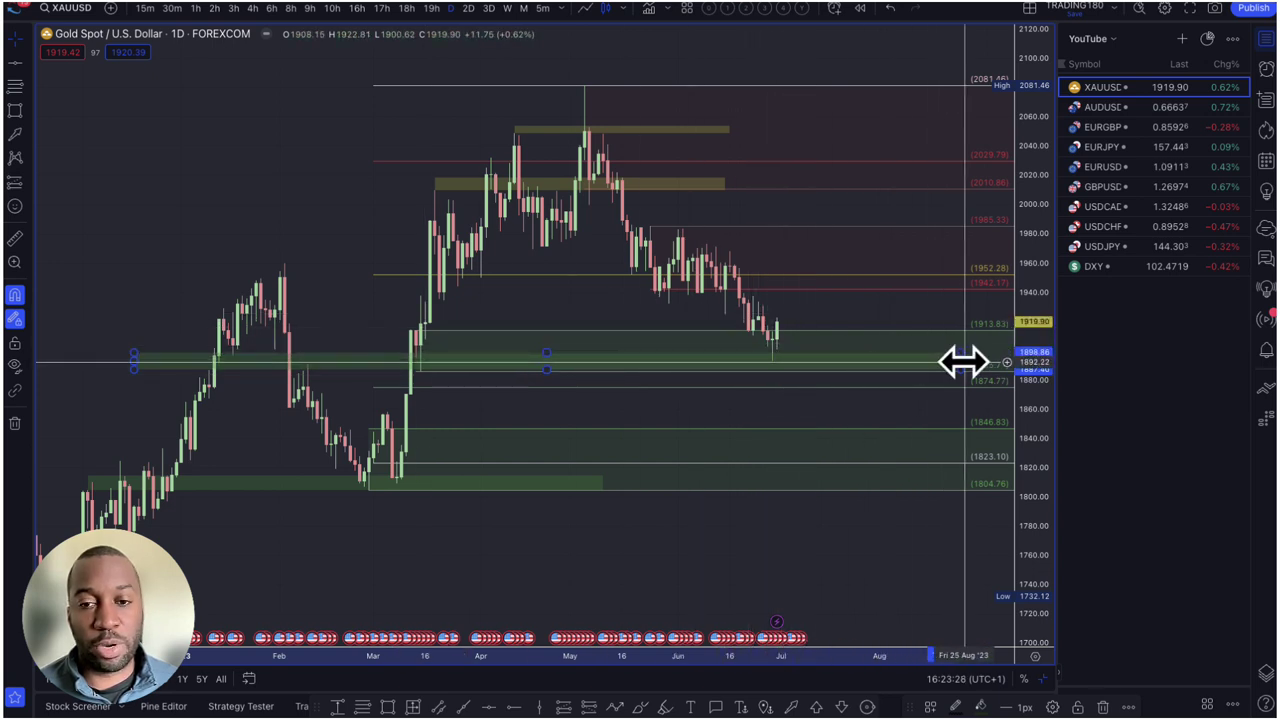
{"action": "left_click_drag", "start_coordinate": [962, 362], "coordinate": [981, 362]}
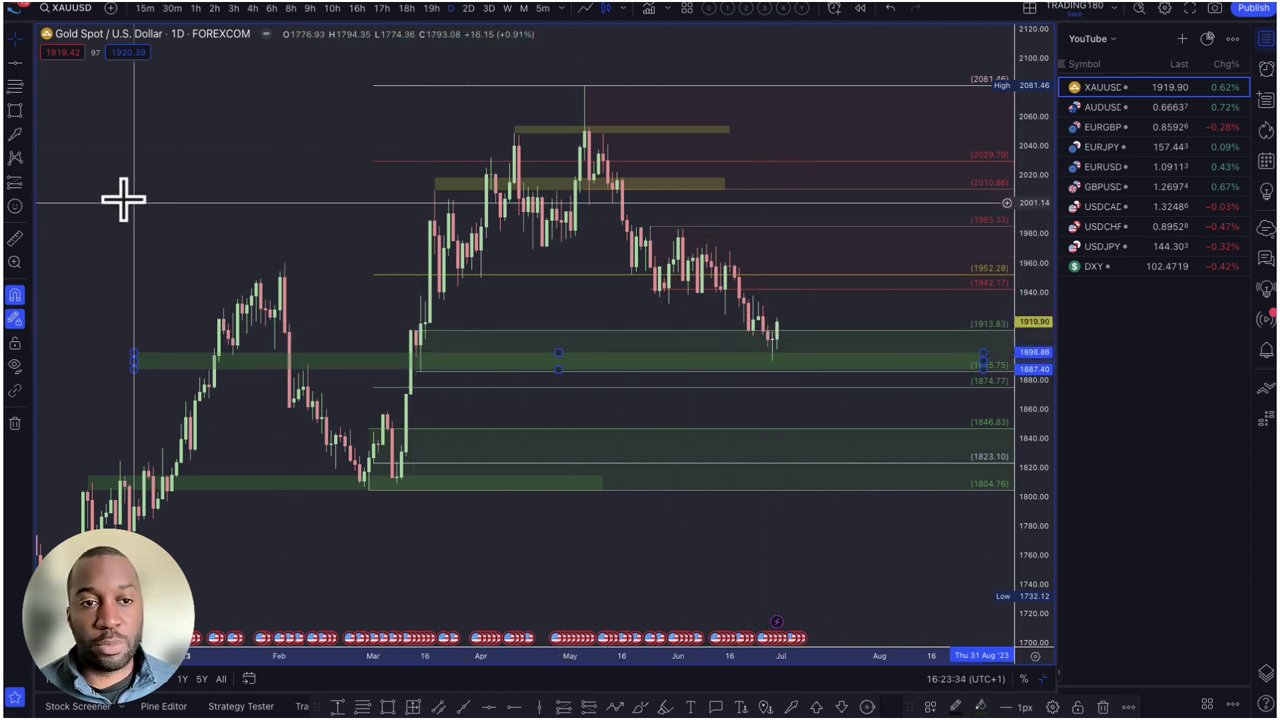
- Draw an arrow rising from the last gold candle at 1919.90 to about 1958.93 on 7 July
{"action": "left_click", "coordinate": [15, 134]}
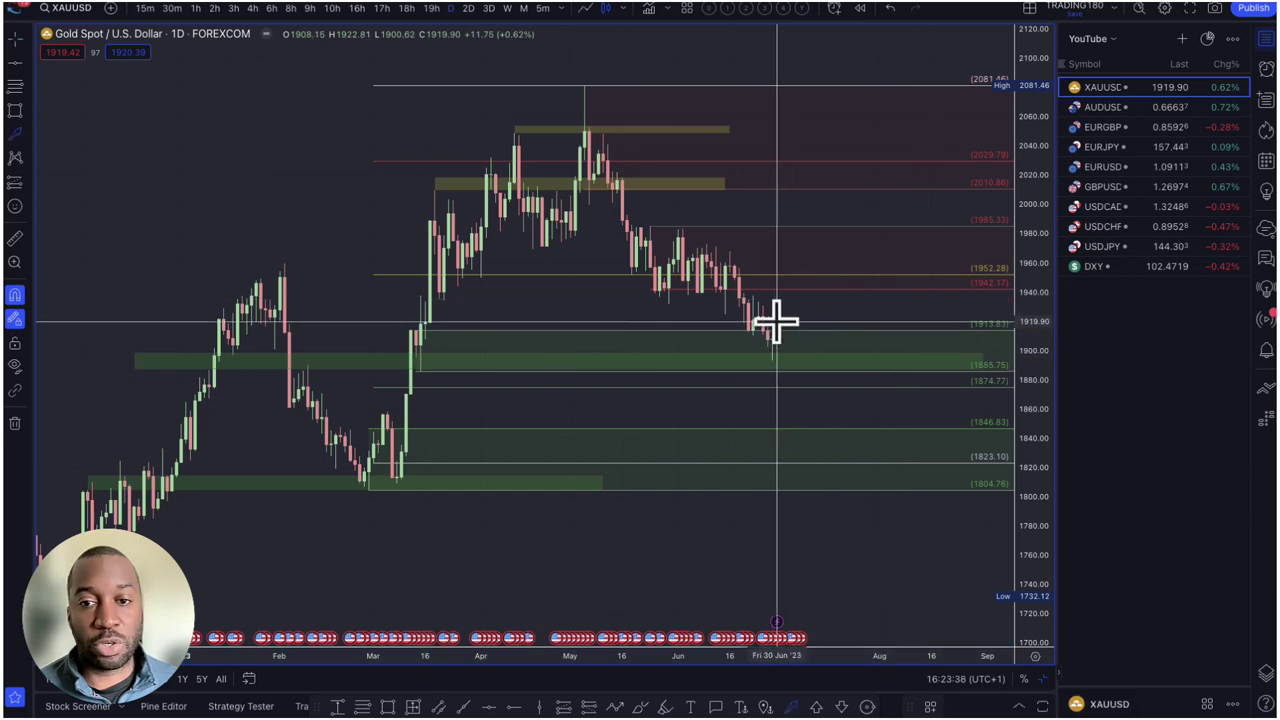
{"action": "left_click", "coordinate": [777, 322]}
{"action": "left_click", "coordinate": [813, 250]}
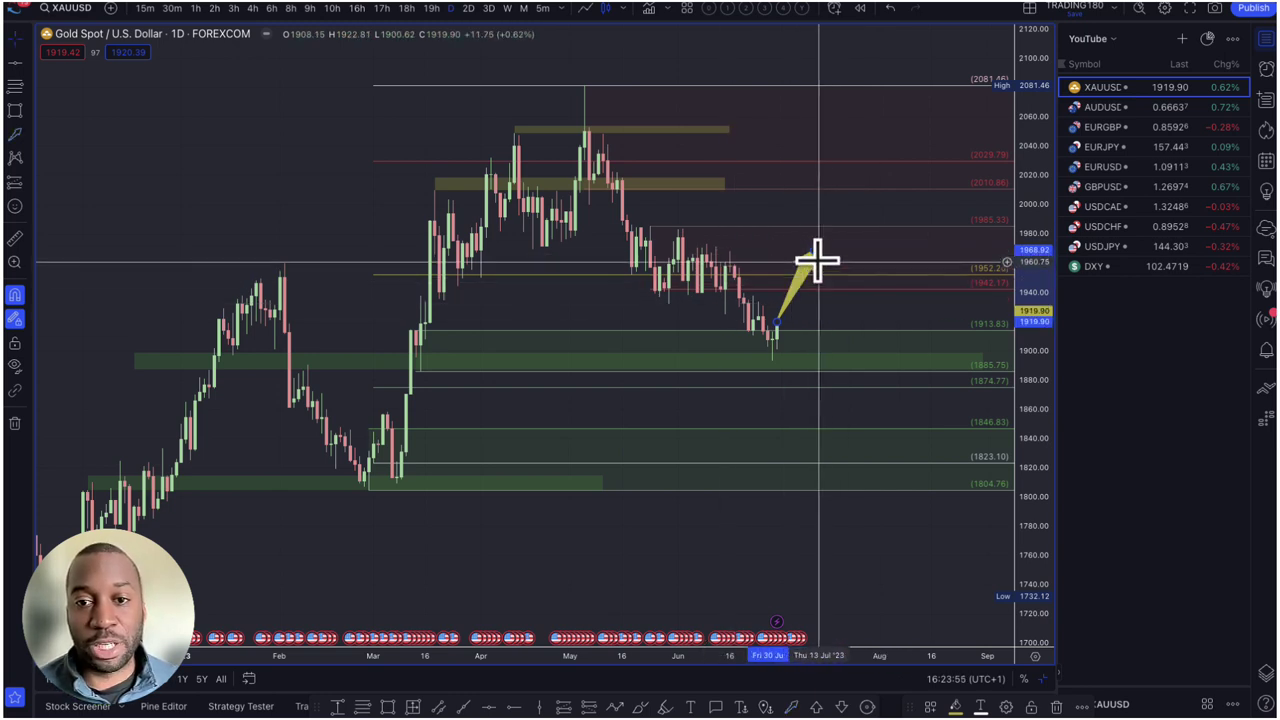
{"action": "left_click_drag", "start_coordinate": [816, 253], "coordinate": [800, 266]}
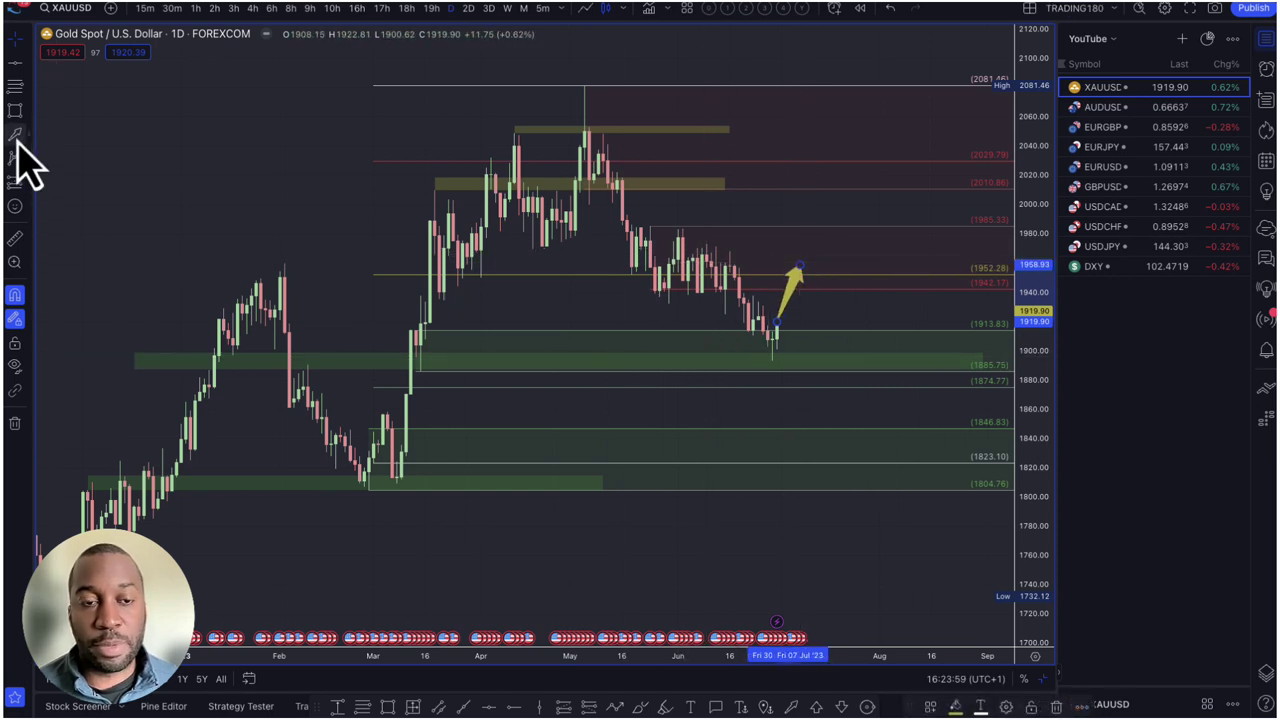
- Draw an arrow falling from 1893.06 to the 1846.83 zone edge, and another rising from about 1835.04 to 1889.05
{"action": "left_click", "coordinate": [783, 357]}
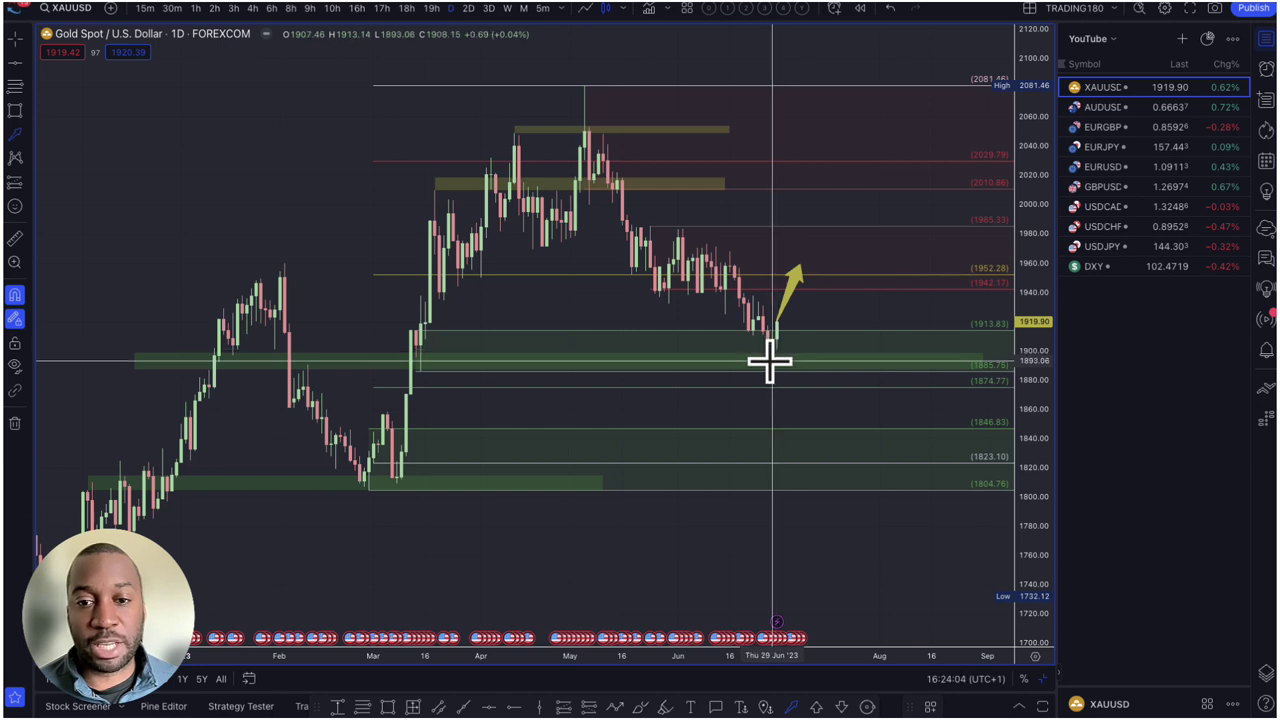
{"action": "left_click", "coordinate": [772, 361]}
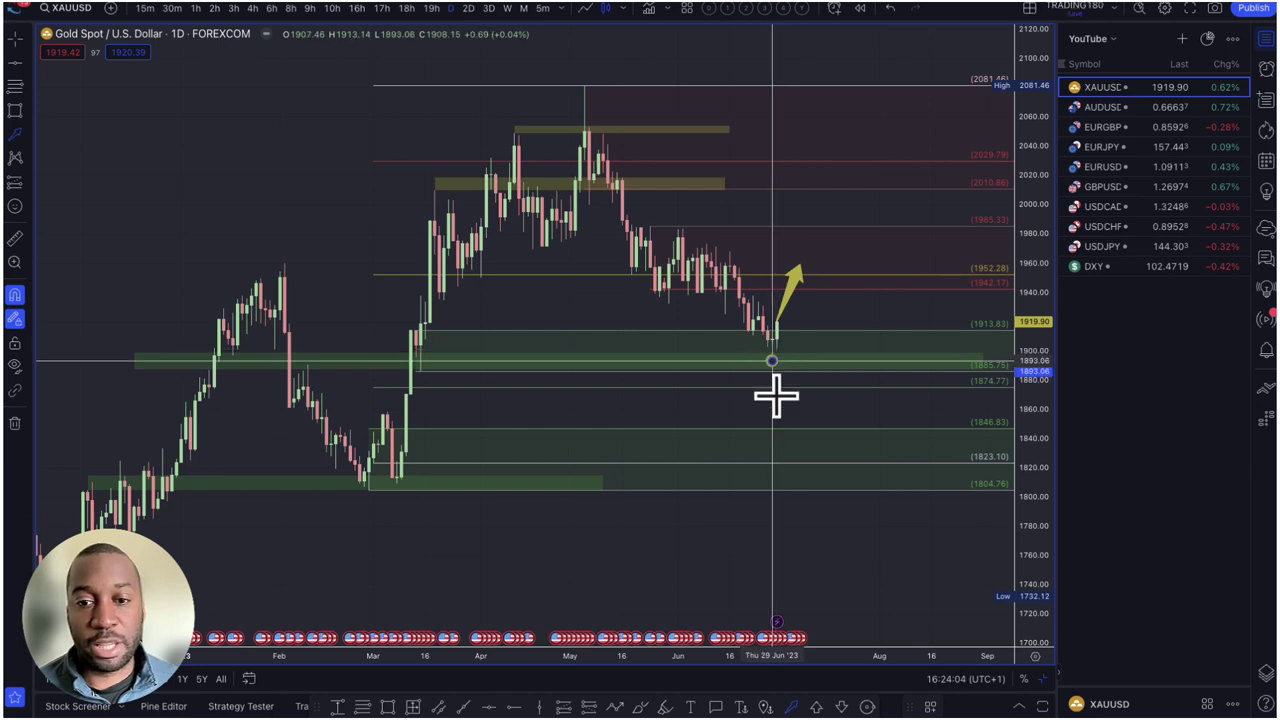
{"action": "left_click", "coordinate": [811, 444]}
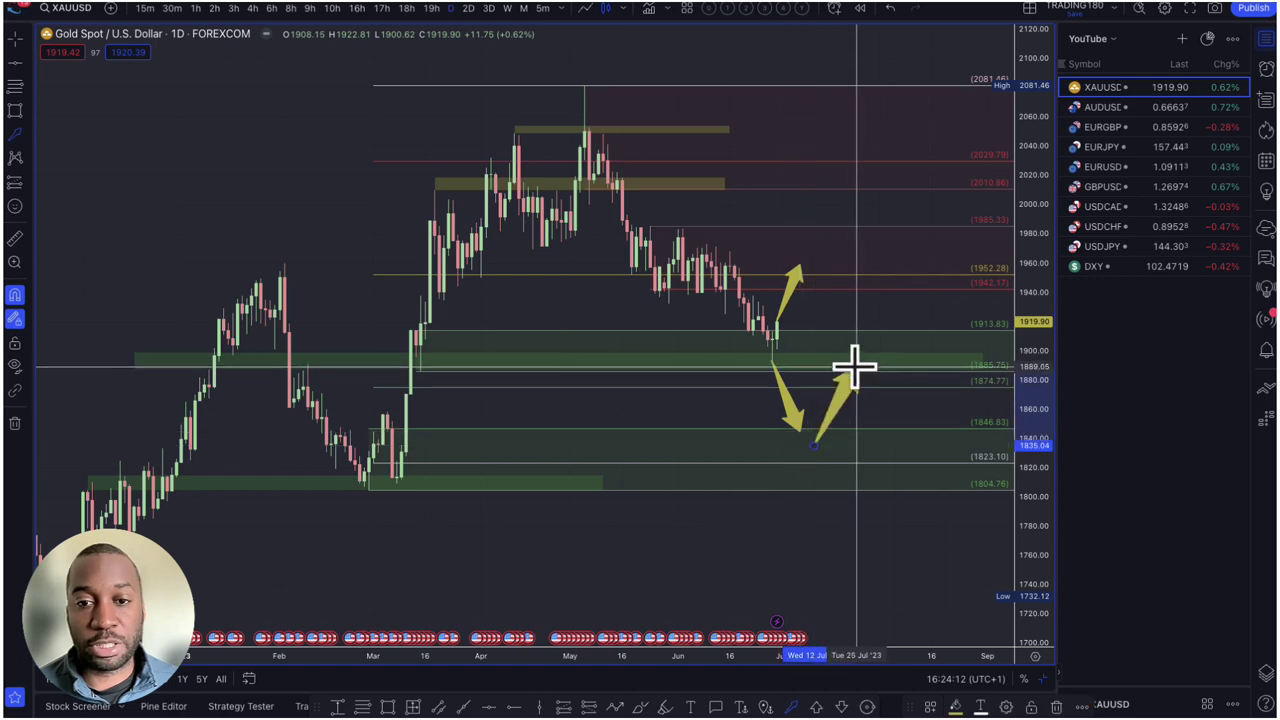
{"action": "left_click", "coordinate": [854, 368]}
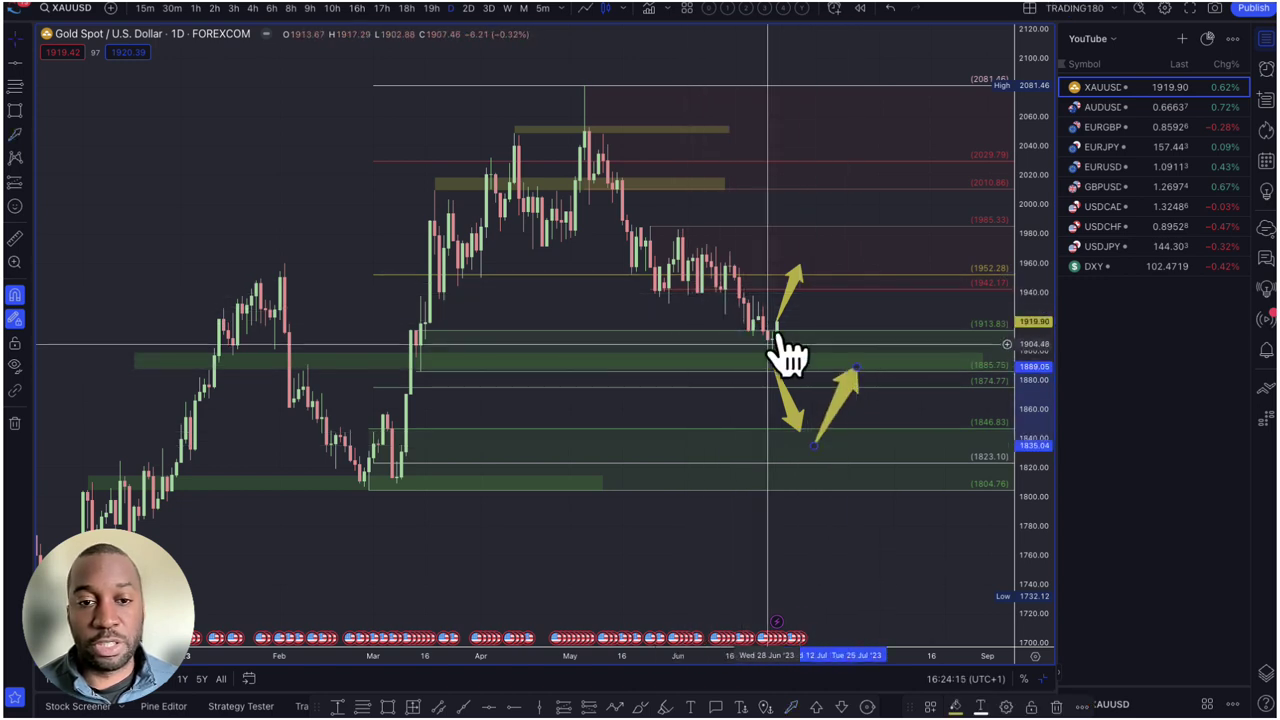
- Raise the tip of the upper gold arrow to about 1972.91
{"action": "left_click", "coordinate": [673, 335]}
{"action": "scroll", "coordinate": [700, 334], "scroll_direction": "down", "scroll_amount": 3}
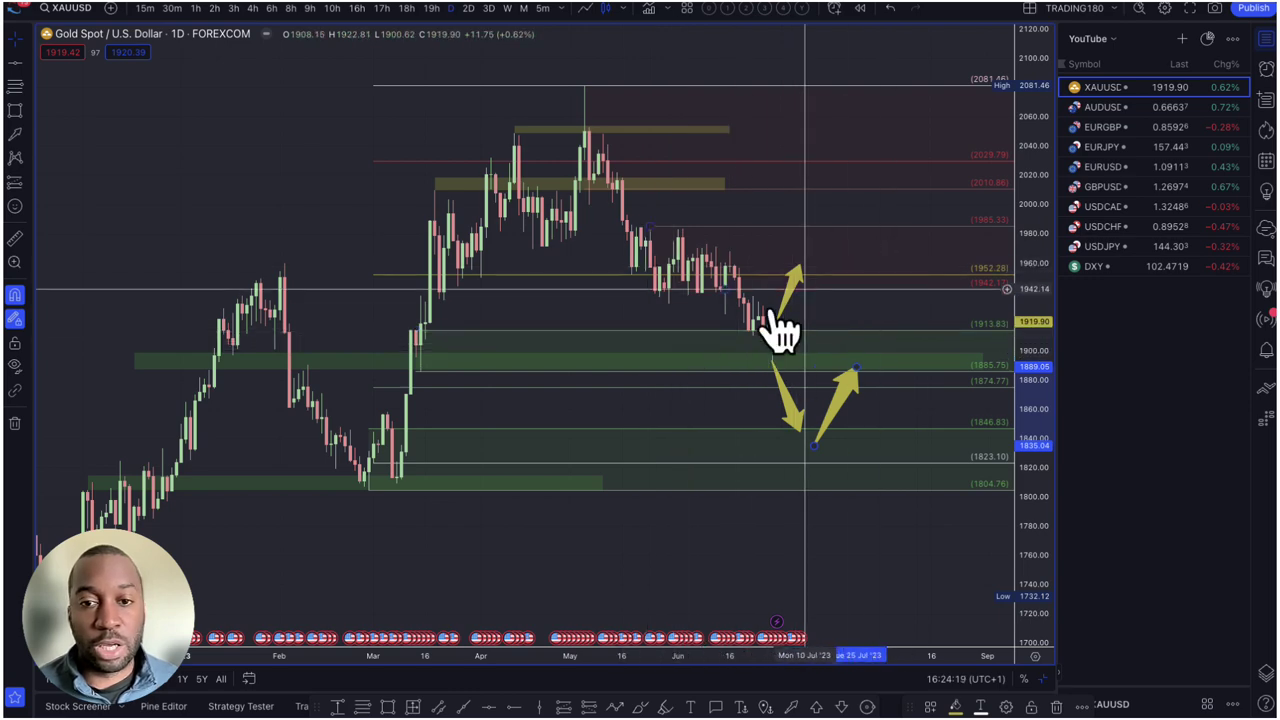
{"action": "scroll", "coordinate": [780, 330], "scroll_direction": "up", "scroll_amount": 4}
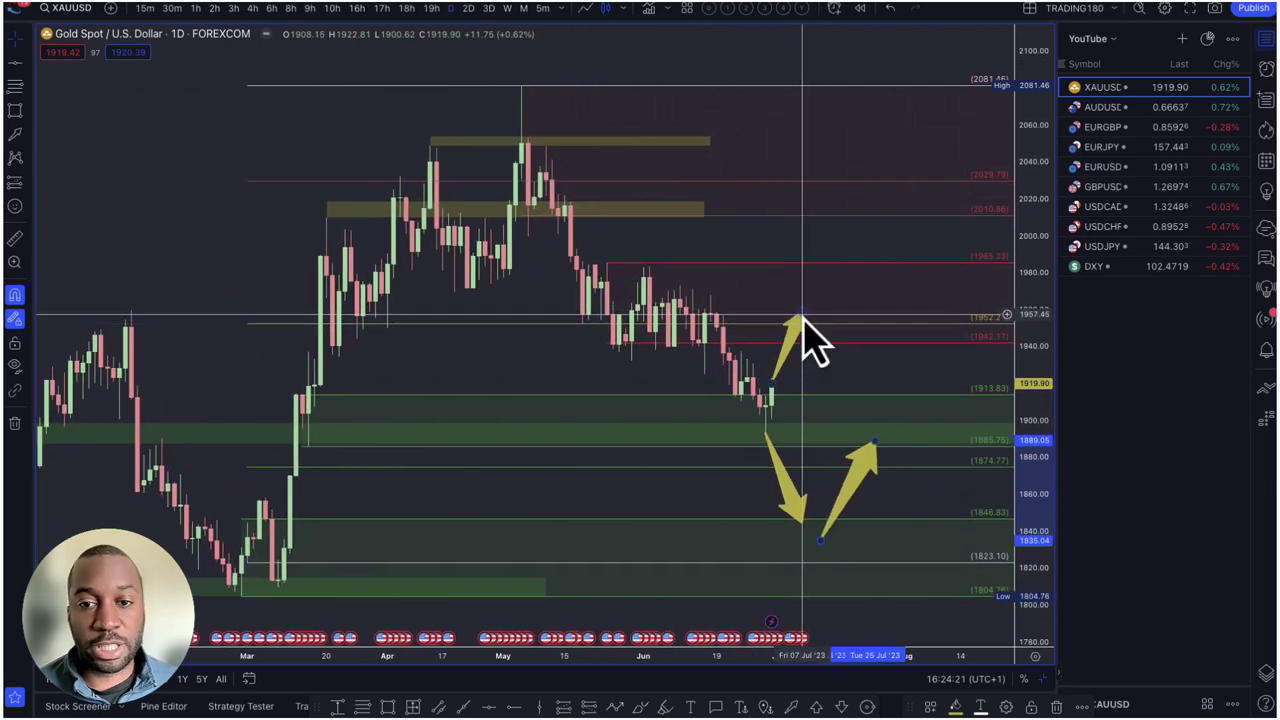
{"action": "left_click_drag", "start_coordinate": [803, 318], "coordinate": [802, 288]}
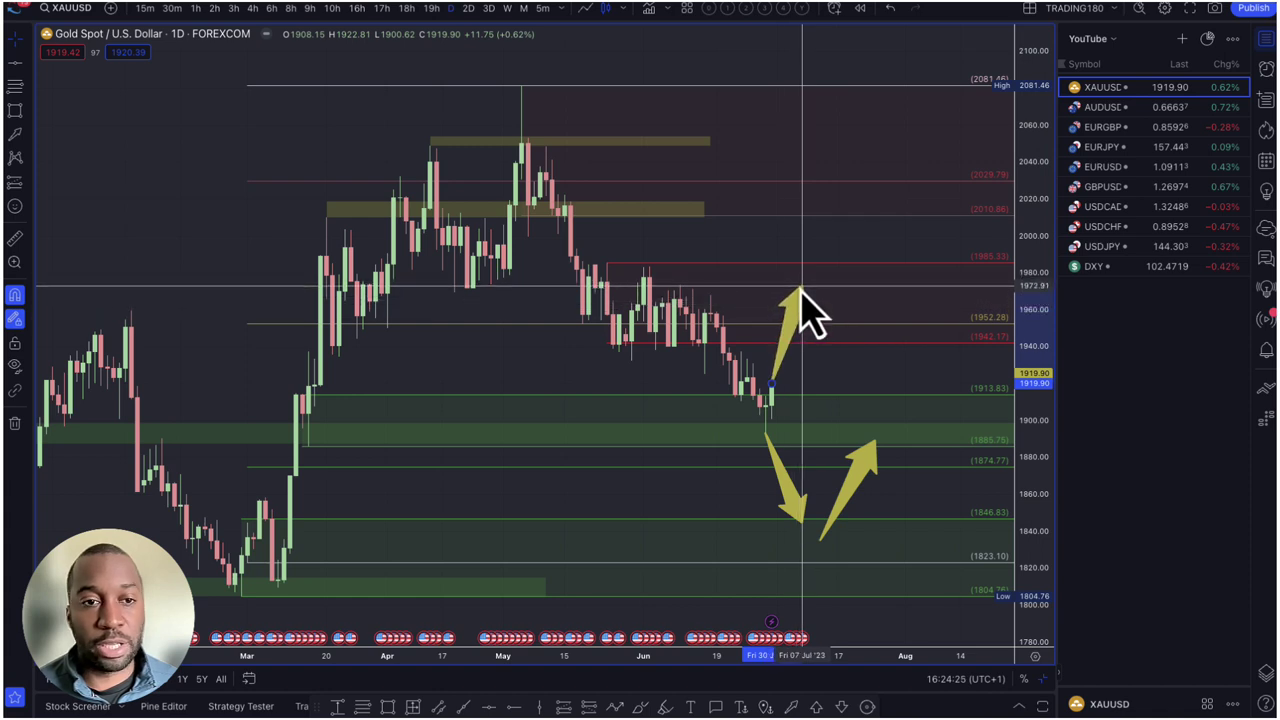
- Draw two yellow zones, one between 1969.31 and 1962.48 from 19 April, the other between 1986.09 and 1982.25 from 18 May
{"action": "left_click", "coordinate": [15, 110]}
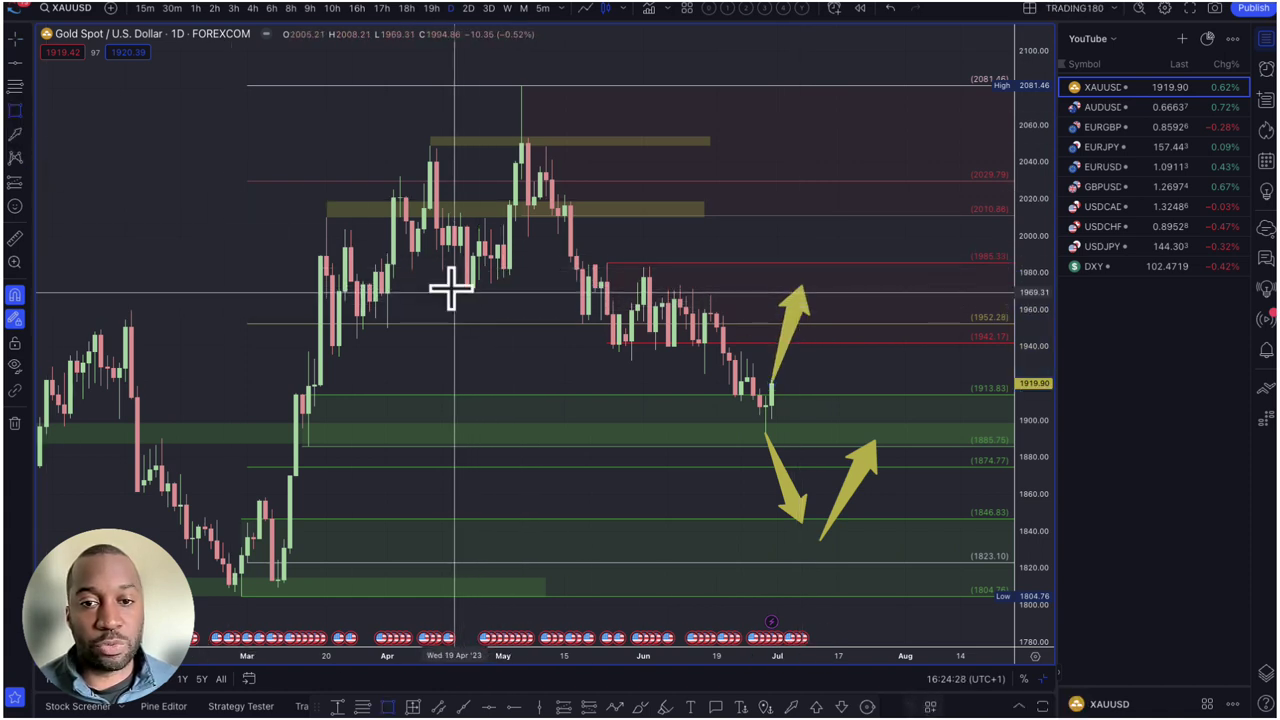
{"action": "left_click", "coordinate": [454, 289]}
{"action": "left_click", "coordinate": [850, 303]}
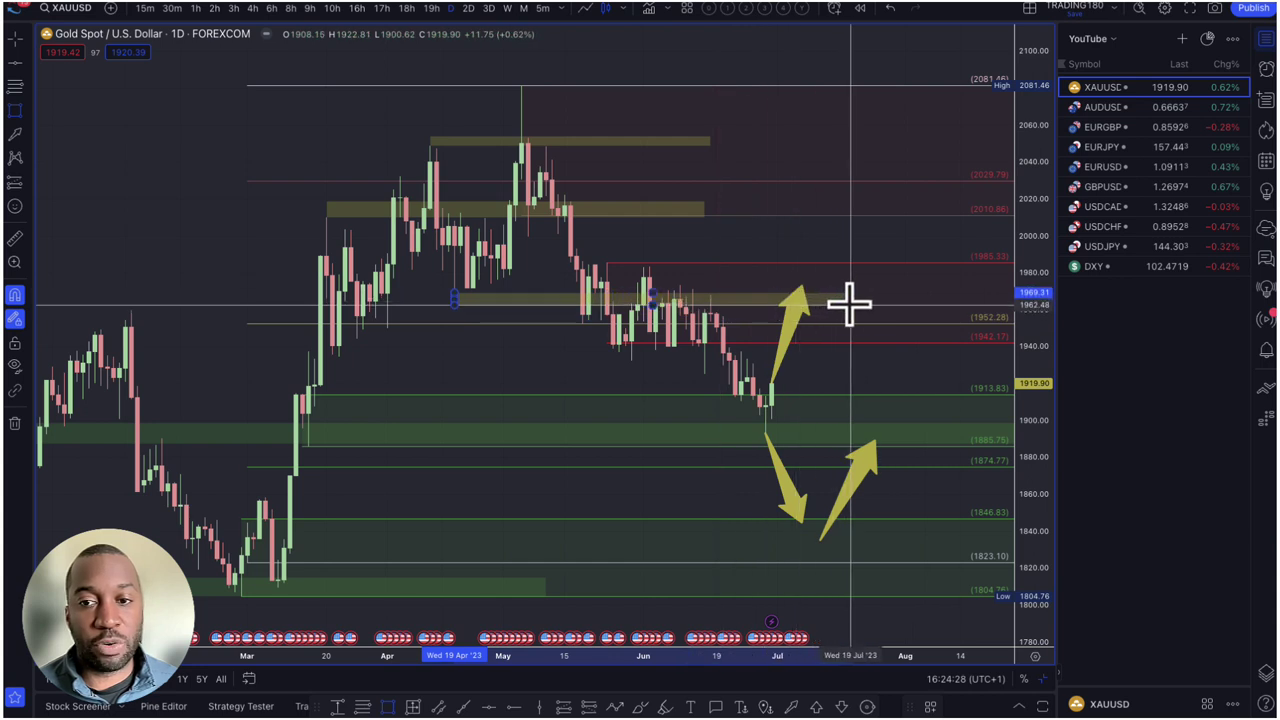
{"action": "left_click", "coordinate": [582, 263]}
{"action": "left_click", "coordinate": [865, 268]}
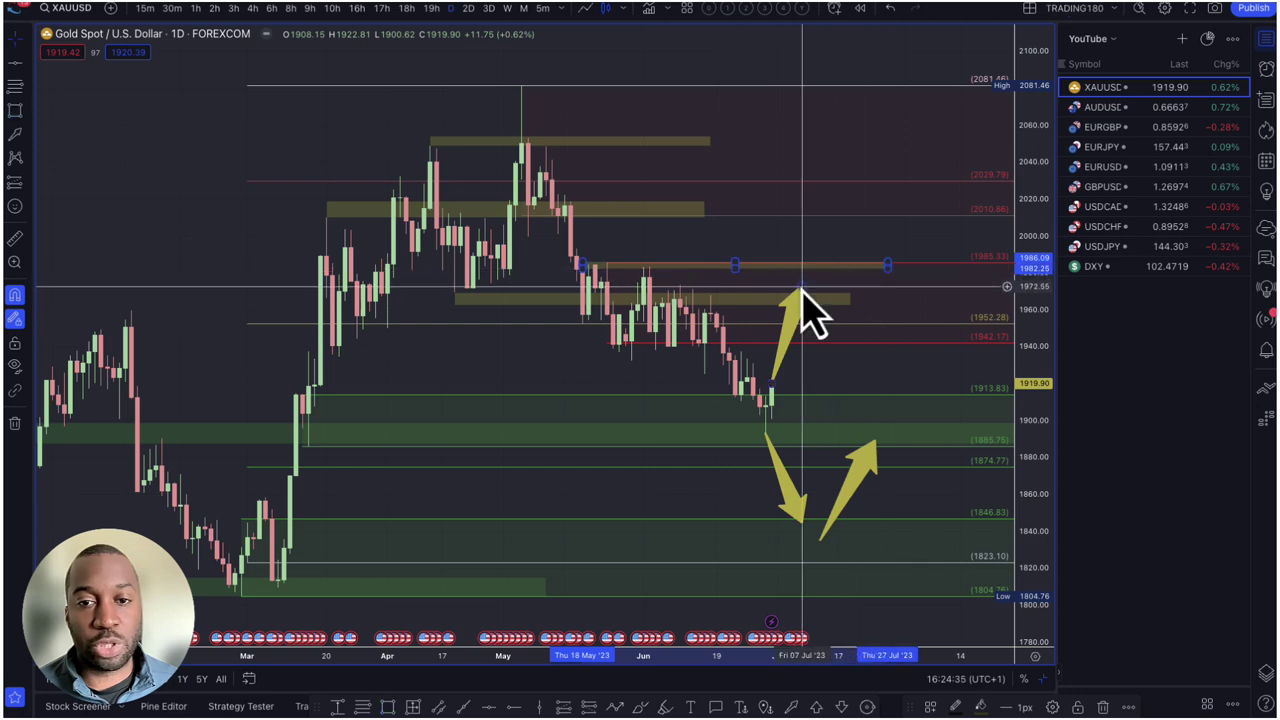
- Move the tip of the rising arrow from the last candle into the lower new yellow zone at about 1966.80
{"action": "left_click", "coordinate": [803, 294]}
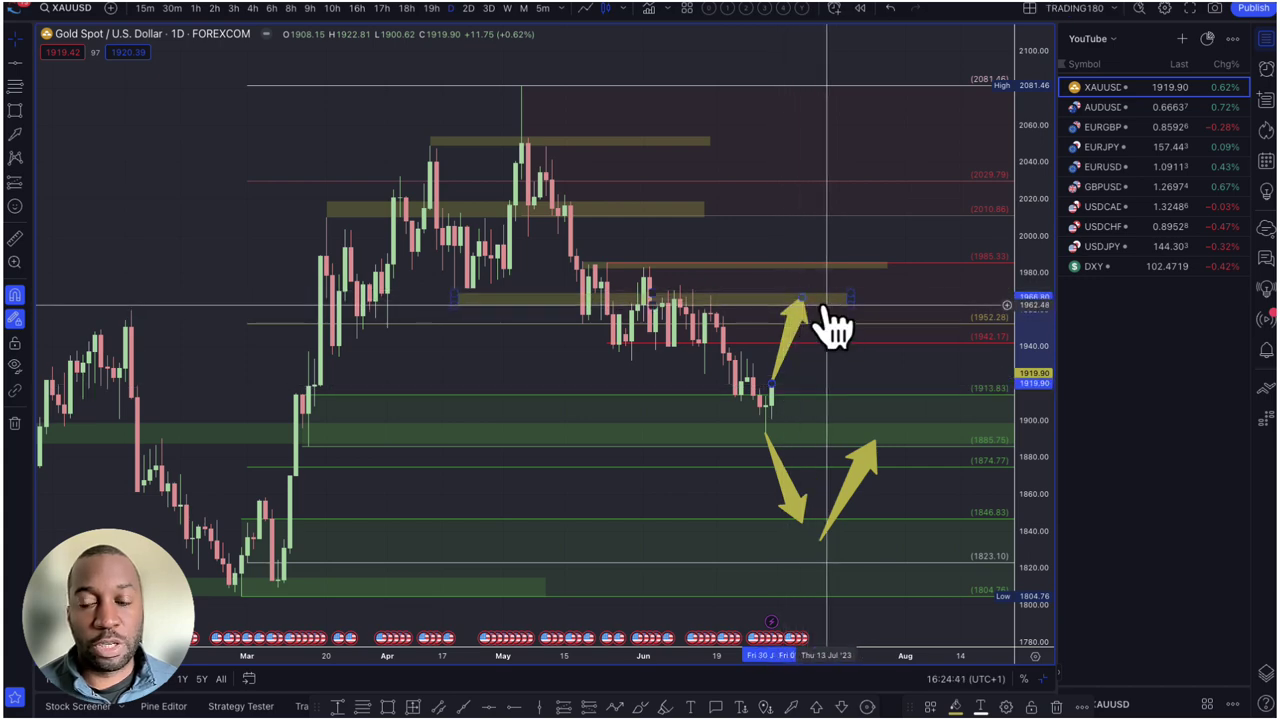
{"action": "scroll", "coordinate": [830, 330], "scroll_direction": "down", "scroll_amount": 2}
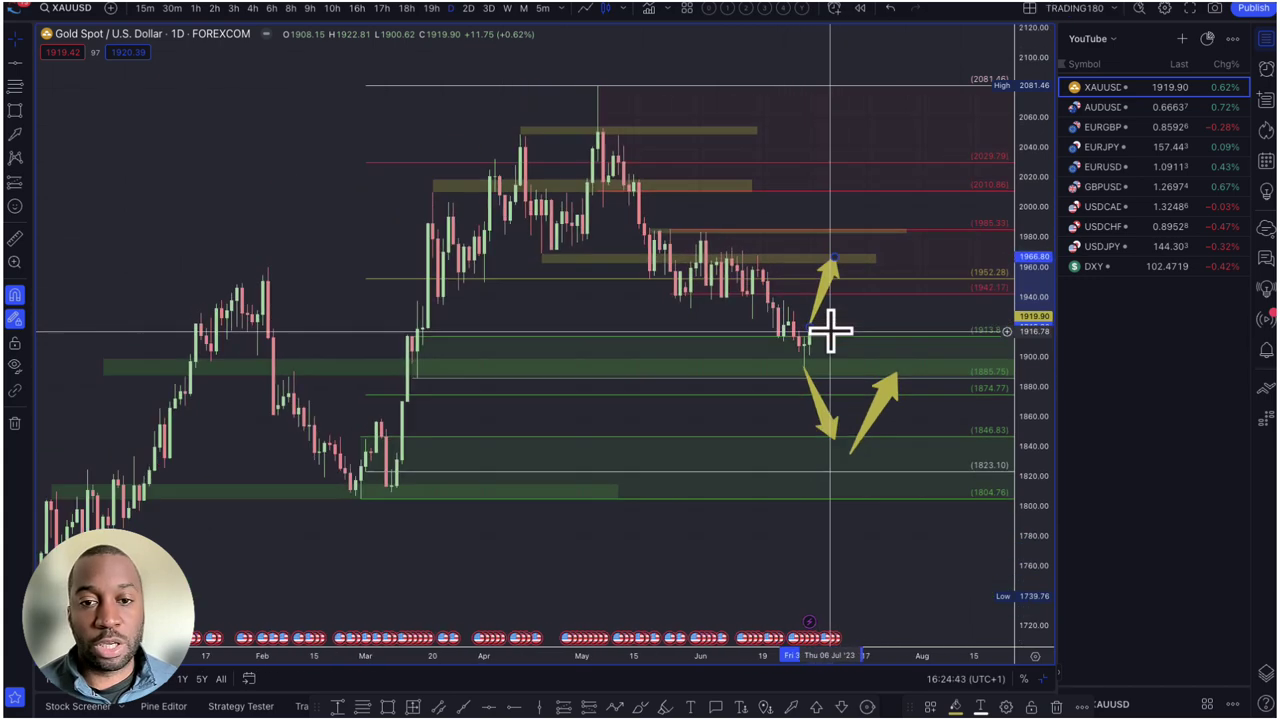
{"action": "scroll", "coordinate": [830, 330], "scroll_direction": "up", "scroll_amount": 3}
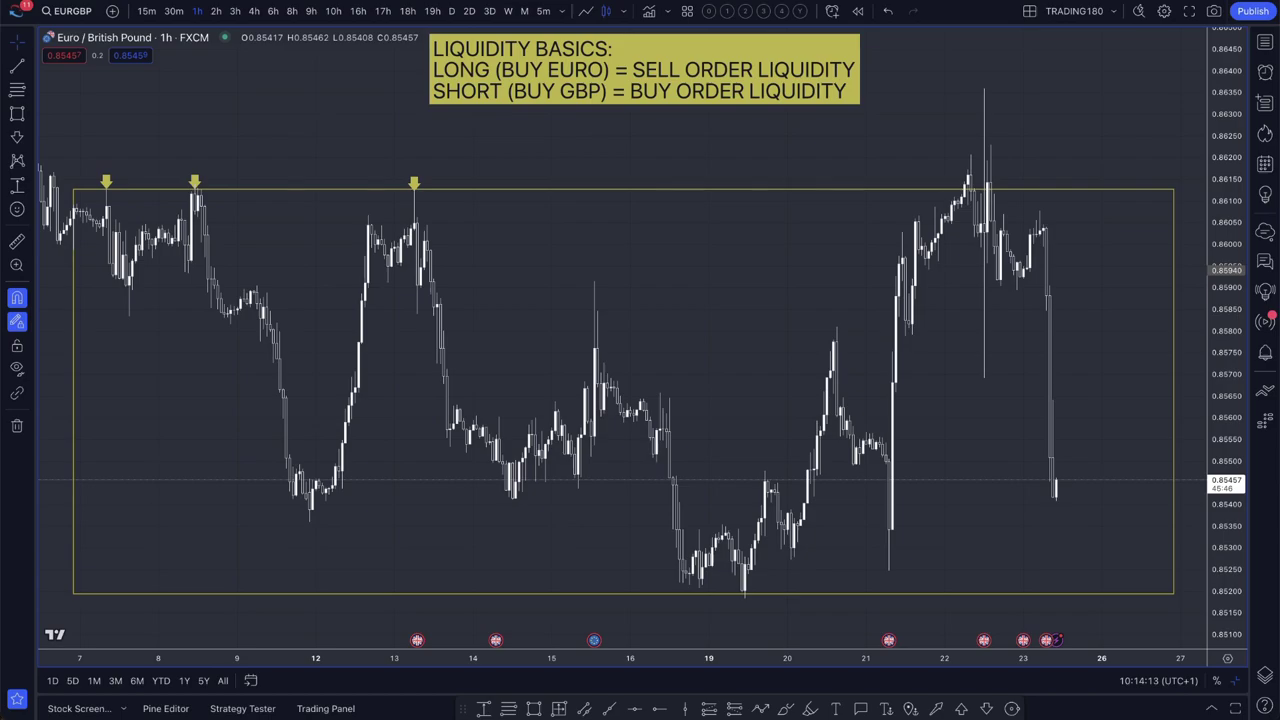
- Switch to the Discord discussion-room and read the messages and annotated chart about the Bank of England rate news
{"action": "key", "text": "super+Tab"}
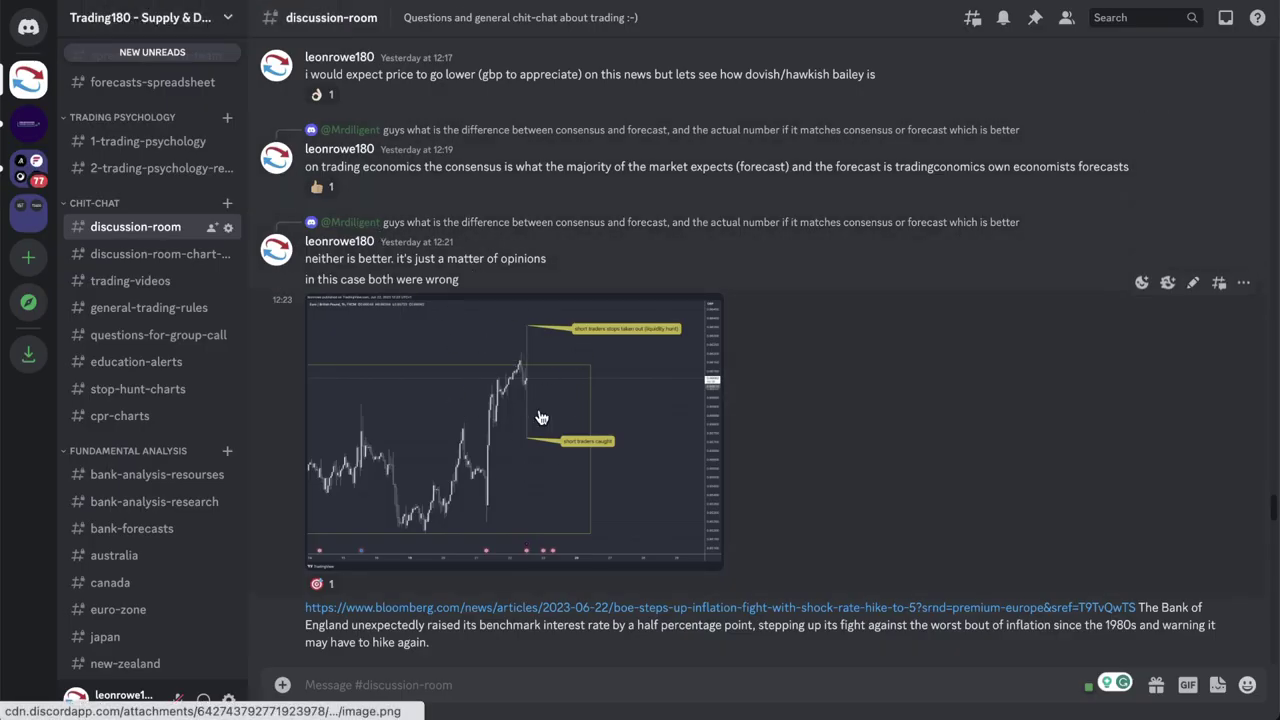
{"action": "scroll", "coordinate": [581, 265], "scroll_direction": "up", "scroll_amount": 5}
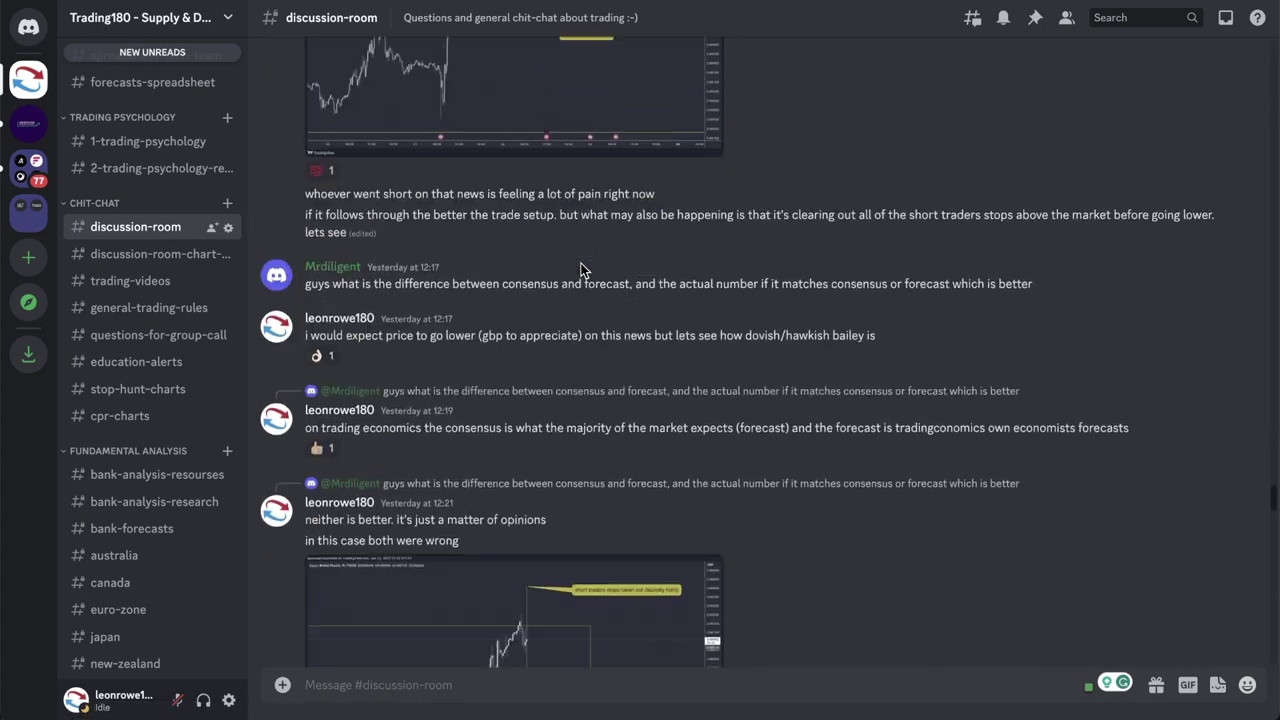
{"action": "scroll", "coordinate": [581, 270], "scroll_direction": "down", "scroll_amount": 4}
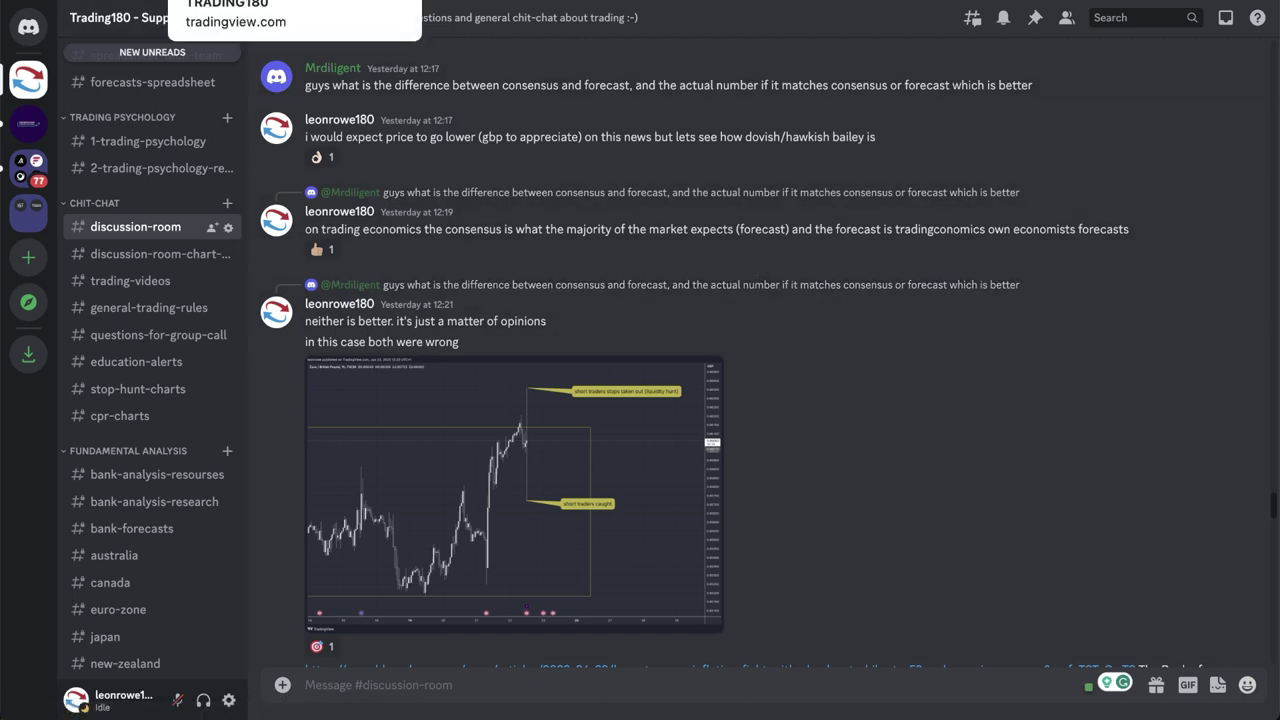
- Switch back to the EURGBP 1h chart in TradingView and start a bar replay from 22 June 2023, 09:00
{"action": "left_click", "coordinate": [230, 3]}
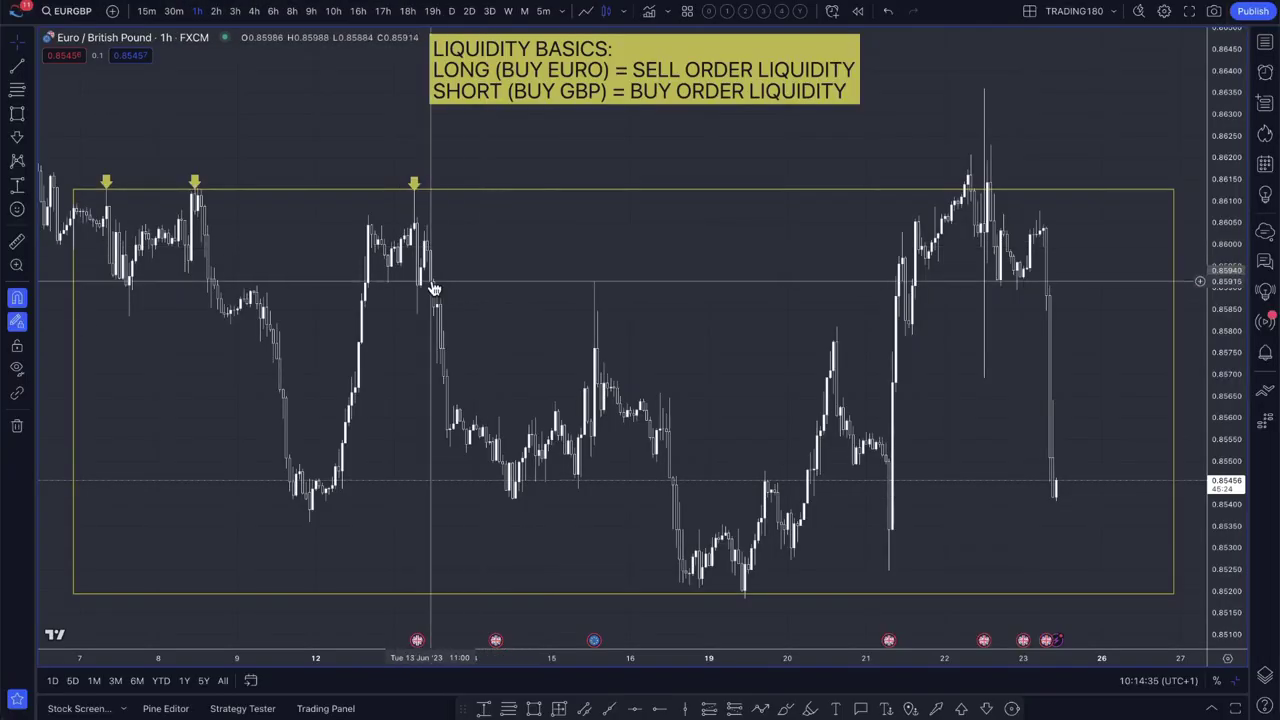
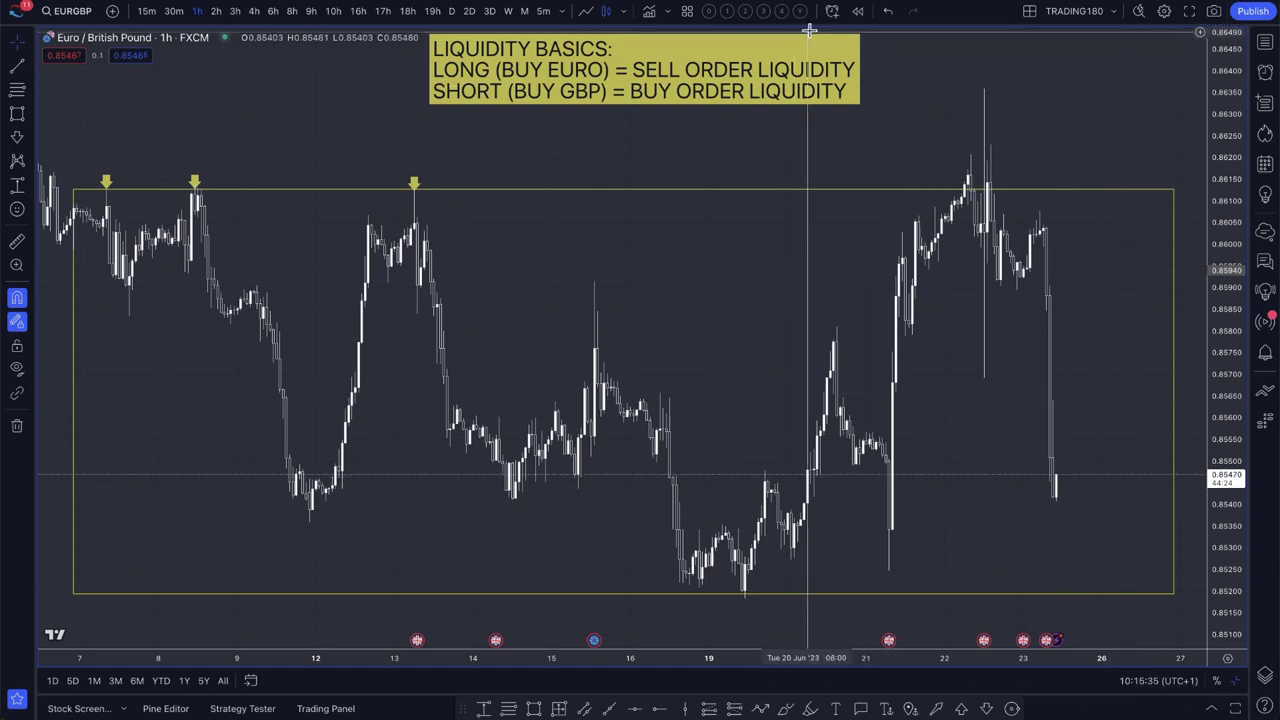
{"action": "left_click", "coordinate": [857, 11]}
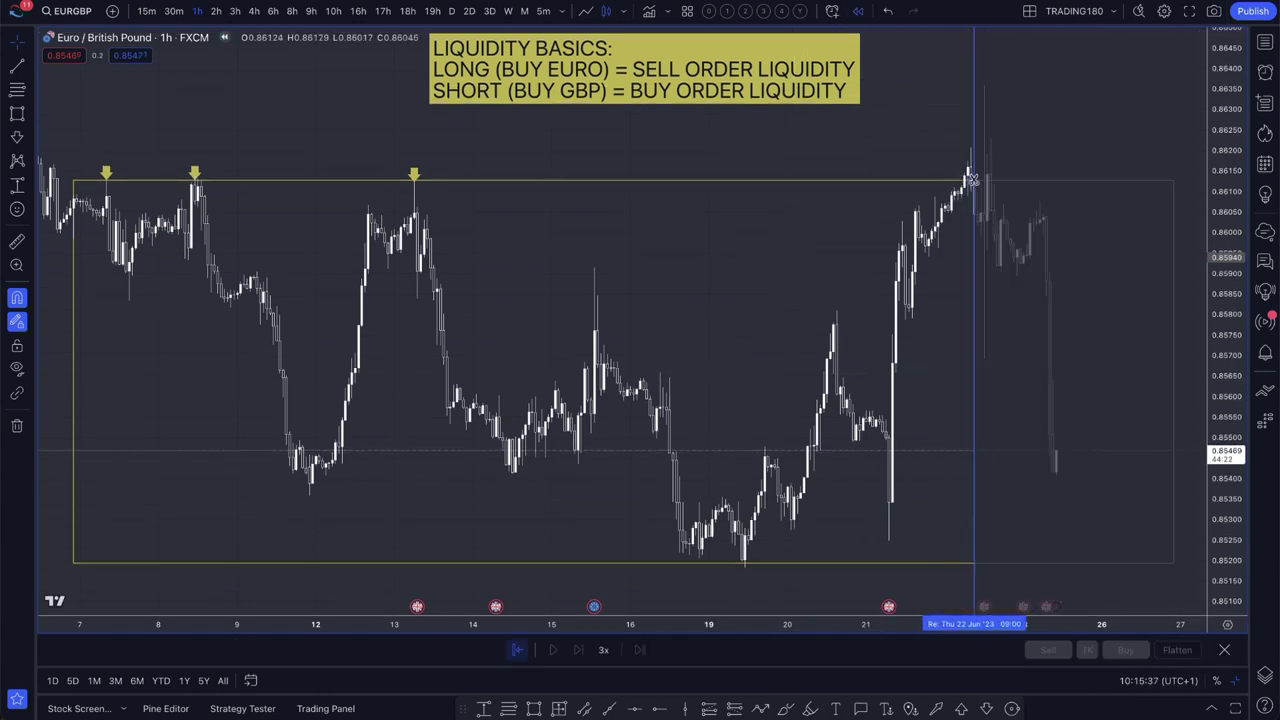
{"action": "left_click", "coordinate": [973, 180]}
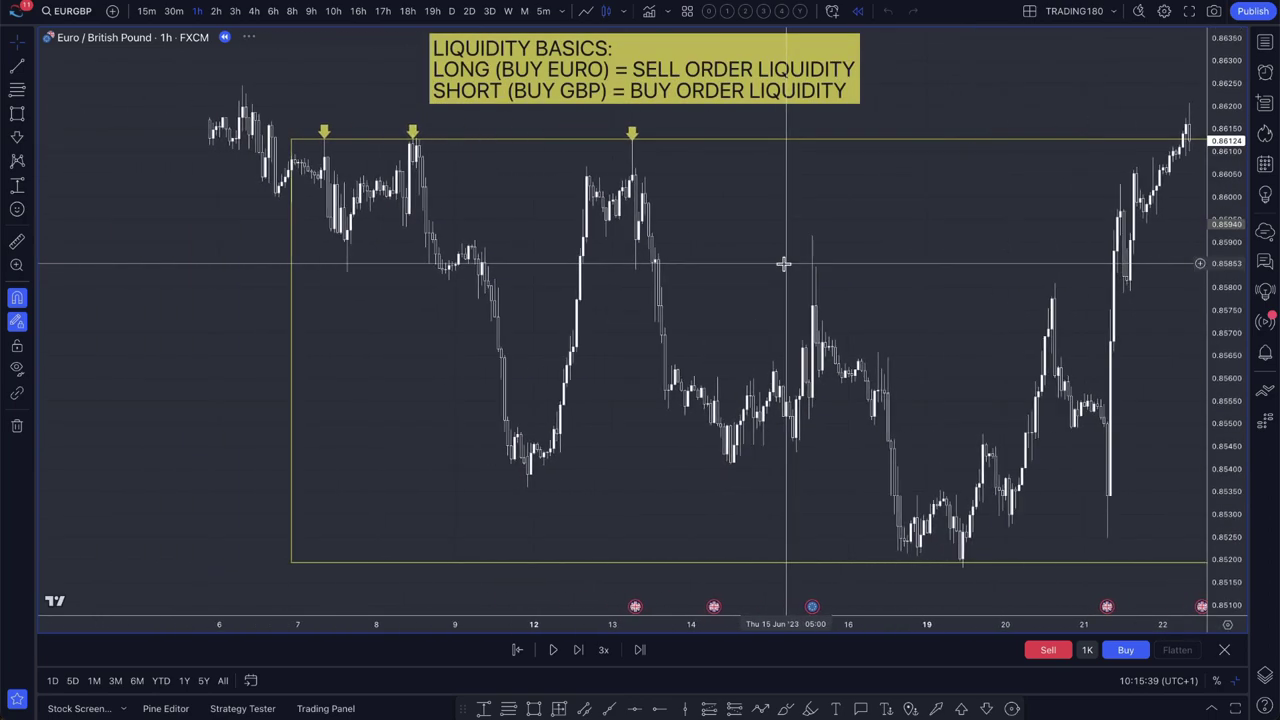
- Advance the EURGBP replay by one hourly candle
{"action": "scroll", "coordinate": [783, 263], "scroll_direction": "up", "scroll_amount": 2}
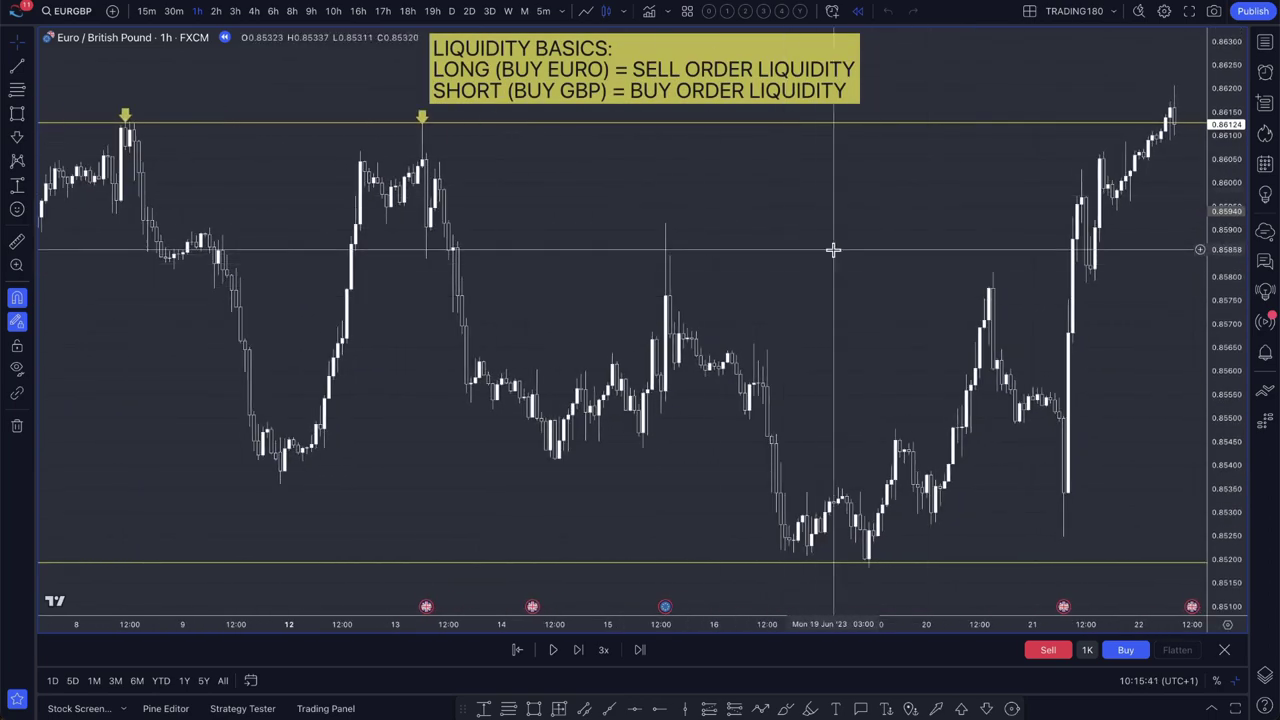
{"action": "scroll", "coordinate": [947, 285], "scroll_direction": "down", "scroll_amount": 1}
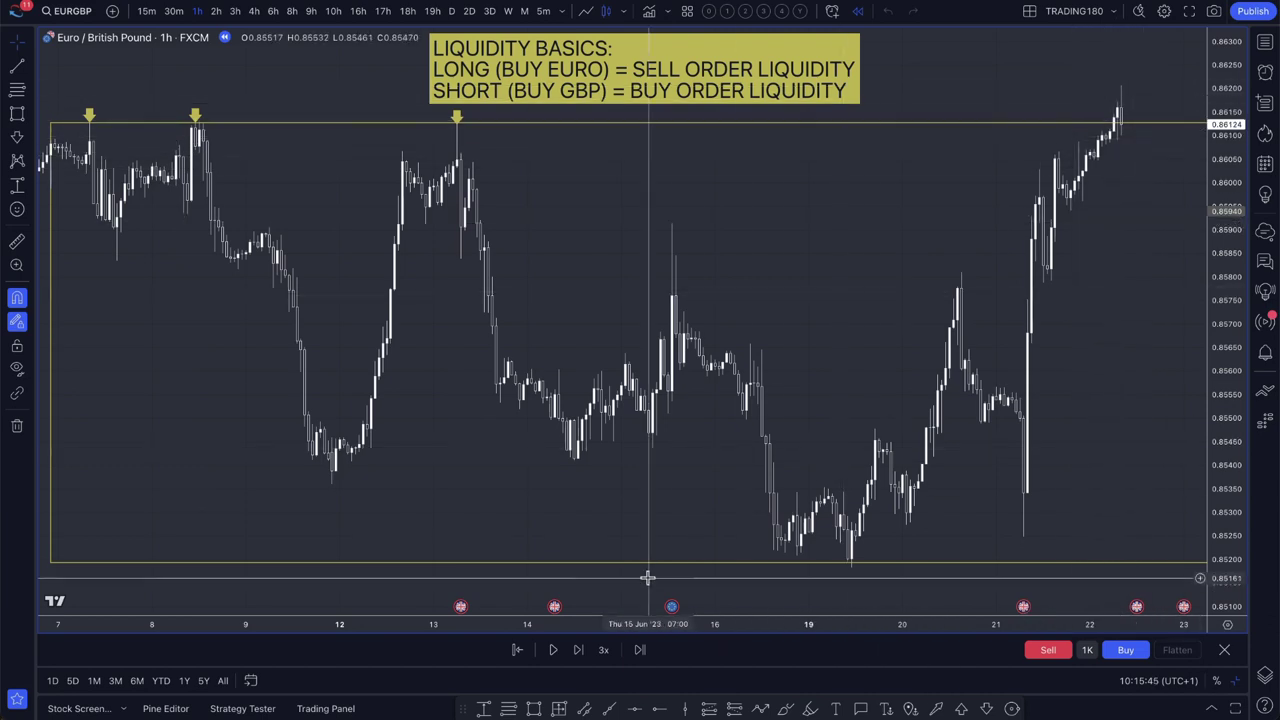
{"action": "left_click", "coordinate": [578, 650]}
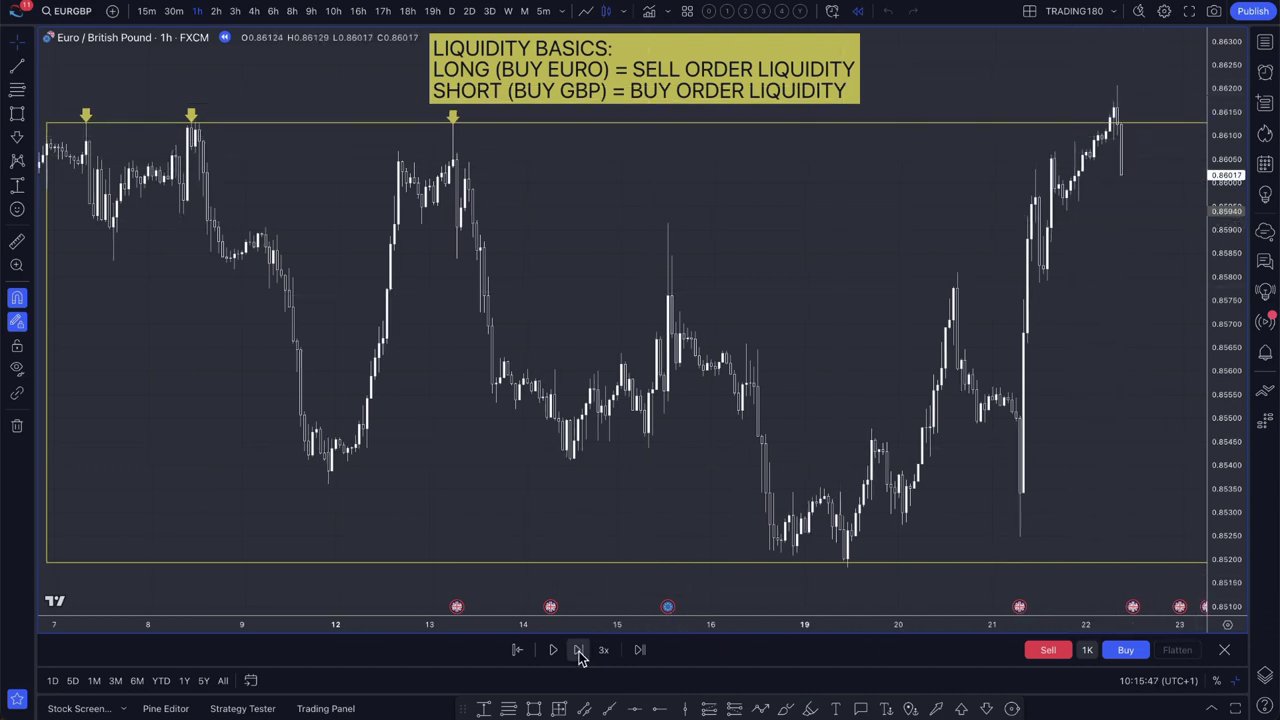
- Read the details of the BoE Interest Rate Decision event of 22 June on the time axis
{"action": "scroll", "coordinate": [1137, 304], "scroll_direction": "up", "scroll_amount": 2}
{"action": "scroll", "coordinate": [1137, 304], "scroll_direction": "up", "scroll_amount": 2}
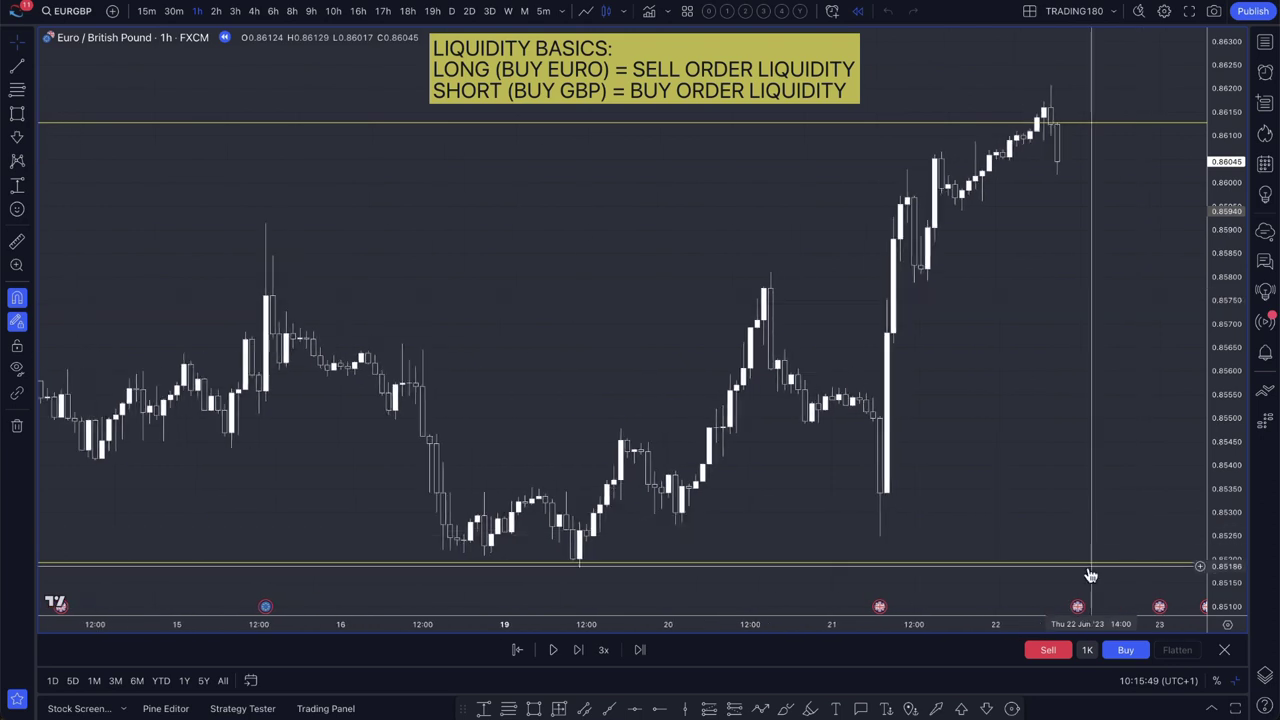
{"action": "mouse_move", "coordinate": [1077, 610]}
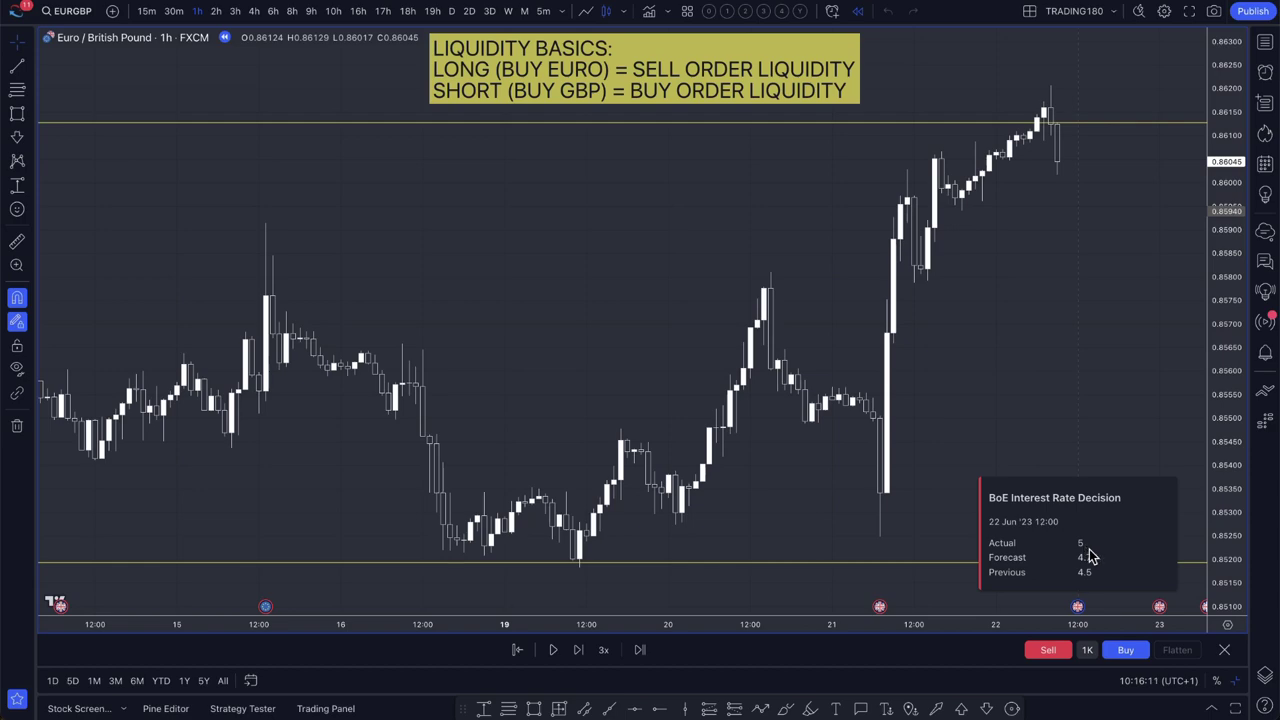
{"action": "scroll", "coordinate": [986, 486], "scroll_direction": "down", "scroll_amount": 3}
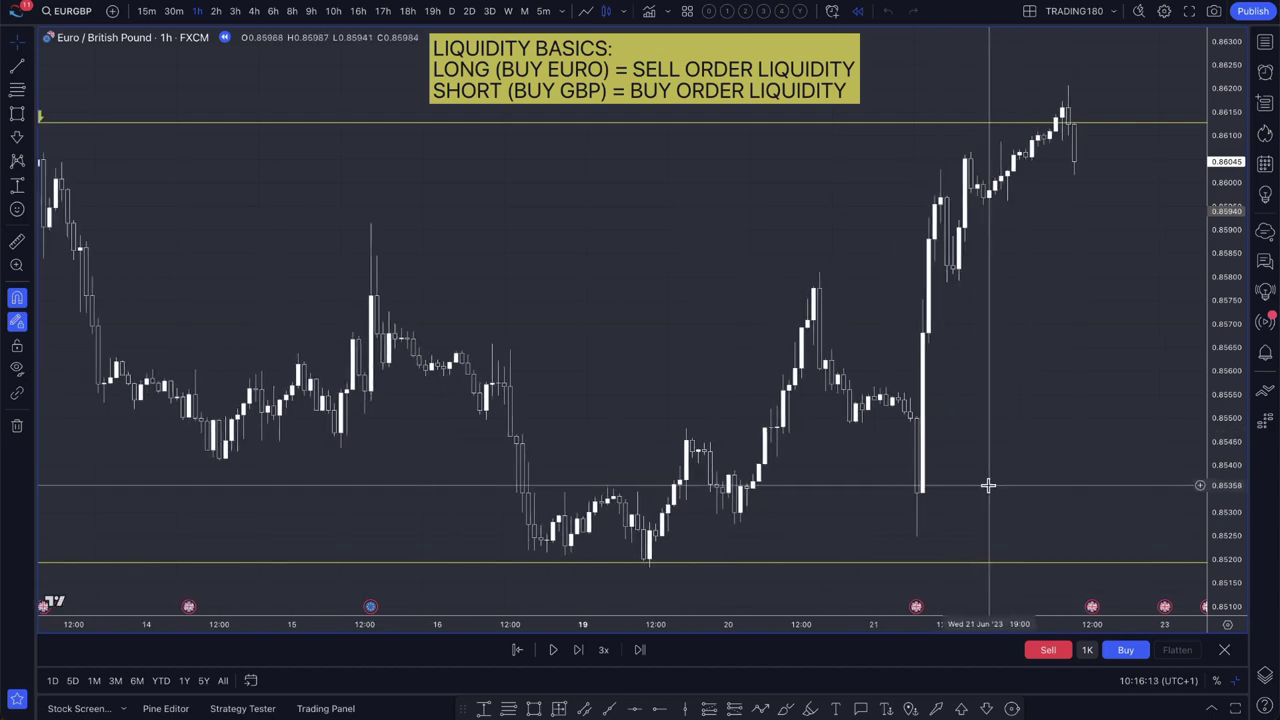
{"action": "scroll", "coordinate": [987, 486], "scroll_direction": "down", "scroll_amount": 5}
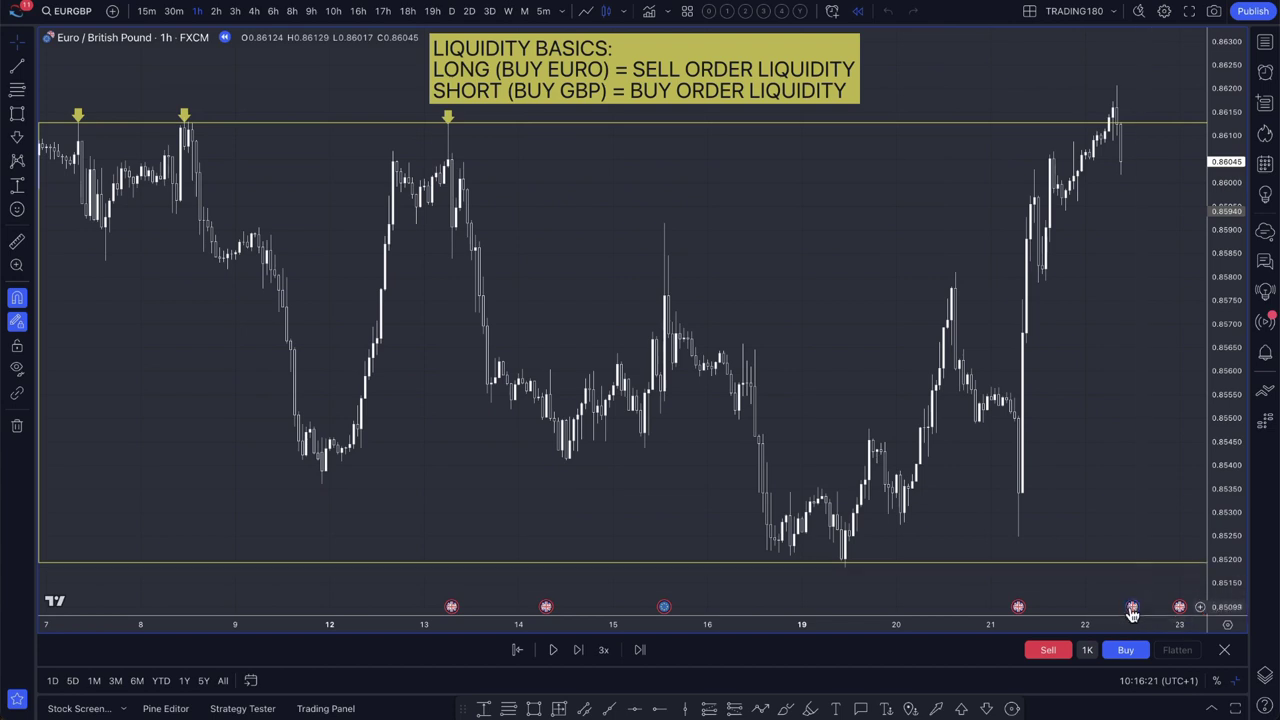
{"action": "mouse_move", "coordinate": [1133, 608]}
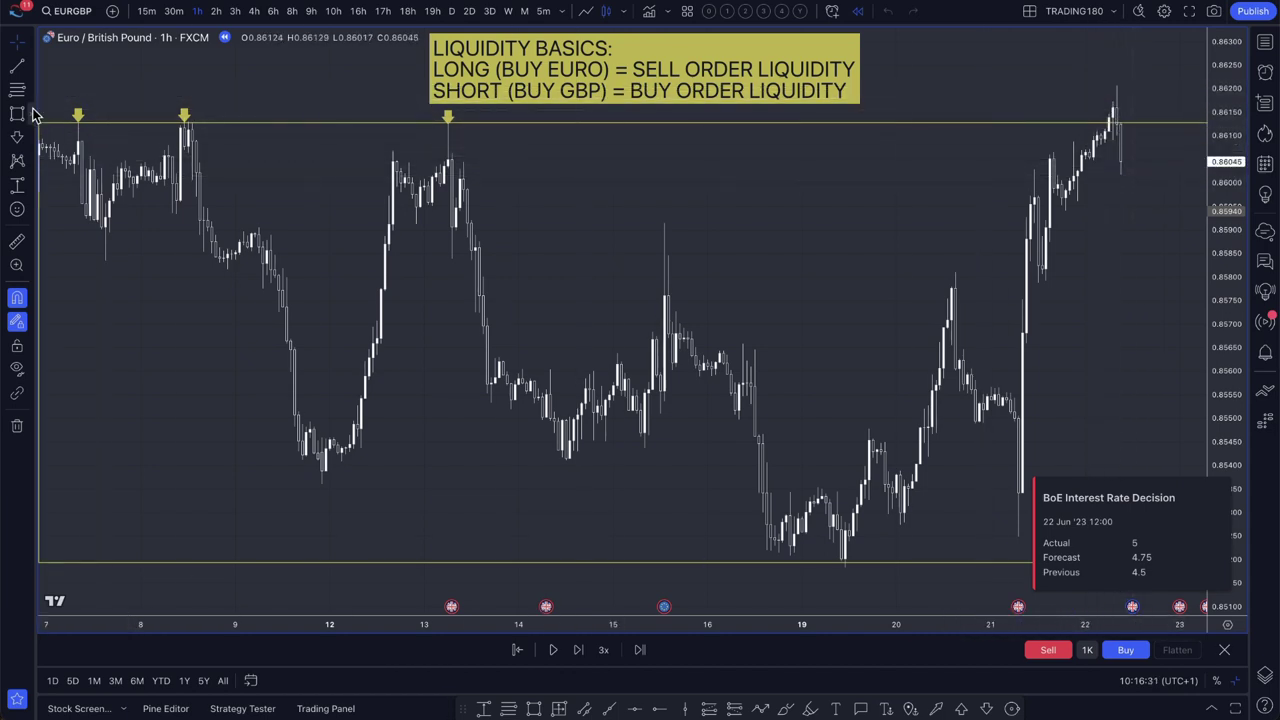
- Draw a zone between 0.86134 and 0.86241 from 21 June 08:00 to 22 June 17:00, applying the 3. SUPPLY/STOP LOSS template
{"action": "left_click_drag", "start_coordinate": [1020, 120], "coordinate": [1152, 70]}
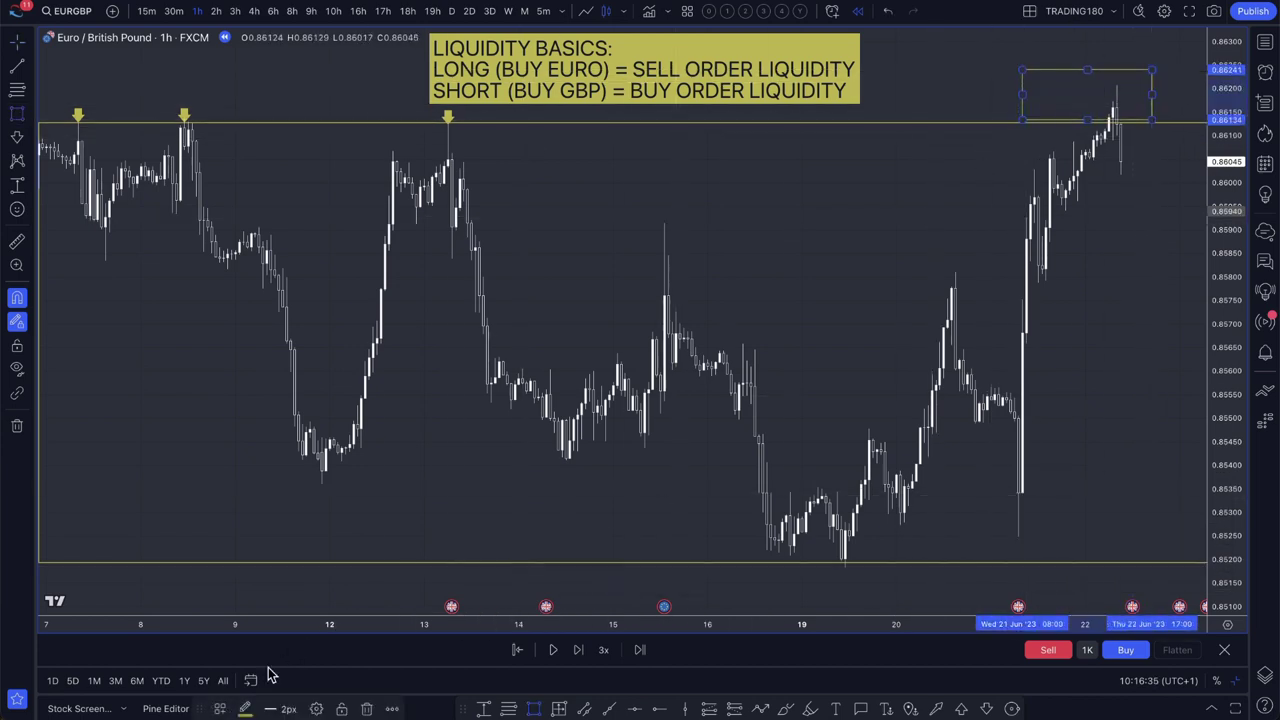
{"action": "left_click", "coordinate": [219, 708]}
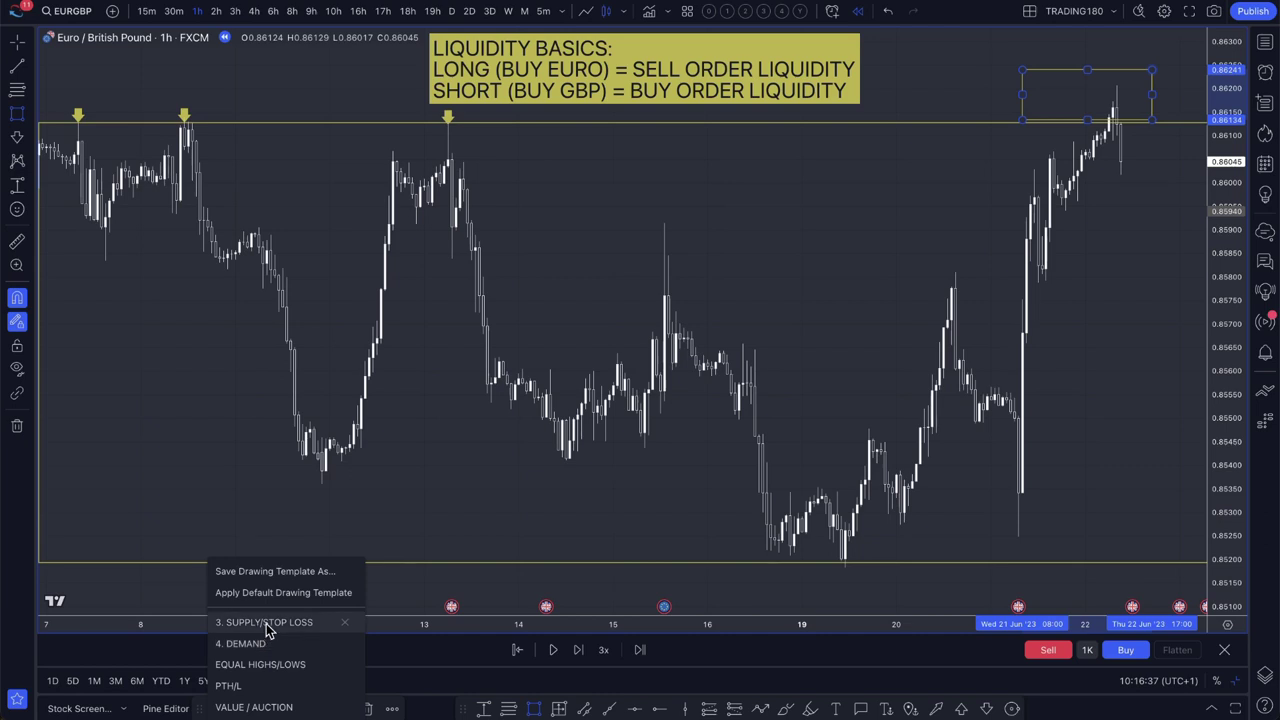
{"action": "left_click", "coordinate": [266, 624]}
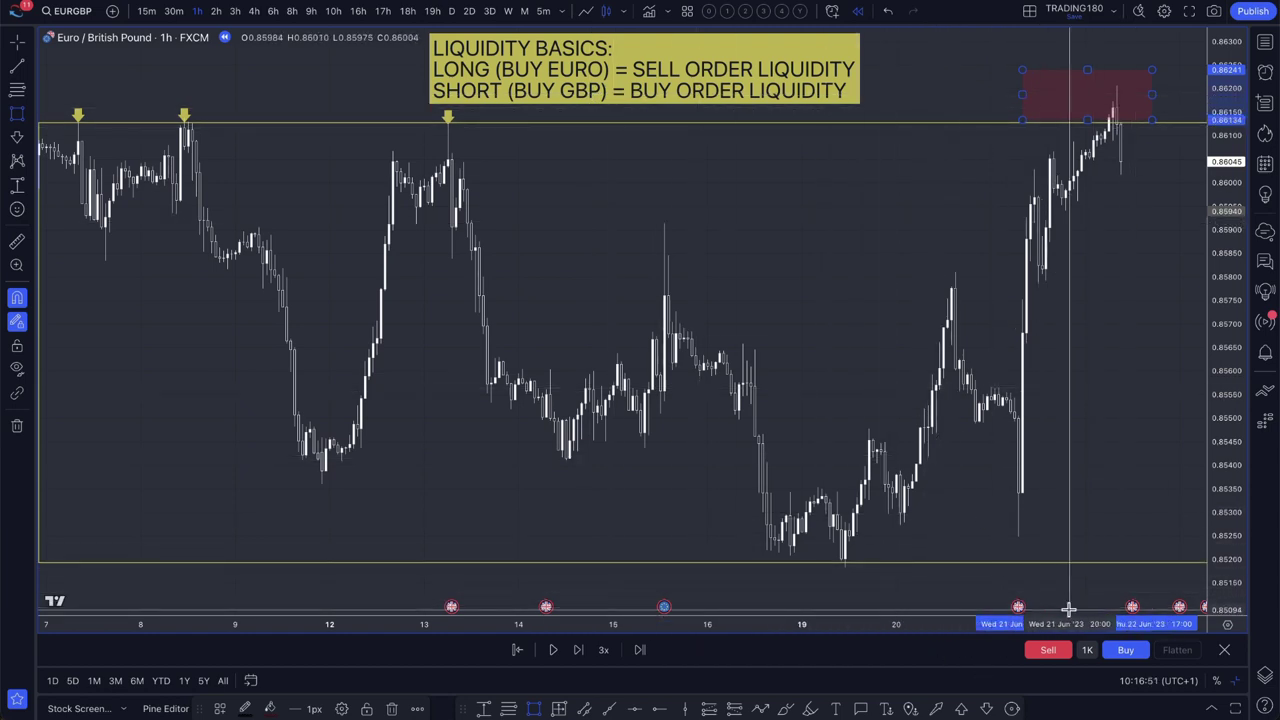
- Stay in replay mode and advance by three hourly candles, through the 12:00 rate decision on 22 June
{"action": "left_click", "coordinate": [1224, 651]}
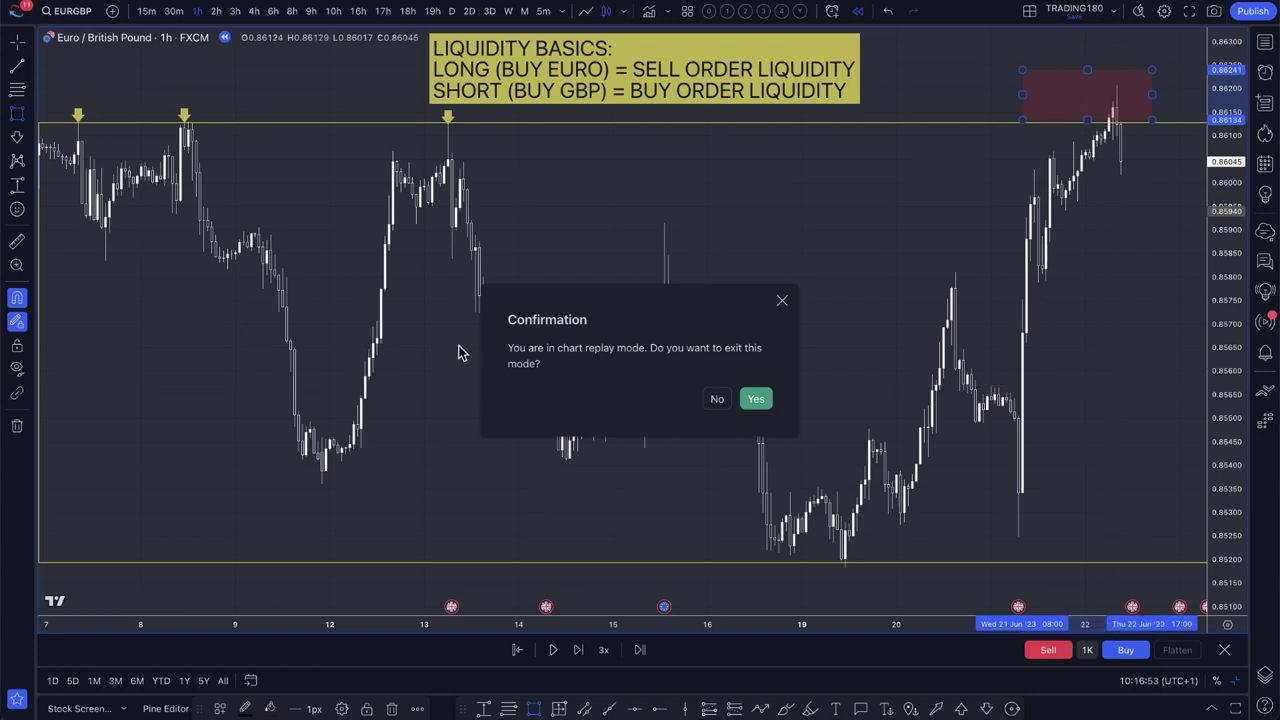
{"action": "left_click", "coordinate": [715, 399]}
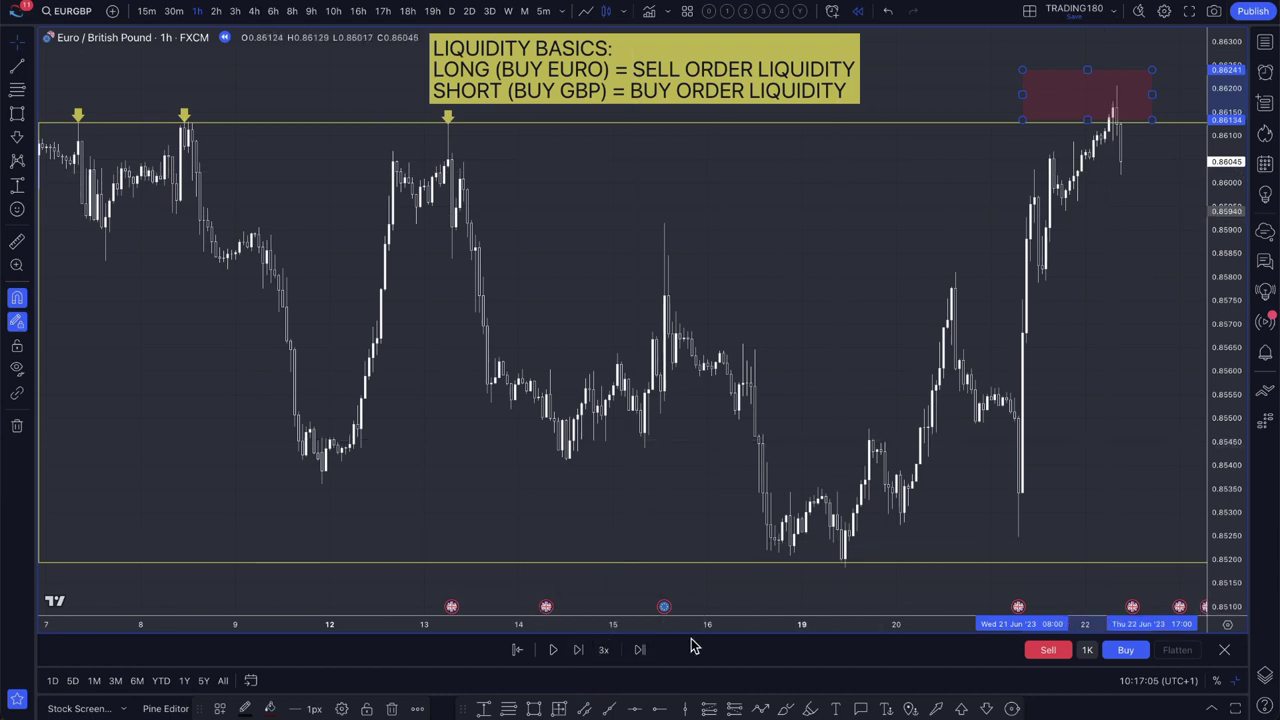
{"action": "left_click", "coordinate": [580, 650]}
{"action": "left_click", "coordinate": [580, 650]}
{"action": "left_click", "coordinate": [580, 650]}
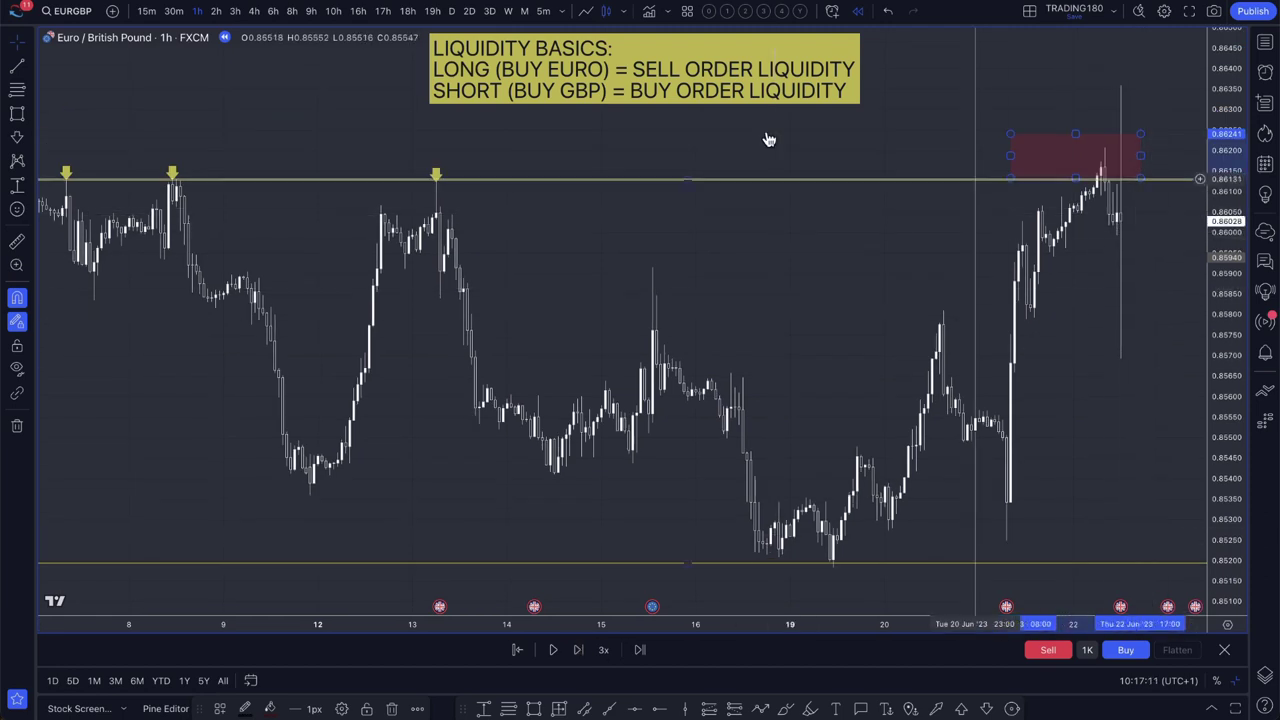
- Set the chart interval to 1 minute and examine the price moves before and after the 12:00 rate decision
{"action": "type", "text": "1"}
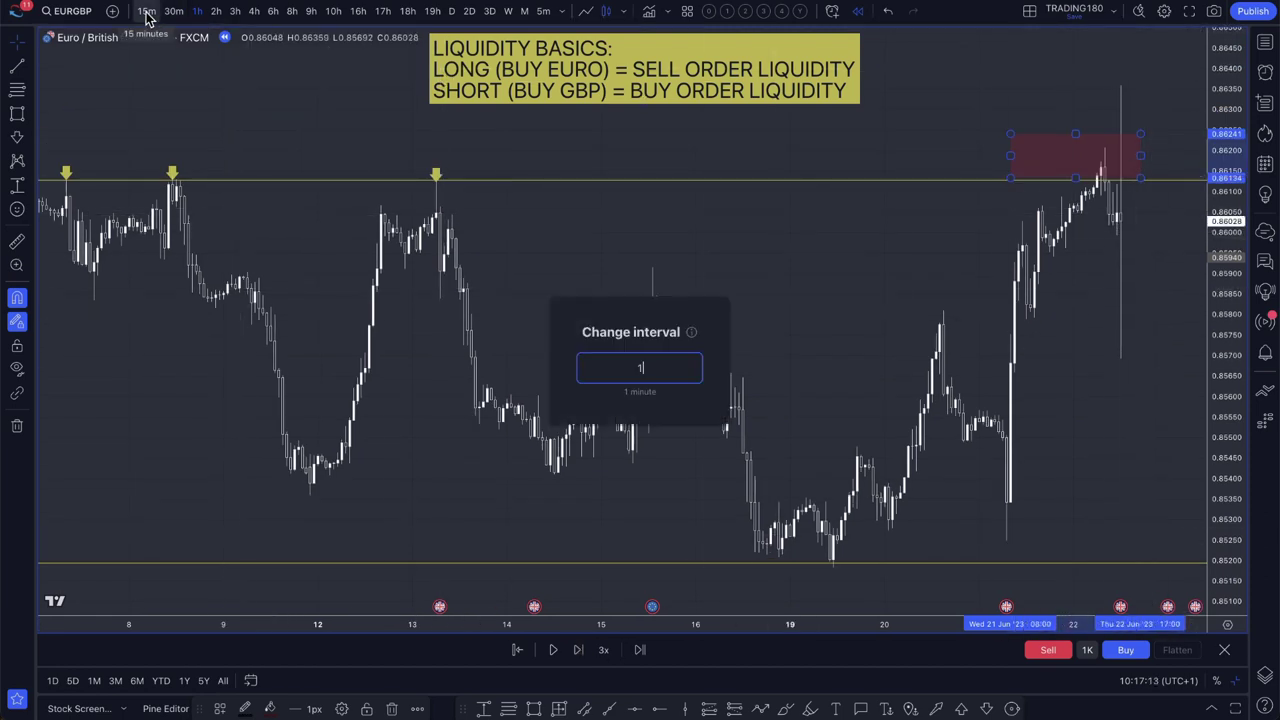
{"action": "key", "text": "Return"}
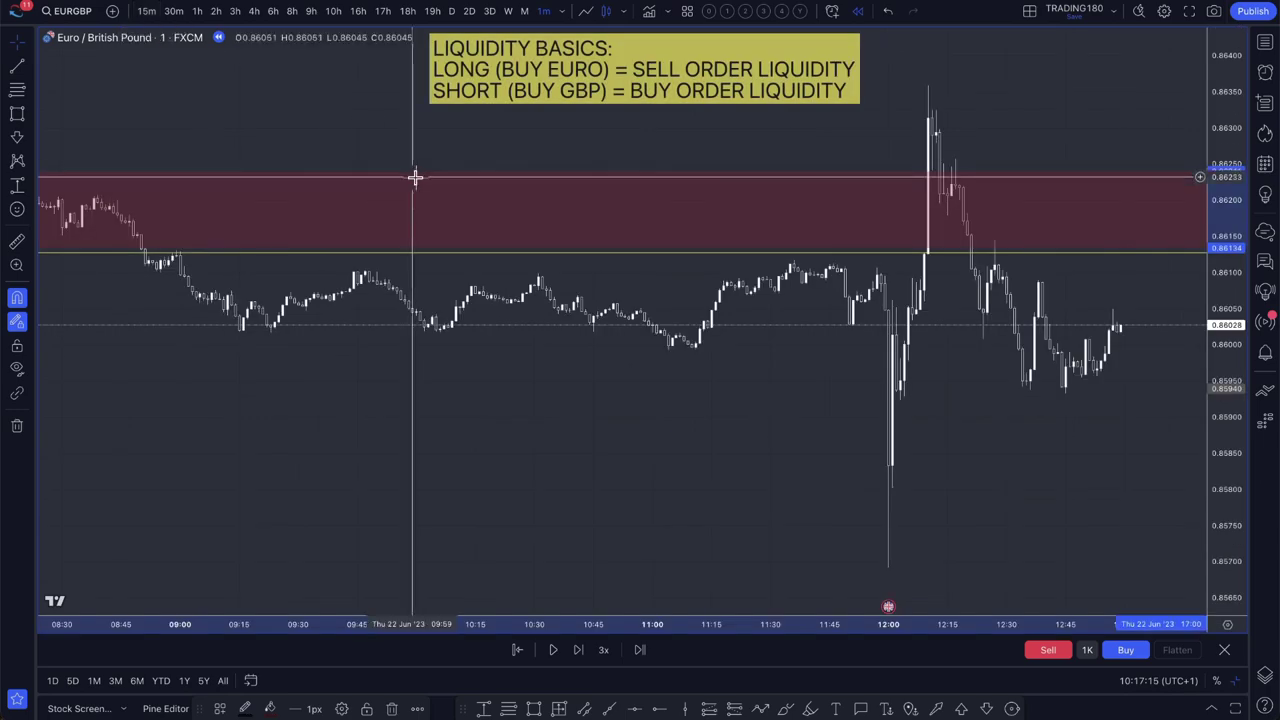
{"action": "scroll", "coordinate": [680, 277], "scroll_direction": "down", "scroll_amount": 3}
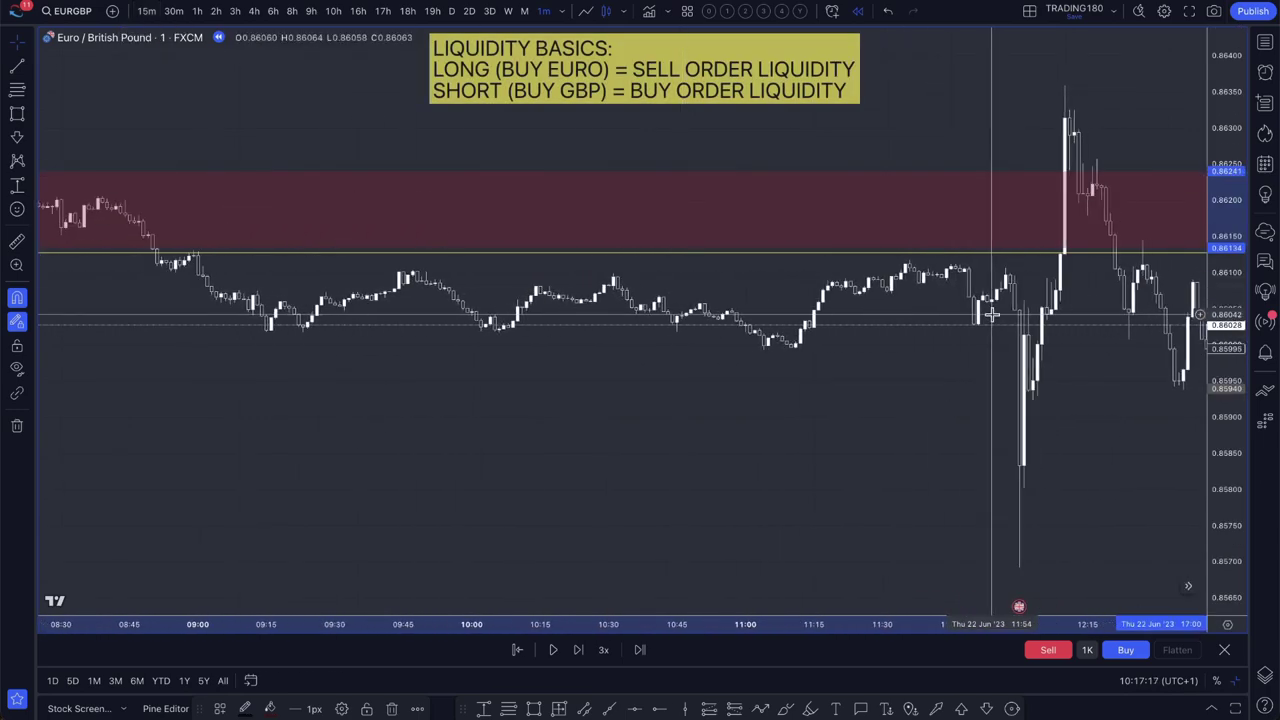
{"action": "scroll", "coordinate": [991, 314], "scroll_direction": "up", "scroll_amount": 3}
{"action": "scroll", "coordinate": [991, 314], "scroll_direction": "down", "scroll_amount": 3}
{"action": "scroll", "coordinate": [960, 300], "scroll_direction": "down", "scroll_amount": 5}
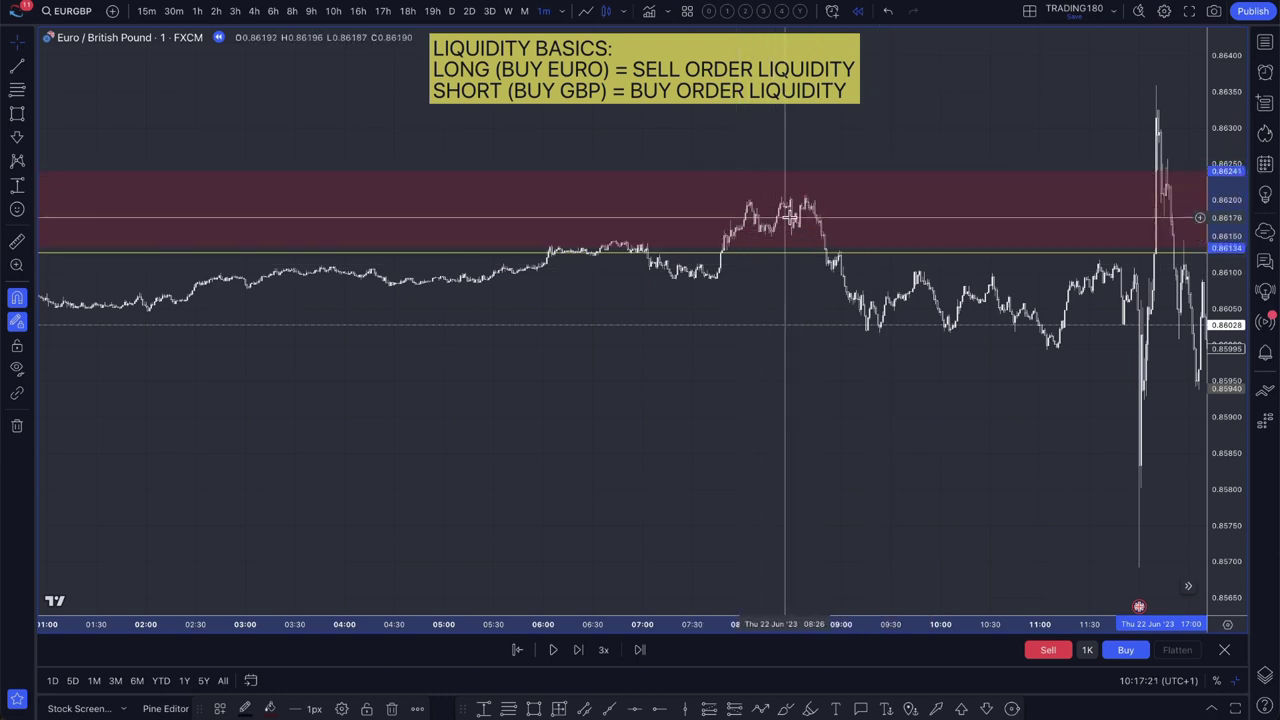
{"action": "scroll", "coordinate": [514, 177], "scroll_direction": "up", "scroll_amount": 2}
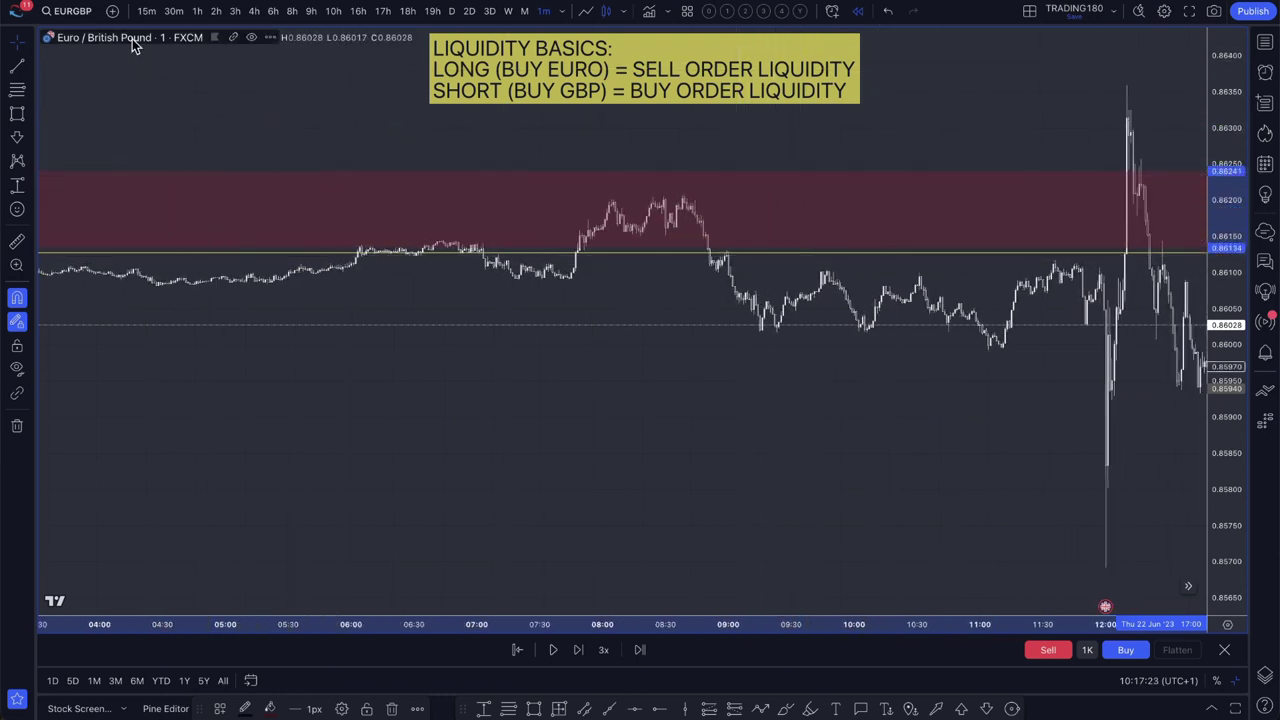
{"action": "scroll", "coordinate": [926, 283], "scroll_direction": "up", "scroll_amount": 3}
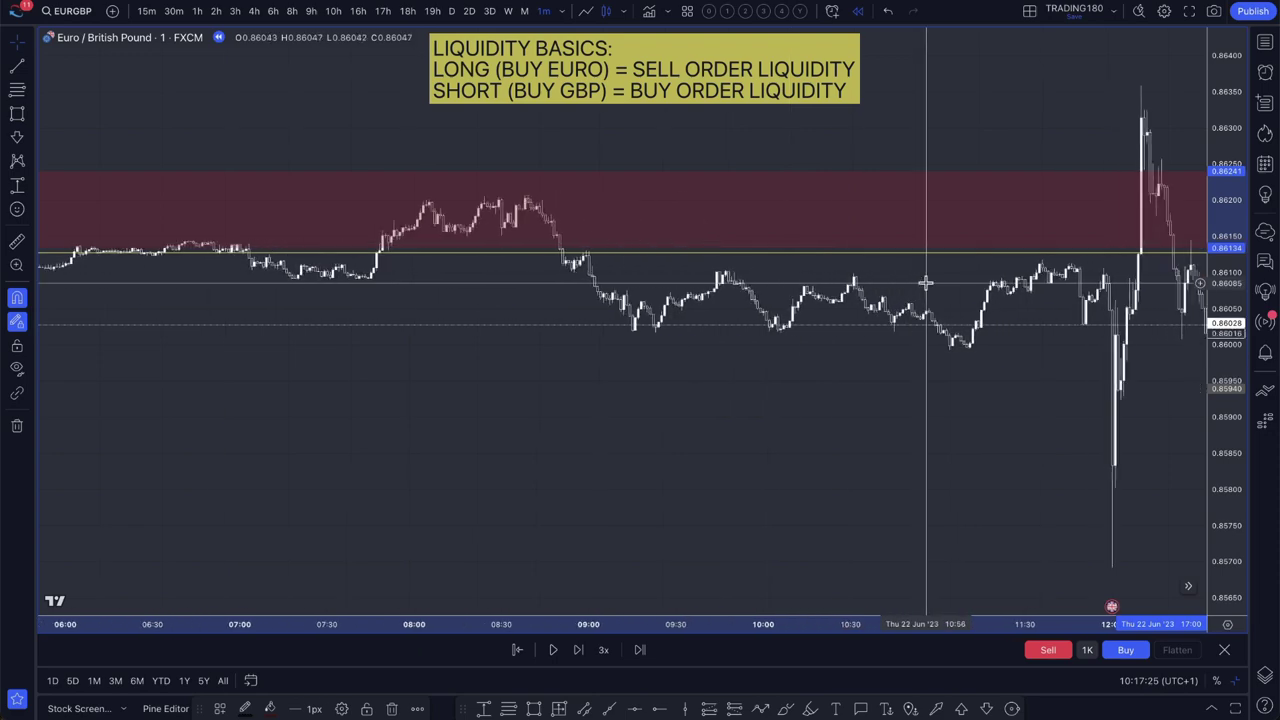
{"action": "scroll", "coordinate": [926, 283], "scroll_direction": "down", "scroll_amount": 3}
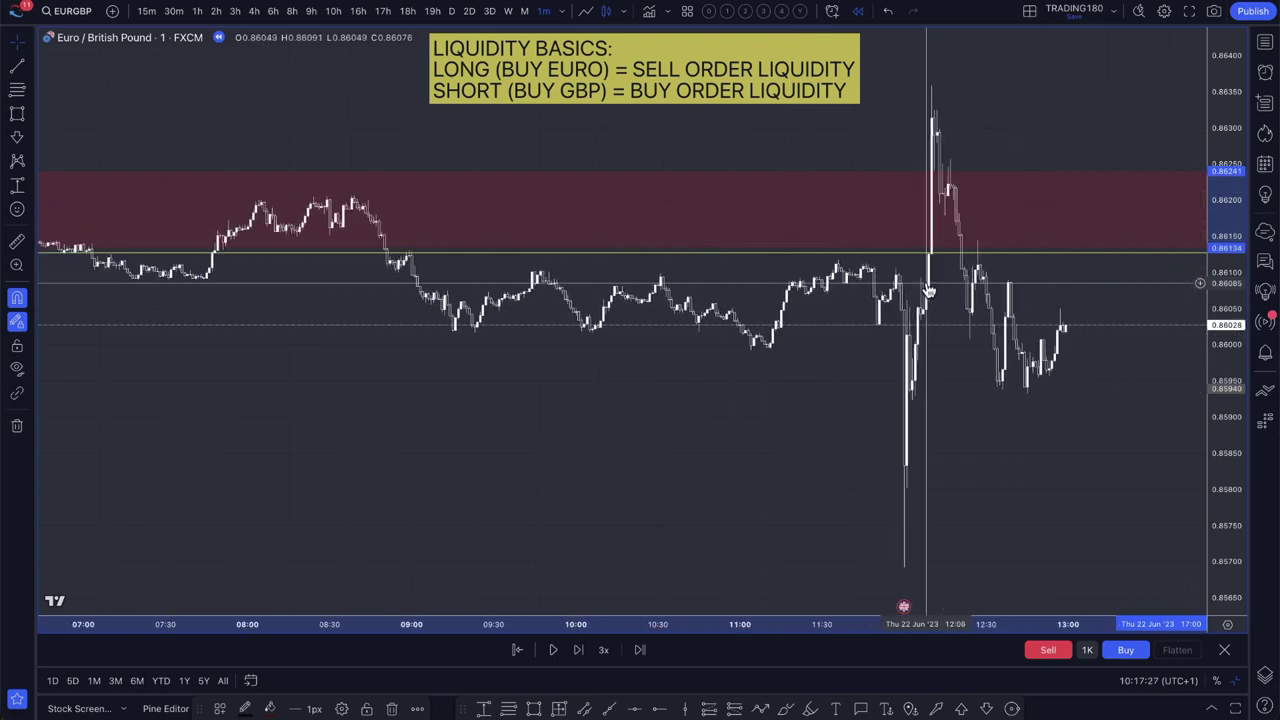
{"action": "scroll", "coordinate": [900, 320], "scroll_direction": "up", "scroll_amount": 3}
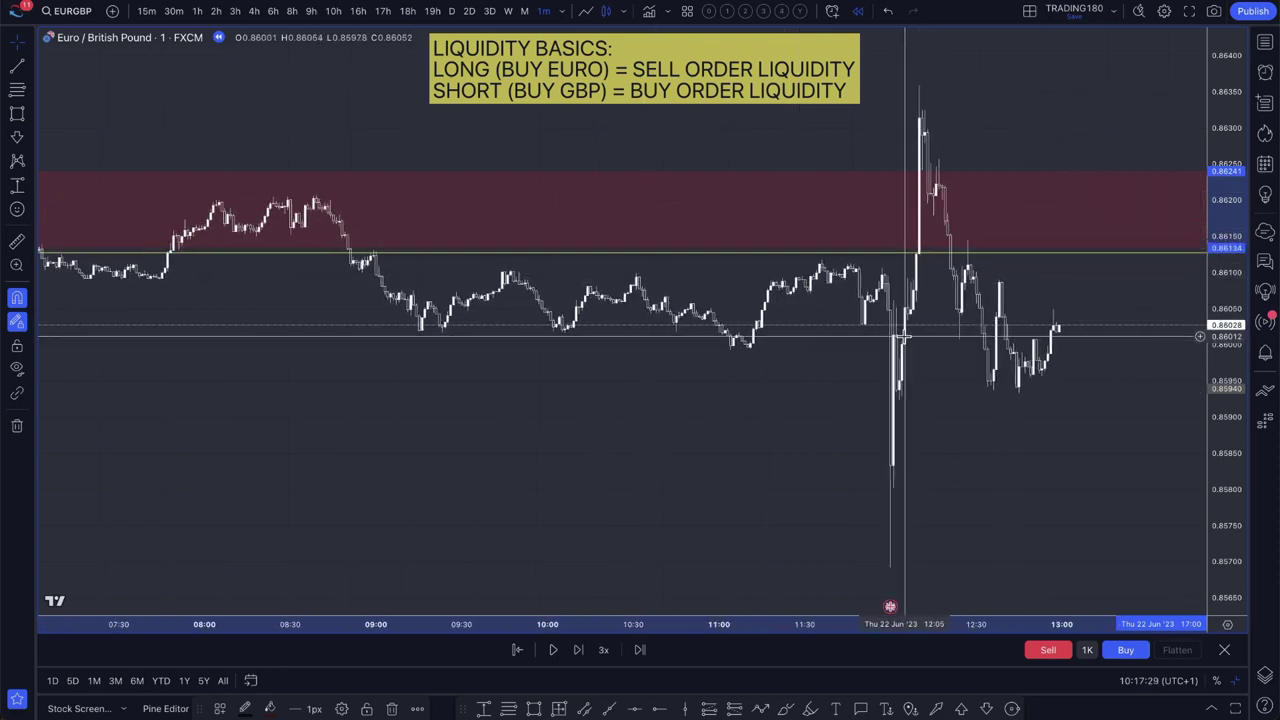
- Mark the large falling 12:00 candle with a Brush stroke starting near its open
{"action": "left_click", "coordinate": [27, 117]}
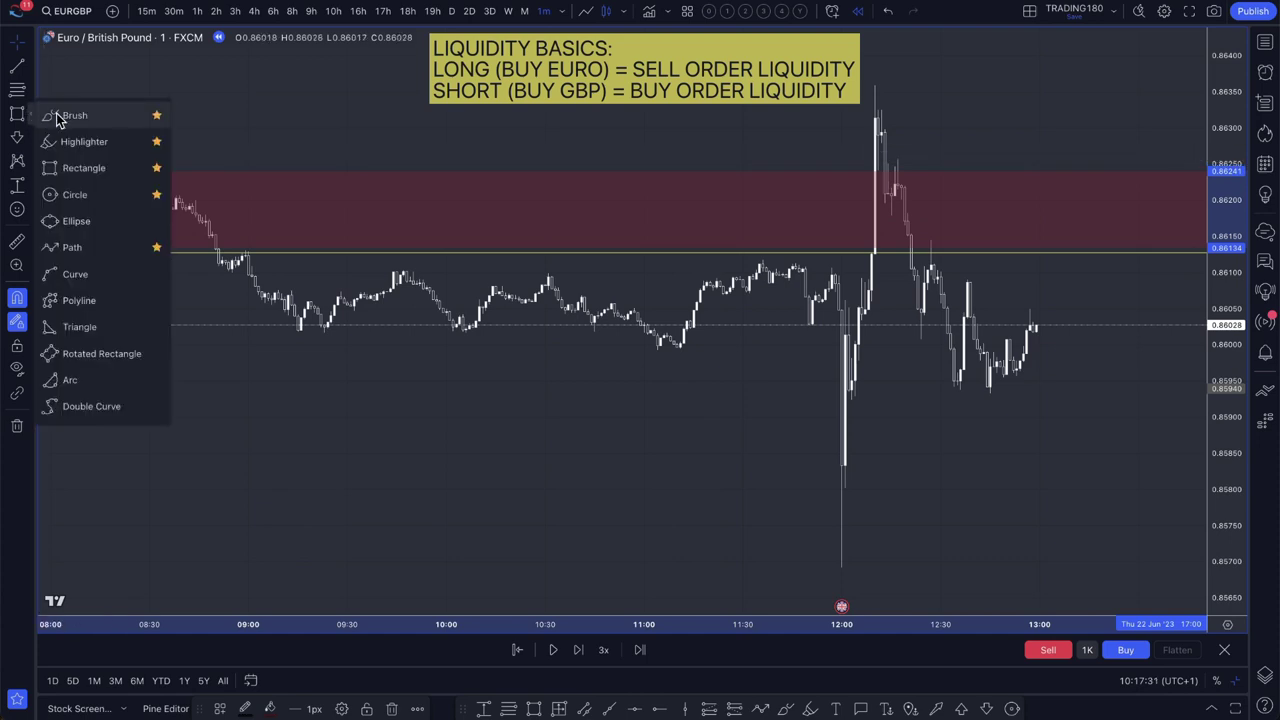
{"action": "left_click", "coordinate": [64, 118]}
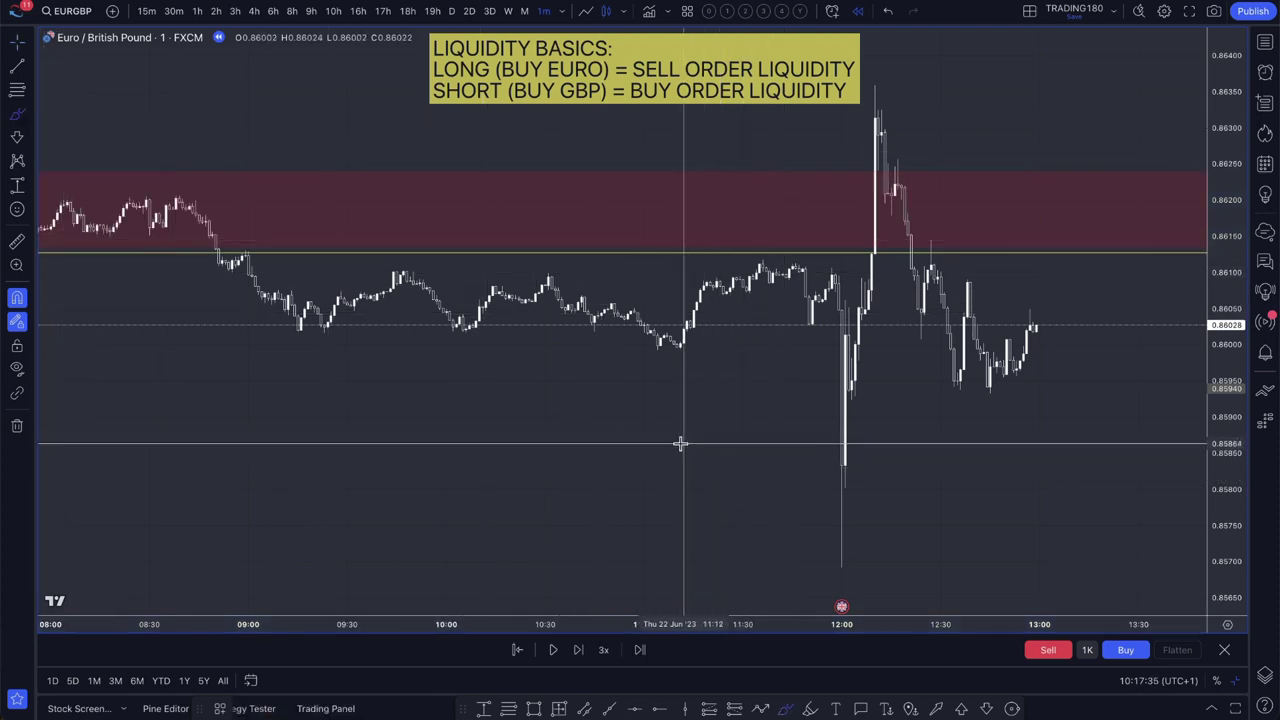
{"action": "left_click_drag", "start_coordinate": [837, 335], "coordinate": [843, 470]}
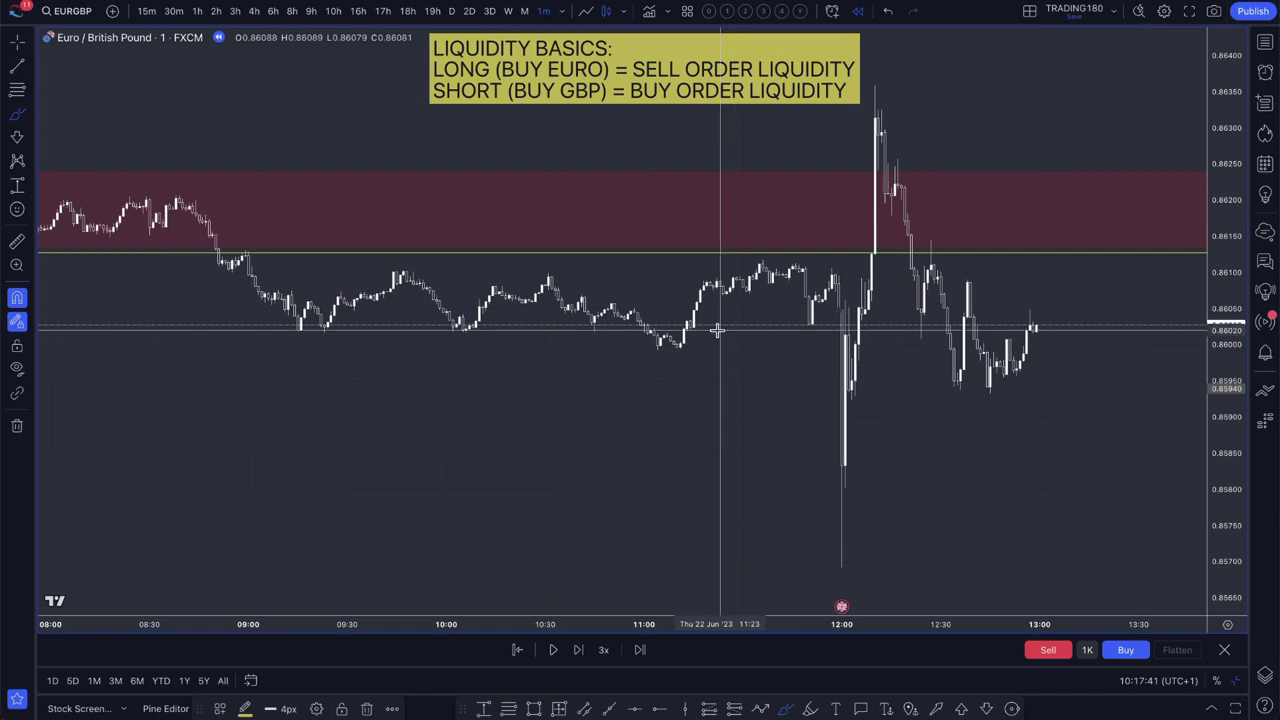
- Restart the 1-minute bar replay from 22 June 2023, 12:01
{"action": "scroll", "coordinate": [708, 408], "scroll_direction": "down", "scroll_amount": 3}
{"action": "scroll", "coordinate": [874, 369], "scroll_direction": "up", "scroll_amount": 10}
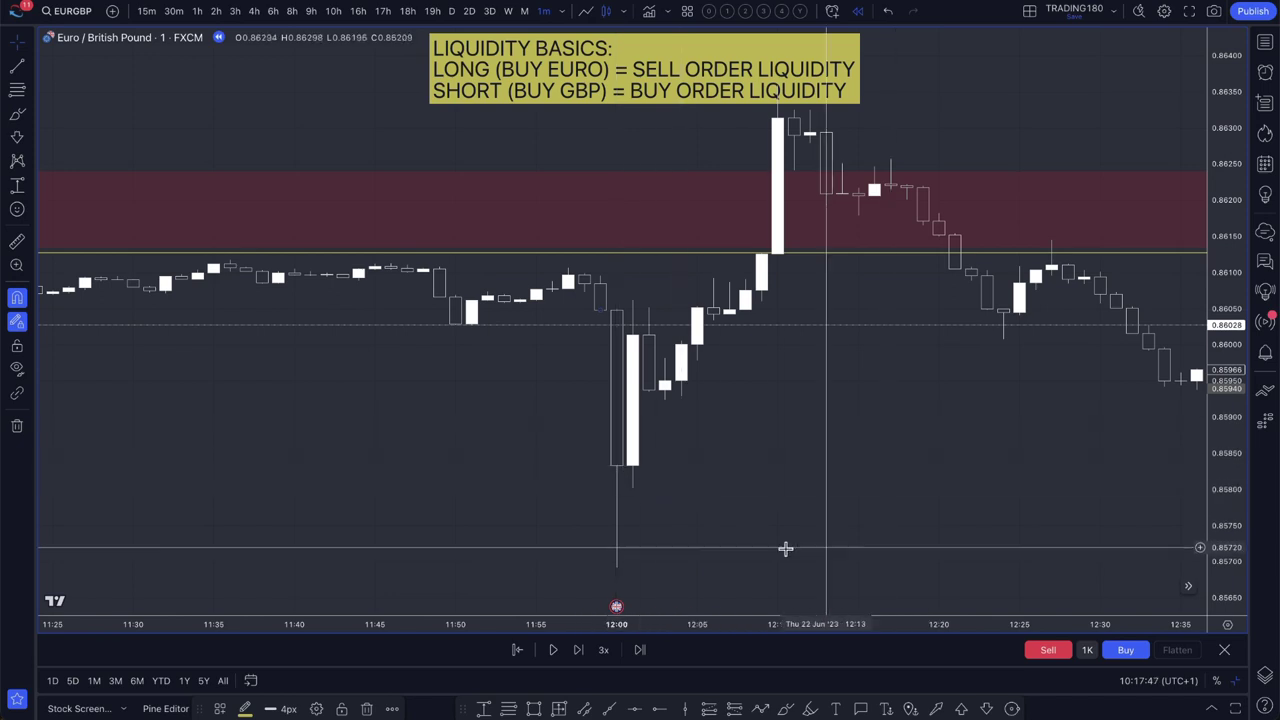
{"action": "left_click", "coordinate": [518, 650]}
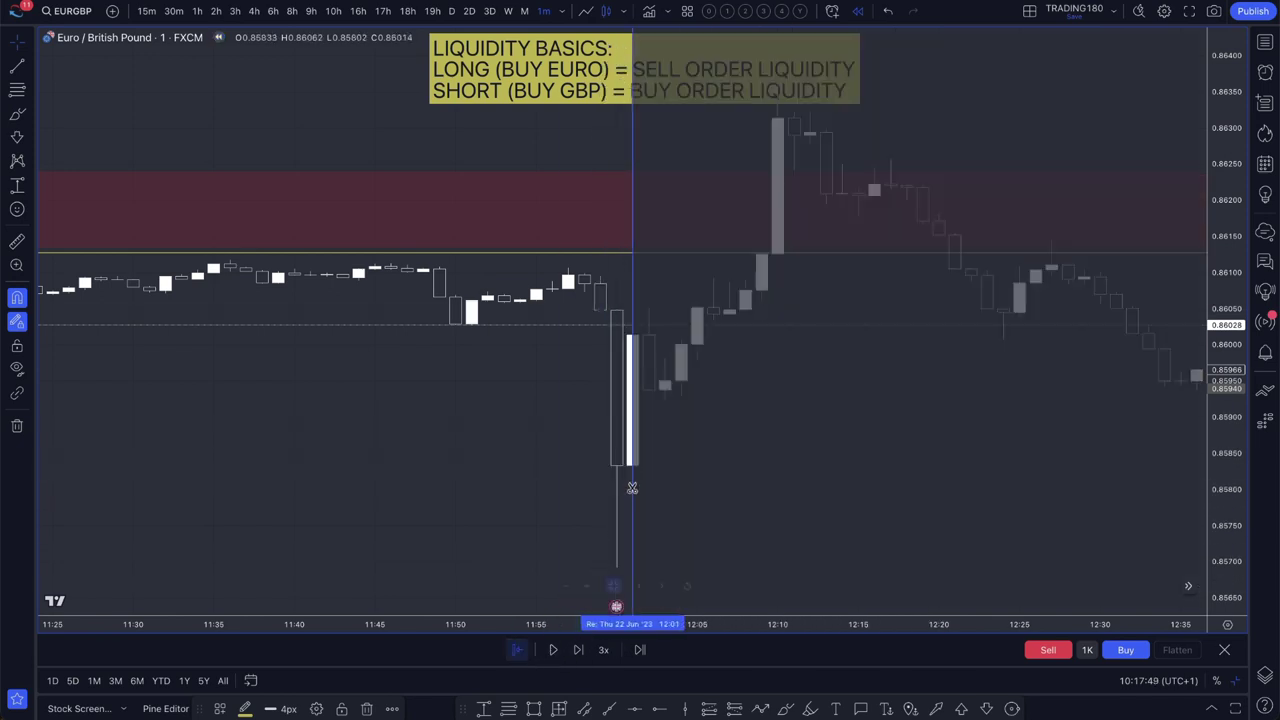
{"action": "left_click", "coordinate": [632, 488]}
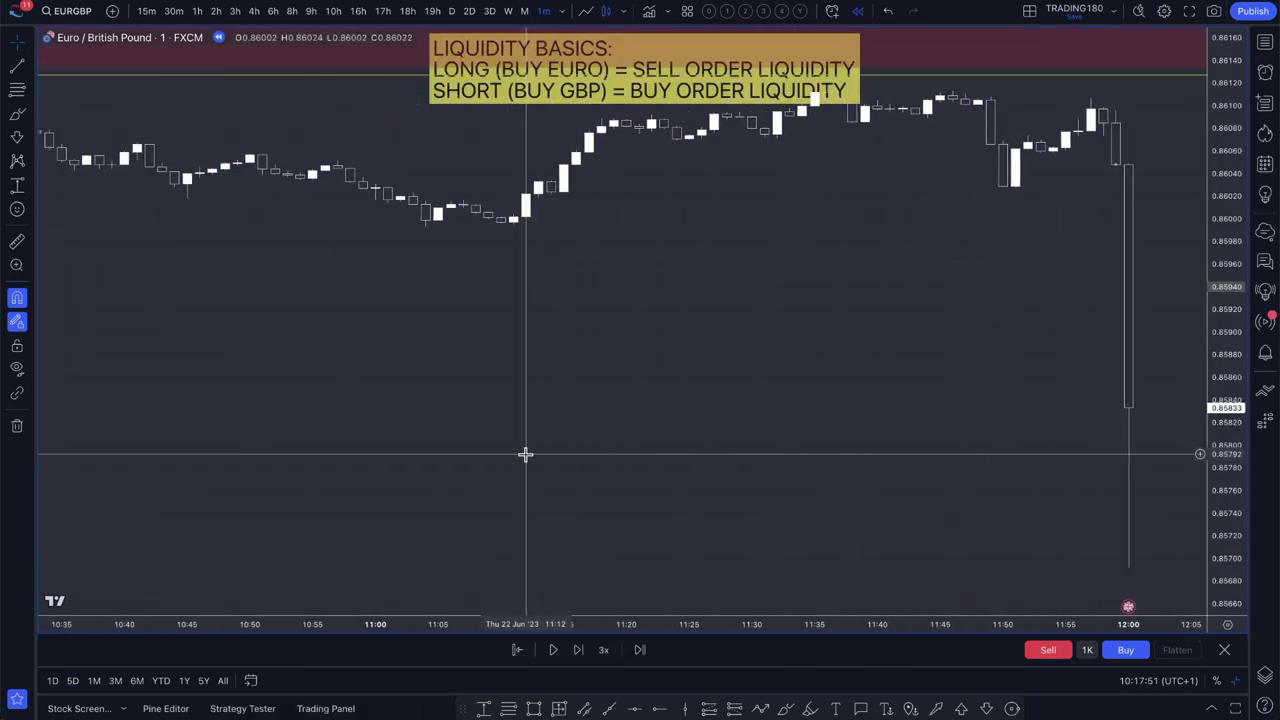
- Handwrite S → B with the Brush in the empty area below the morning candles and circle both letters
{"action": "scroll", "coordinate": [583, 383], "scroll_direction": "down", "scroll_amount": 5}
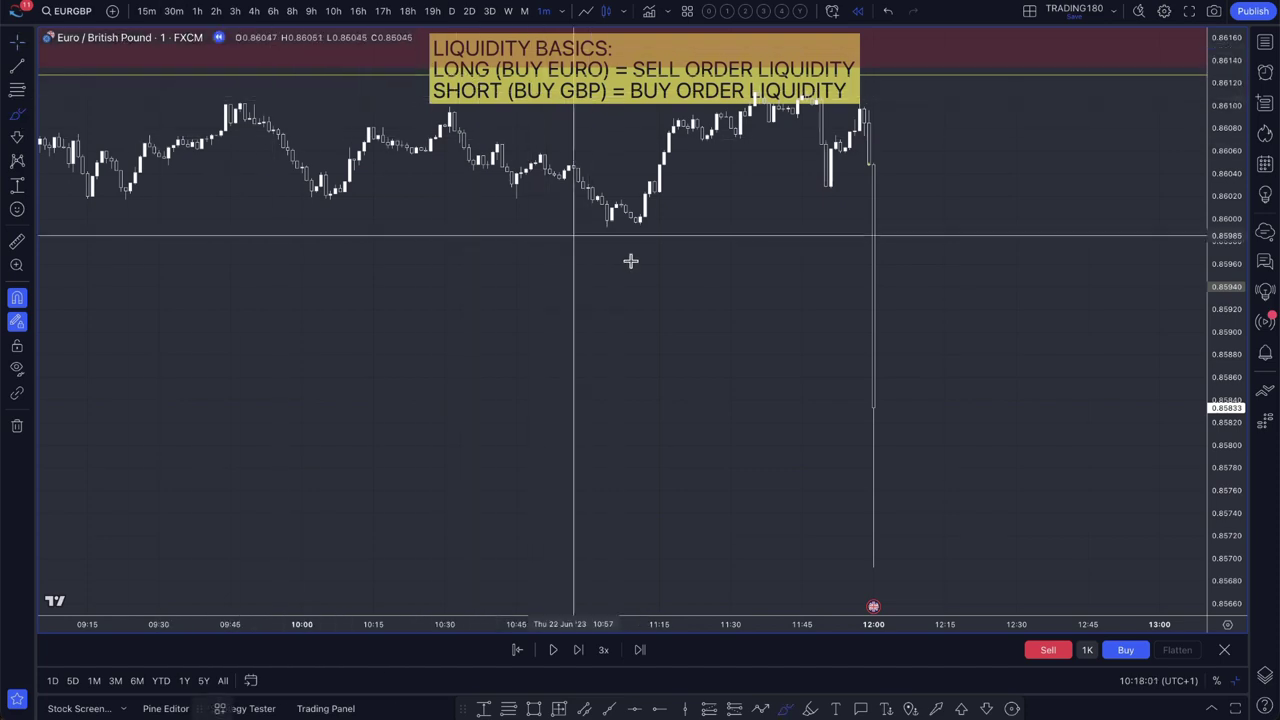
{"action": "scroll", "coordinate": [793, 272], "scroll_direction": "down", "scroll_amount": 5}
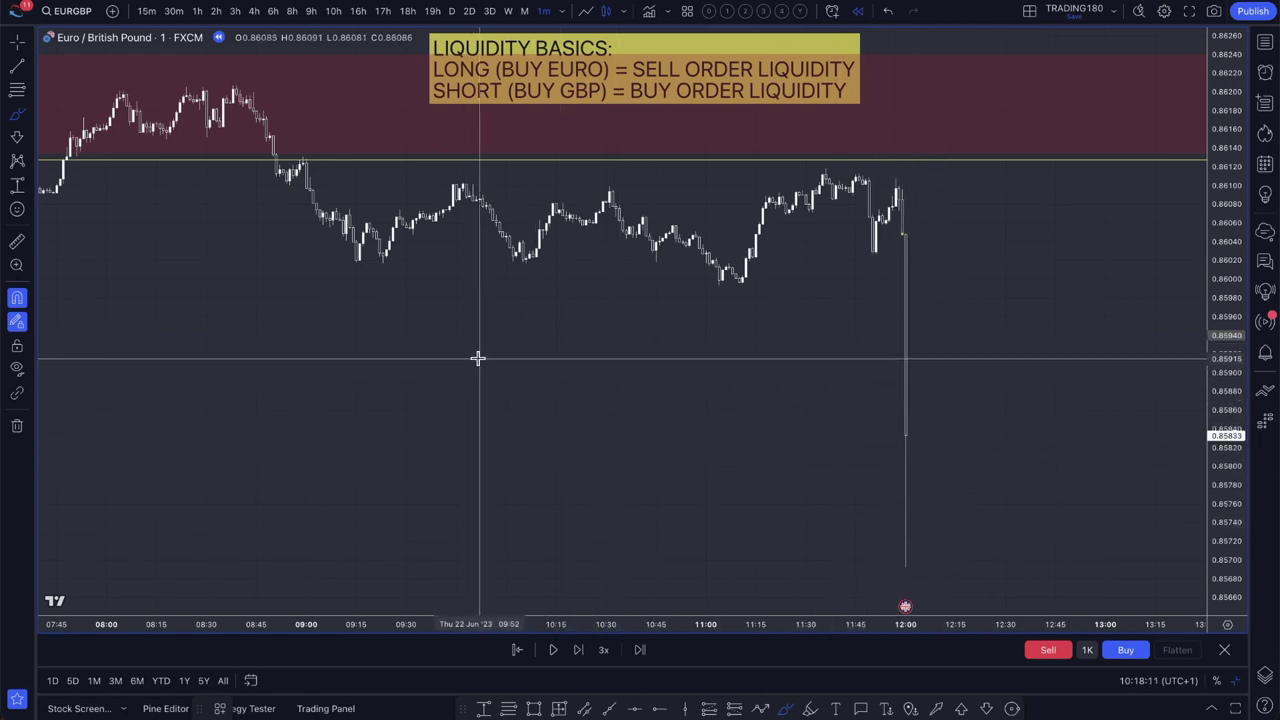
{"action": "mouse_move", "coordinate": [401, 363]}
{"action": "left_mouse_down"}
{"action": "mouse_move", "coordinate": [417, 428]}
{"action": "mouse_move", "coordinate": [420, 343]}
{"action": "mouse_move", "coordinate": [420, 429]}
{"action": "left_mouse_up"}
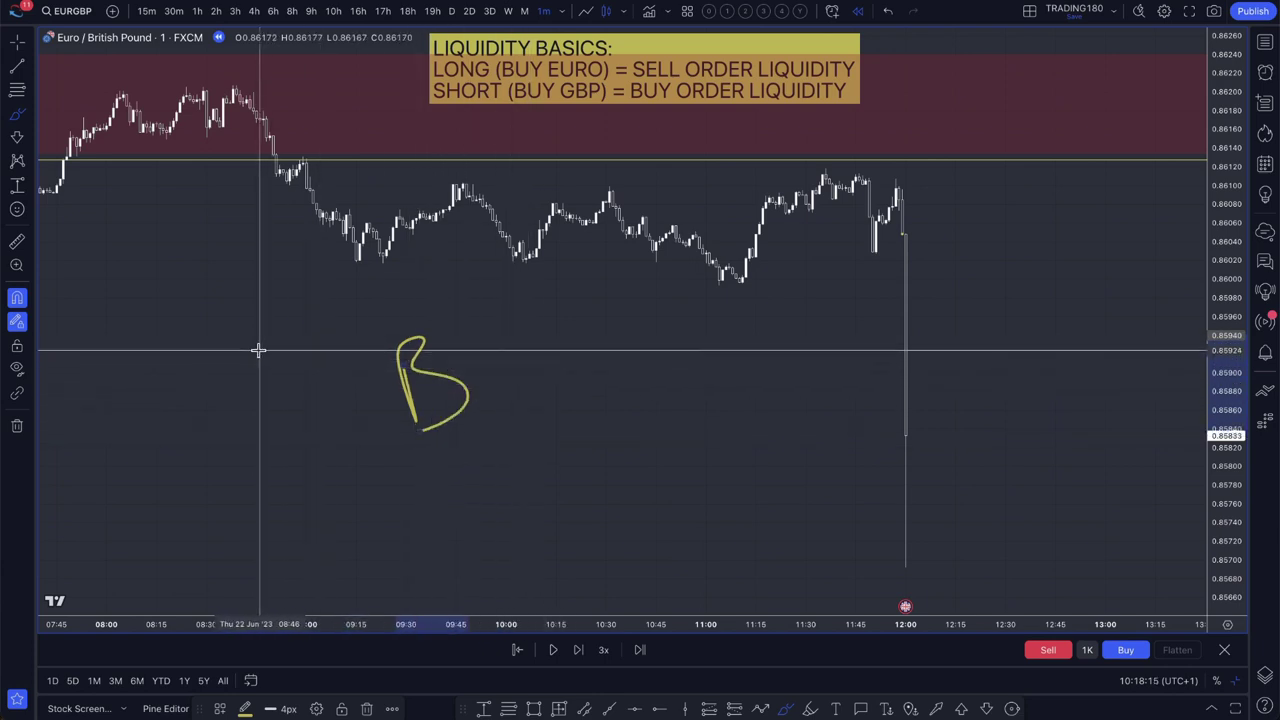
{"action": "mouse_move", "coordinate": [257, 349]}
{"action": "left_mouse_down"}
{"action": "mouse_move", "coordinate": [266, 426]}
{"action": "mouse_move", "coordinate": [193, 441]}
{"action": "left_mouse_up"}
{"action": "left_click_drag", "start_coordinate": [320, 402], "coordinate": [398, 401]}
{"action": "left_click_drag", "start_coordinate": [378, 420], "coordinate": [391, 391]}
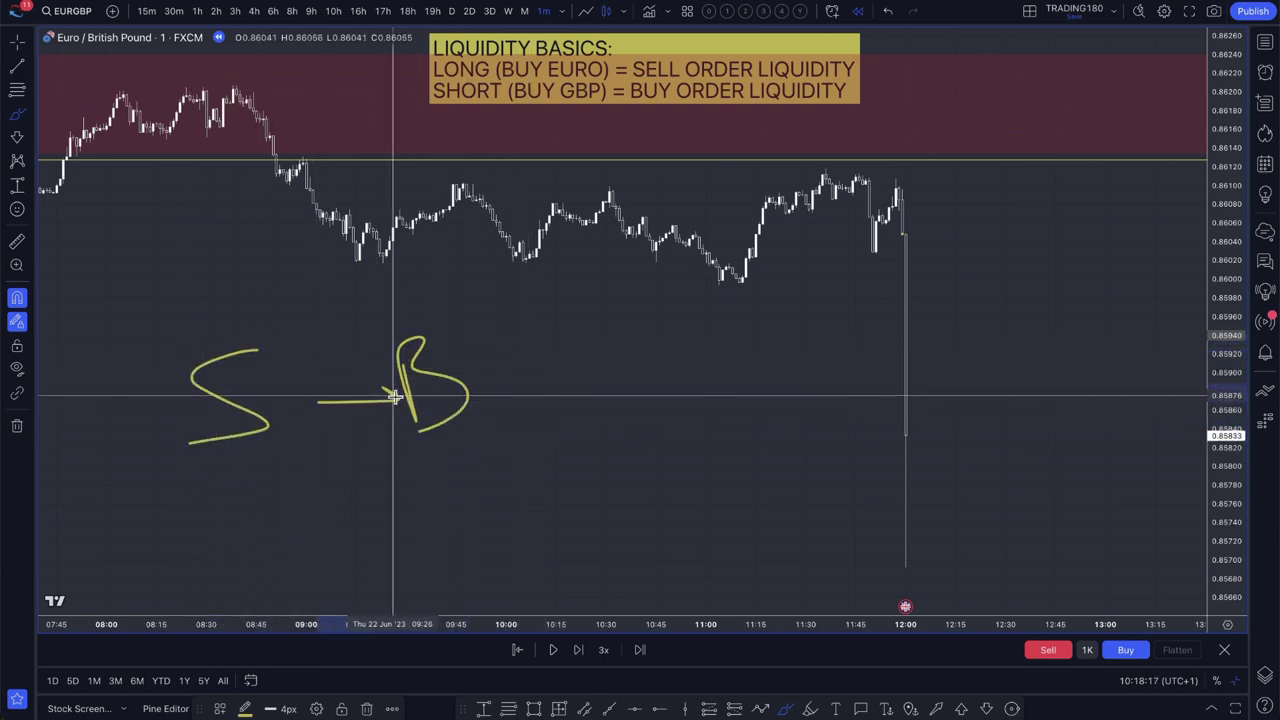
{"action": "mouse_move", "coordinate": [263, 335]}
{"action": "left_mouse_down"}
{"action": "mouse_move", "coordinate": [137, 460]}
{"action": "mouse_move", "coordinate": [257, 331]}
{"action": "left_mouse_up"}
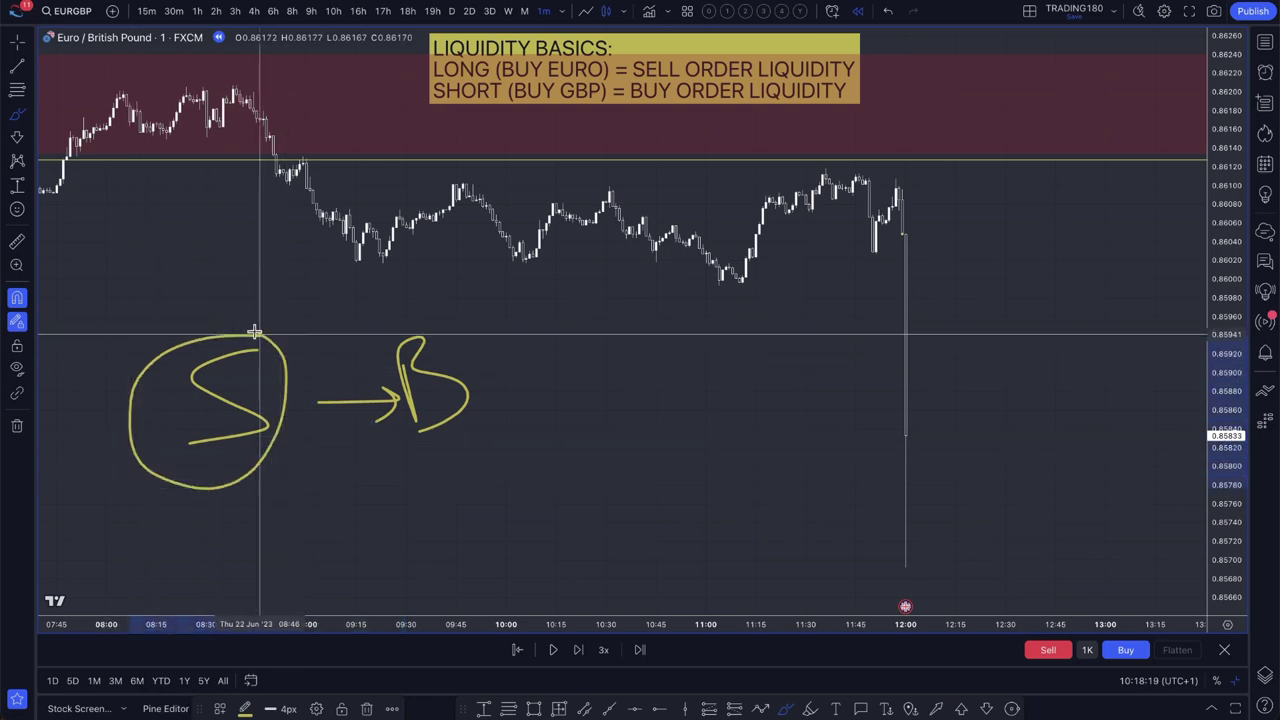
{"action": "mouse_move", "coordinate": [362, 363]}
{"action": "left_mouse_down"}
{"action": "mouse_move", "coordinate": [514, 377]}
{"action": "mouse_move", "coordinate": [343, 337]}
{"action": "mouse_move", "coordinate": [517, 363]}
{"action": "mouse_move", "coordinate": [479, 351]}
{"action": "left_mouse_up"}
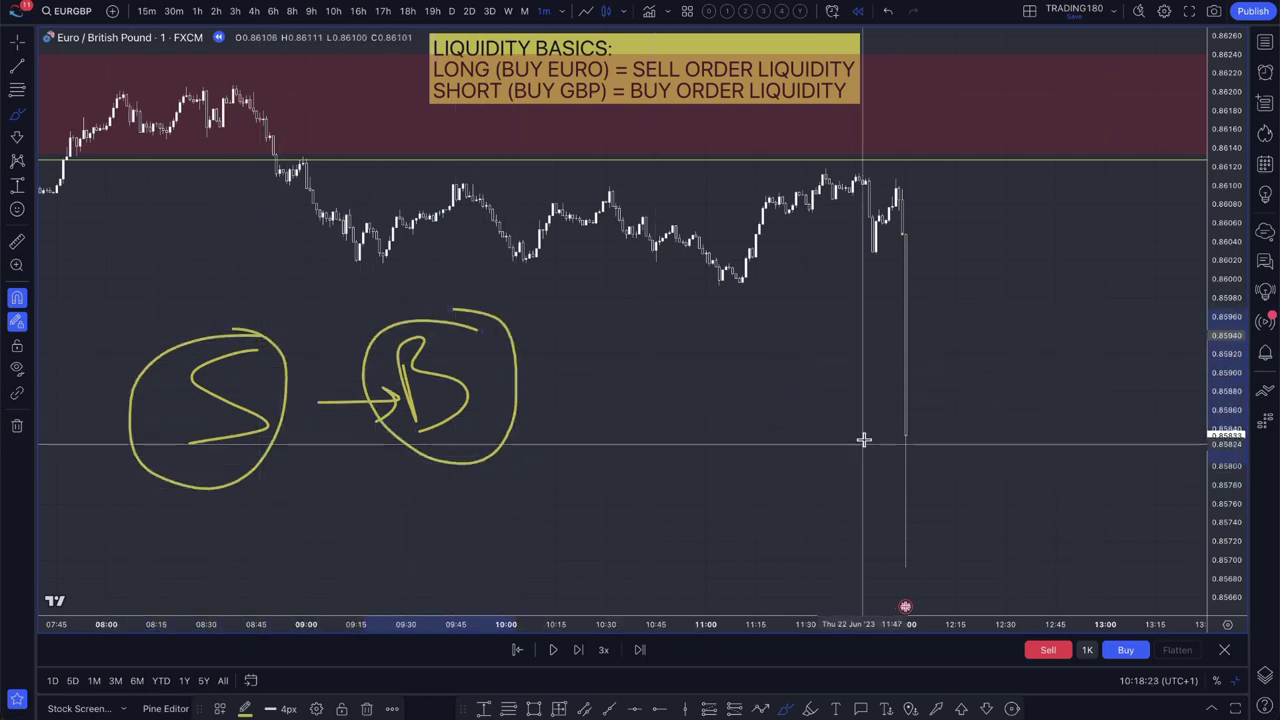
- Draw five stacked horizontal Brush strokes across the lower part of the 12:00 candle and handwrite a question mark beside them
{"action": "left_click_drag", "start_coordinate": [848, 415], "coordinate": [1006, 413]}
{"action": "left_click_drag", "start_coordinate": [840, 441], "coordinate": [989, 441]}
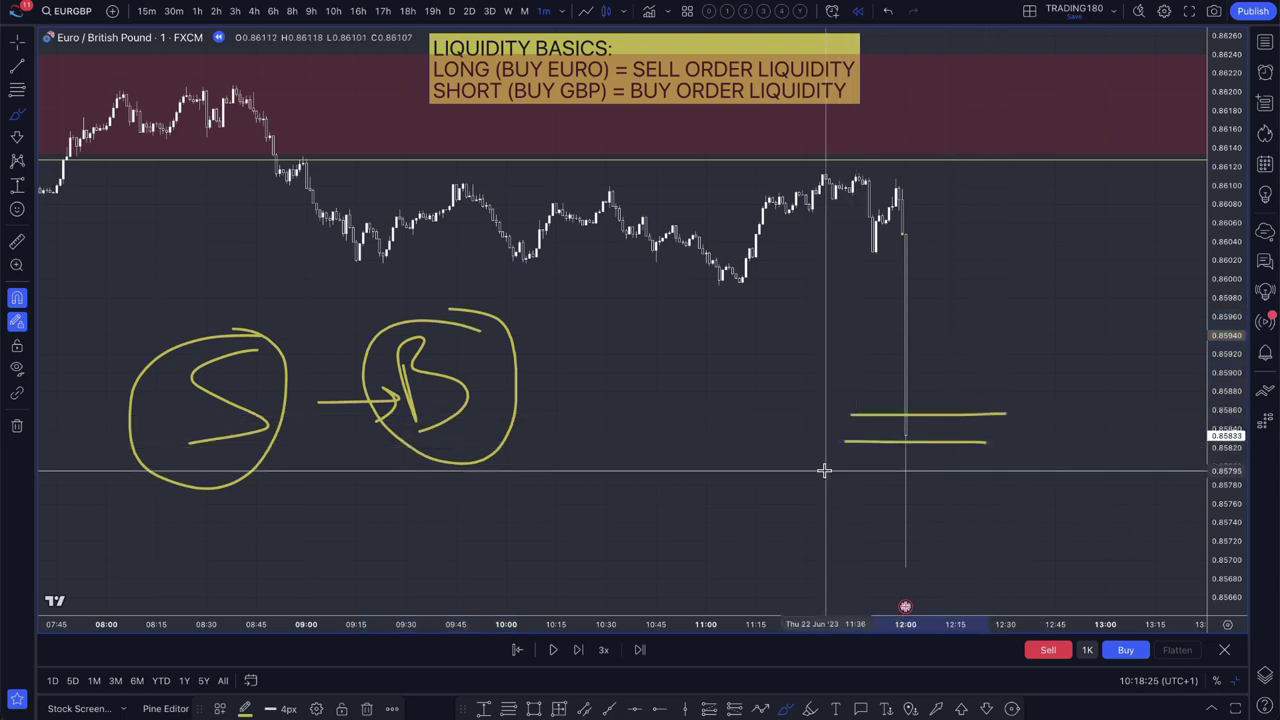
{"action": "left_click_drag", "start_coordinate": [827, 471], "coordinate": [1007, 473]}
{"action": "left_click_drag", "start_coordinate": [833, 503], "coordinate": [996, 508]}
{"action": "left_click_drag", "start_coordinate": [838, 537], "coordinate": [956, 537]}
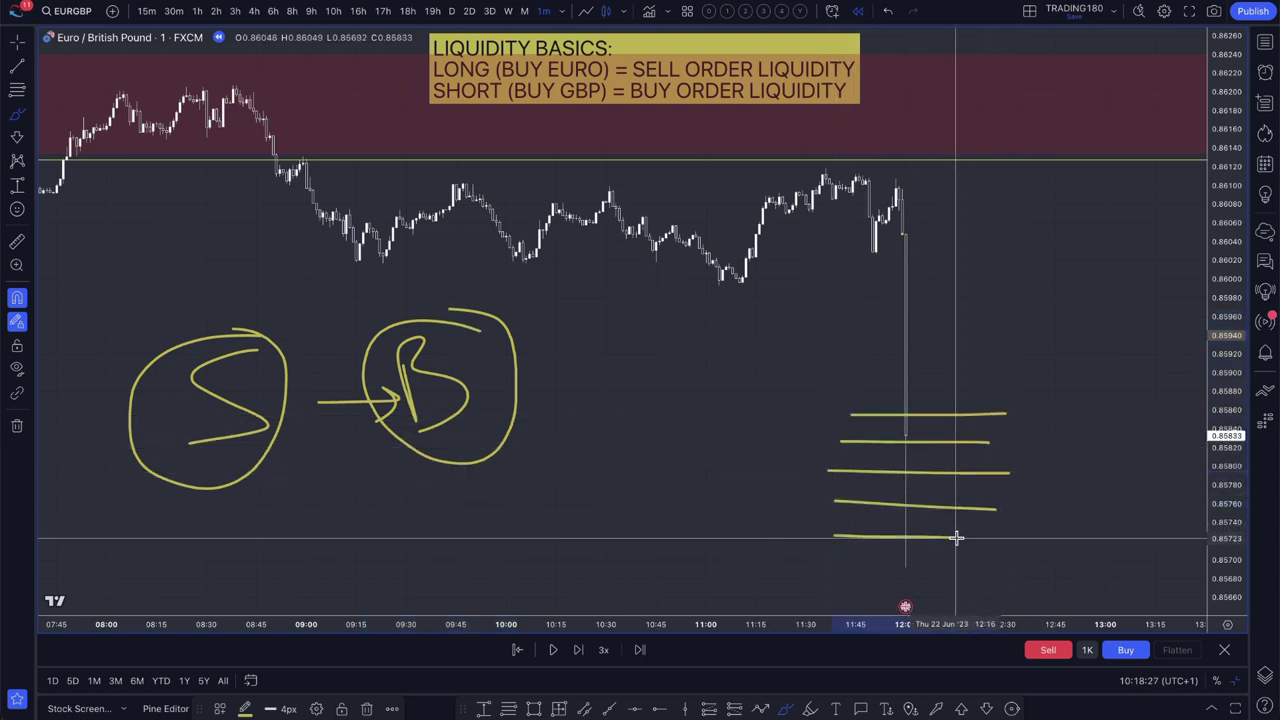
{"action": "mouse_move", "coordinate": [1037, 399]}
{"action": "left_mouse_down"}
{"action": "mouse_move", "coordinate": [1097, 396]}
{"action": "mouse_move", "coordinate": [1045, 468]}
{"action": "left_mouse_up"}
{"action": "left_click_drag", "start_coordinate": [1051, 513], "coordinate": [1051, 526]}
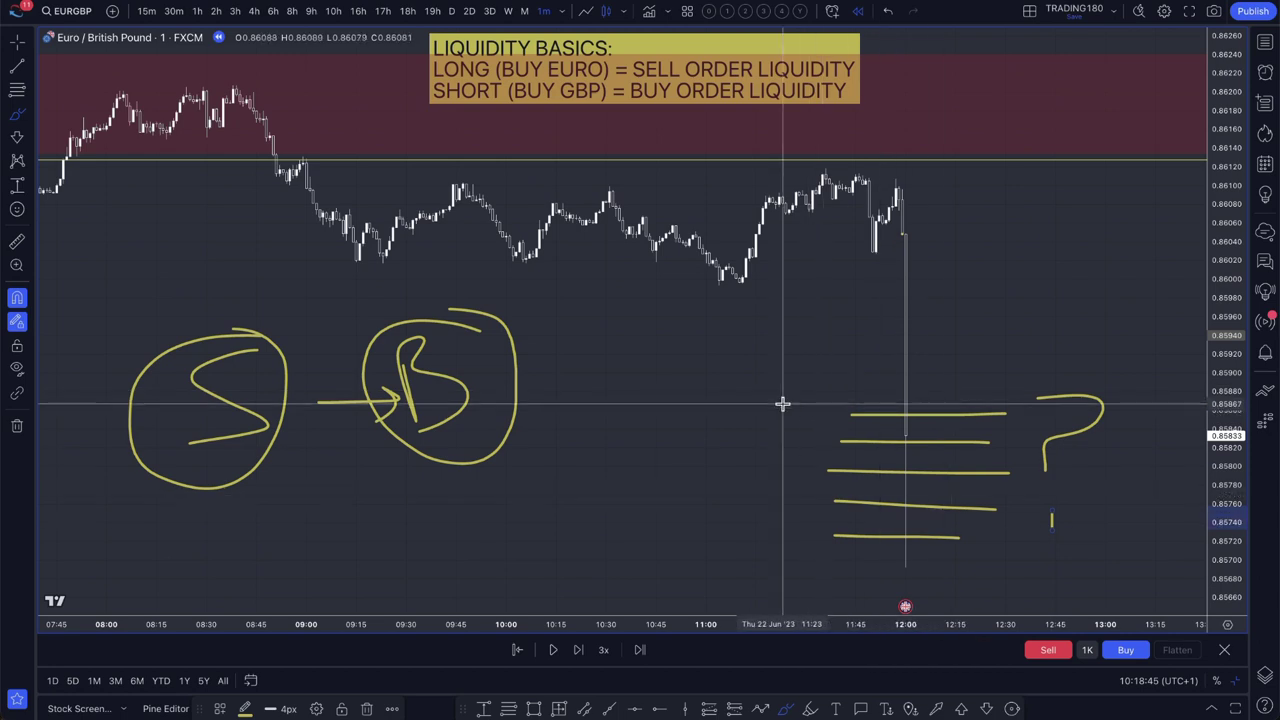
- Handwrite S → B with the Brush beside the falling 12:00 candle and add a horizontal stroke after it
{"action": "scroll", "coordinate": [931, 451], "scroll_direction": "down", "scroll_amount": 1}
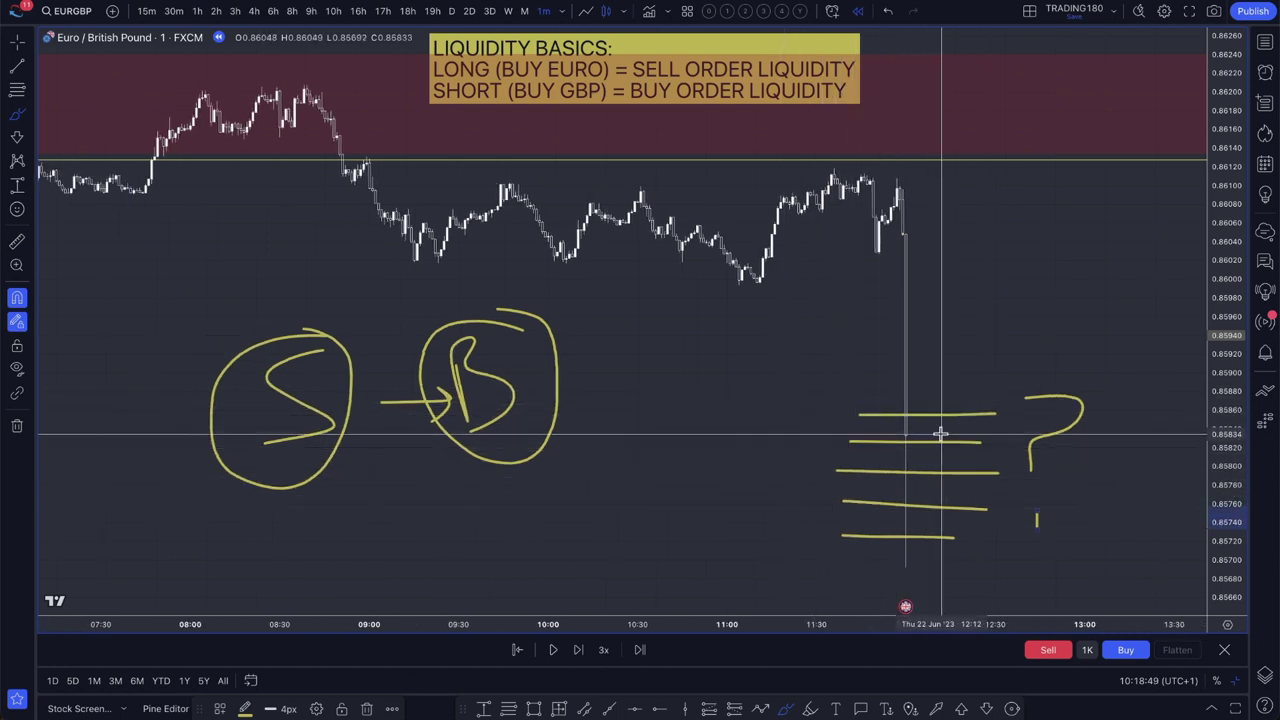
{"action": "scroll", "coordinate": [937, 429], "scroll_direction": "down", "scroll_amount": 4}
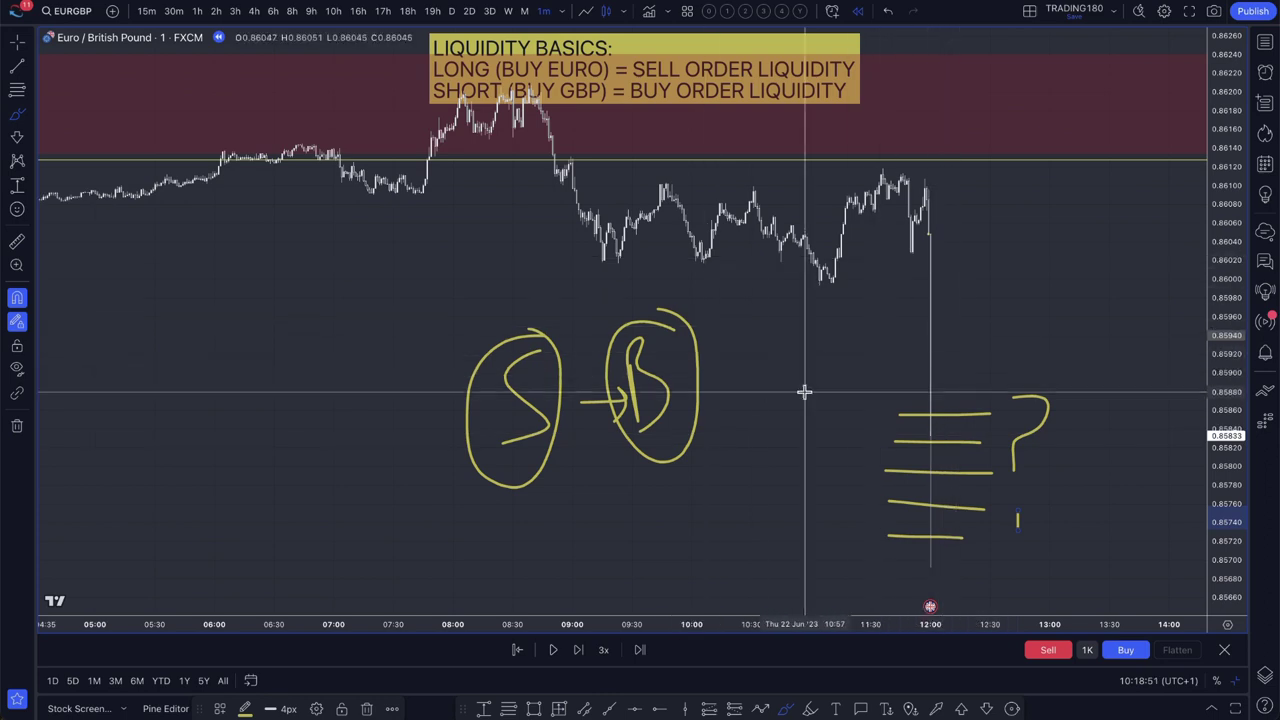
{"action": "scroll", "coordinate": [977, 323], "scroll_direction": "up", "scroll_amount": 2}
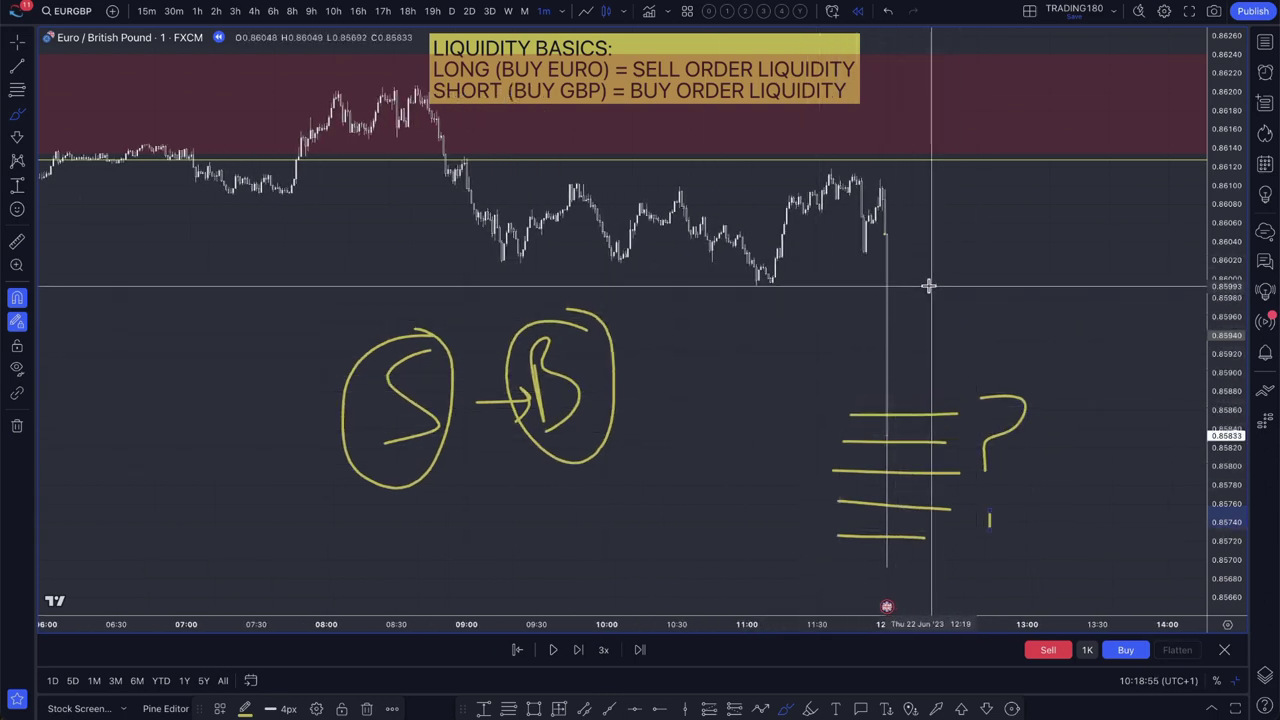
{"action": "mouse_move", "coordinate": [929, 287]}
{"action": "left_mouse_down"}
{"action": "mouse_move", "coordinate": [941, 317]}
{"action": "mouse_move", "coordinate": [1006, 302]}
{"action": "mouse_move", "coordinate": [995, 320]}
{"action": "left_mouse_up"}
{"action": "mouse_move", "coordinate": [1046, 282]}
{"action": "left_mouse_down"}
{"action": "mouse_move", "coordinate": [1046, 320]}
{"action": "mouse_move", "coordinate": [1066, 292]}
{"action": "mouse_move", "coordinate": [1048, 318]}
{"action": "left_mouse_up"}
{"action": "left_click_drag", "start_coordinate": [1132, 299], "coordinate": [1188, 298]}
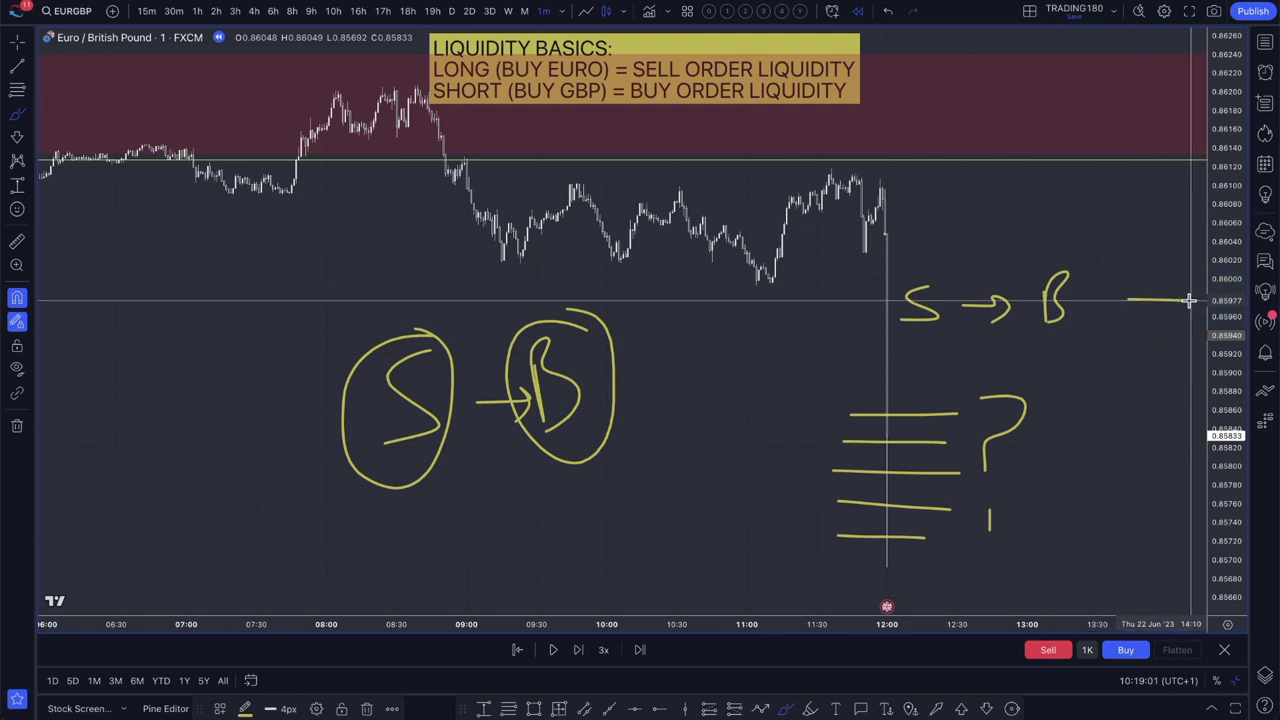
{"action": "mouse_move", "coordinate": [1158, 384]}
{"action": "left_mouse_down"}
{"action": "mouse_move", "coordinate": [1205, 384]}
{"action": "mouse_move", "coordinate": [1220, 412]}
{"action": "left_mouse_up"}
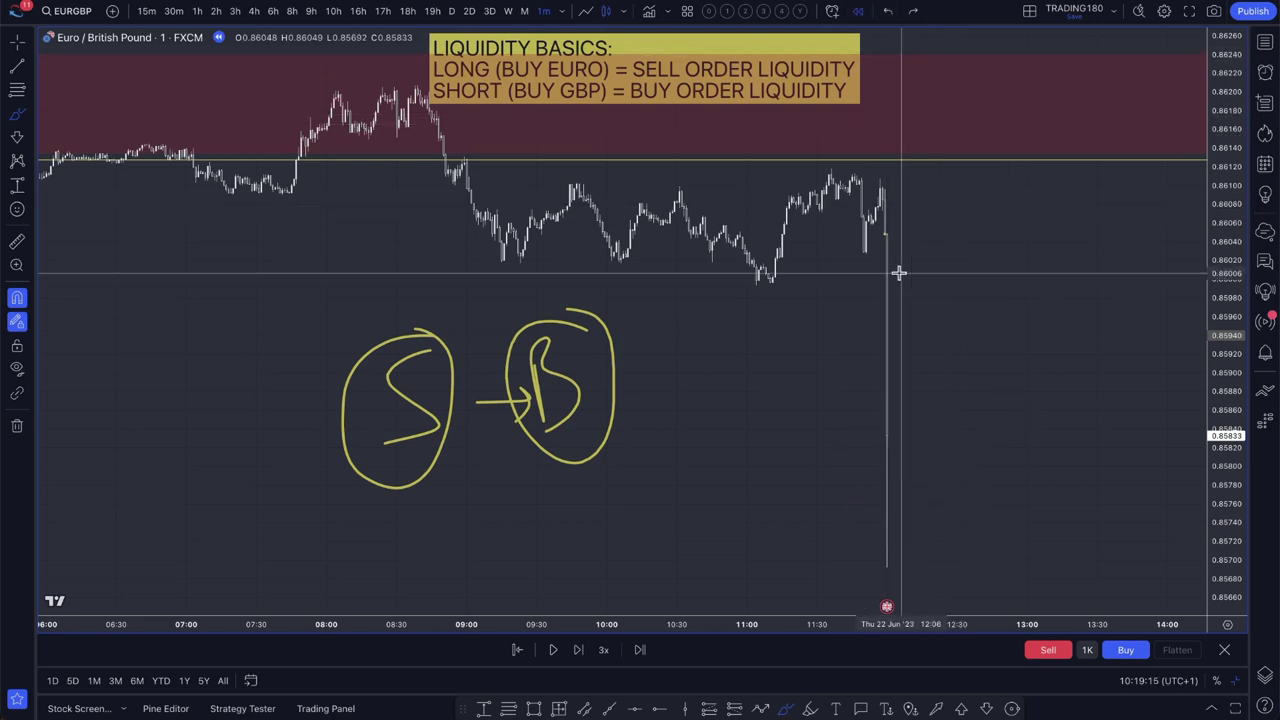
- Advance the 1-minute replay bar by bar past 12:00 until price spikes above the wide red zone
{"action": "left_click", "coordinate": [580, 650]}
{"action": "left_click", "coordinate": [580, 650]}
{"action": "left_click", "coordinate": [580, 650]}
{"action": "left_click", "coordinate": [580, 650]}
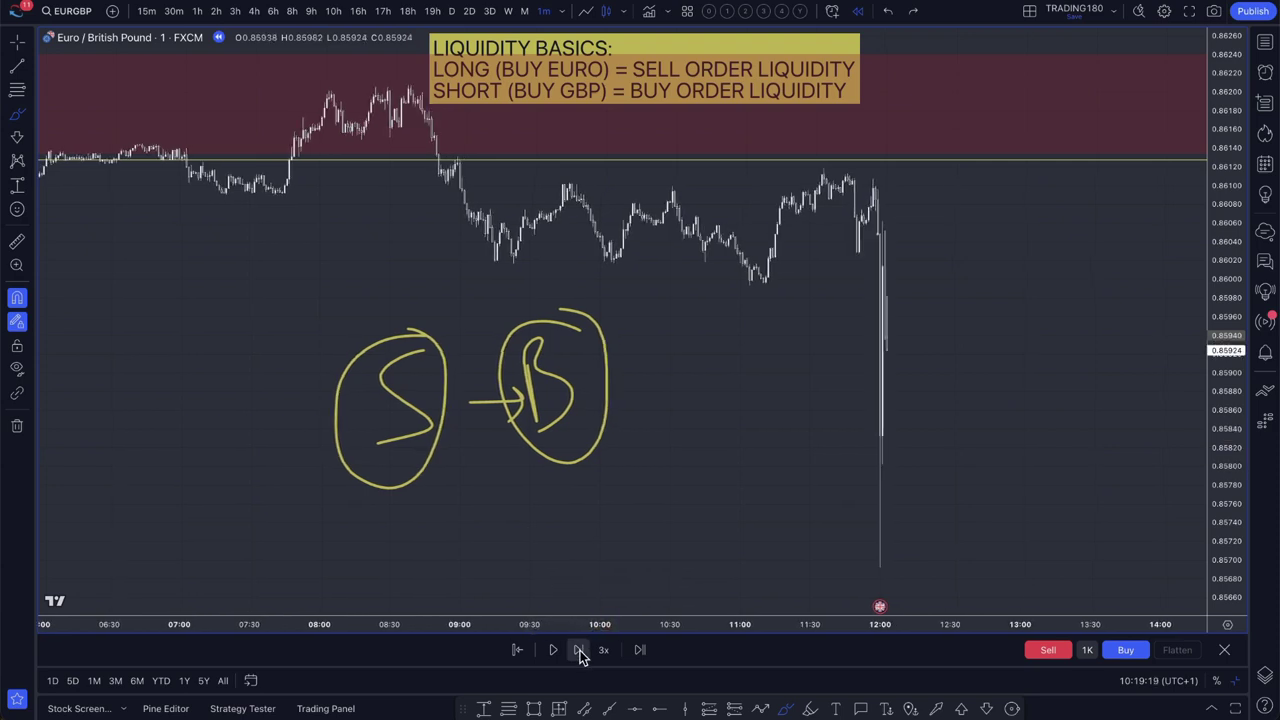
{"action": "left_click", "coordinate": [580, 650]}
{"action": "left_click", "coordinate": [580, 650]}
{"action": "left_click", "coordinate": [580, 650]}
{"action": "left_click", "coordinate": [580, 650]}
{"action": "left_click", "coordinate": [580, 650]}
{"action": "left_click", "coordinate": [580, 650]}
{"action": "left_click", "coordinate": [580, 650]}
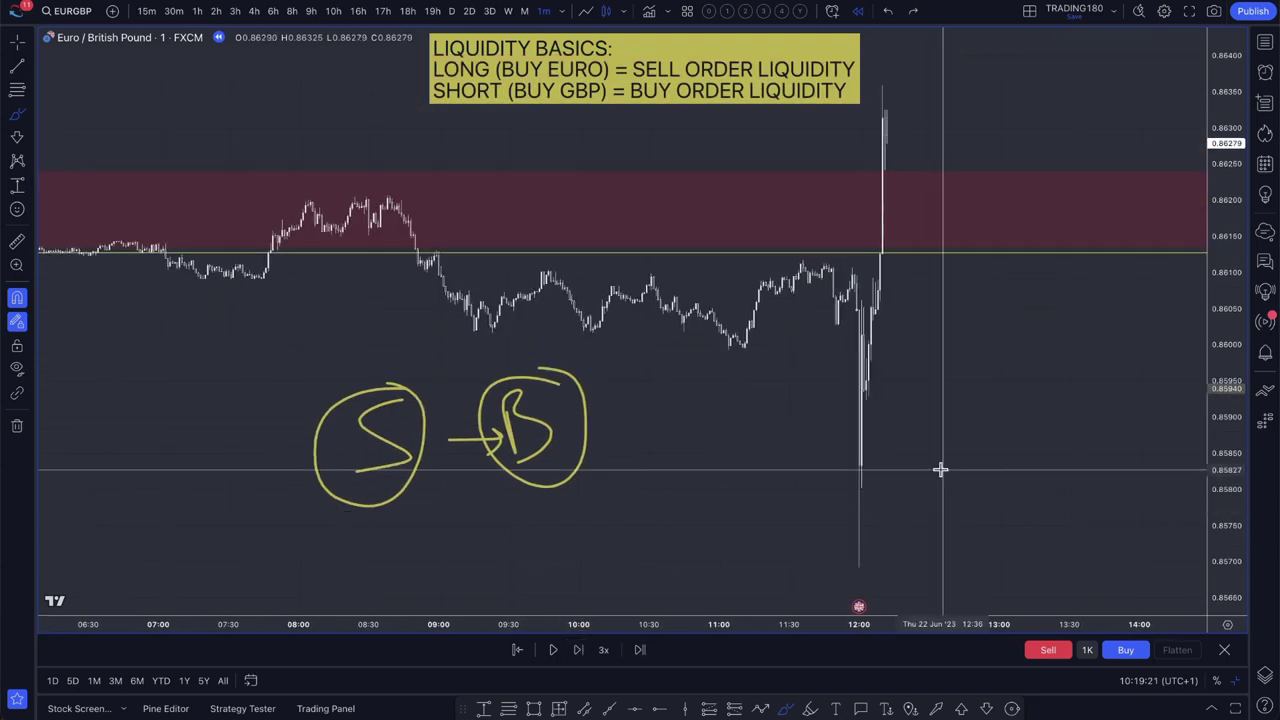
- Handwrite B, S and B from top to bottom beside the post-12:00 candles and draw a short horizontal stroke beside the upper B
{"action": "left_click", "coordinate": [24, 118]}
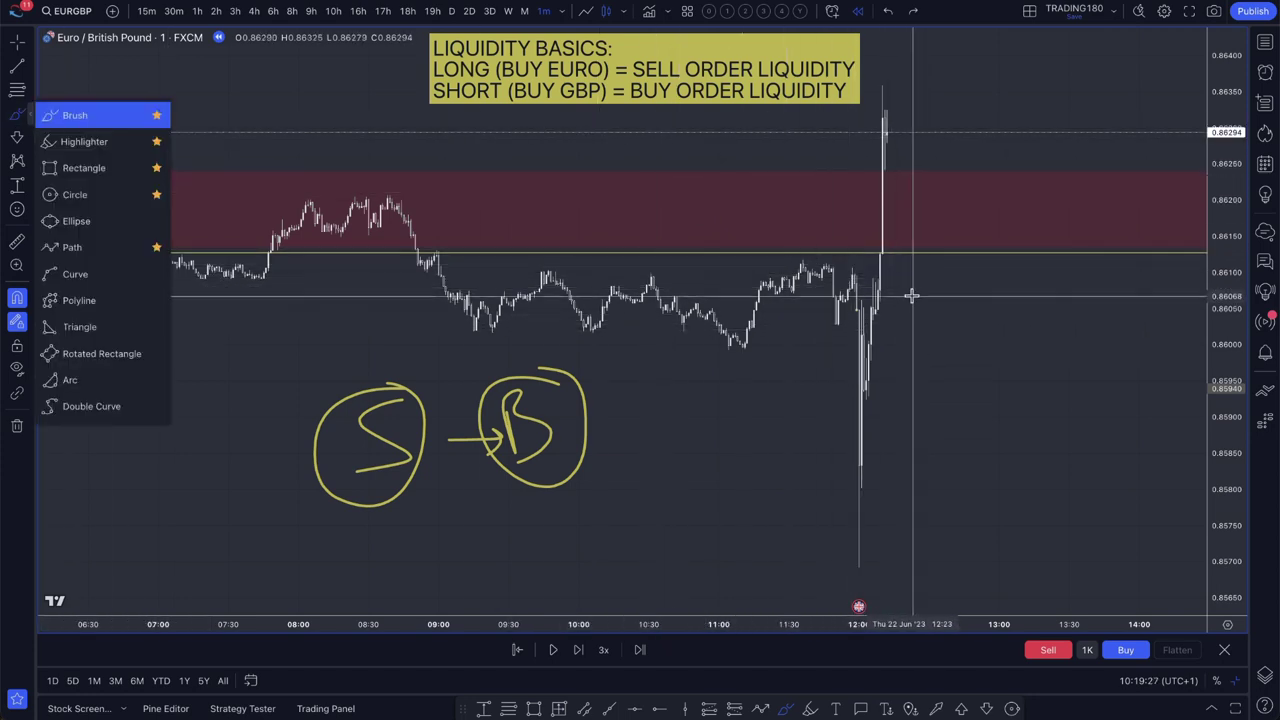
{"action": "left_click_drag", "start_coordinate": [910, 292], "coordinate": [913, 322]}
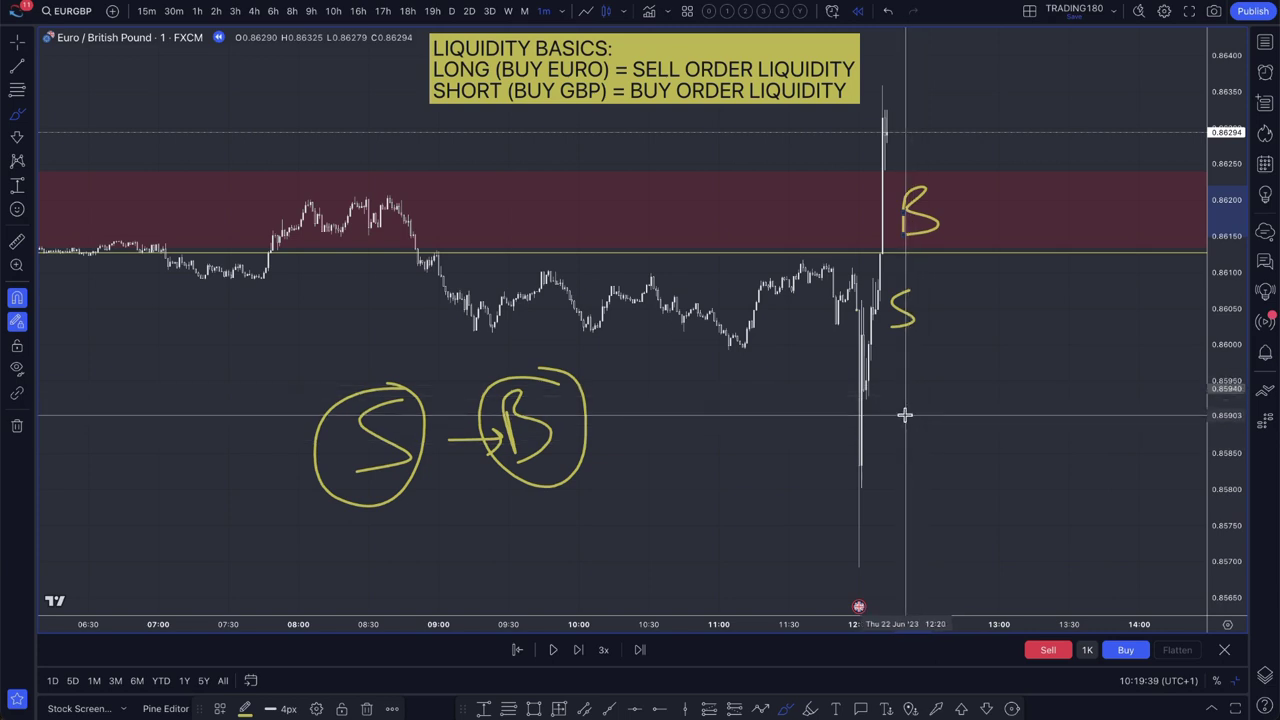
{"action": "mouse_move", "coordinate": [904, 420]}
{"action": "left_mouse_down"}
{"action": "mouse_move", "coordinate": [908, 457]}
{"action": "mouse_move", "coordinate": [928, 415]}
{"action": "left_mouse_up"}
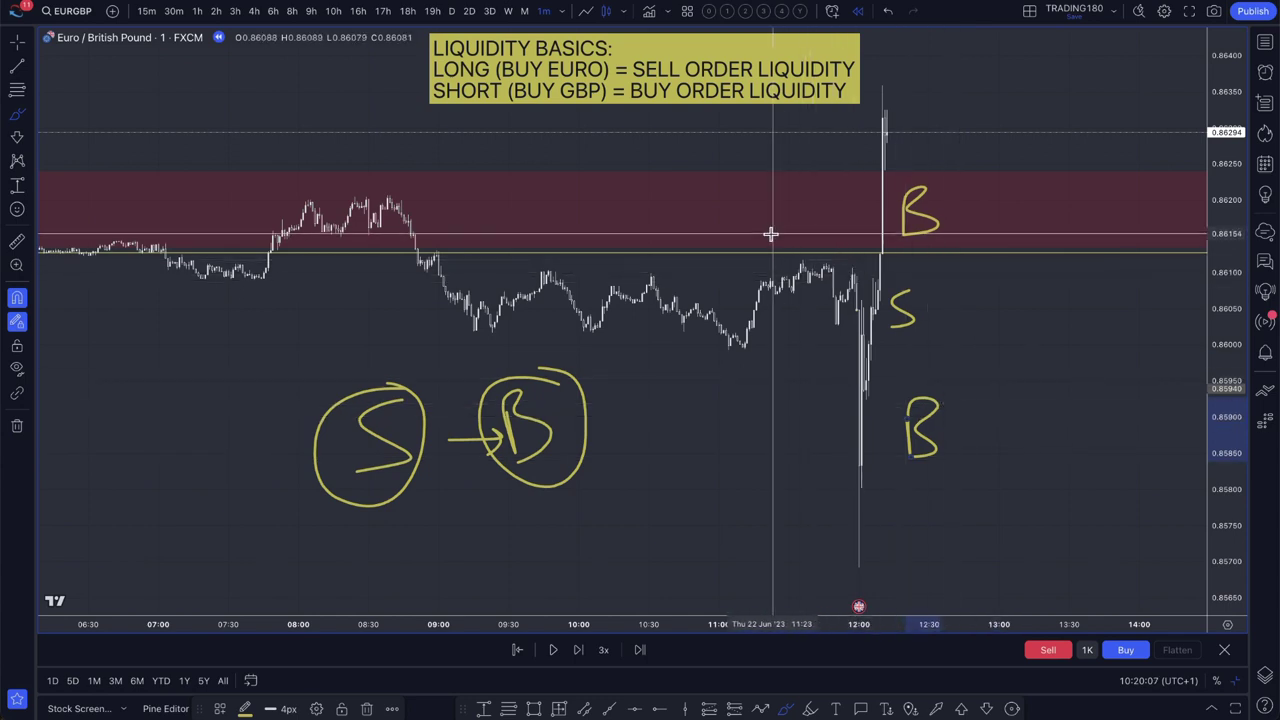
{"action": "left_click_drag", "start_coordinate": [770, 234], "coordinate": [866, 234]}
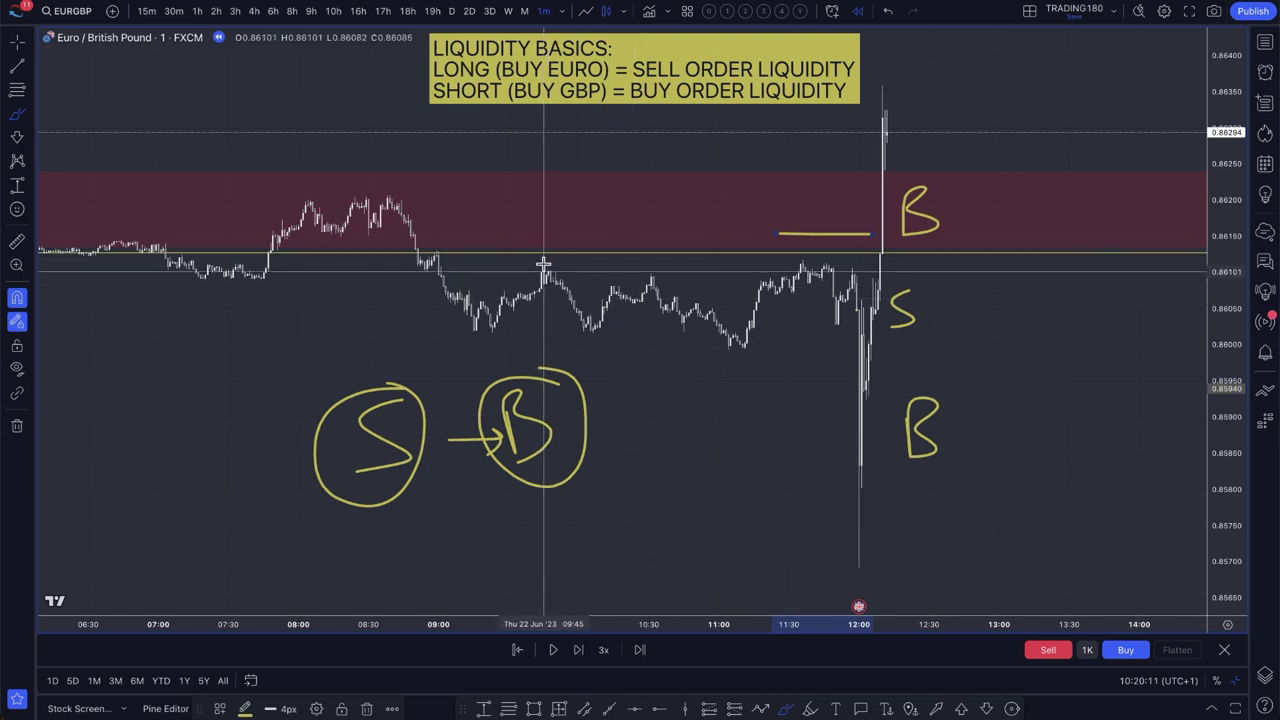
- Draw thin rectangles over the highs from 09:45 to 12:40 at 0.86101–0.86115 and from 08:04 to 09:24 at 0.86201–0.86213
{"action": "left_click", "coordinate": [31, 118]}
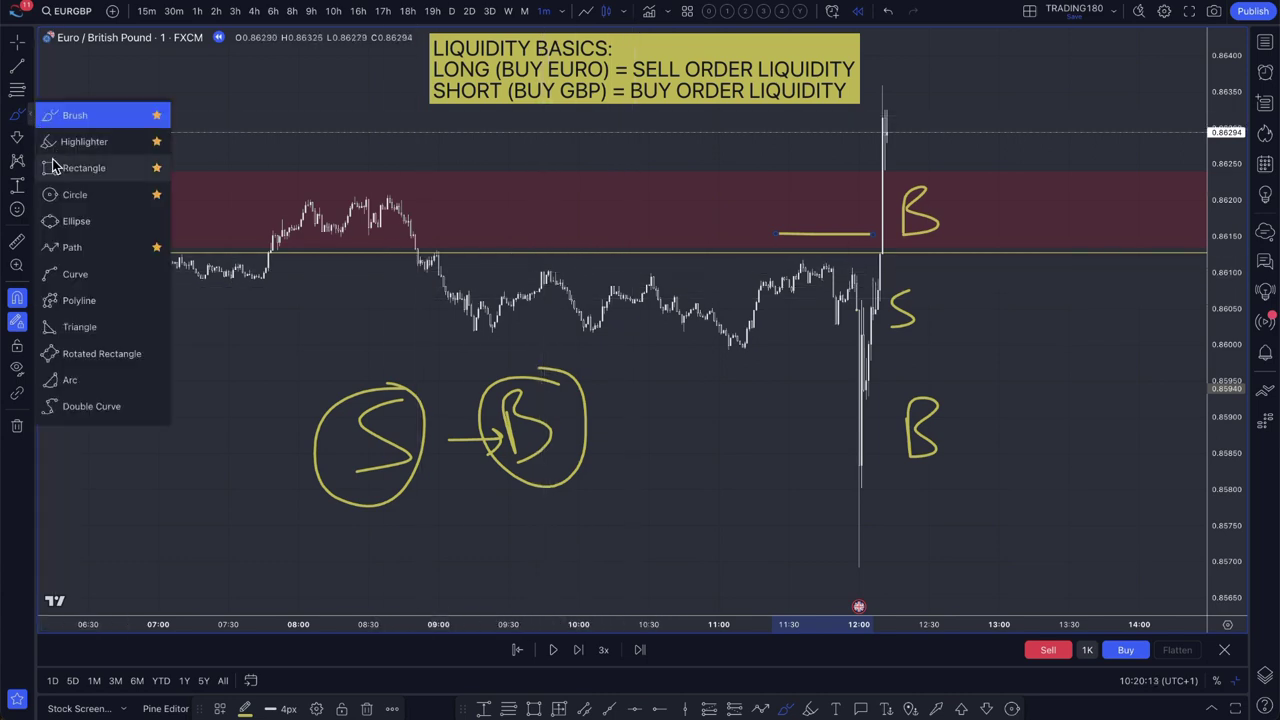
{"action": "left_click", "coordinate": [56, 166]}
{"action": "left_click_drag", "start_coordinate": [543, 270], "coordinate": [952, 262]}
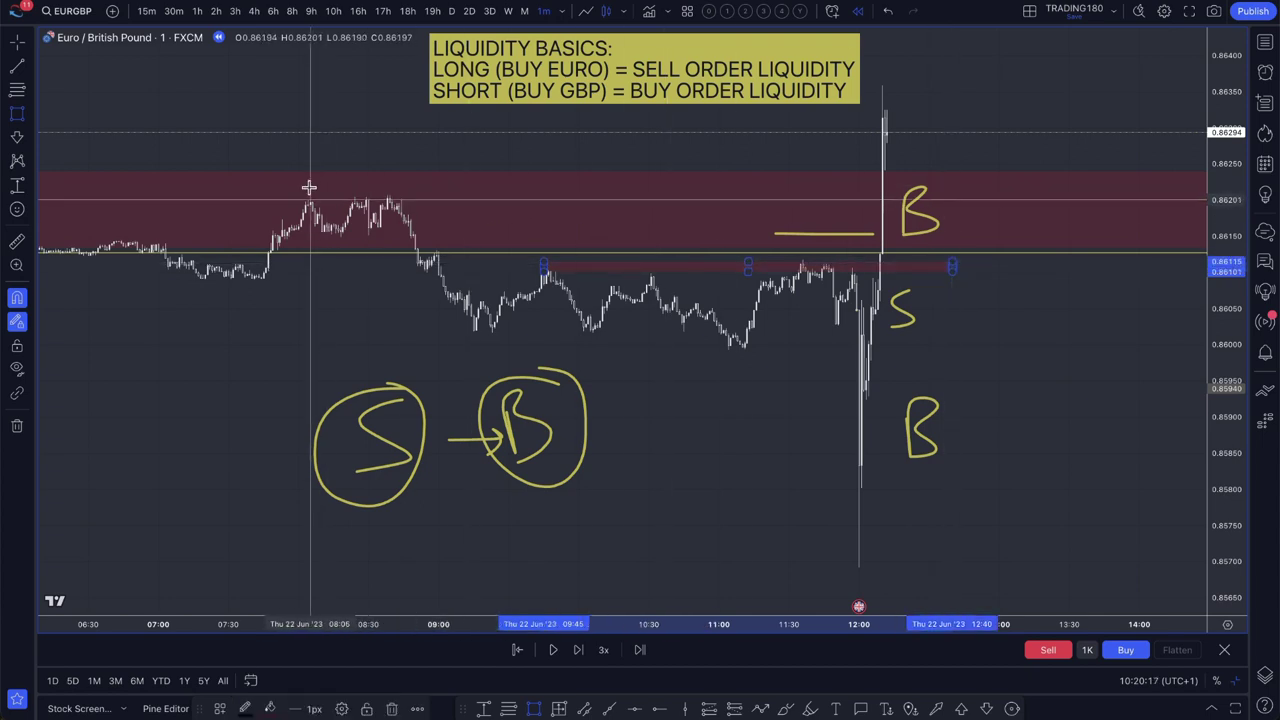
{"action": "left_click_drag", "start_coordinate": [305, 192], "coordinate": [492, 189]}
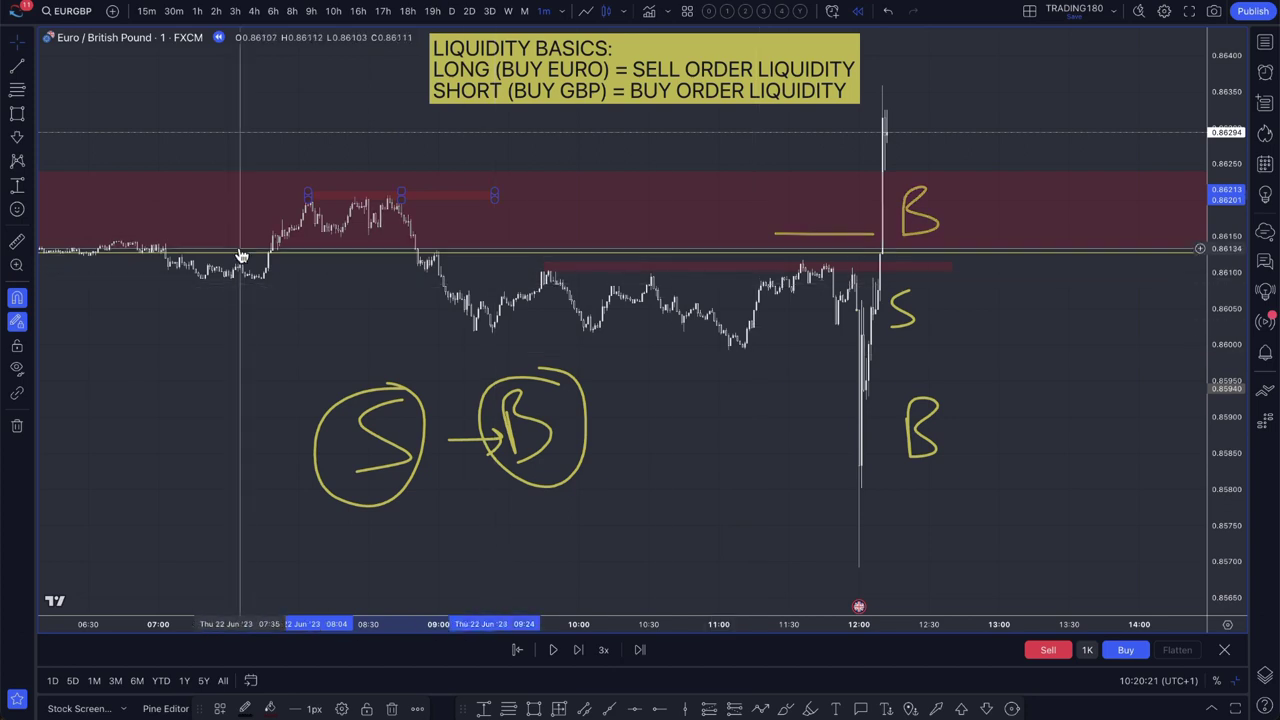
- Circle the B, S and B letters beside the post-12:00 candles and the lower wick of the 12:00 candle with the Brush
{"action": "left_click", "coordinate": [30, 116]}
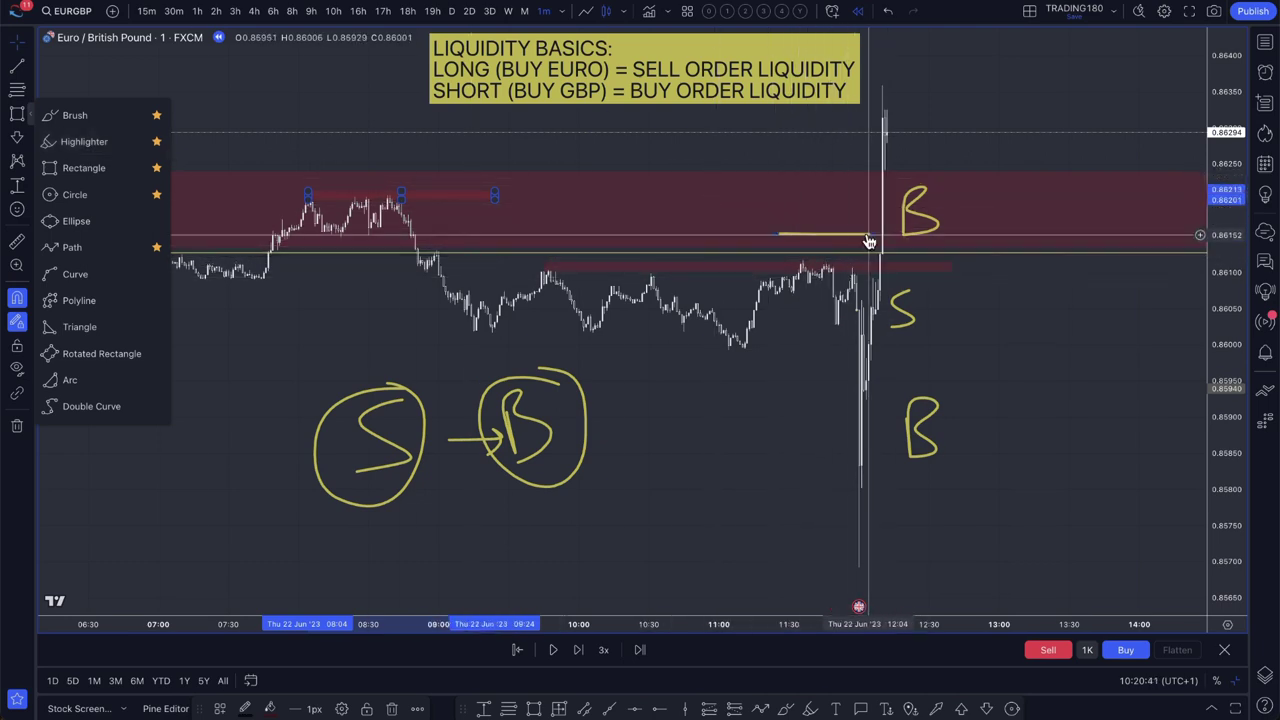
{"action": "left_click", "coordinate": [70, 117]}
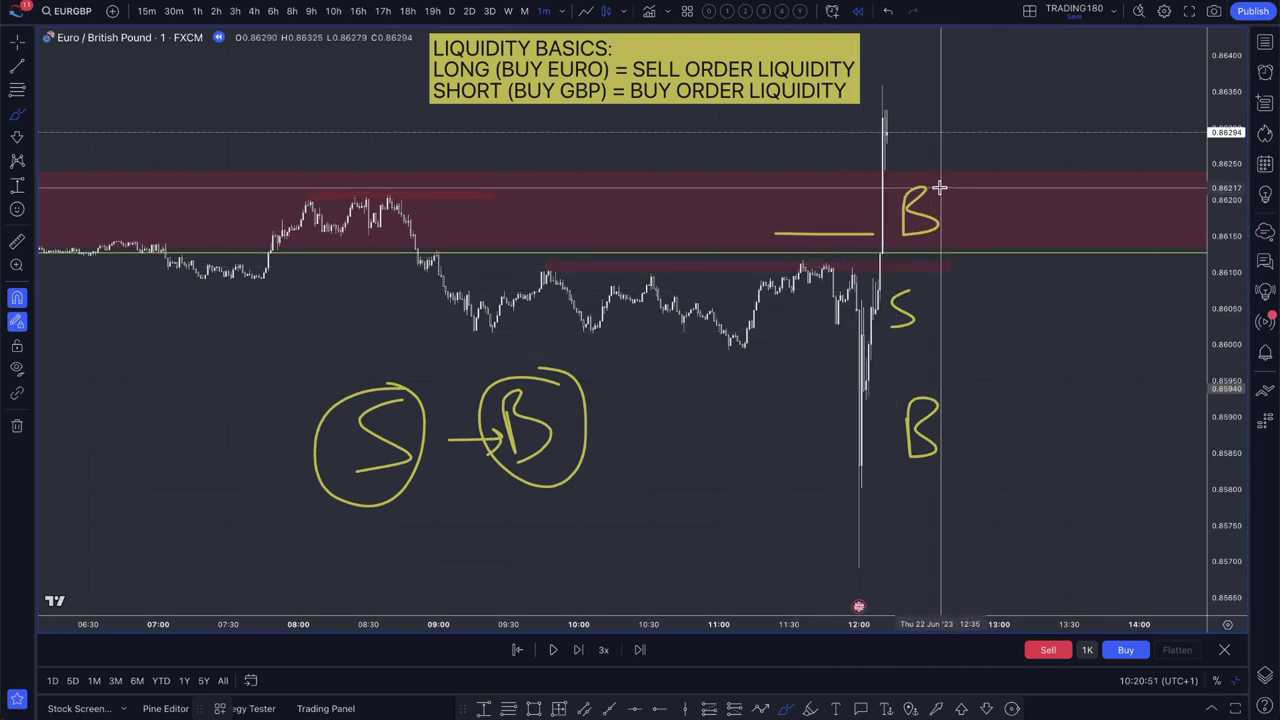
{"action": "left_click_drag", "start_coordinate": [908, 181], "coordinate": [885, 228]}
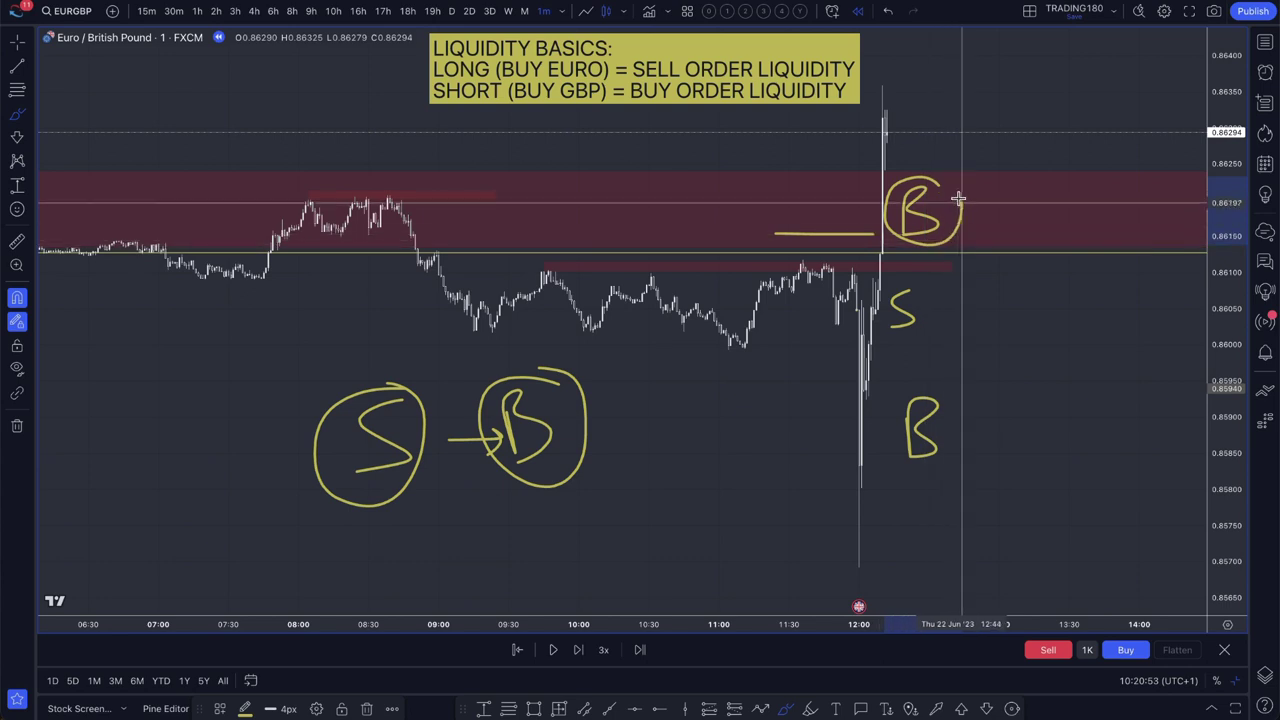
{"action": "left_click_drag", "start_coordinate": [937, 185], "coordinate": [930, 240]}
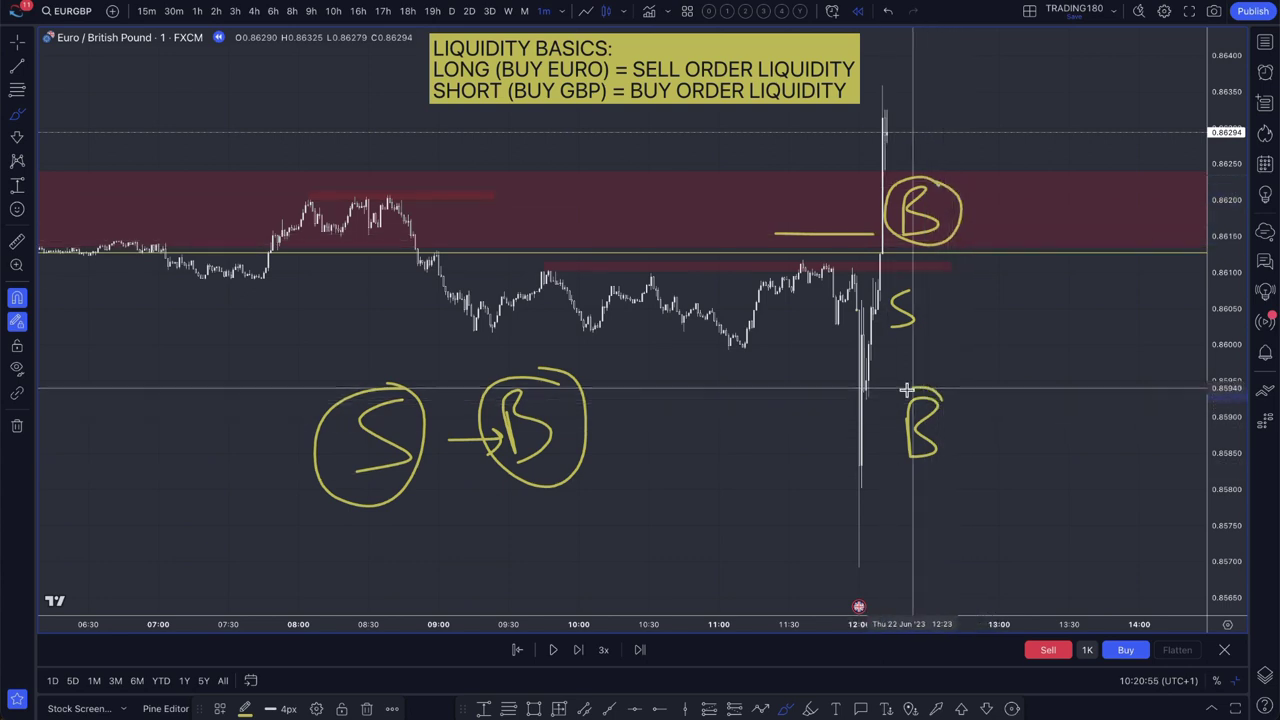
{"action": "mouse_move", "coordinate": [906, 386]}
{"action": "left_mouse_down"}
{"action": "mouse_move", "coordinate": [894, 457]}
{"action": "mouse_move", "coordinate": [960, 420]}
{"action": "mouse_move", "coordinate": [929, 388]}
{"action": "left_mouse_up"}
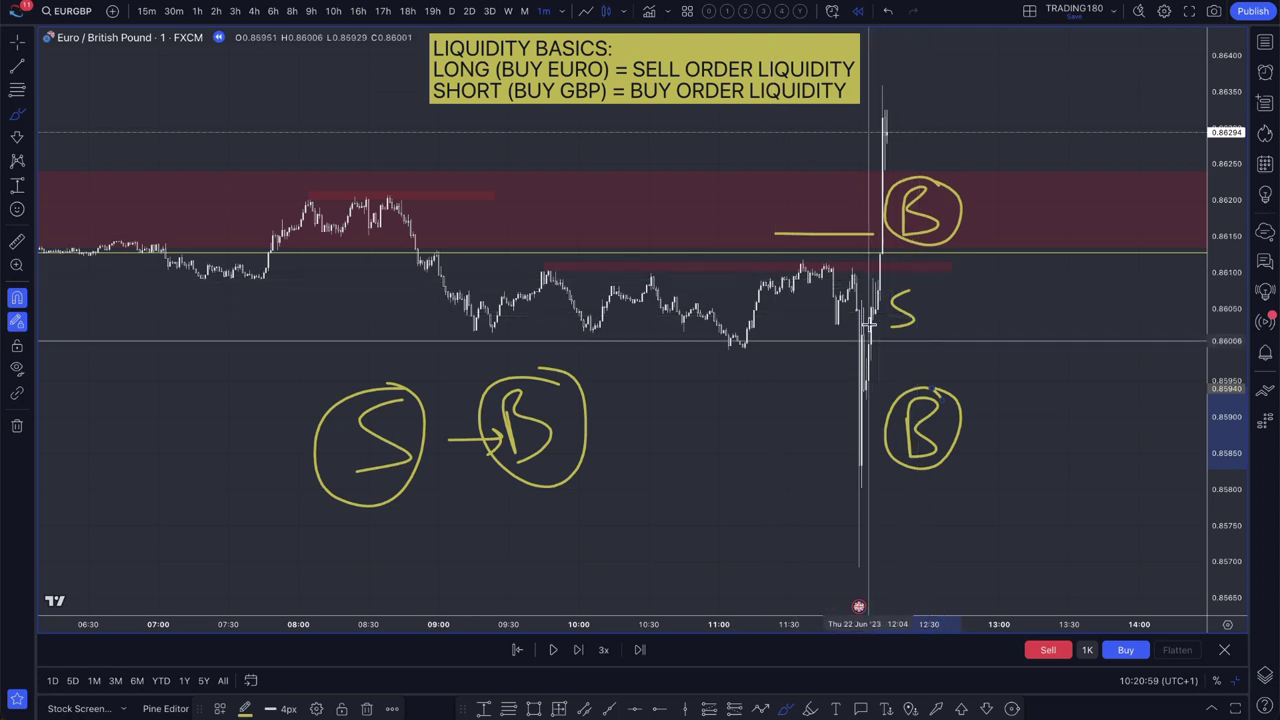
{"action": "mouse_move", "coordinate": [926, 300]}
{"action": "left_mouse_down"}
{"action": "mouse_move", "coordinate": [882, 290]}
{"action": "mouse_move", "coordinate": [895, 344]}
{"action": "left_mouse_up"}
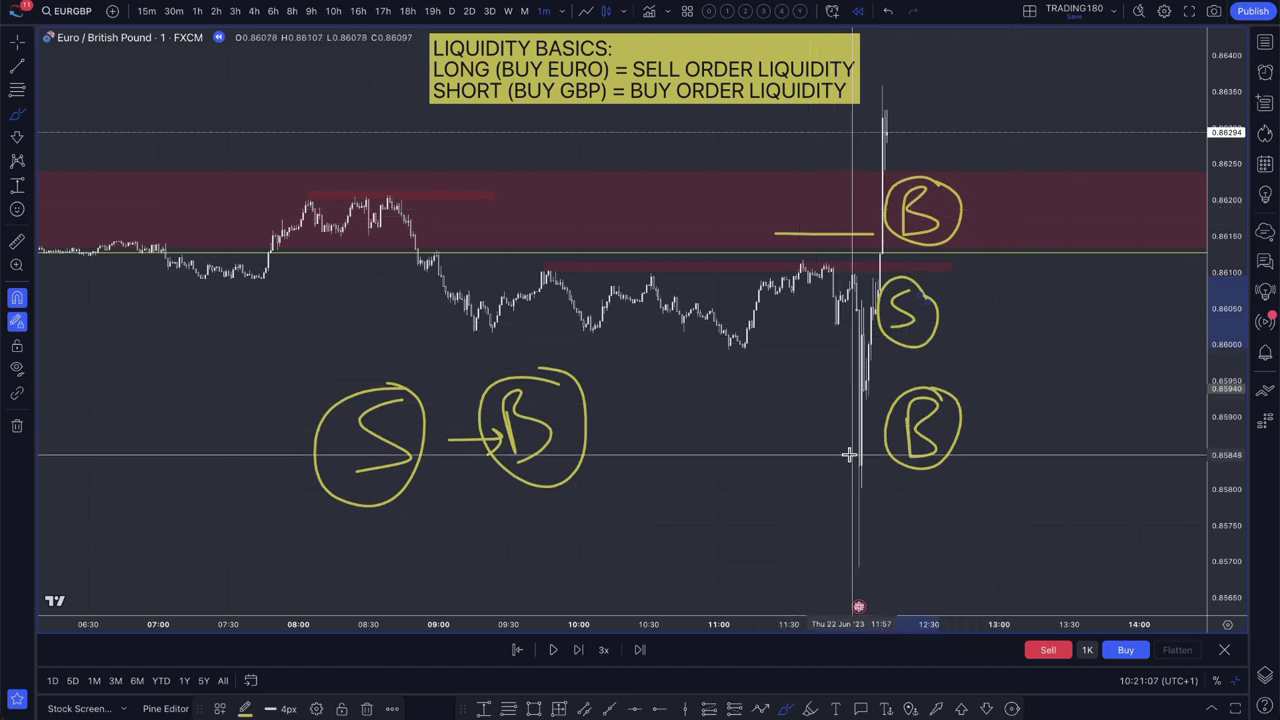
{"action": "mouse_move", "coordinate": [851, 509]}
{"action": "left_mouse_down"}
{"action": "mouse_move", "coordinate": [831, 537]}
{"action": "mouse_move", "coordinate": [856, 513]}
{"action": "left_mouse_up"}
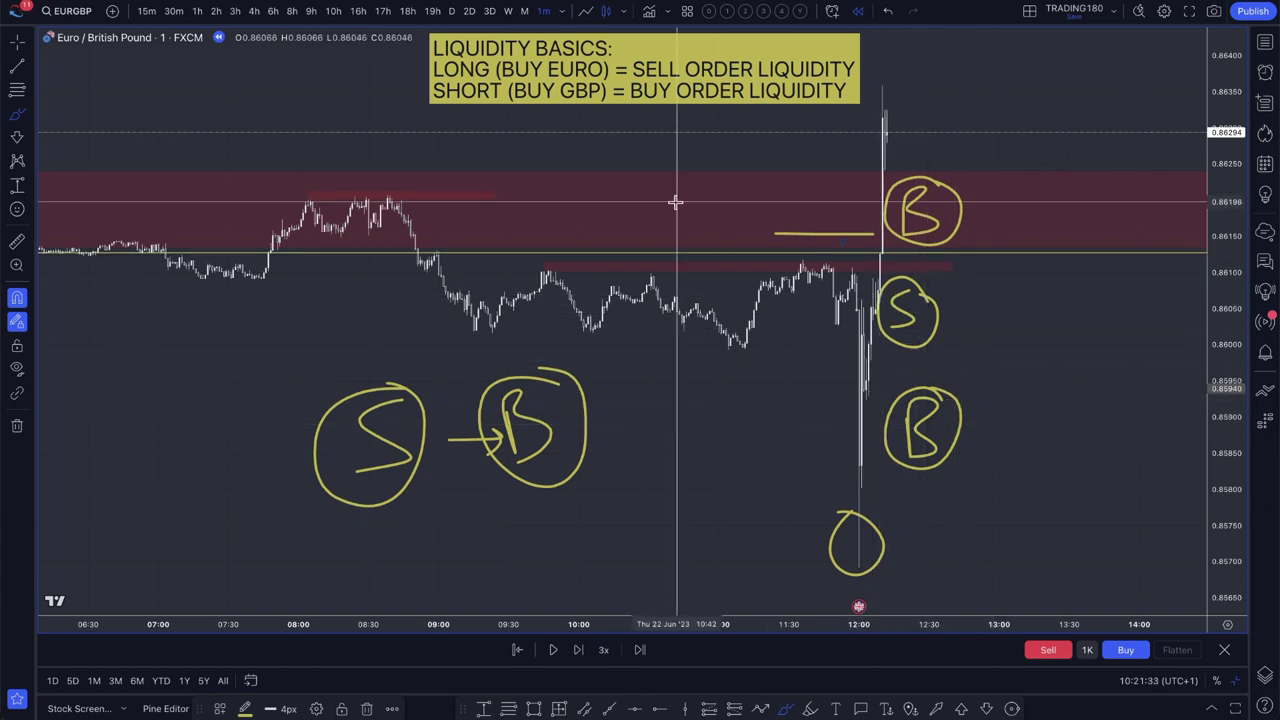
- Draw a horizontal Brush stroke above the 08:00–09:00 highs and dismiss the EURCHF alert
{"action": "scroll", "coordinate": [714, 234], "scroll_direction": "down", "scroll_amount": 2}
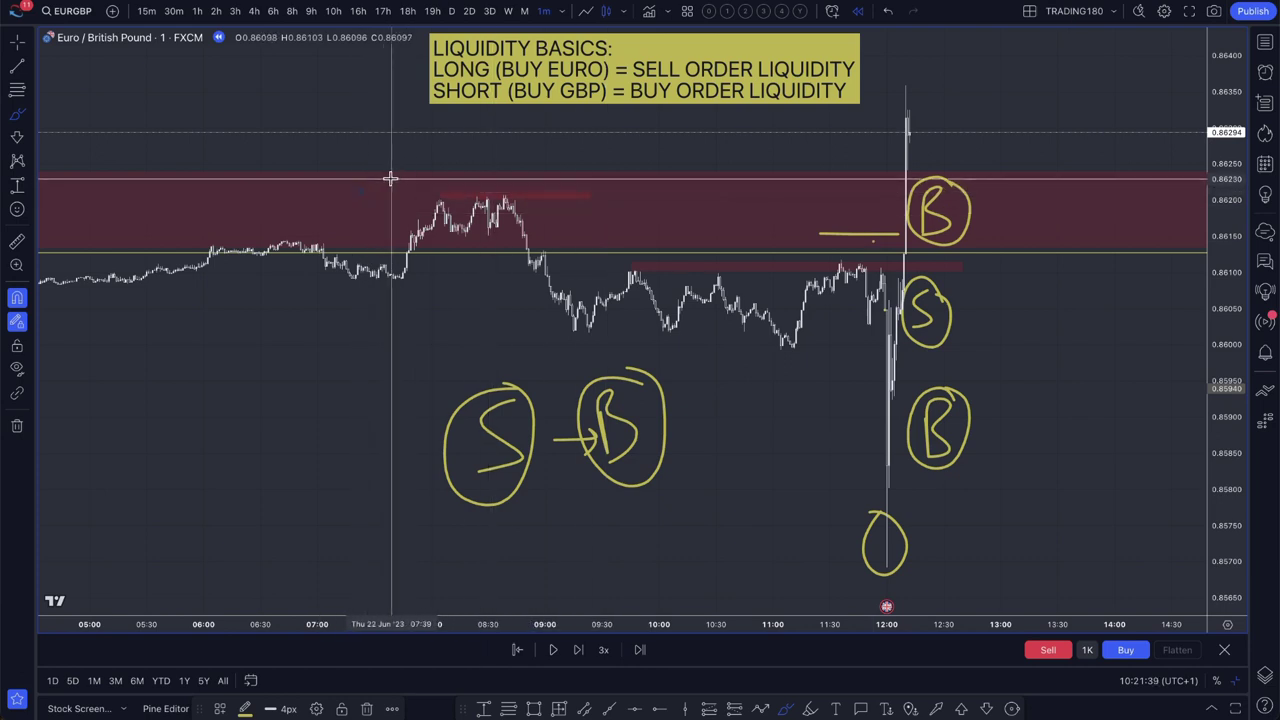
{"action": "left_click_drag", "start_coordinate": [393, 179], "coordinate": [550, 175]}
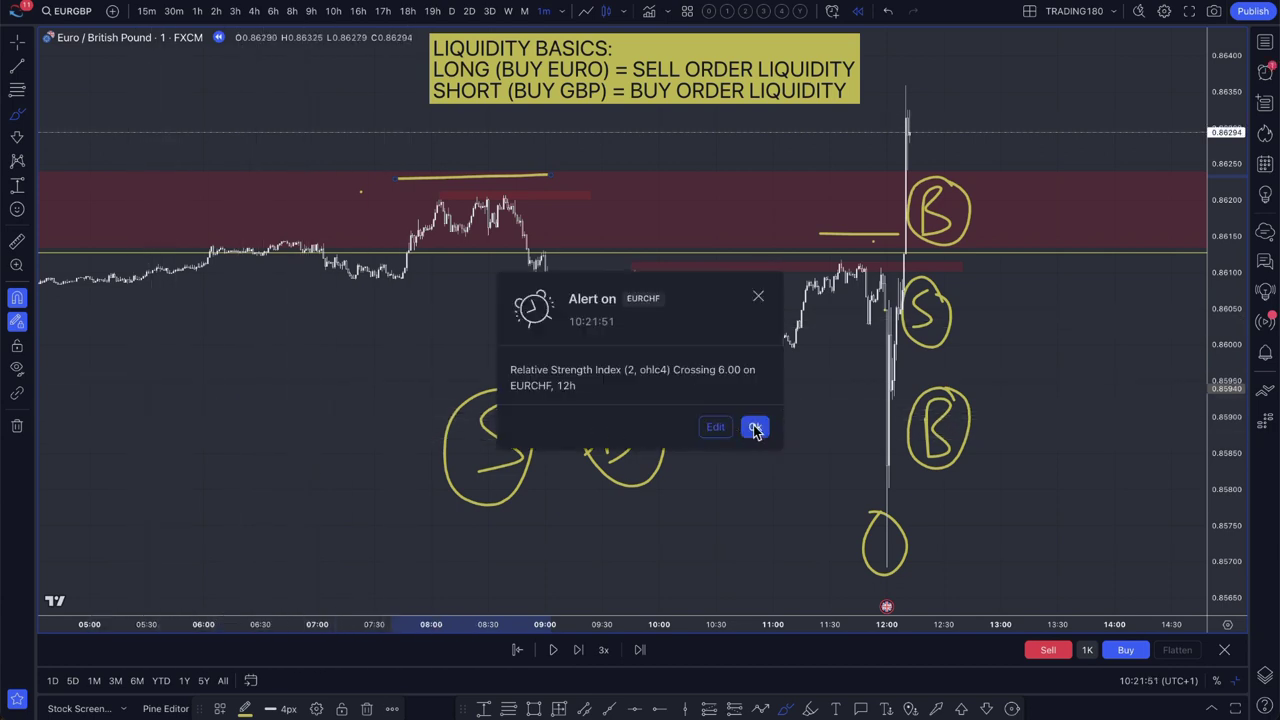
{"action": "left_click", "coordinate": [755, 428]}
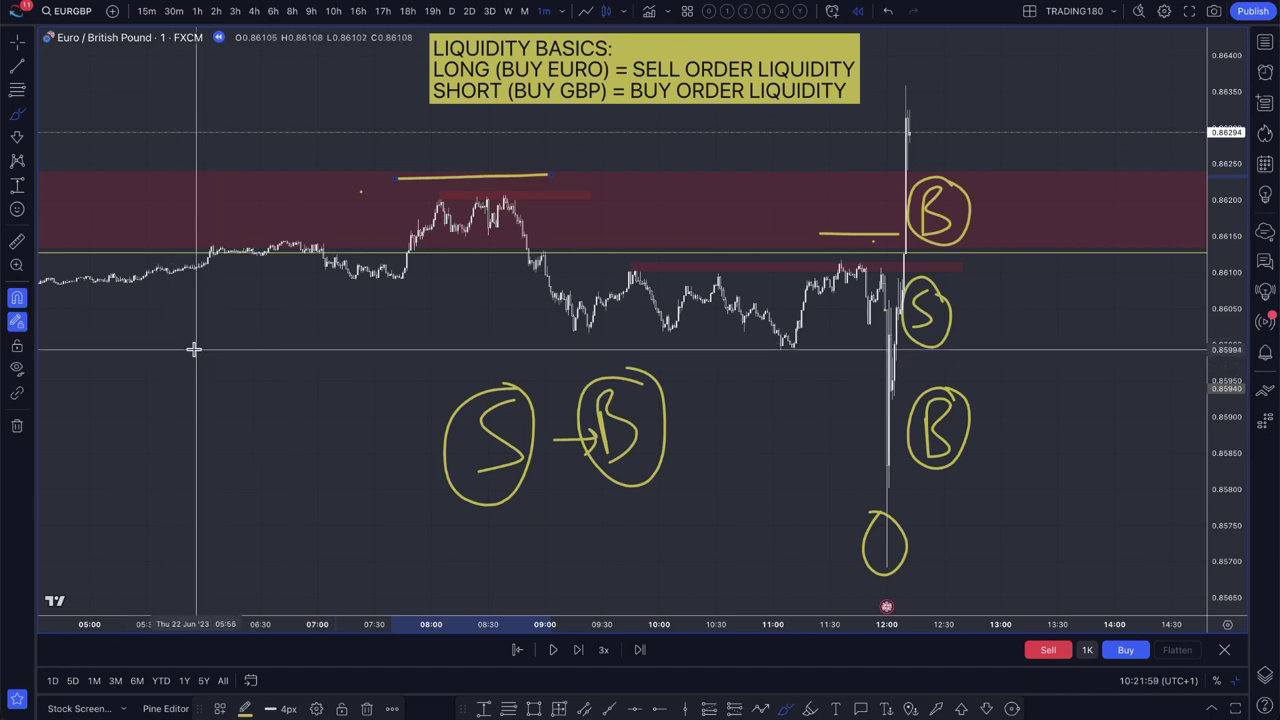
{"action": "mouse_move", "coordinate": [193, 352]}
{"action": "left_mouse_down"}
{"action": "mouse_move", "coordinate": [191, 380]}
{"action": "mouse_move", "coordinate": [162, 392]}
{"action": "left_mouse_up"}
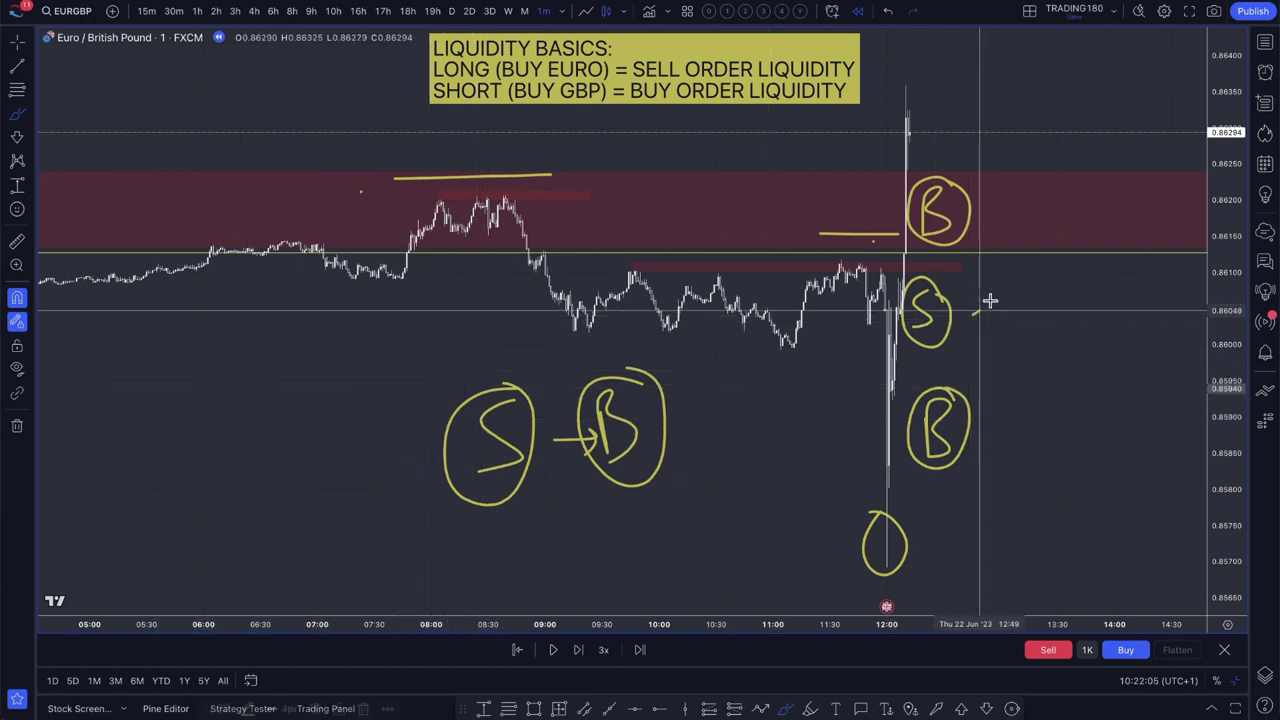
- Draw curved arrows from the small S up to the upper B and from the large S over to the large B
{"action": "left_click_drag", "start_coordinate": [972, 315], "coordinate": [988, 215]}
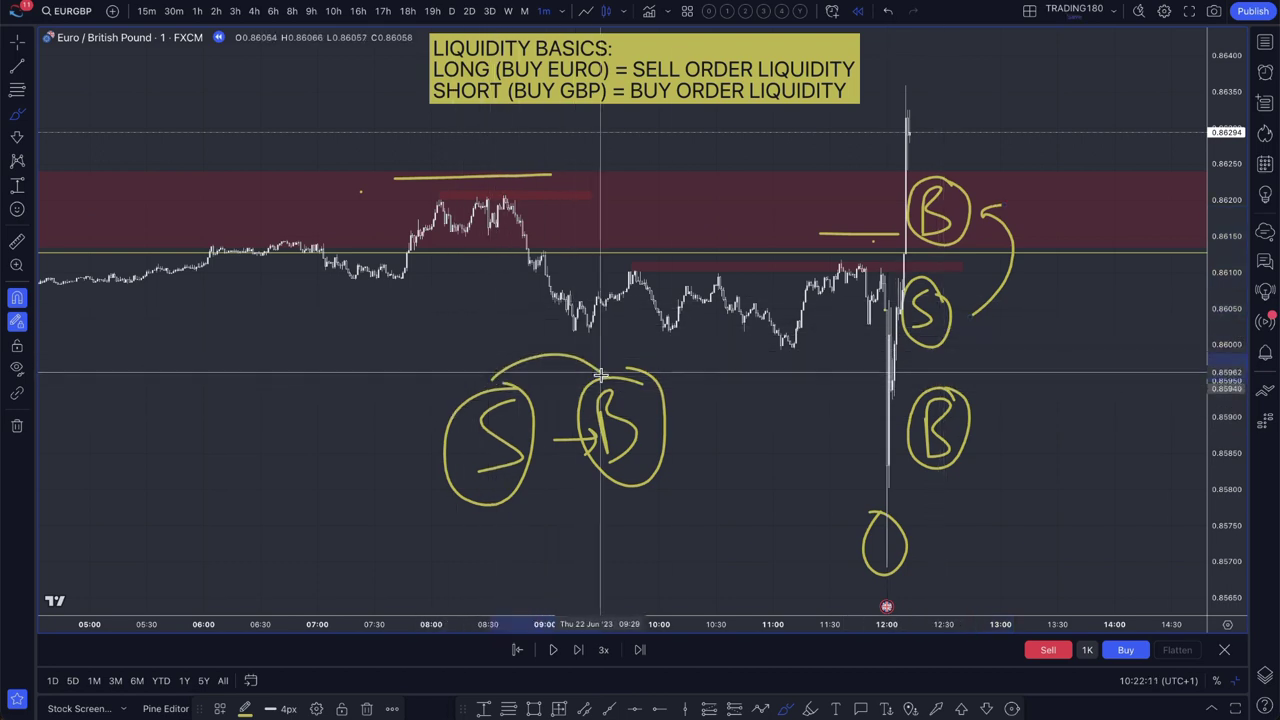
{"action": "mouse_move", "coordinate": [491, 378]}
{"action": "left_mouse_down"}
{"action": "mouse_move", "coordinate": [548, 354]}
{"action": "mouse_move", "coordinate": [606, 376]}
{"action": "left_mouse_up"}
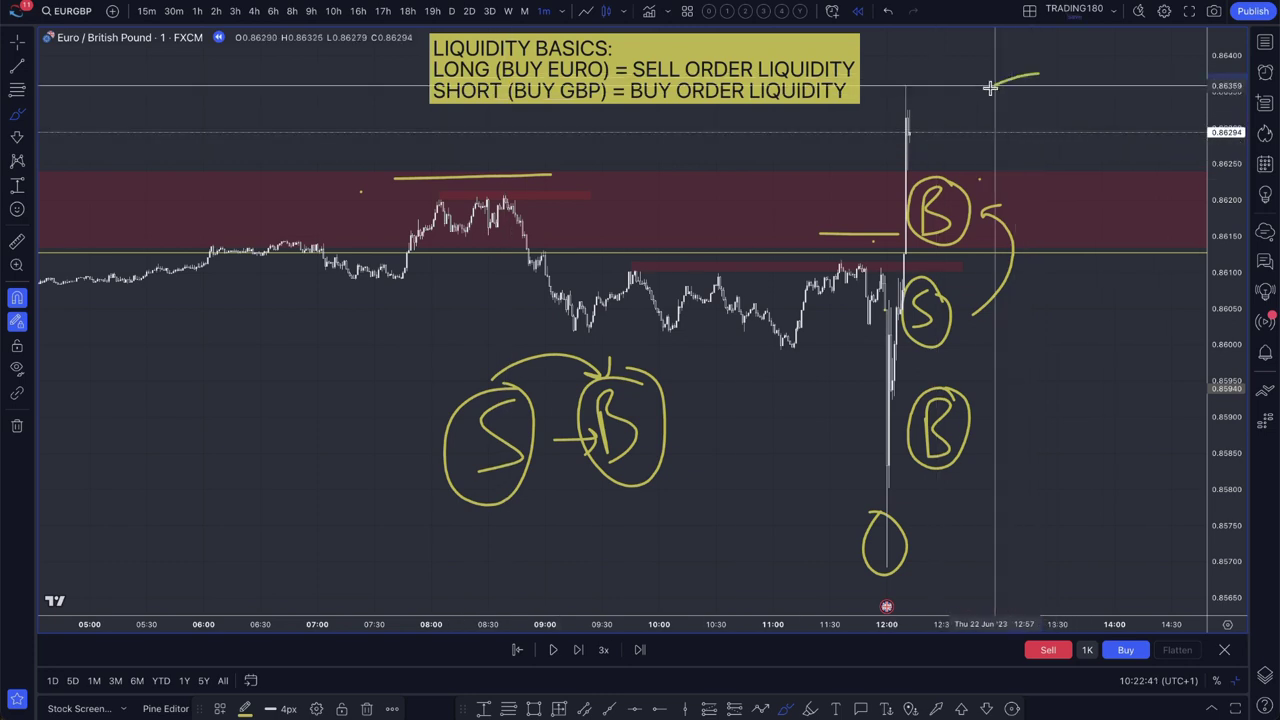
- Handwrite circled letters S and B beside the spike's high, with an arrow from B to S and an opening bracket after them
{"action": "mouse_move", "coordinate": [990, 88]}
{"action": "left_mouse_down"}
{"action": "mouse_move", "coordinate": [1035, 118]}
{"action": "mouse_move", "coordinate": [1063, 114]}
{"action": "left_mouse_up"}
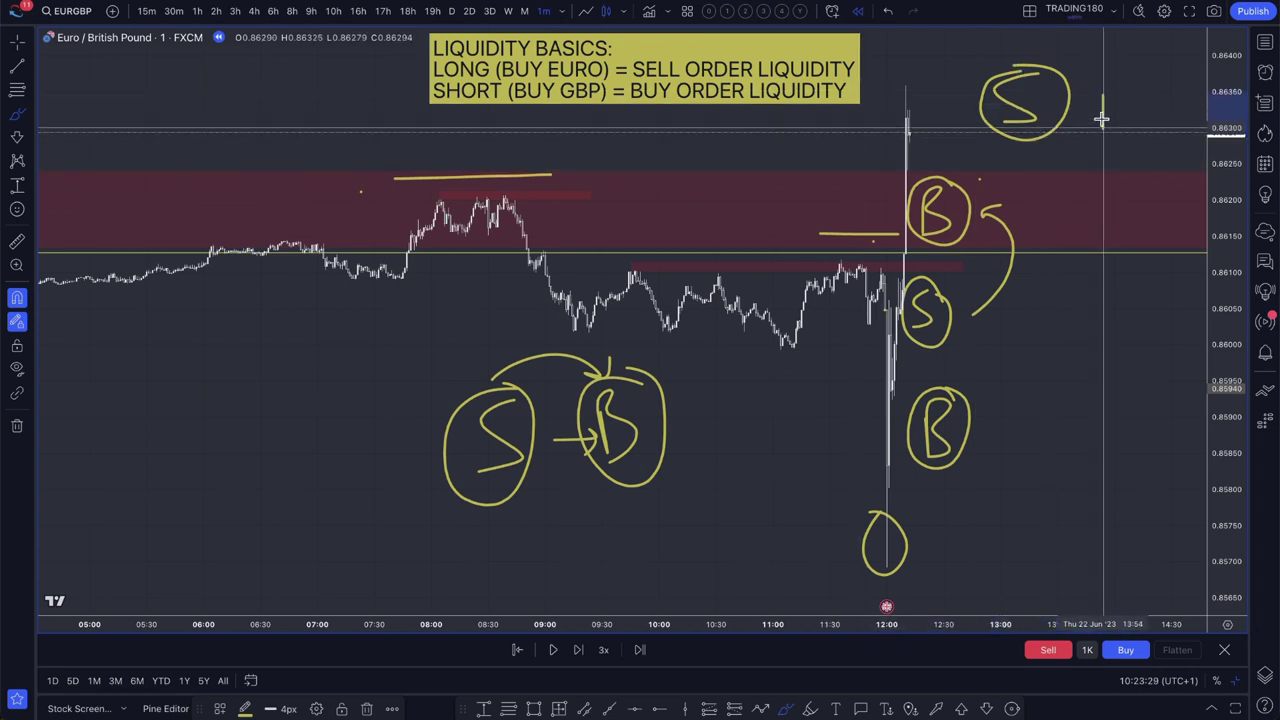
{"action": "mouse_move", "coordinate": [1101, 118]}
{"action": "left_mouse_down"}
{"action": "mouse_move", "coordinate": [1102, 65]}
{"action": "mouse_move", "coordinate": [1104, 122]}
{"action": "left_mouse_up"}
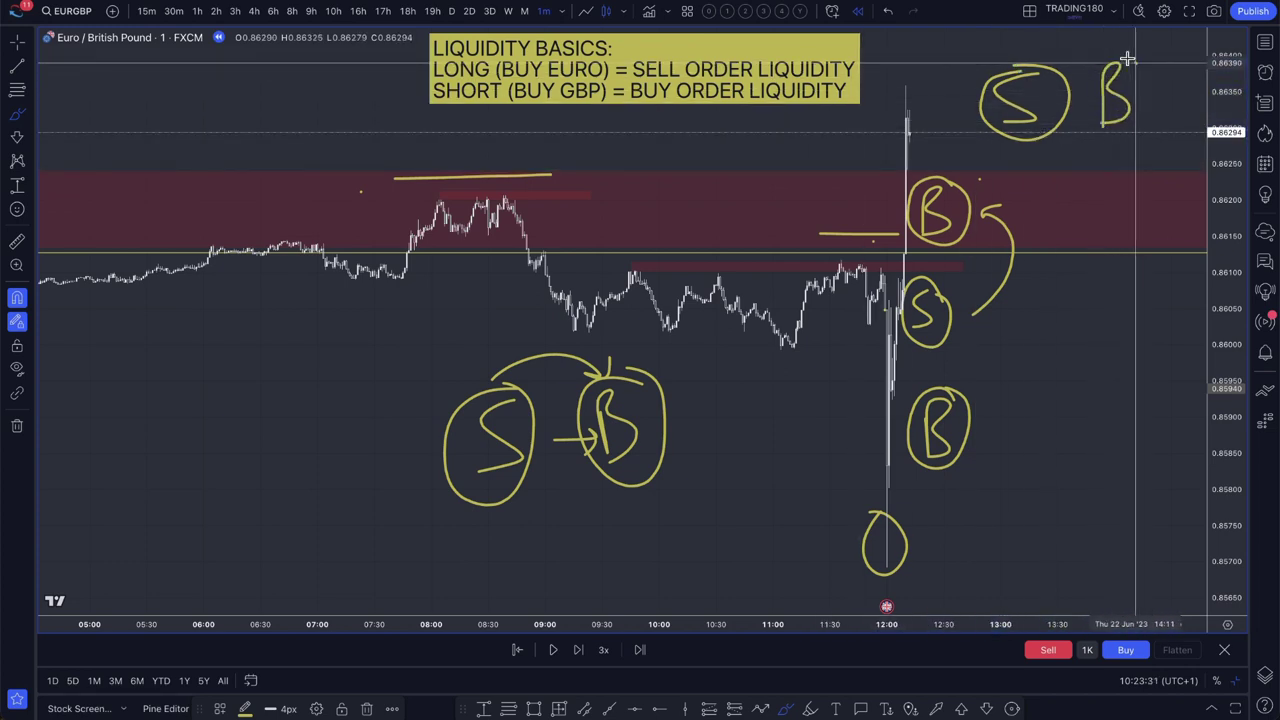
{"action": "mouse_move", "coordinate": [1127, 60]}
{"action": "left_mouse_down"}
{"action": "mouse_move", "coordinate": [1105, 136]}
{"action": "mouse_move", "coordinate": [1151, 81]}
{"action": "left_mouse_up"}
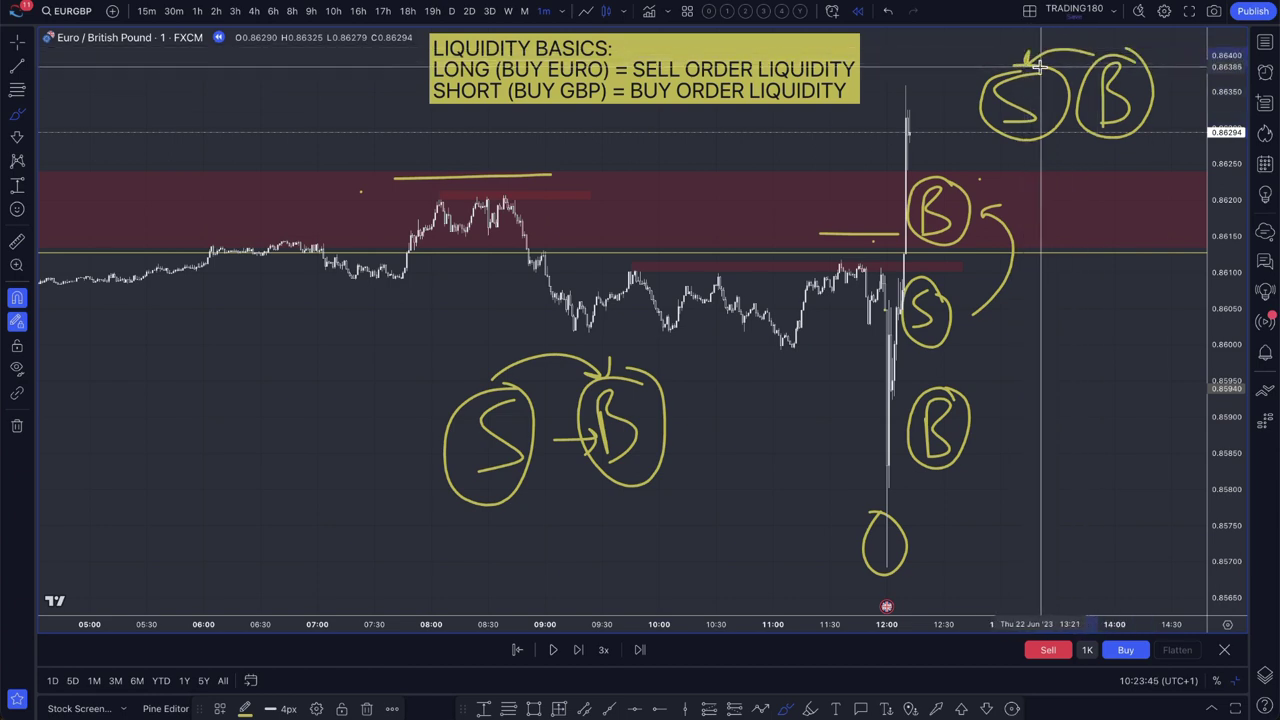
{"action": "left_click_drag", "start_coordinate": [1175, 53], "coordinate": [1174, 155]}
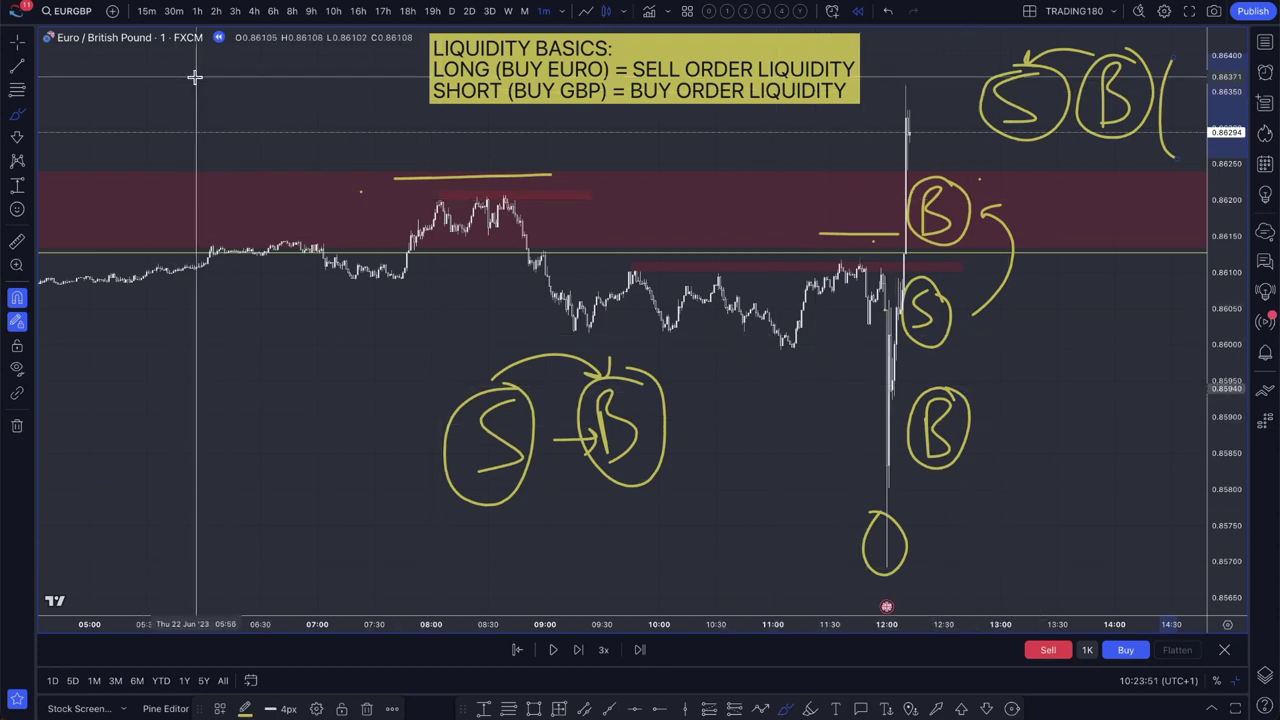
- Handwrite 50 BP with the Brush in the empty area above the early-morning candles
{"action": "mouse_move", "coordinate": [193, 79]}
{"action": "left_mouse_down"}
{"action": "mouse_move", "coordinate": [163, 88]}
{"action": "mouse_move", "coordinate": [155, 122]}
{"action": "left_mouse_up"}
{"action": "mouse_move", "coordinate": [237, 92]}
{"action": "left_mouse_down"}
{"action": "mouse_move", "coordinate": [242, 115]}
{"action": "mouse_move", "coordinate": [238, 95]}
{"action": "mouse_move", "coordinate": [287, 88]}
{"action": "mouse_move", "coordinate": [289, 113]}
{"action": "mouse_move", "coordinate": [332, 104]}
{"action": "left_mouse_up"}
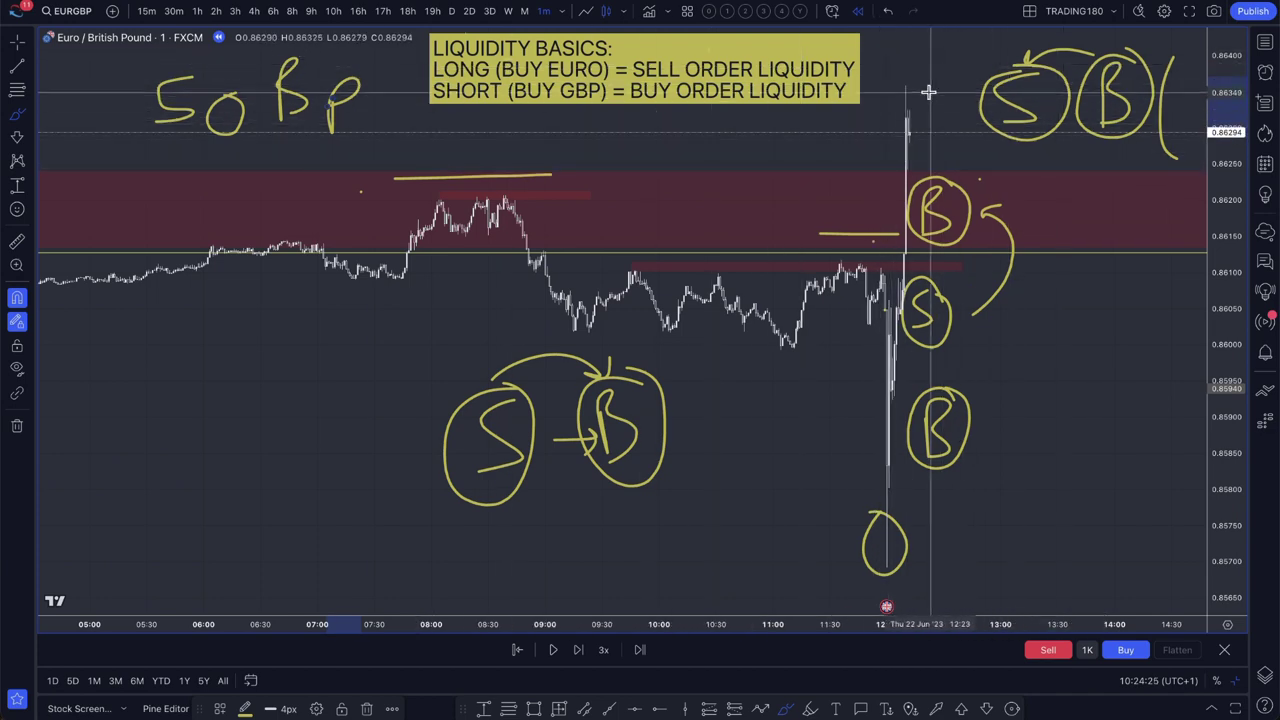
- Advance the 1-minute EURGBP replay candle by candle past the spike that followed the 12:00 rate decision
{"action": "scroll", "coordinate": [941, 140], "scroll_direction": "down", "scroll_amount": 3}
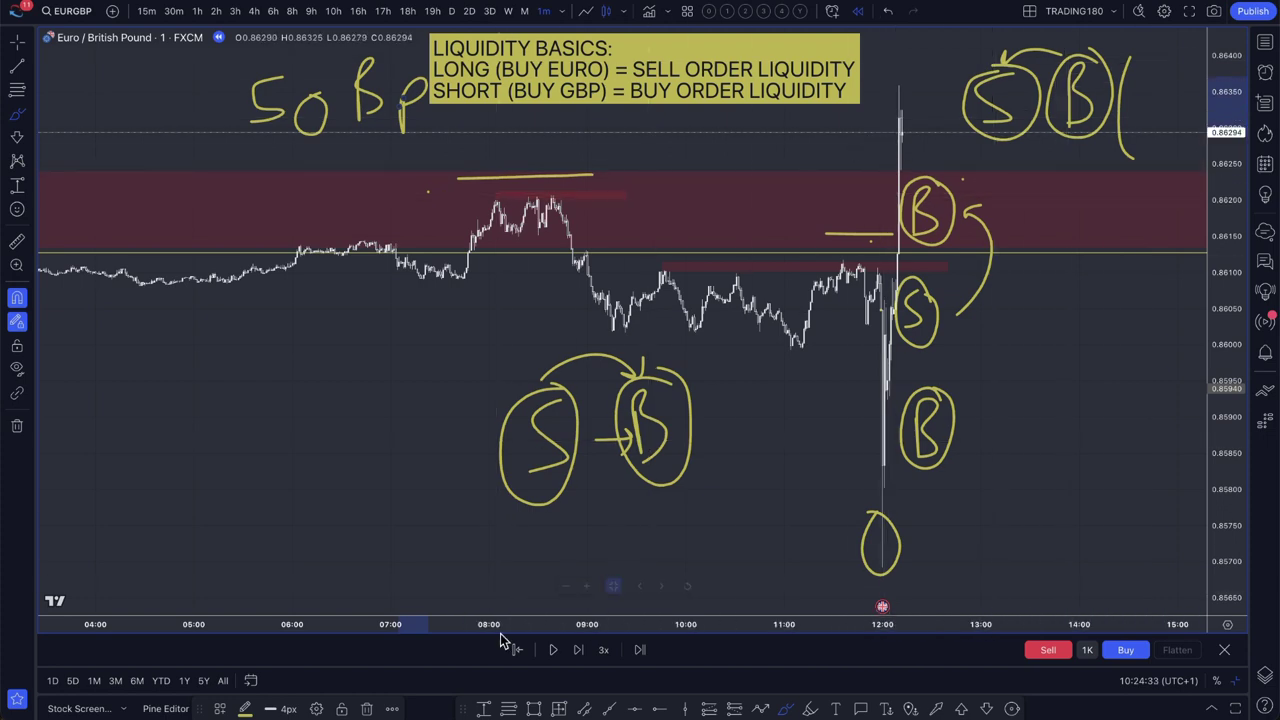
{"action": "left_click", "coordinate": [578, 650]}
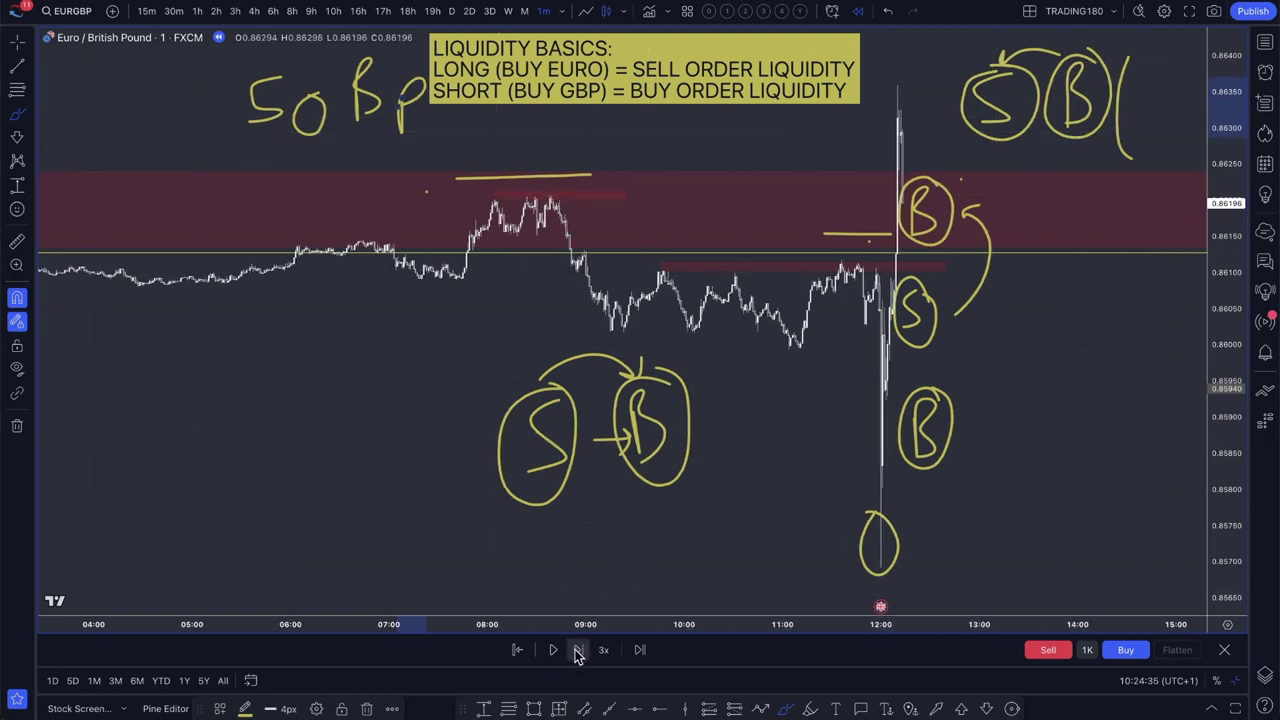
{"action": "left_click", "coordinate": [578, 650]}
{"action": "left_click", "coordinate": [578, 650]}
{"action": "left_click", "coordinate": [578, 650]}
{"action": "left_click", "coordinate": [578, 650]}
{"action": "left_click", "coordinate": [578, 650]}
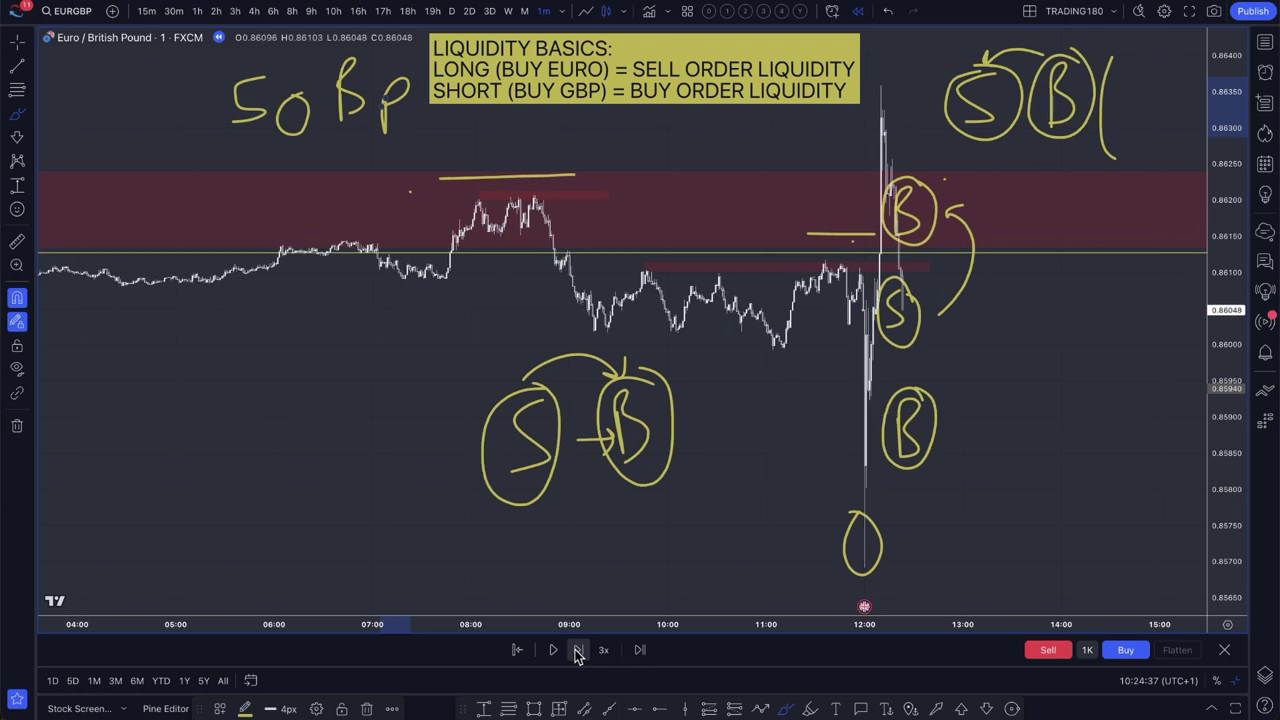
{"action": "left_click", "coordinate": [578, 650]}
{"action": "left_click", "coordinate": [578, 650]}
{"action": "left_click", "coordinate": [578, 650]}
- Draw a downward arrow from beside the spike's high with the Brush, plus short arrows pointing at the spike's low and high
{"action": "scroll", "coordinate": [985, 453], "scroll_direction": "up", "scroll_amount": 4}
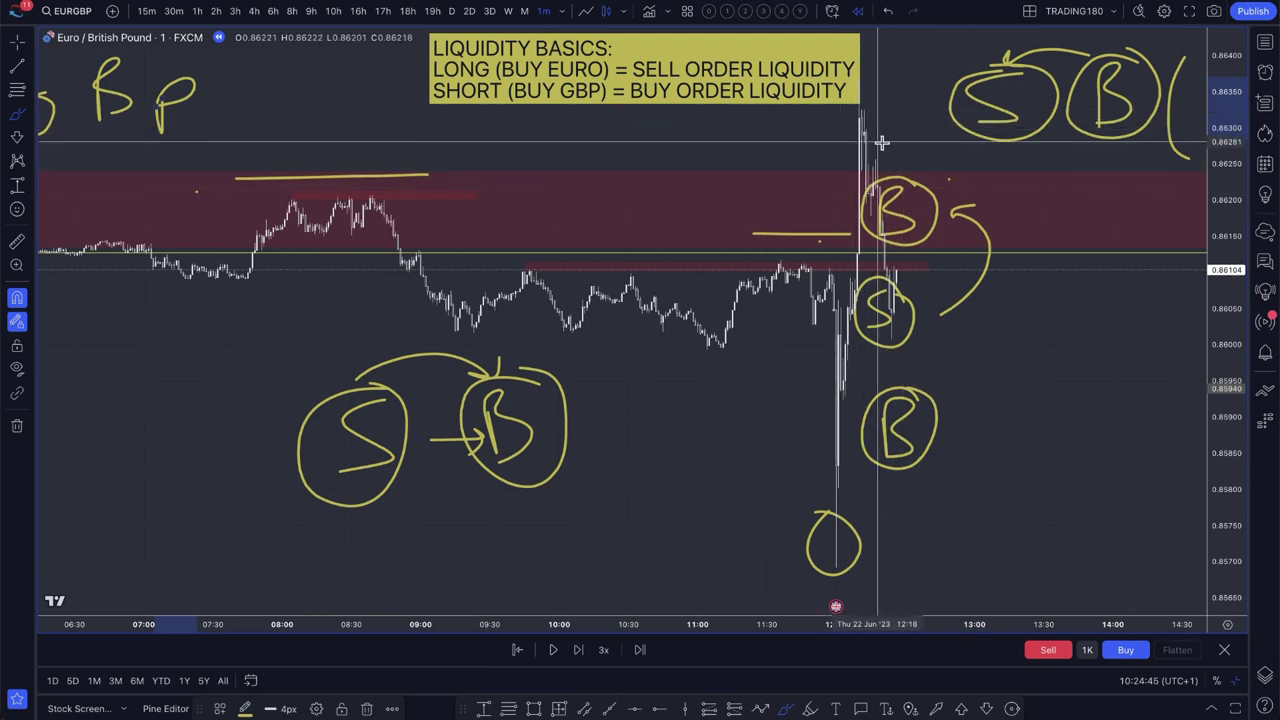
{"action": "left_click_drag", "start_coordinate": [882, 115], "coordinate": [963, 222]}
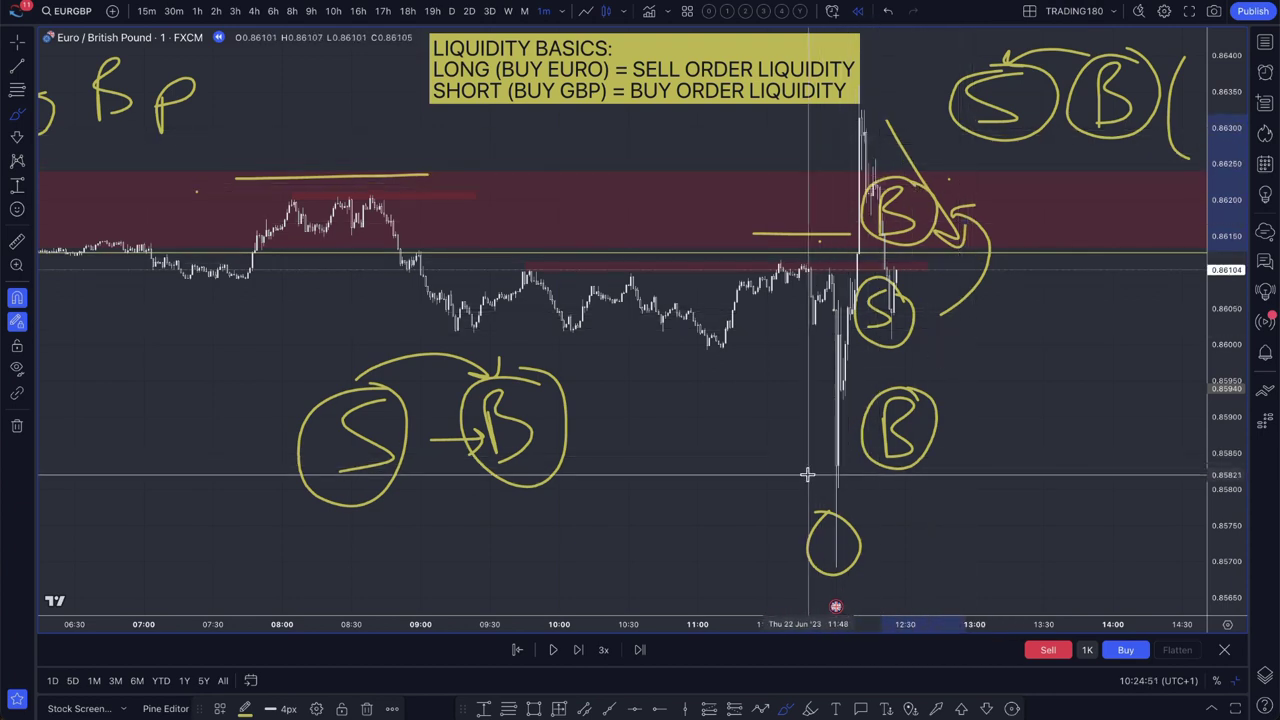
{"action": "left_click_drag", "start_coordinate": [765, 478], "coordinate": [805, 482]}
{"action": "left_click_drag", "start_coordinate": [790, 465], "coordinate": [773, 505]}
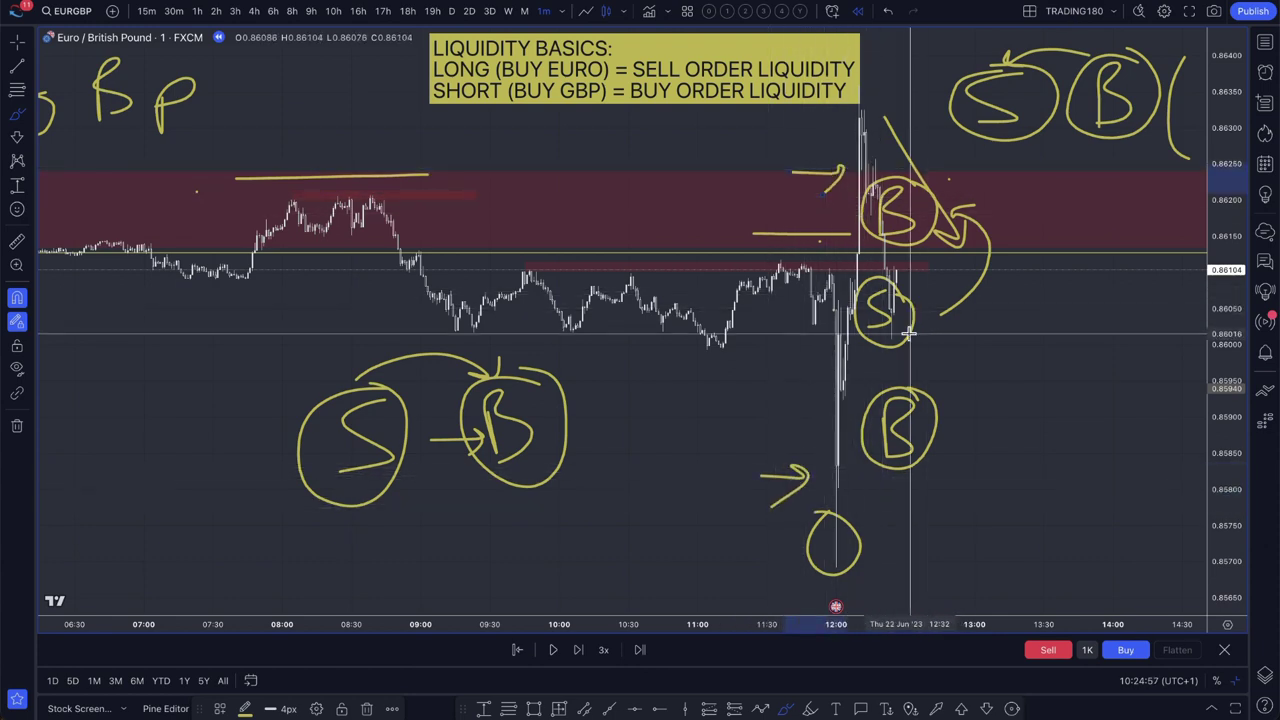
- Circle the handwritten 50 BP and draw a long downward arrow in the empty area after the 12:00 spike
{"action": "scroll", "coordinate": [960, 260], "scroll_direction": "down", "scroll_amount": 5}
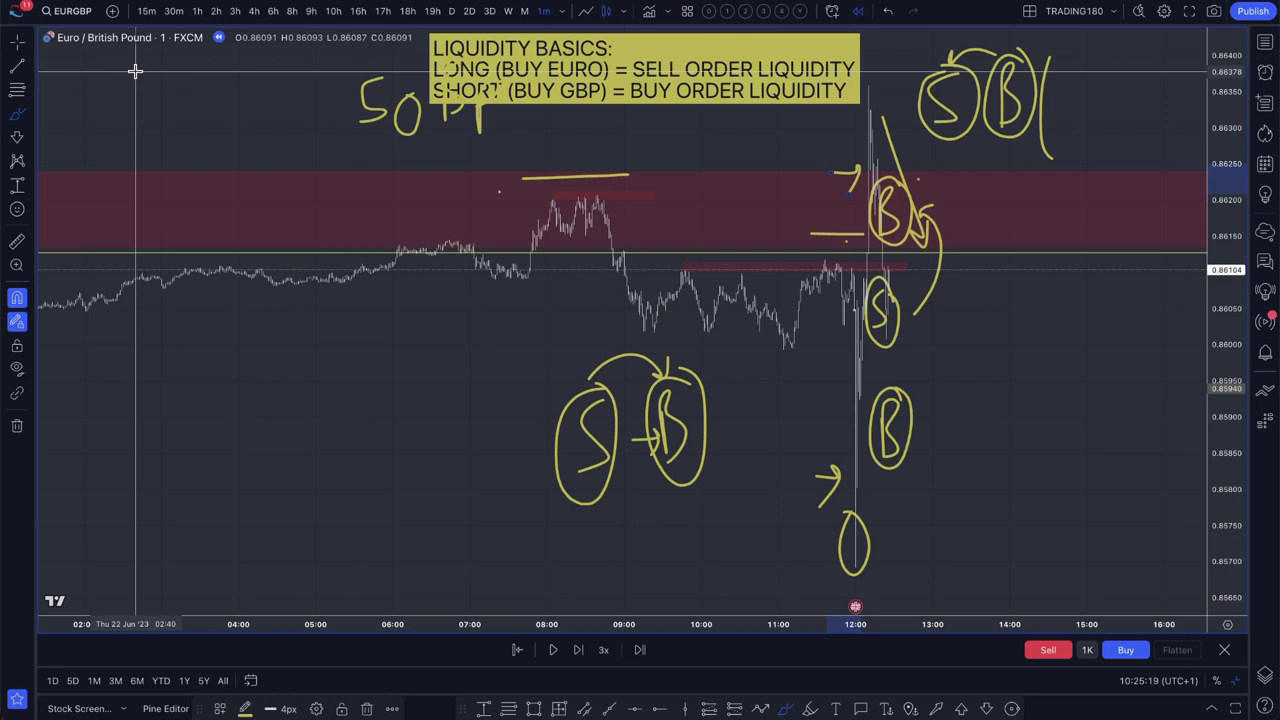
{"action": "scroll", "coordinate": [135, 70], "scroll_direction": "right", "scroll_amount": 5}
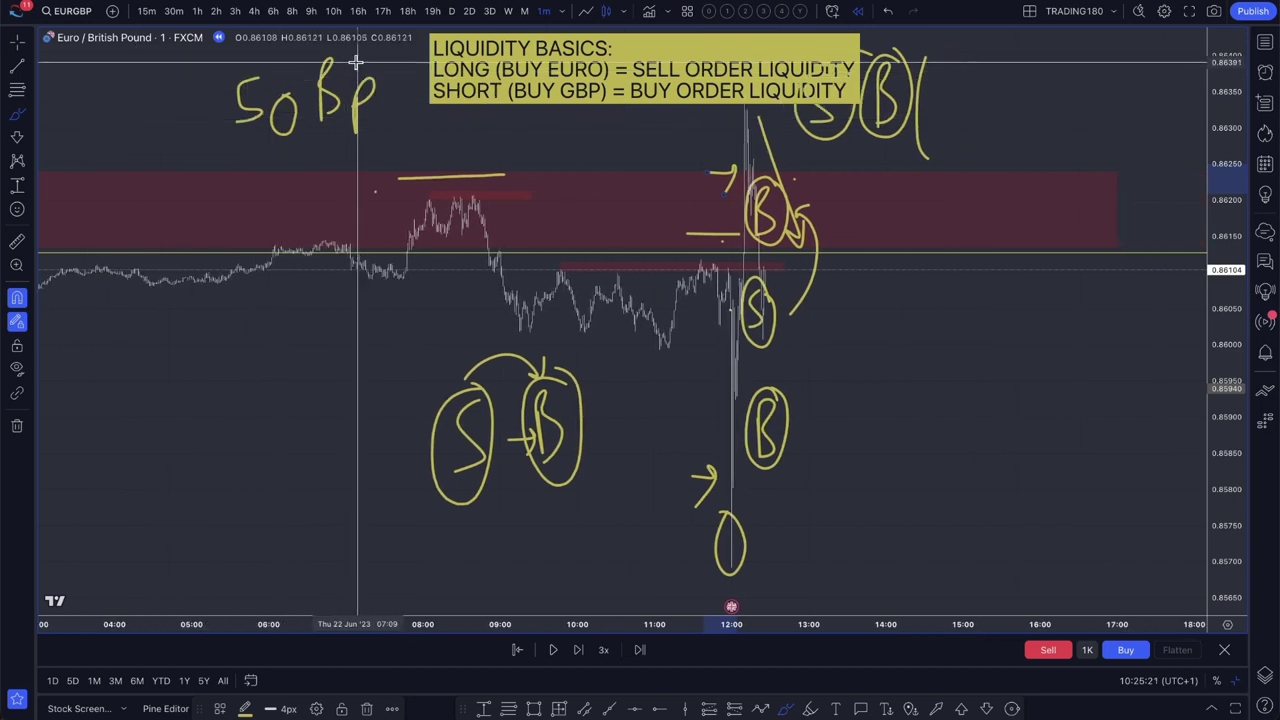
{"action": "mouse_move", "coordinate": [355, 62]}
{"action": "left_mouse_down"}
{"action": "mouse_move", "coordinate": [300, 54]}
{"action": "mouse_move", "coordinate": [209, 94]}
{"action": "mouse_move", "coordinate": [309, 143]}
{"action": "mouse_move", "coordinate": [391, 77]}
{"action": "left_mouse_up"}
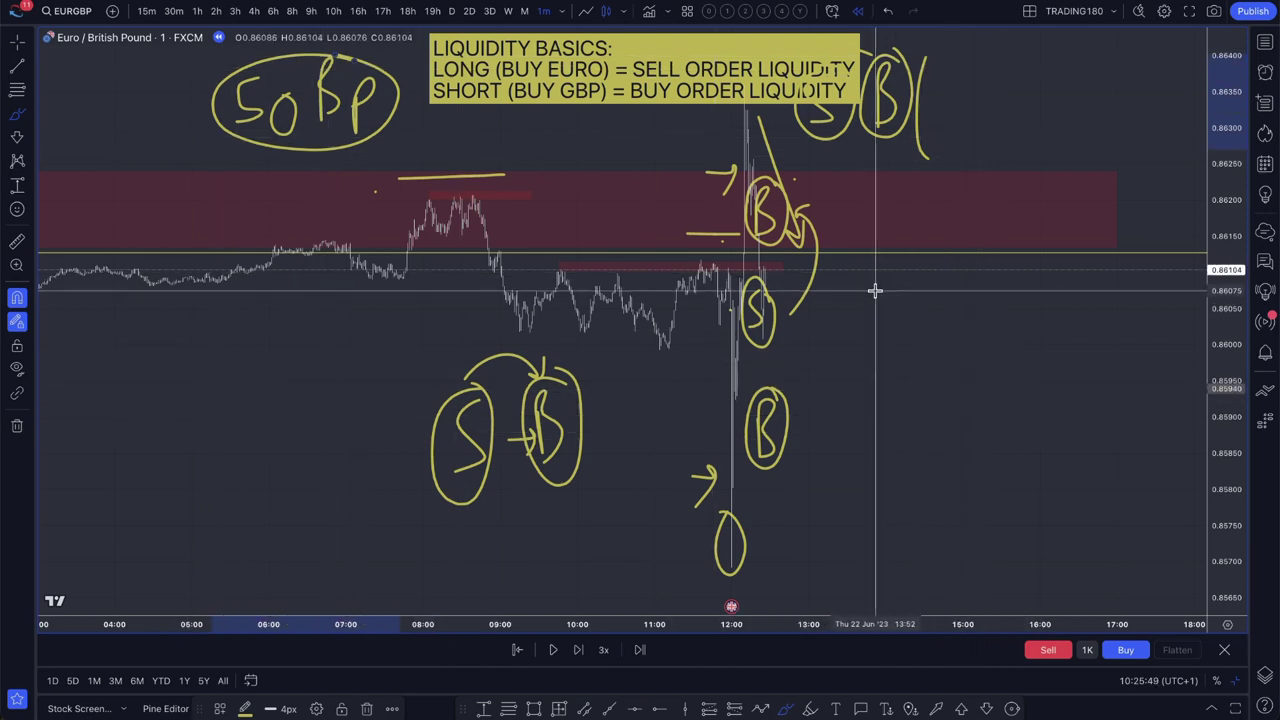
{"action": "mouse_move", "coordinate": [880, 297]}
{"action": "left_mouse_down"}
{"action": "mouse_move", "coordinate": [1014, 546]}
{"action": "mouse_move", "coordinate": [1038, 527]}
{"action": "left_mouse_up"}
{"action": "left_click_drag", "start_coordinate": [1018, 578], "coordinate": [990, 545]}
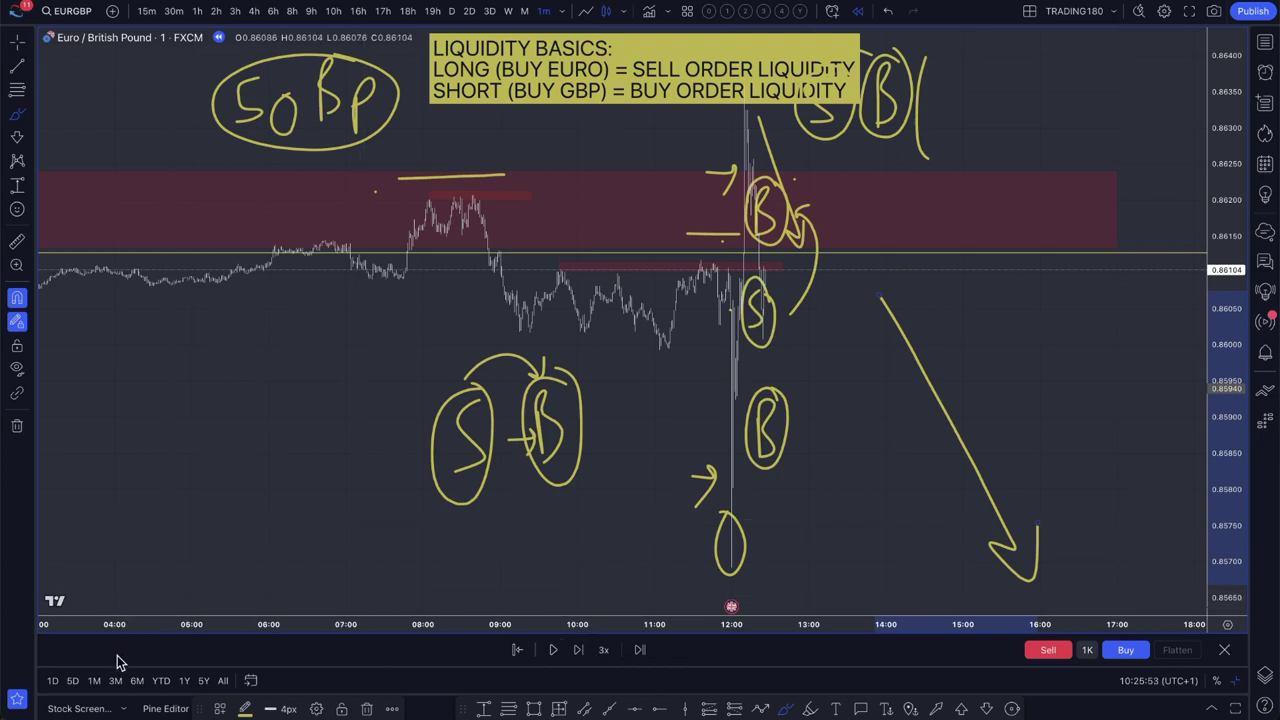
- Switch the chart to the 4h timeframe and advance the replay through to the live 23 June candles
{"action": "left_click", "coordinate": [255, 12]}
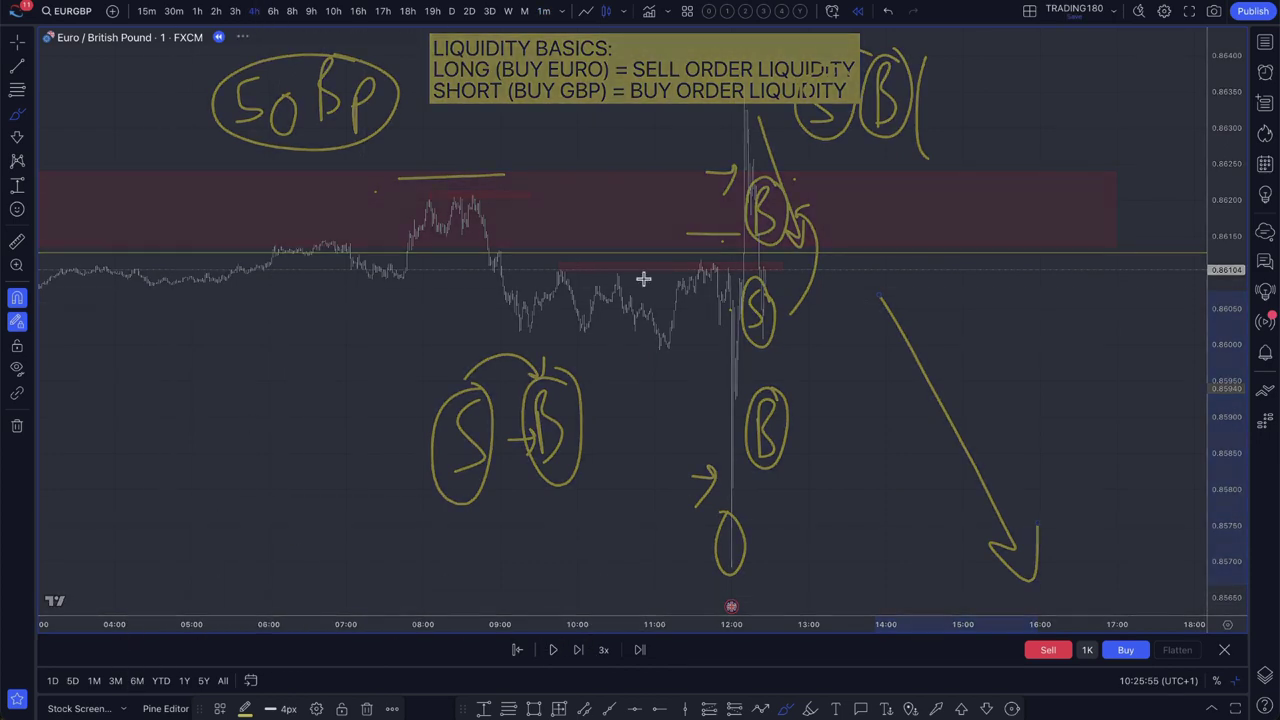
{"action": "scroll", "coordinate": [643, 279], "scroll_direction": "up", "scroll_amount": 3}
{"action": "scroll", "coordinate": [643, 279], "scroll_direction": "up", "scroll_amount": 5}
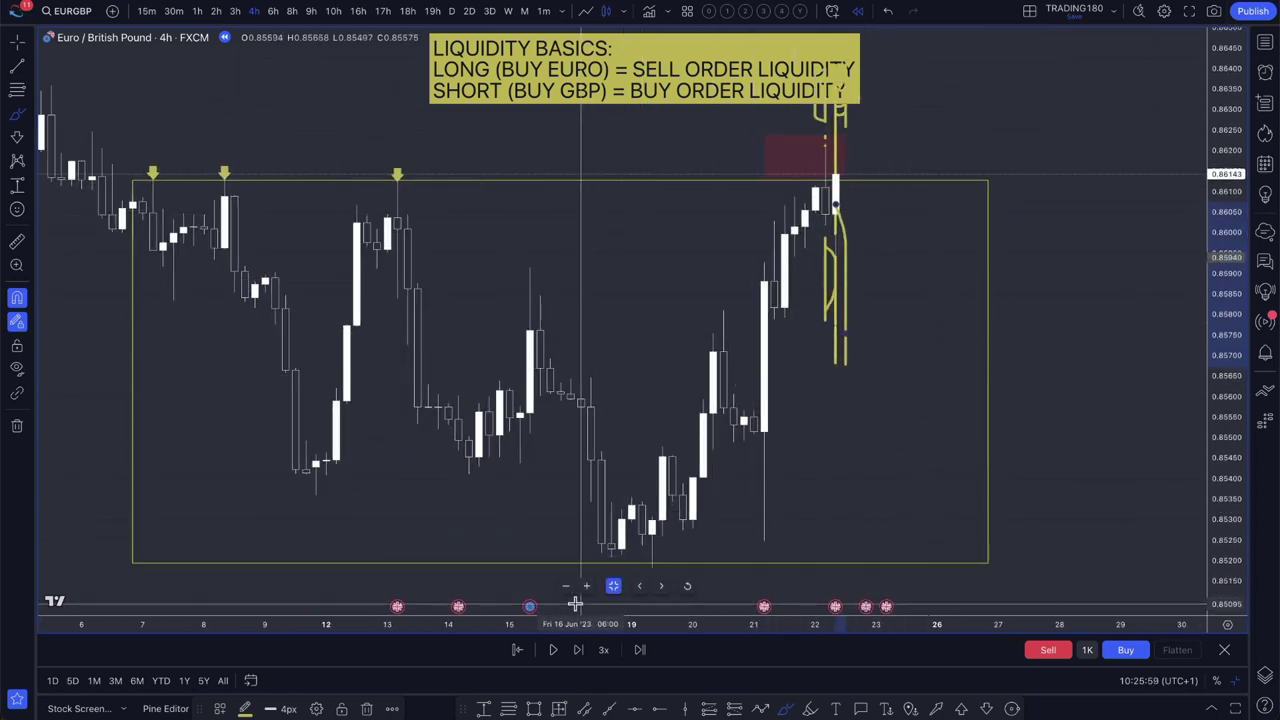
{"action": "left_click", "coordinate": [578, 650]}
{"action": "left_click", "coordinate": [578, 650]}
{"action": "left_click", "coordinate": [578, 650]}
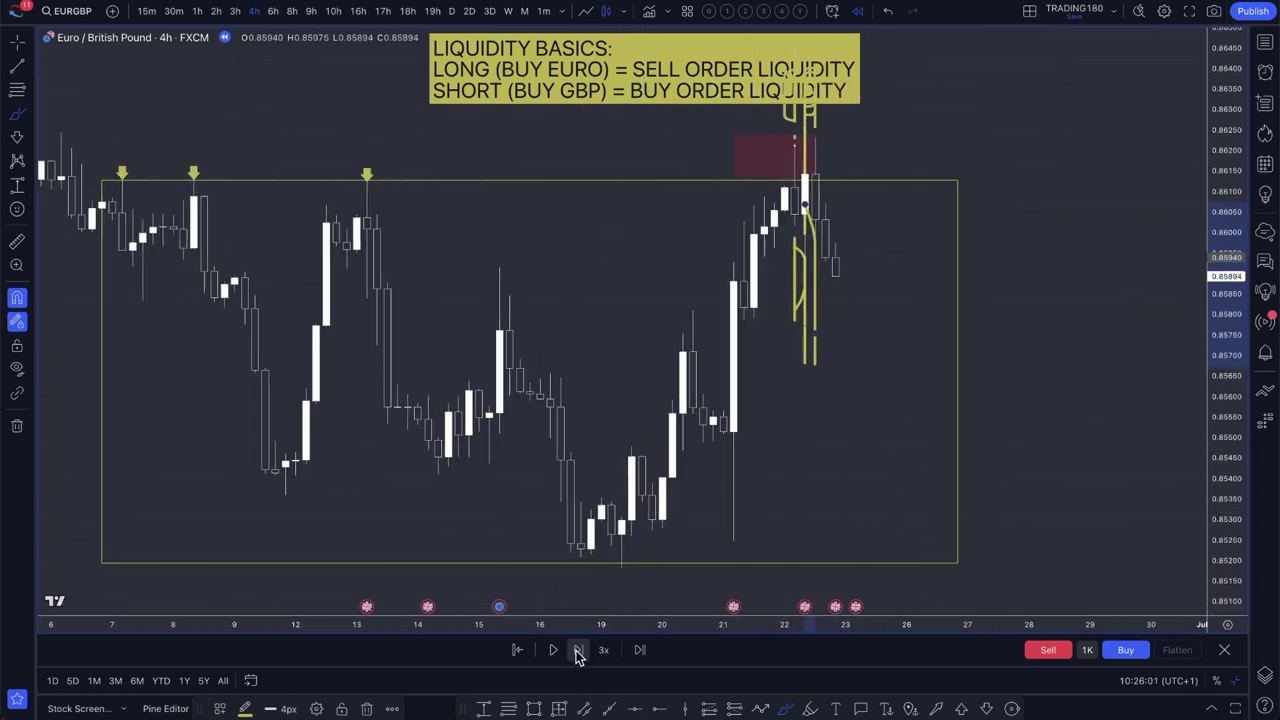
{"action": "left_click", "coordinate": [578, 650]}
{"action": "left_click", "coordinate": [578, 650]}
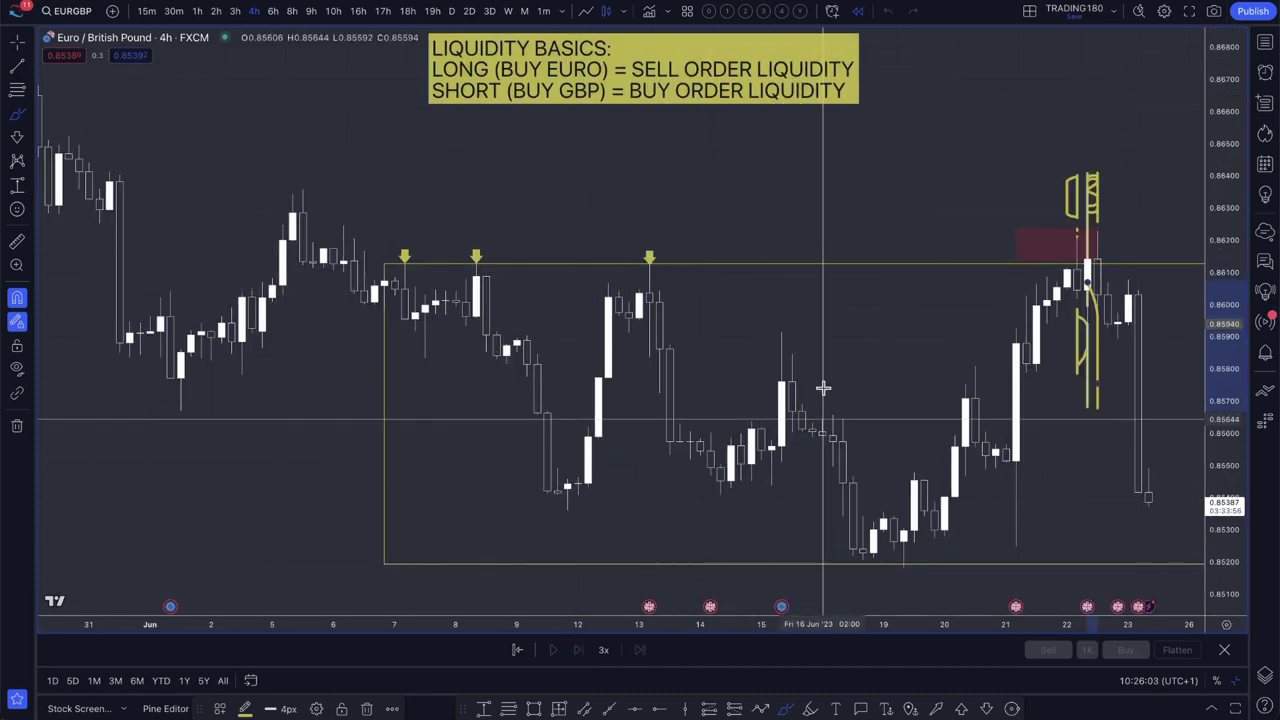
- Brush a downward arrow from the 22 June candles, circle the marks above the red zone, and draw a second arrow down from the circle
{"action": "scroll", "coordinate": [823, 386], "scroll_direction": "up", "scroll_amount": 5}
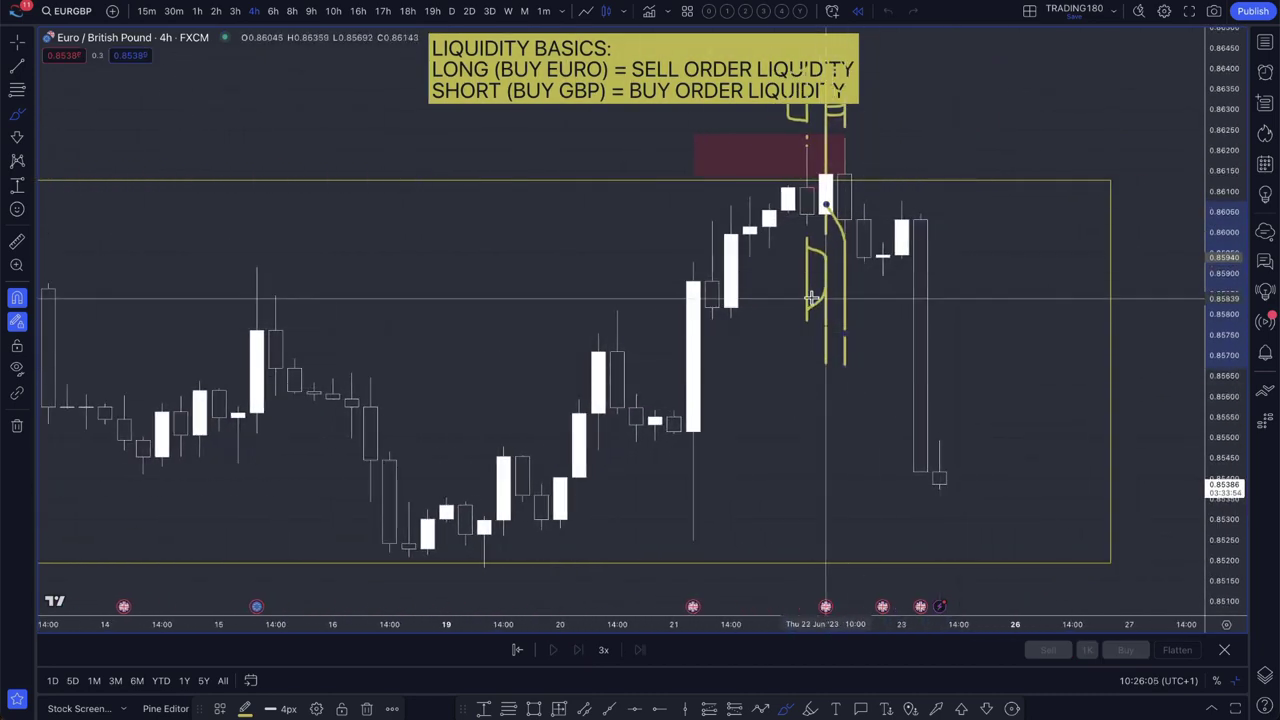
{"action": "left_click", "coordinate": [22, 124]}
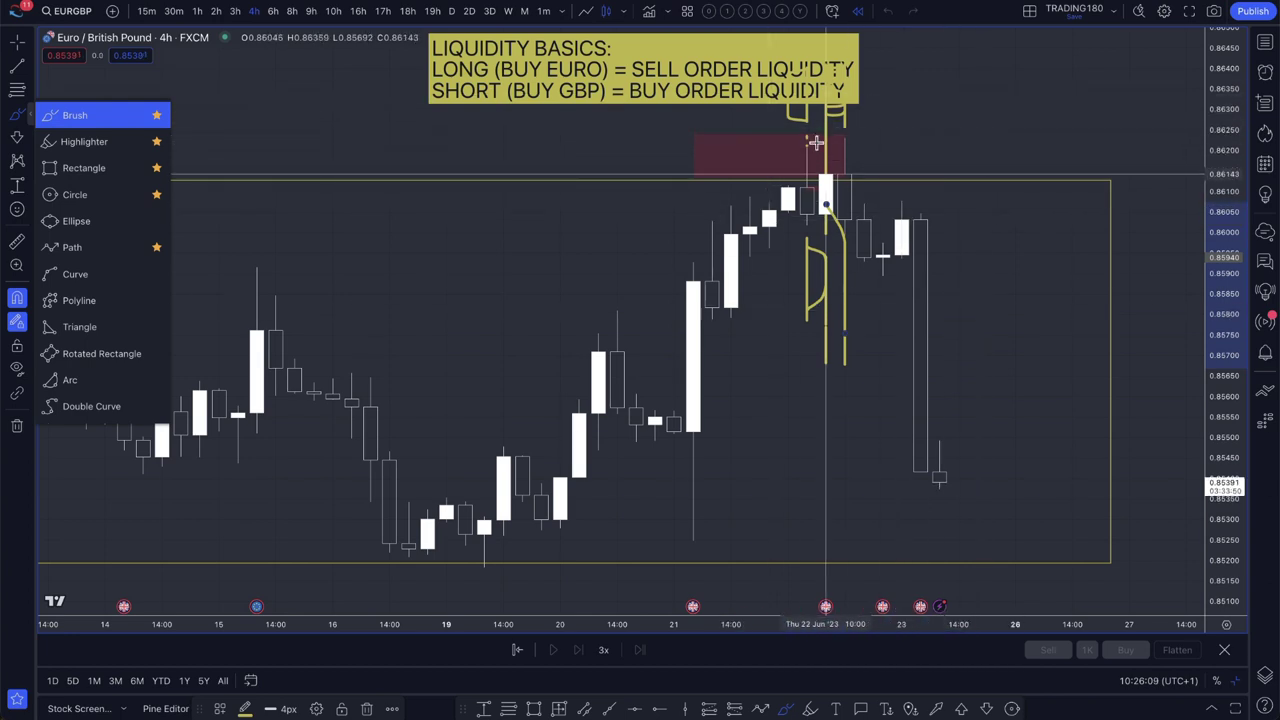
{"action": "mouse_move", "coordinate": [848, 284]}
{"action": "left_mouse_down"}
{"action": "mouse_move", "coordinate": [874, 480]}
{"action": "mouse_move", "coordinate": [900, 468]}
{"action": "left_mouse_up"}
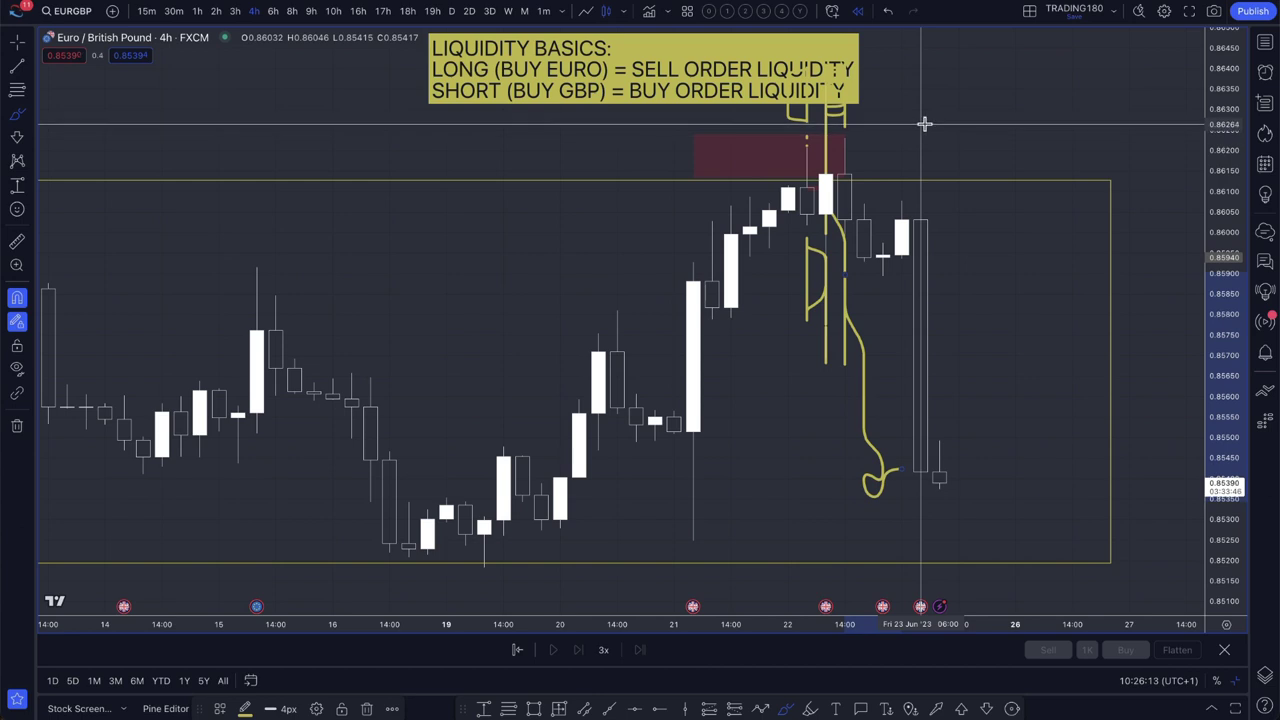
{"action": "scroll", "coordinate": [923, 124], "scroll_direction": "down", "scroll_amount": 3}
{"action": "mouse_move", "coordinate": [994, 82]}
{"action": "left_mouse_down"}
{"action": "mouse_move", "coordinate": [943, 25]}
{"action": "mouse_move", "coordinate": [835, 105]}
{"action": "mouse_move", "coordinate": [972, 157]}
{"action": "mouse_move", "coordinate": [985, 150]}
{"action": "mouse_move", "coordinate": [1022, 228]}
{"action": "mouse_move", "coordinate": [1070, 460]}
{"action": "left_mouse_up"}
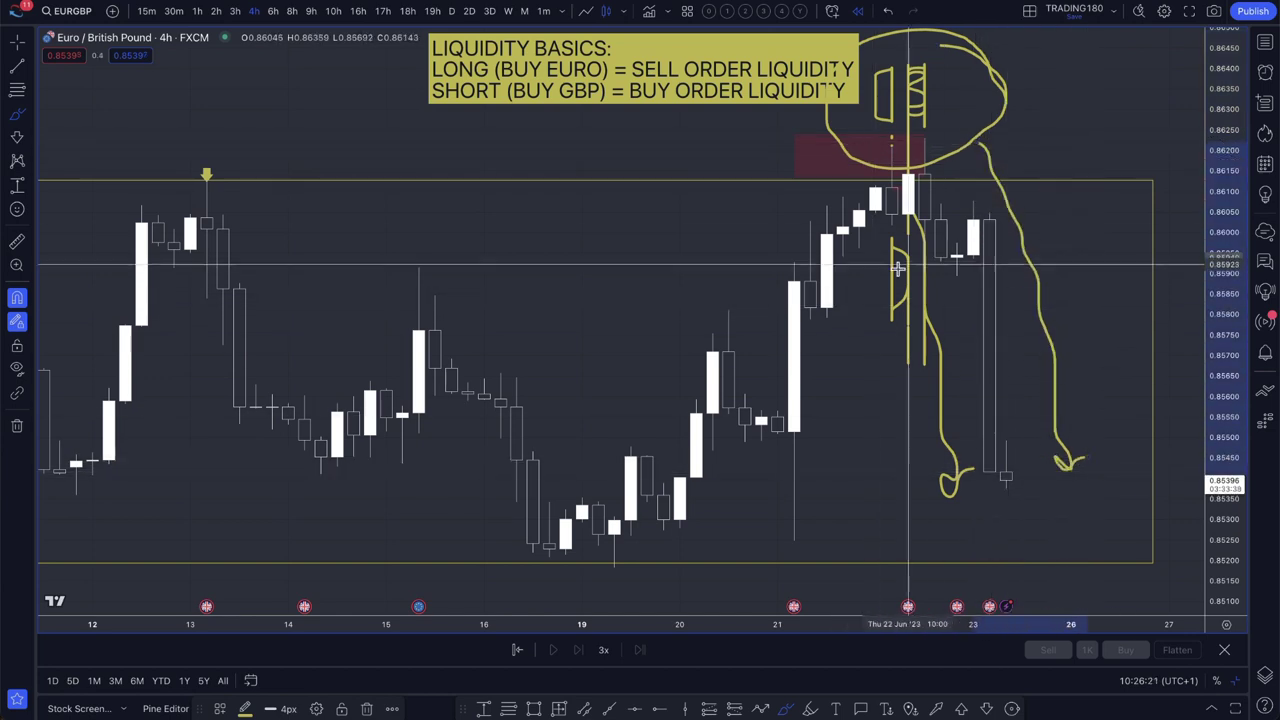
- Examine the June range and the sell-off from the circled high on the 4h chart and on the 1h timeframe
{"action": "scroll", "coordinate": [763, 317], "scroll_direction": "down", "scroll_amount": 4}
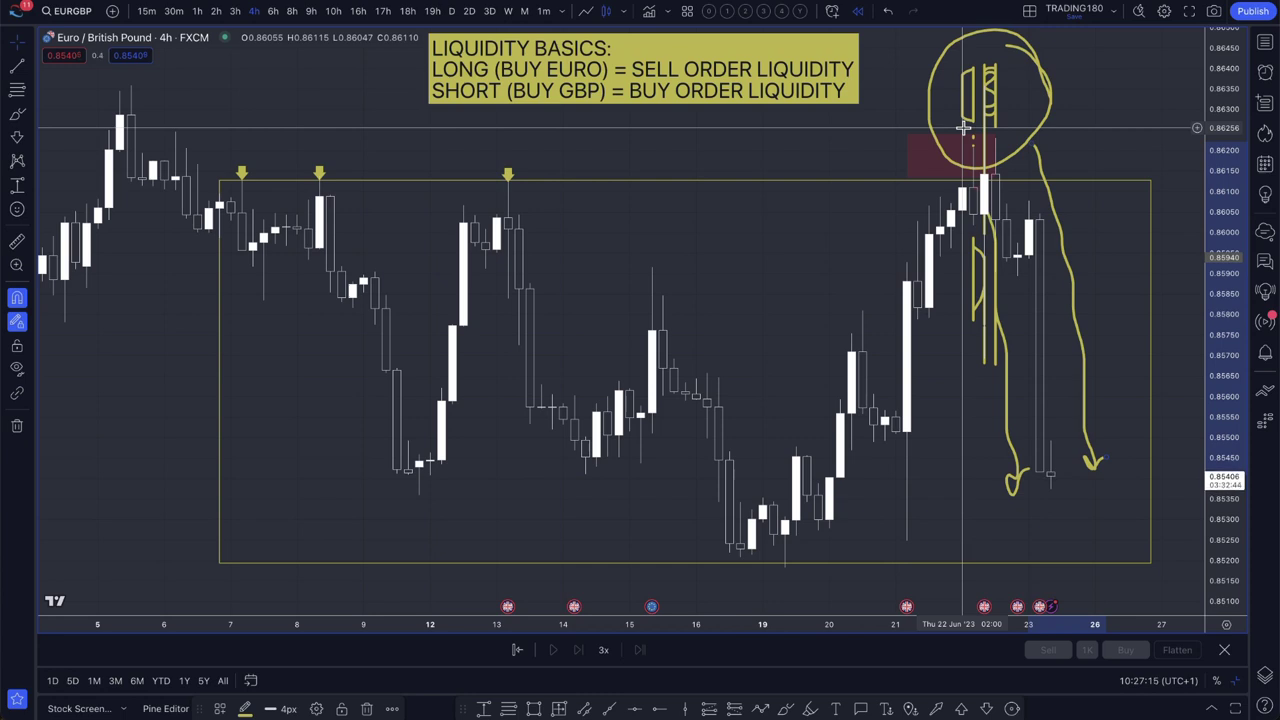
{"action": "scroll", "coordinate": [1000, 127], "scroll_direction": "down", "scroll_amount": 2}
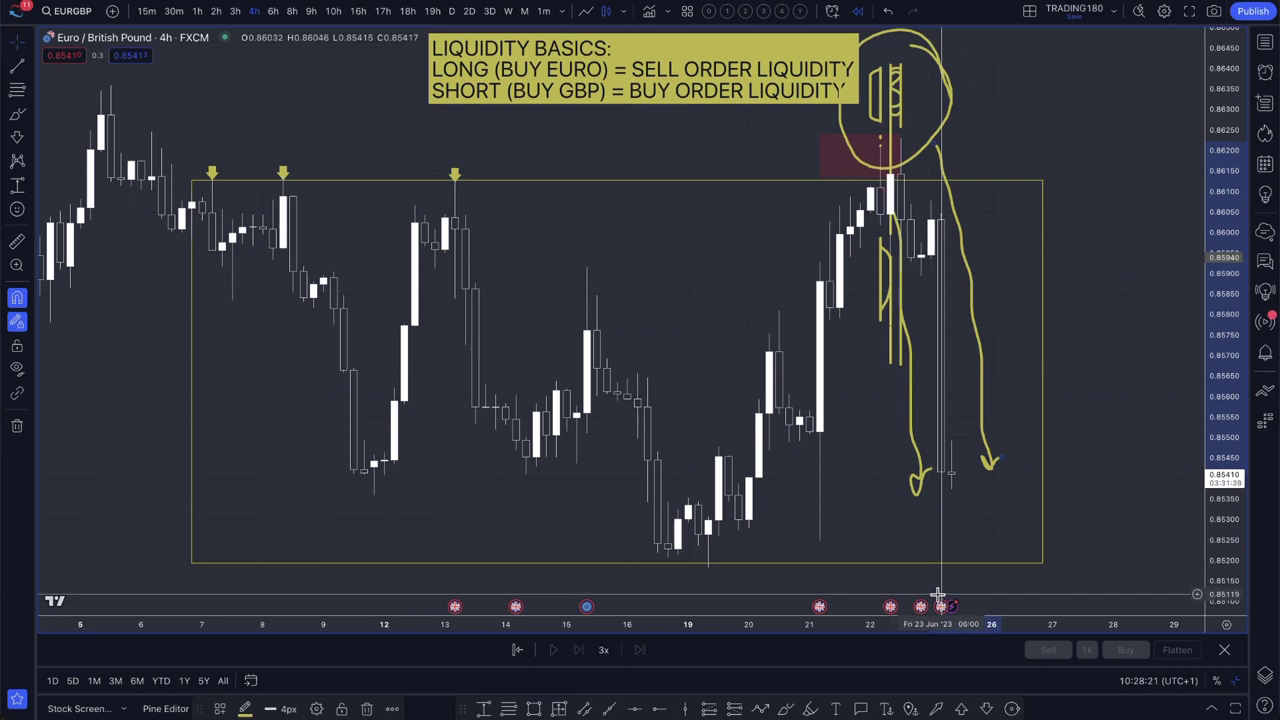
{"action": "mouse_move", "coordinate": [942, 612]}
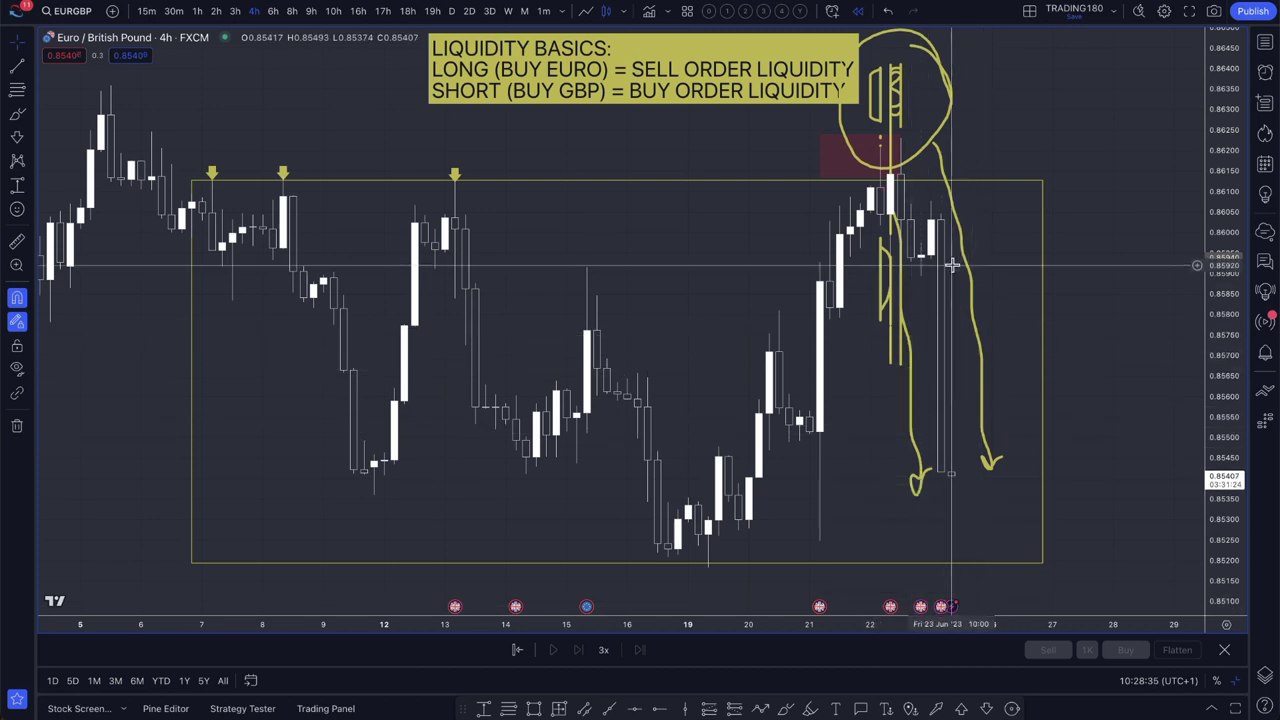
{"action": "scroll", "coordinate": [922, 276], "scroll_direction": "down", "scroll_amount": 2}
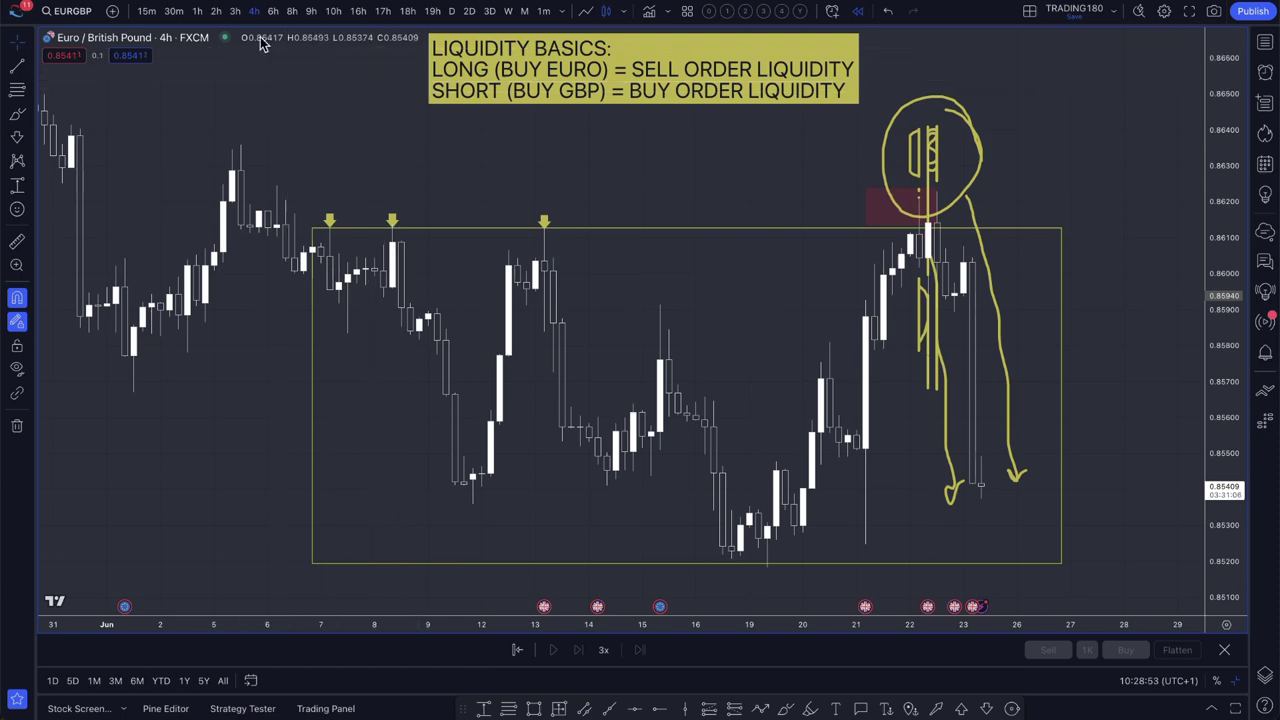
{"action": "left_click", "coordinate": [197, 11]}
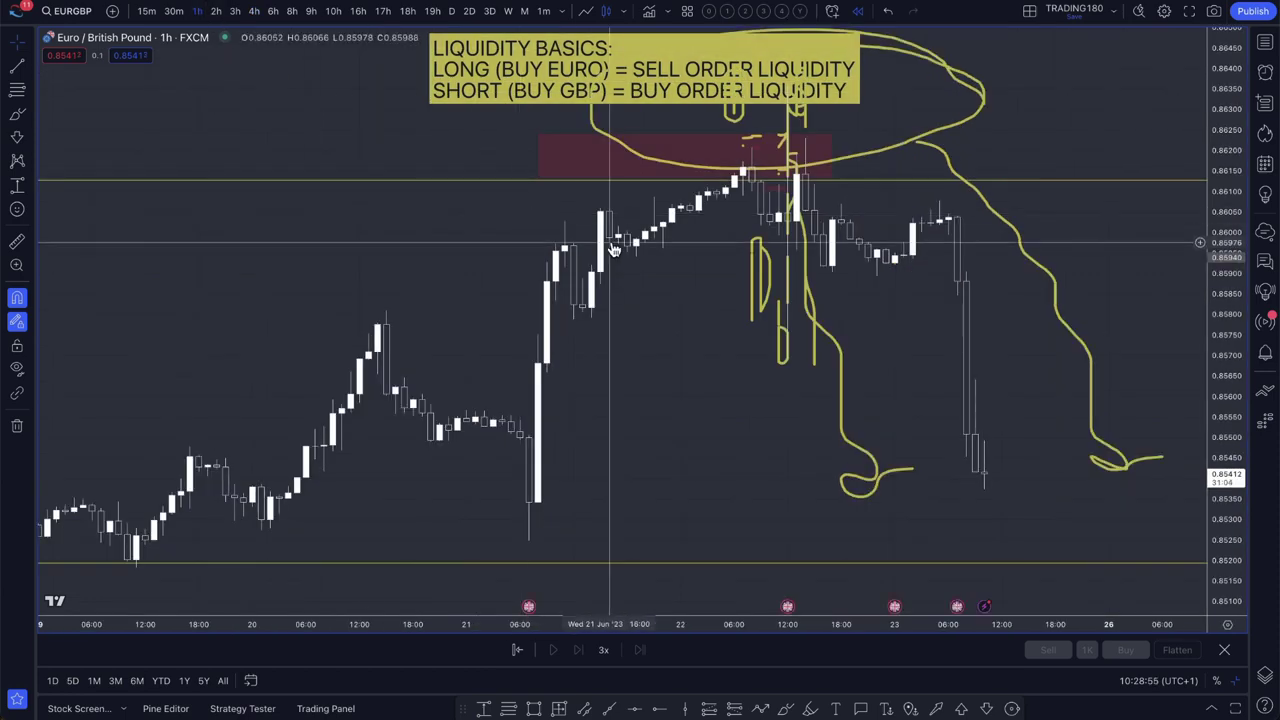
{"action": "scroll", "coordinate": [614, 249], "scroll_direction": "down", "scroll_amount": 5}
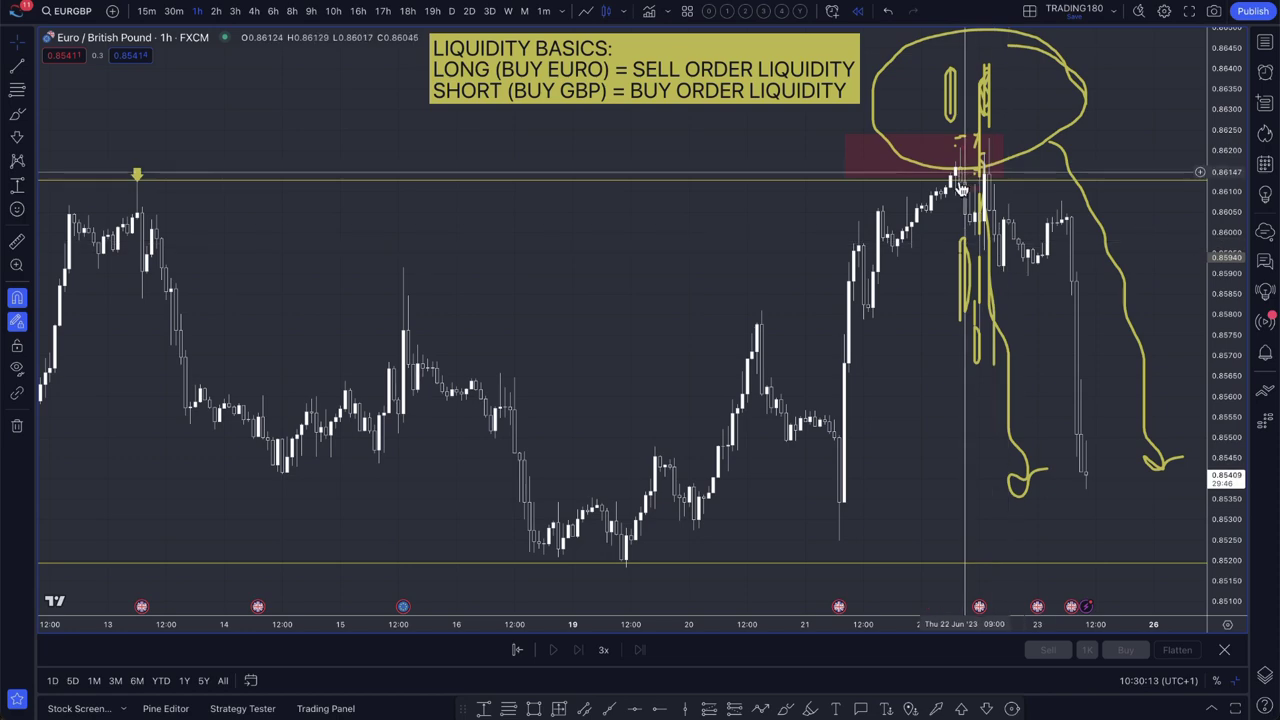
{"action": "scroll", "coordinate": [908, 443], "scroll_direction": "down", "scroll_amount": 2}
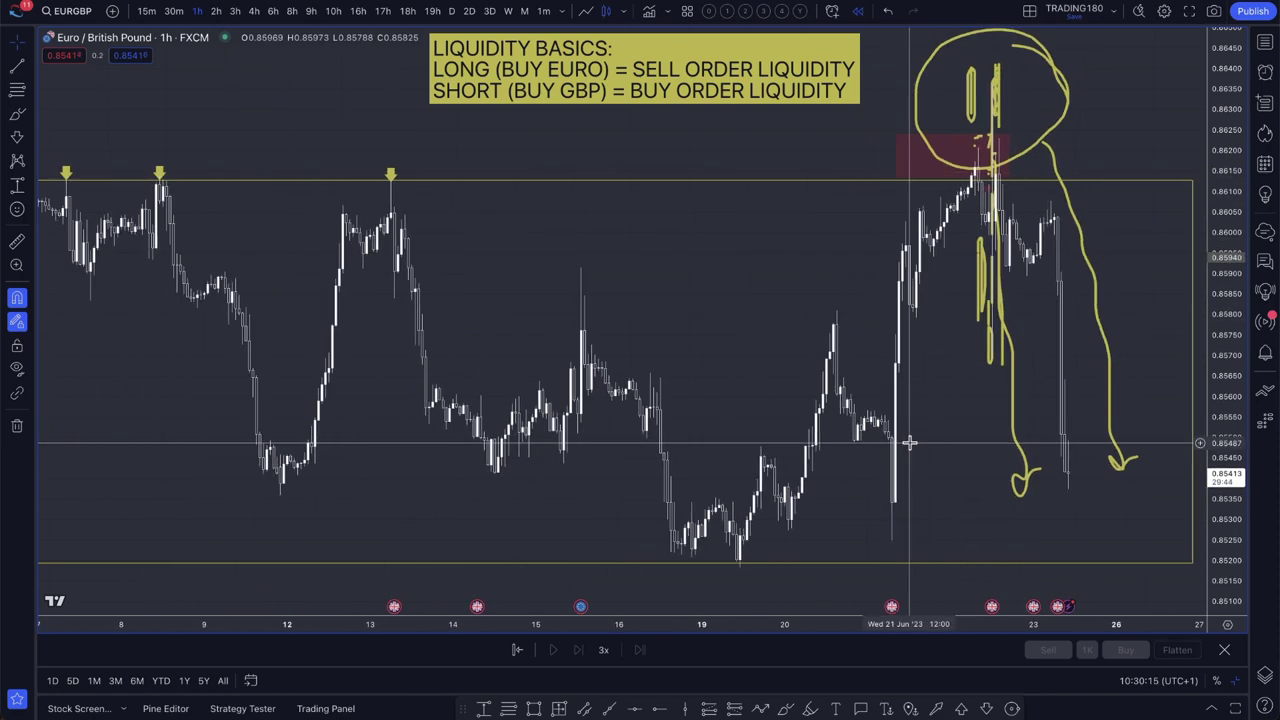
{"action": "scroll", "coordinate": [908, 443], "scroll_direction": "down", "scroll_amount": 3}
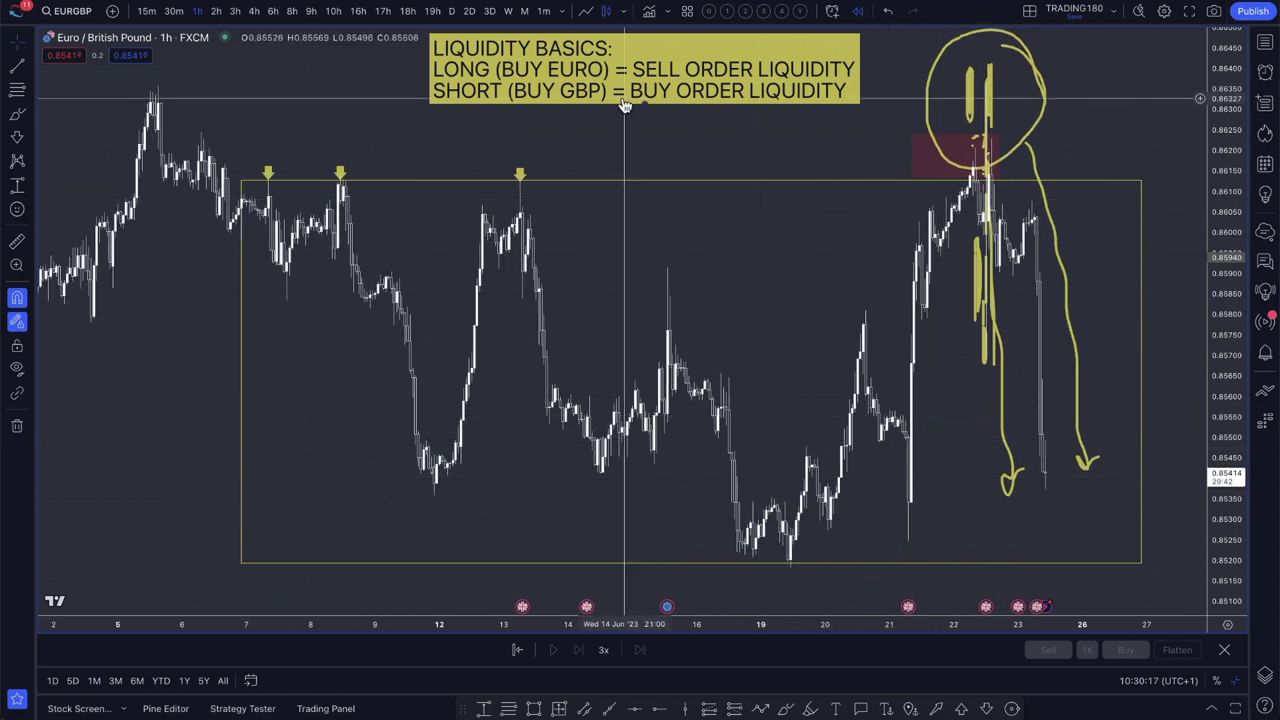